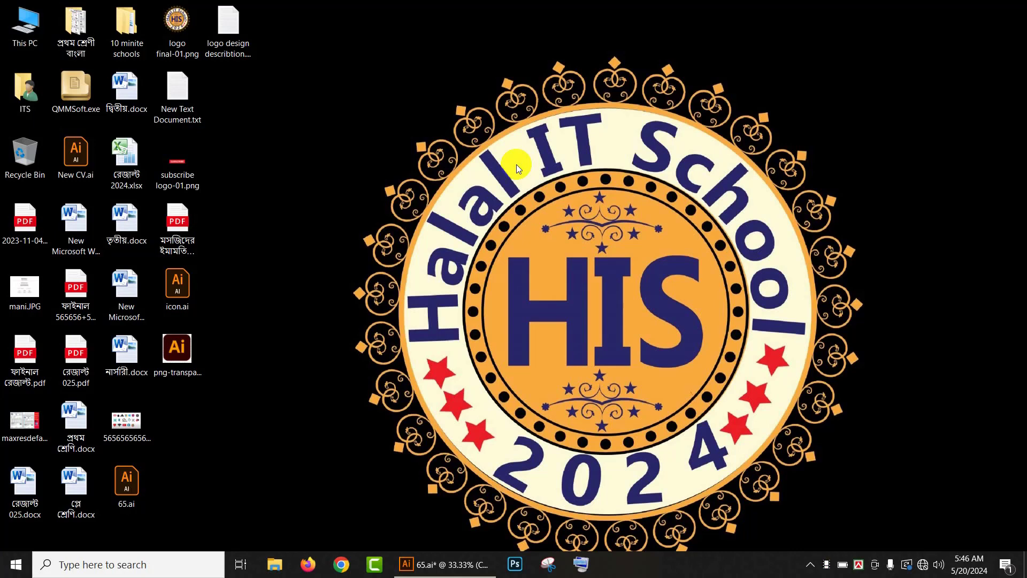
Step: Switch to Illustrator and look over the MAKE TODAY GREAT reference T-shirt artwork on the canvas
click(468, 154)
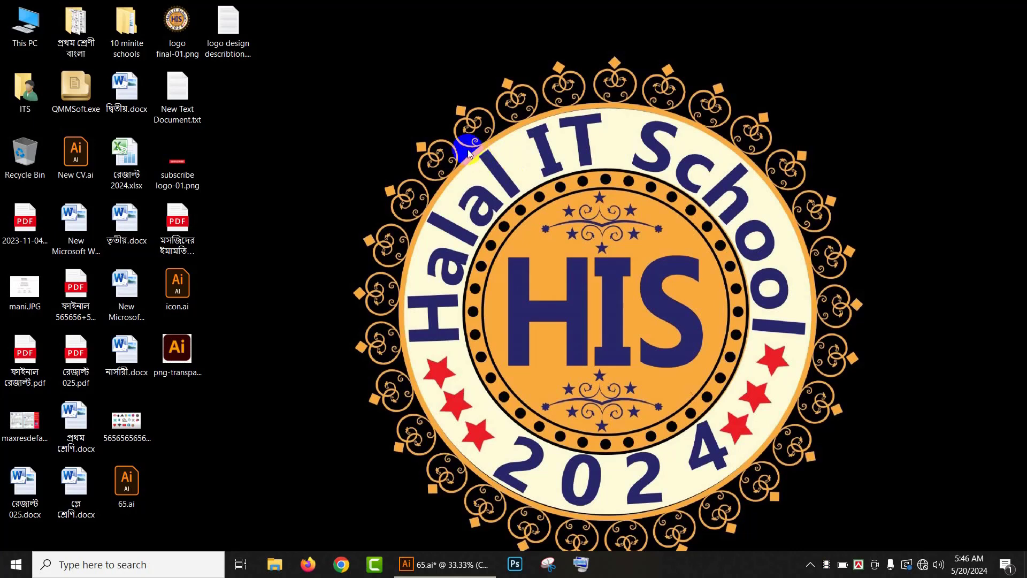
click(439, 564)
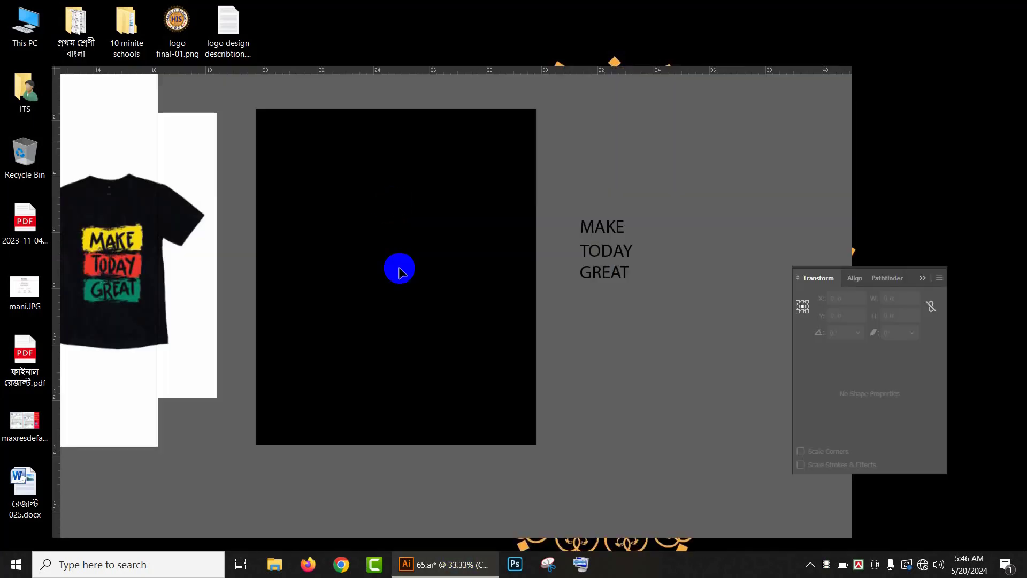
drag(392, 159, 683, 347)
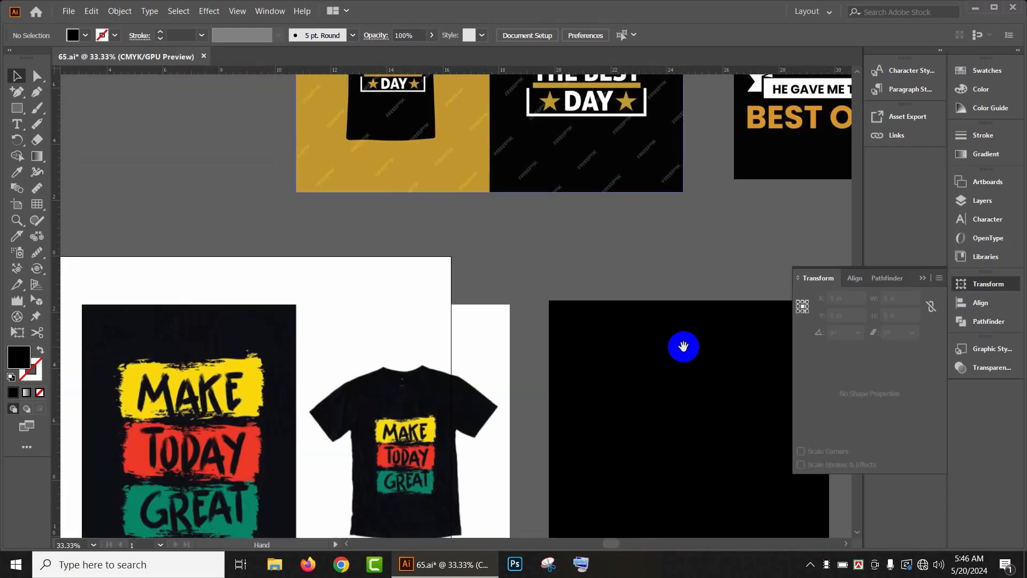
drag(540, 225, 378, 401)
drag(579, 374, 396, 123)
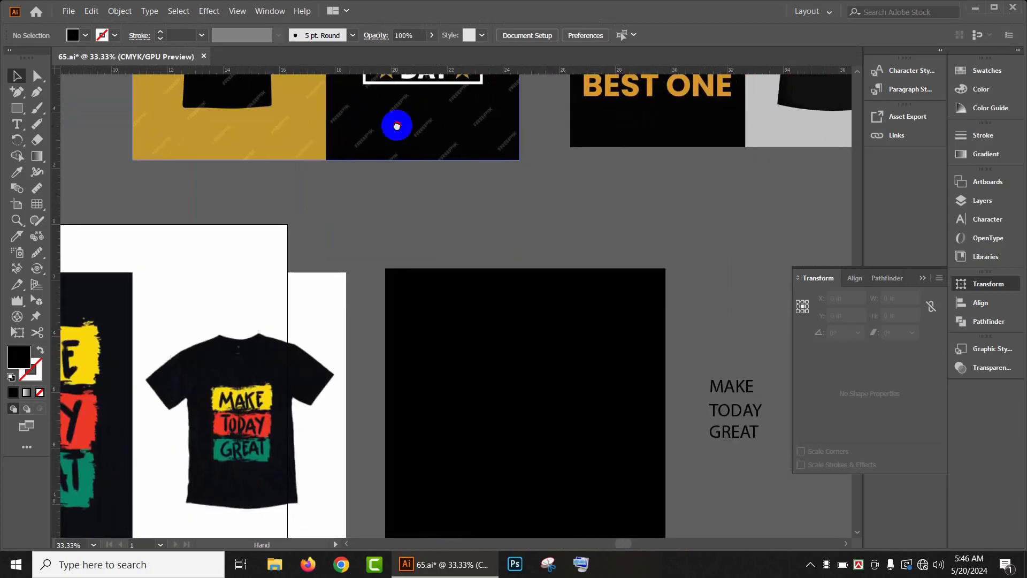
drag(503, 244, 680, 96)
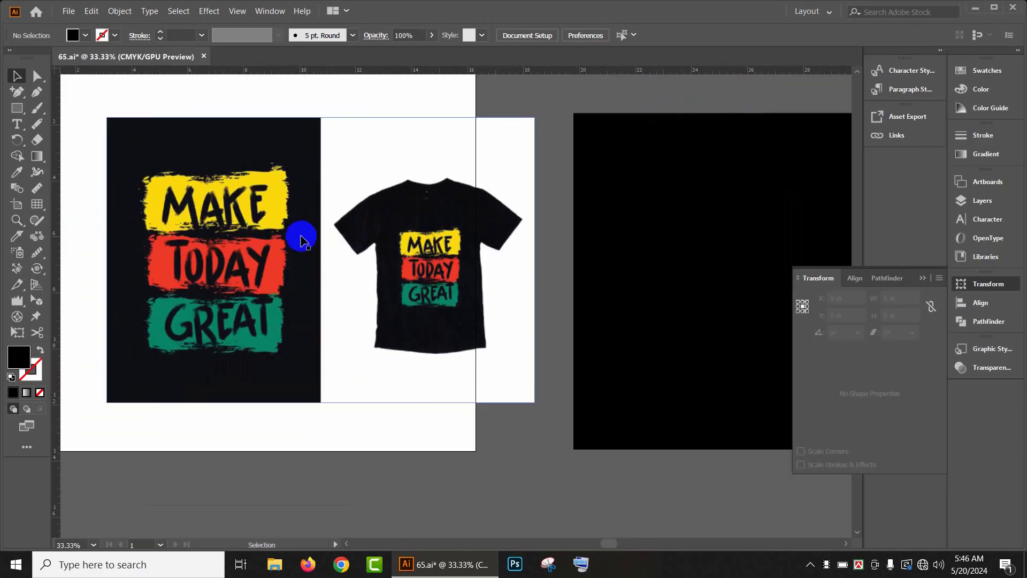
drag(376, 242, 401, 263)
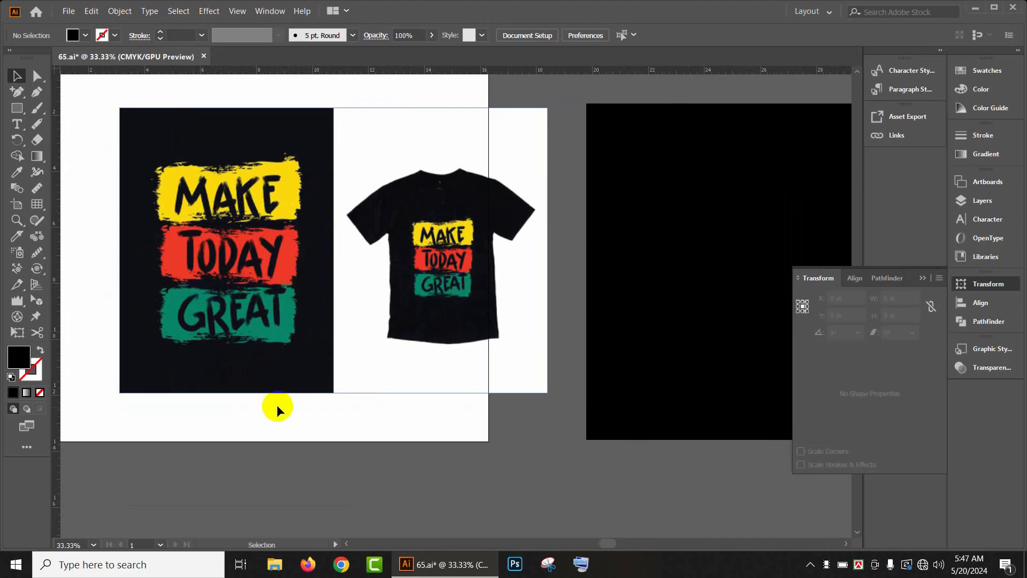
key(space)
drag(429, 352, 197, 374)
drag(417, 298, 303, 319)
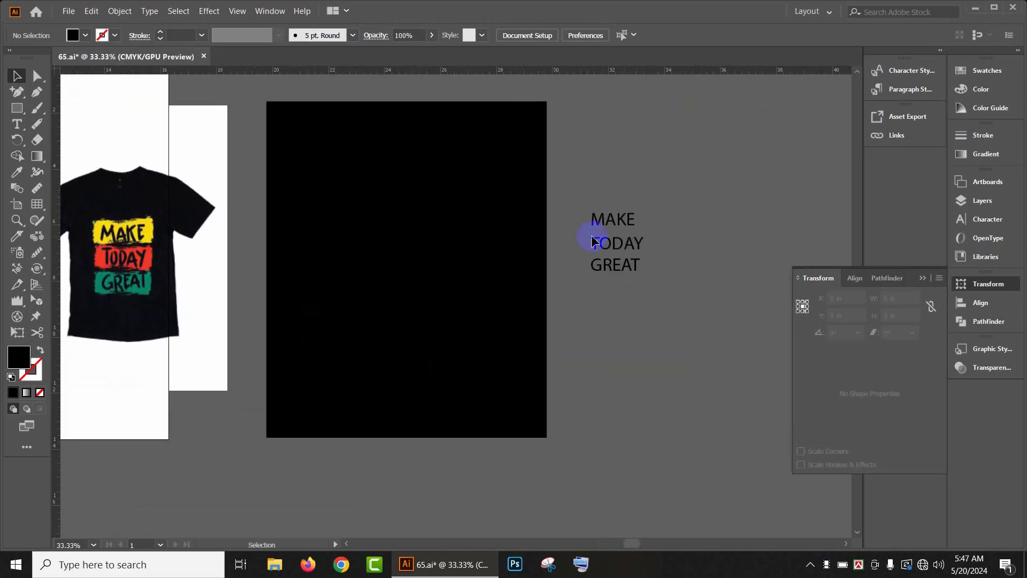
Step: Select the MAKE TODAY GREAT text and change its font to 28 Days Later
drag(582, 190, 696, 362)
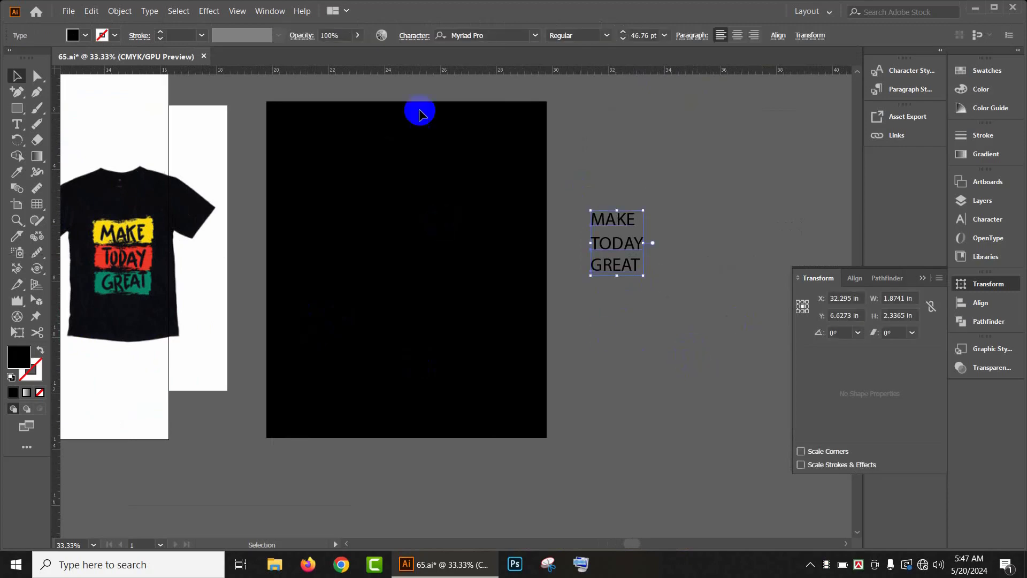
click(536, 37)
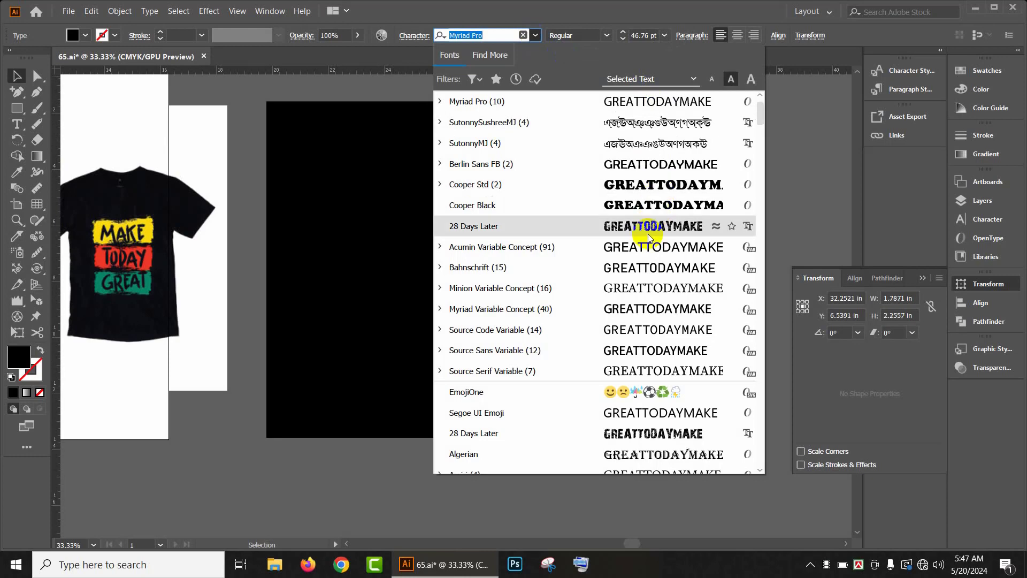
scroll(647, 229, down, 5)
scroll(607, 142, up, 2)
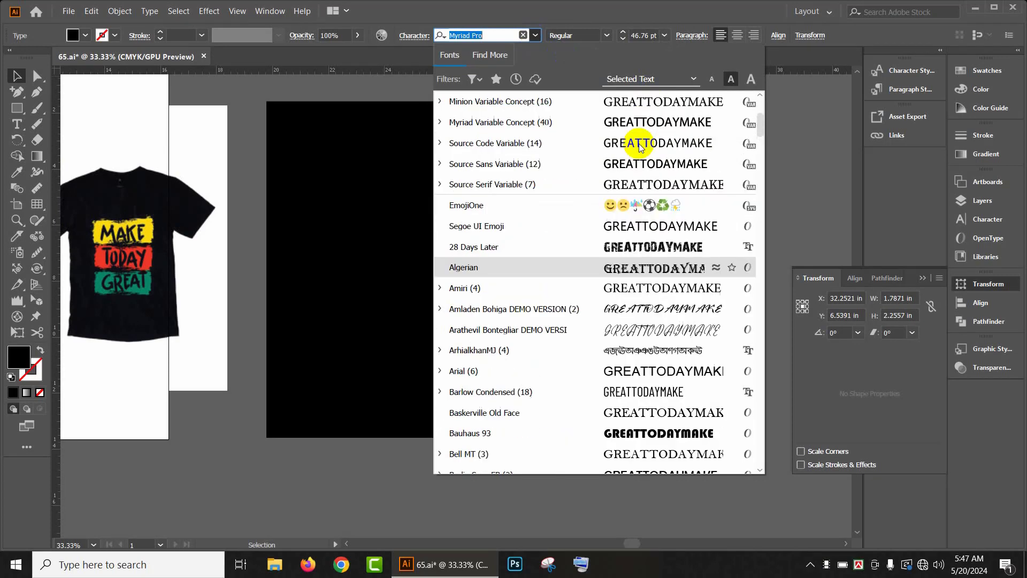
scroll(654, 267, up, 5)
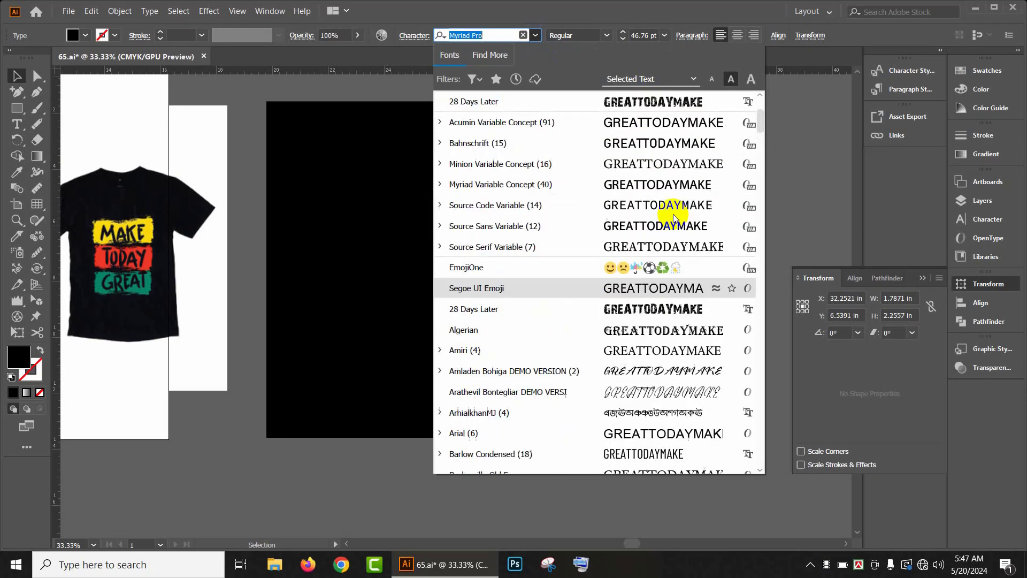
click(654, 267)
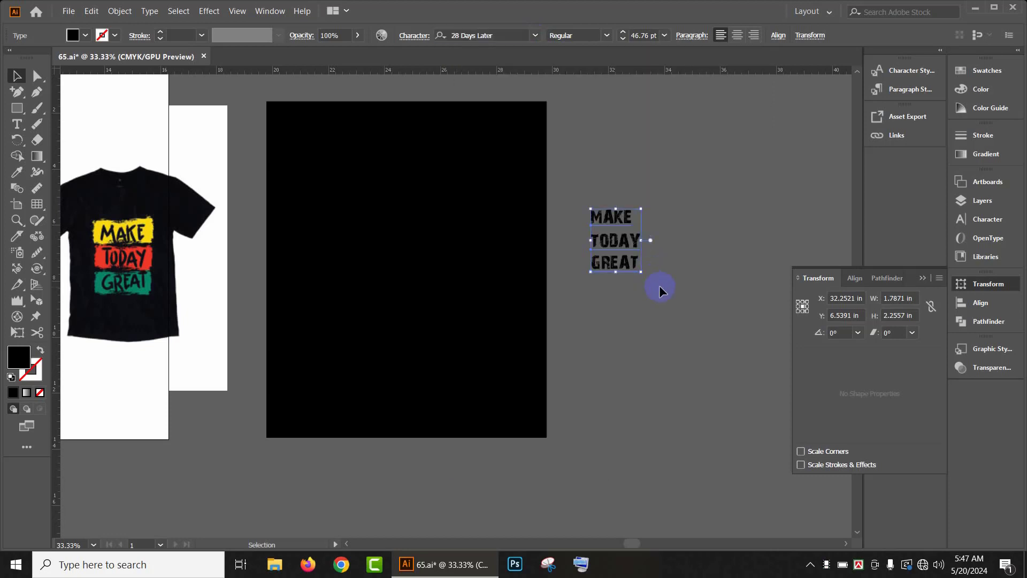
Step: Scale up the text block to about 5.7 in wide by 7.2 in tall
drag(642, 272, 695, 341)
drag(633, 229, 743, 232)
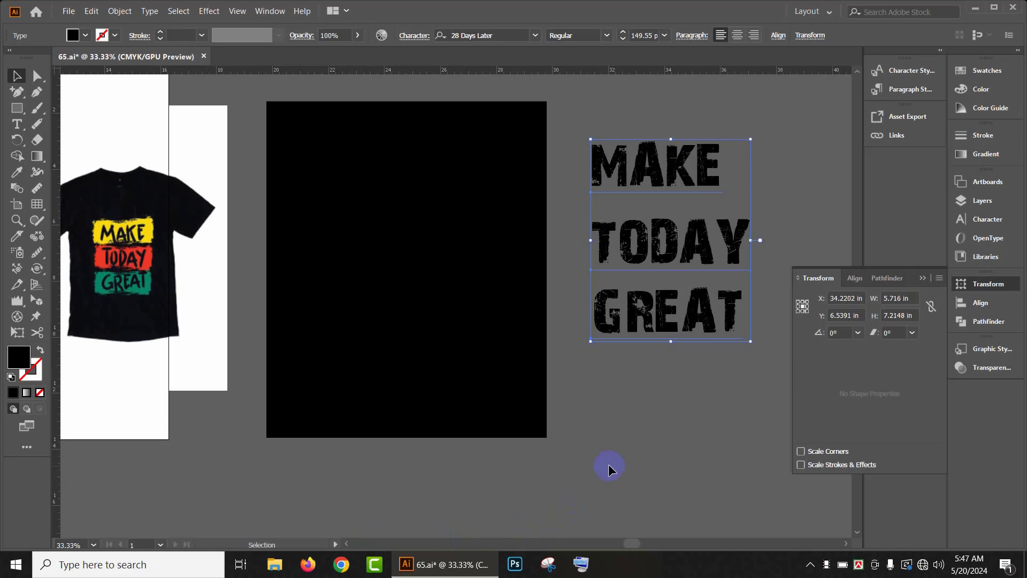
click(608, 470)
Step: Draw a rectangle about 8.9 in wide and 2.1 in tall below the reference artwork
scroll(628, 423, up, 2)
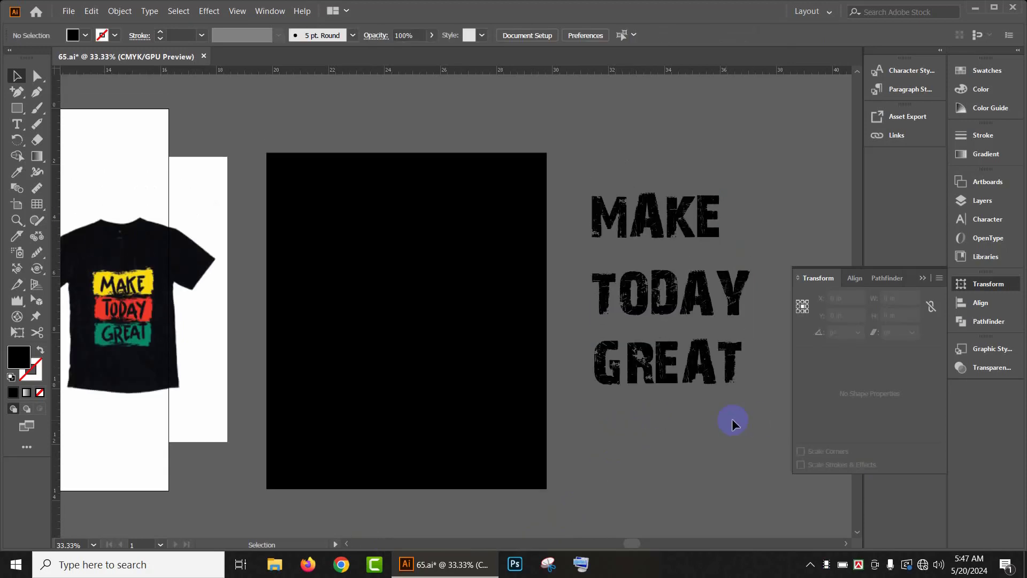
drag(286, 276, 484, 115)
drag(538, 374, 523, 323)
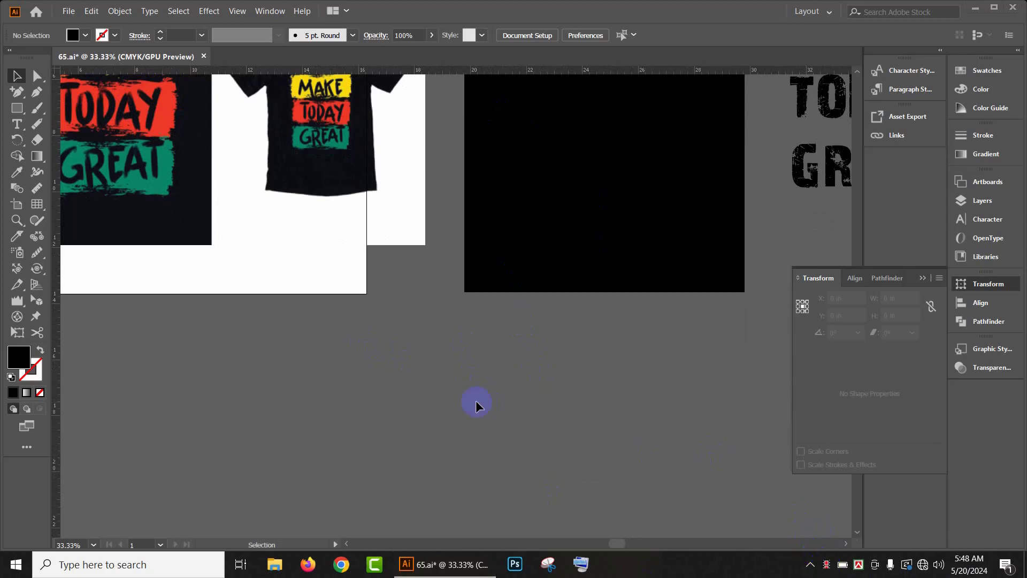
scroll(156, 229, up, 3)
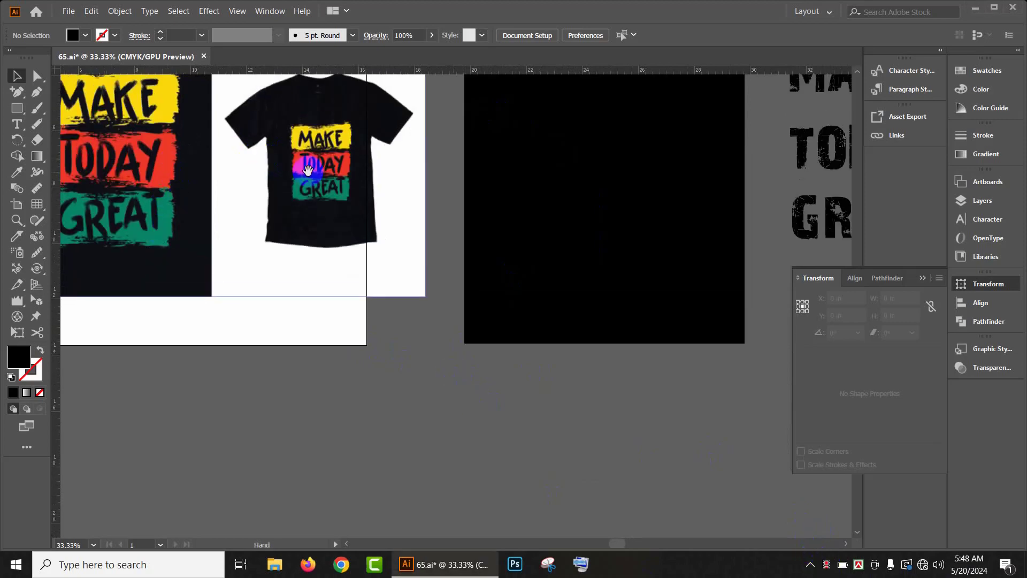
drag(270, 184, 344, 174)
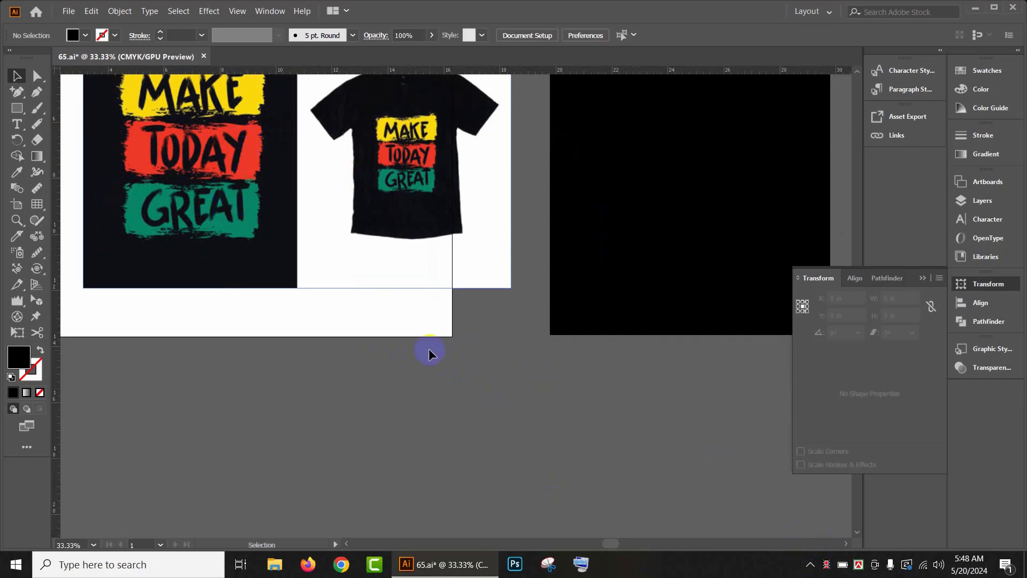
scroll(470, 385, down, 3)
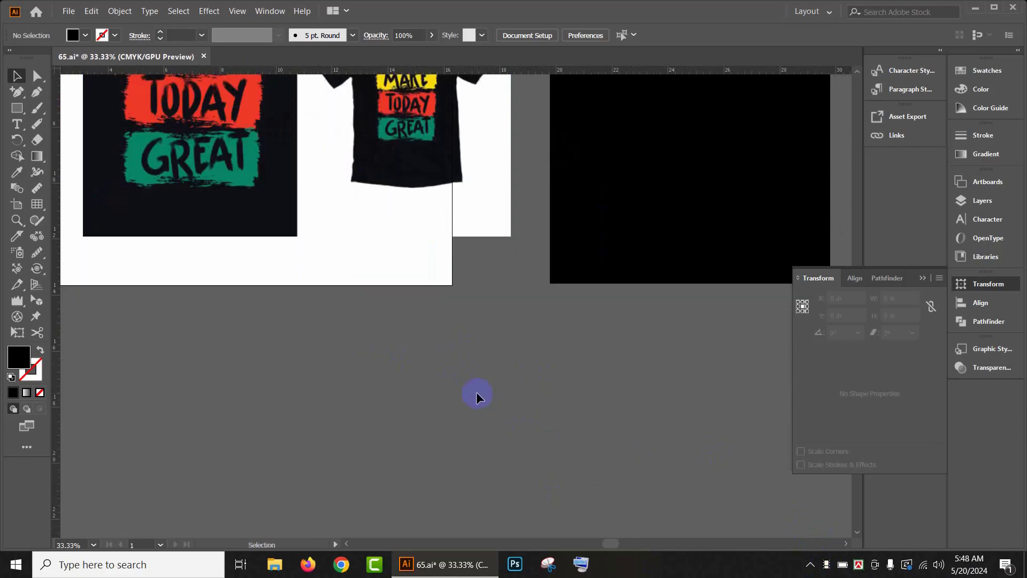
click(16, 109)
drag(326, 361, 574, 420)
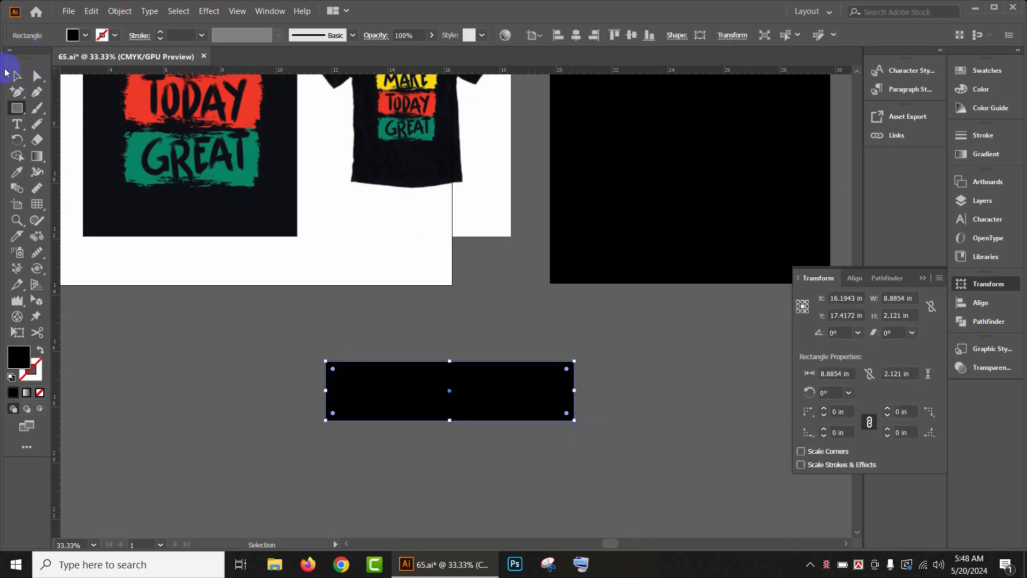
Step: Open the Artistic_ChalkCharcoalPencil brush library and move its panel beside the rectangle
click(17, 75)
click(271, 11)
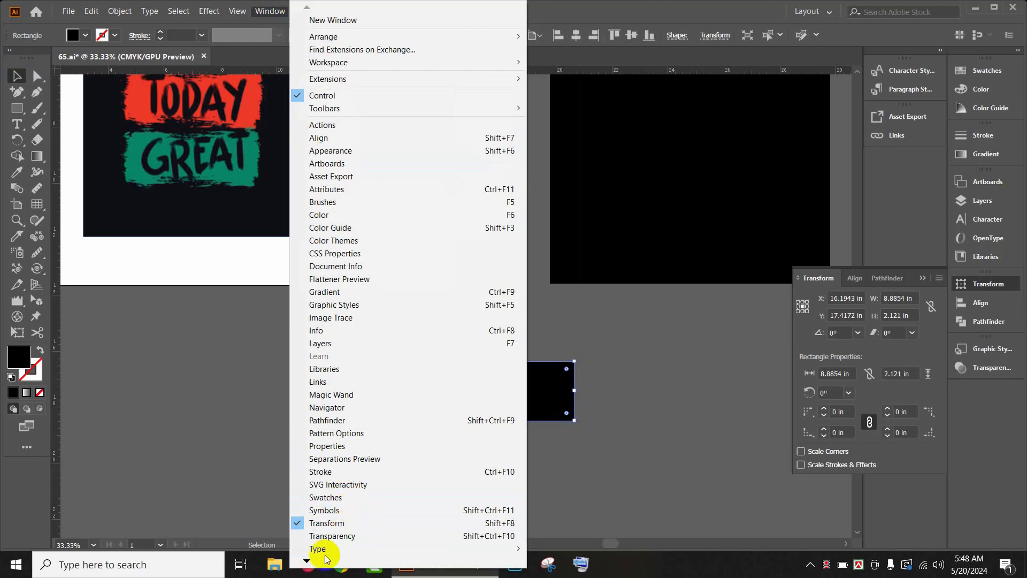
mouse_move(306, 560)
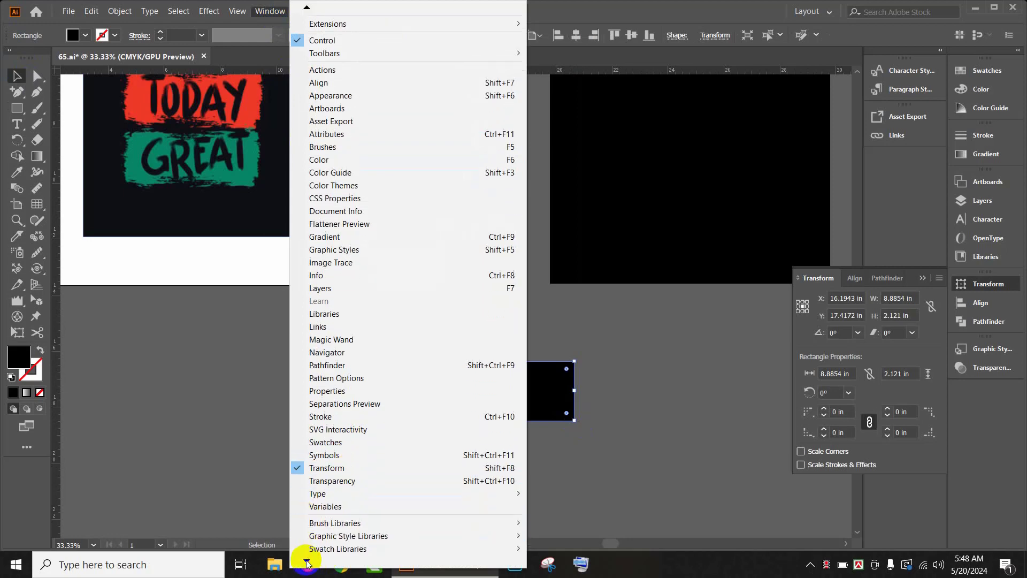
mouse_move(354, 508)
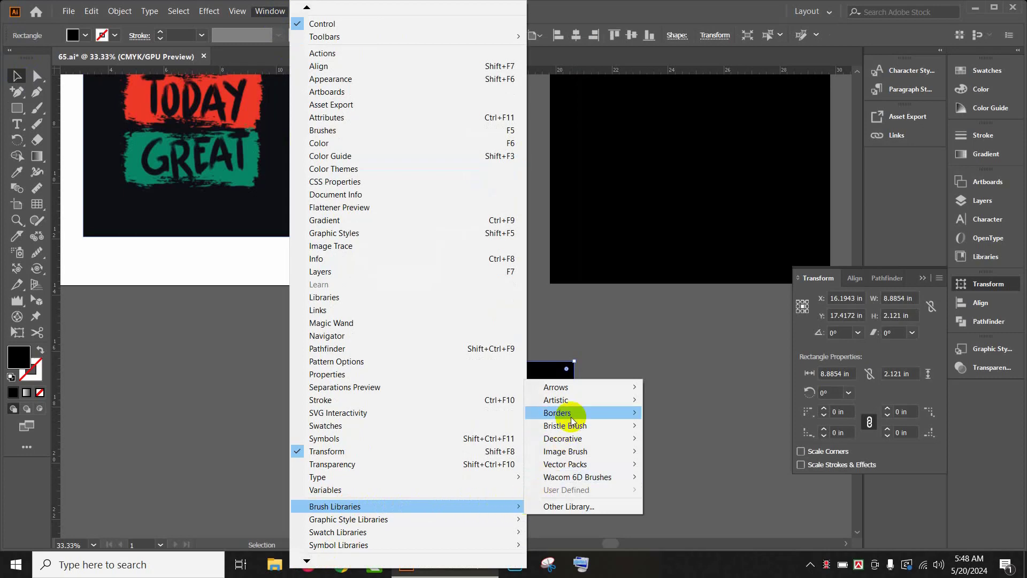
mouse_move(572, 403)
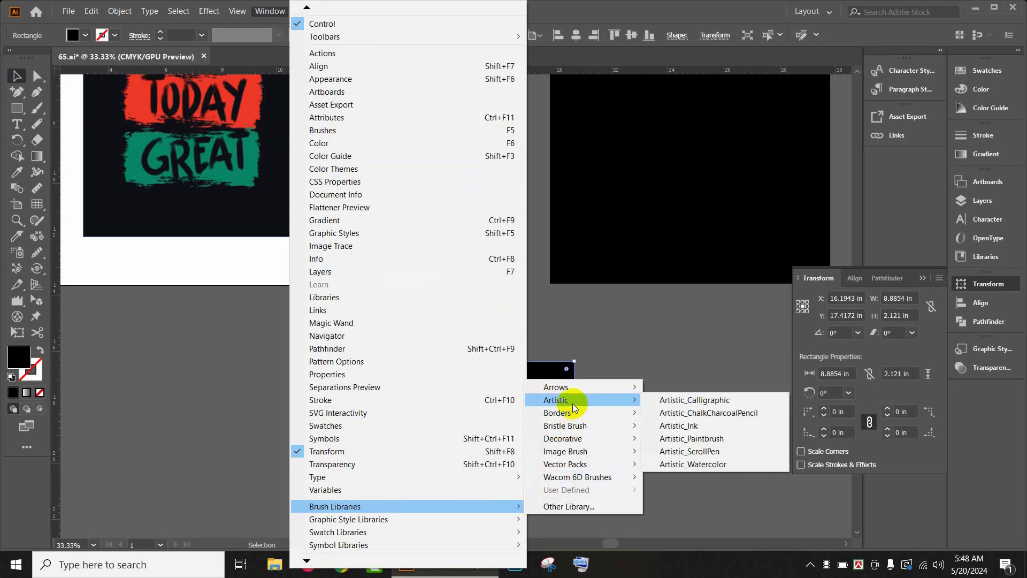
click(686, 415)
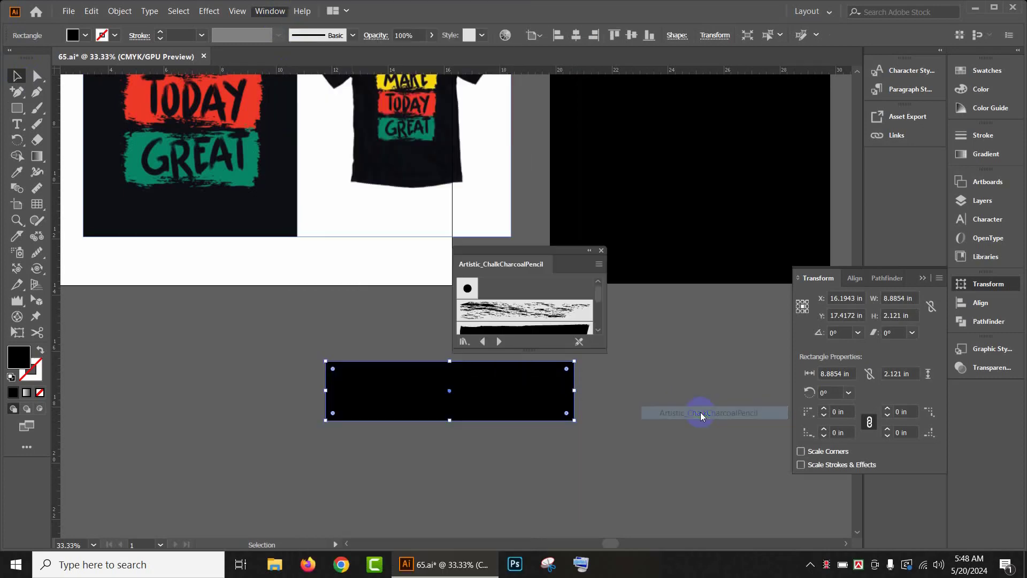
drag(573, 246, 753, 256)
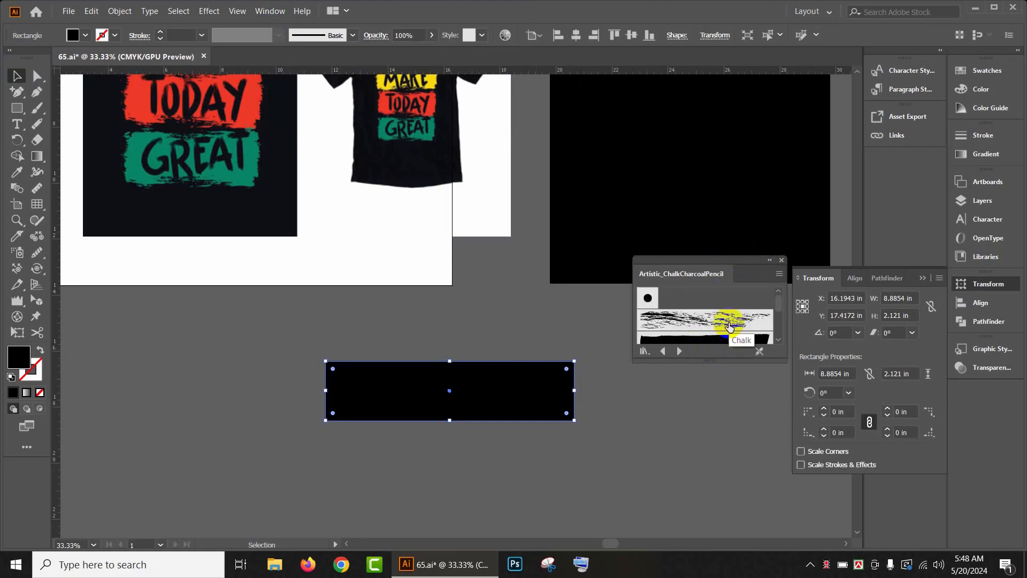
Step: Fill the rectangle red and apply the Chalk brush to its outline
click(73, 36)
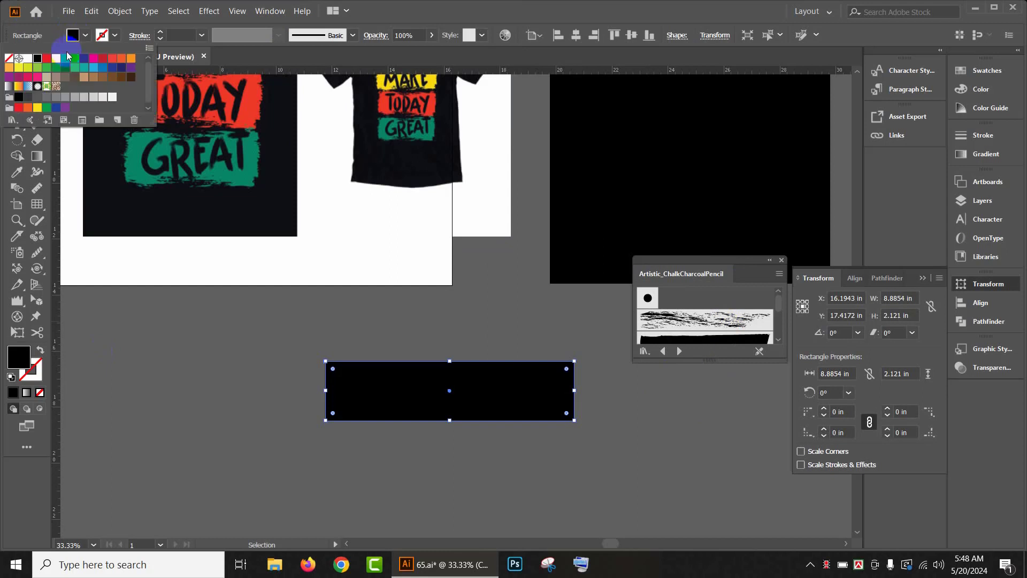
click(47, 57)
click(727, 320)
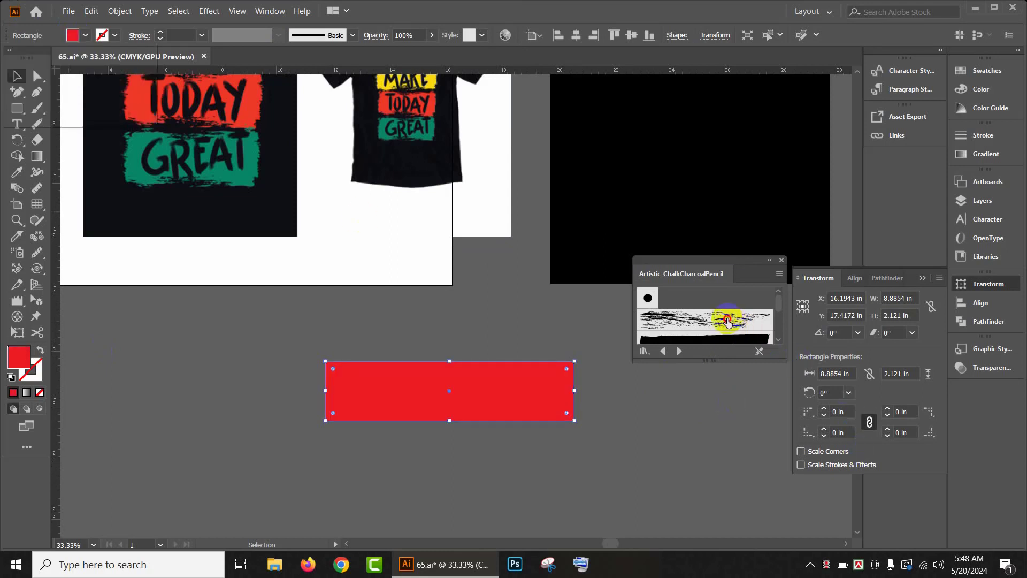
click(685, 321)
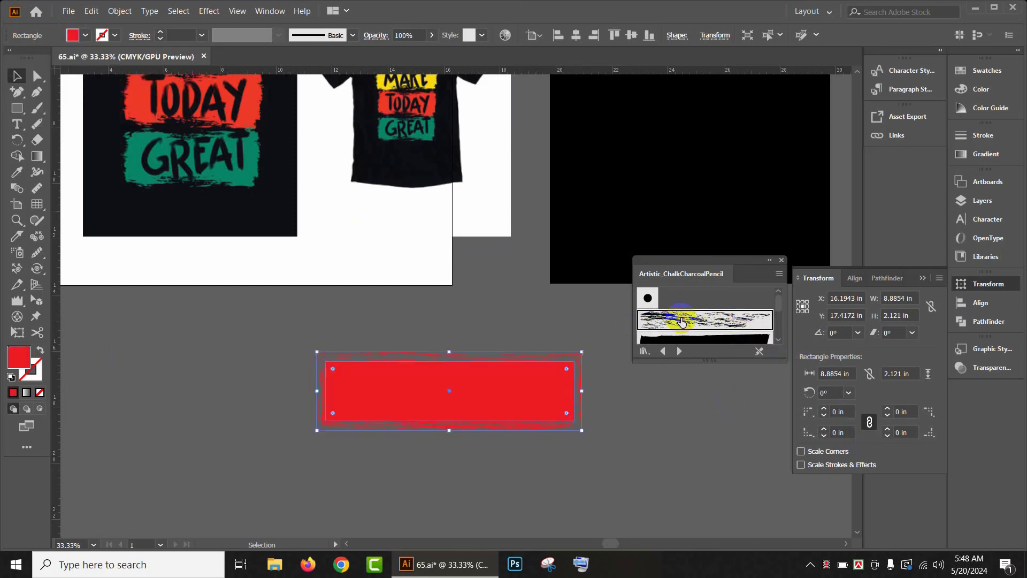
Step: Change the rectangle's fill colour to yellow
click(86, 36)
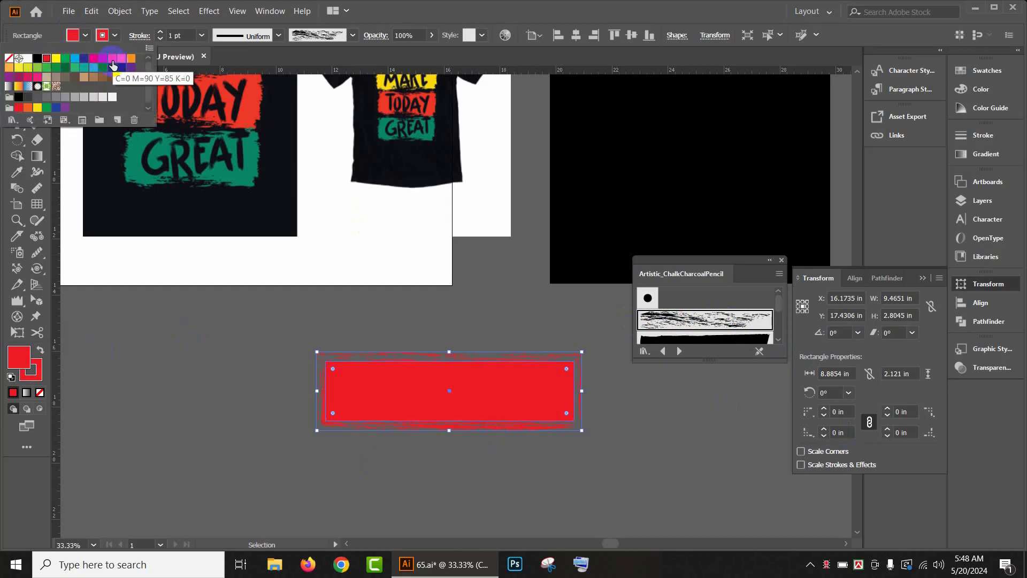
click(84, 60)
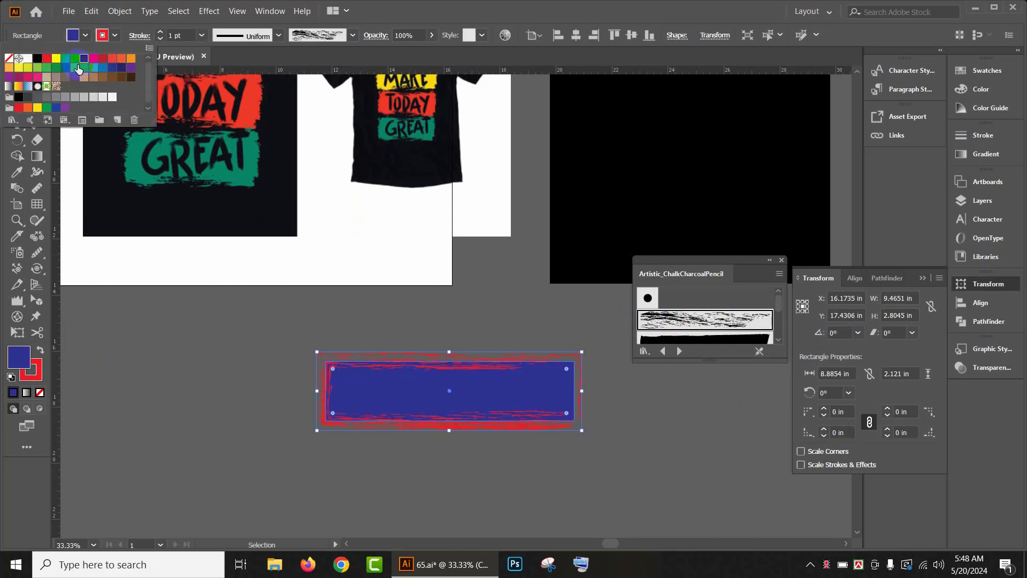
click(56, 58)
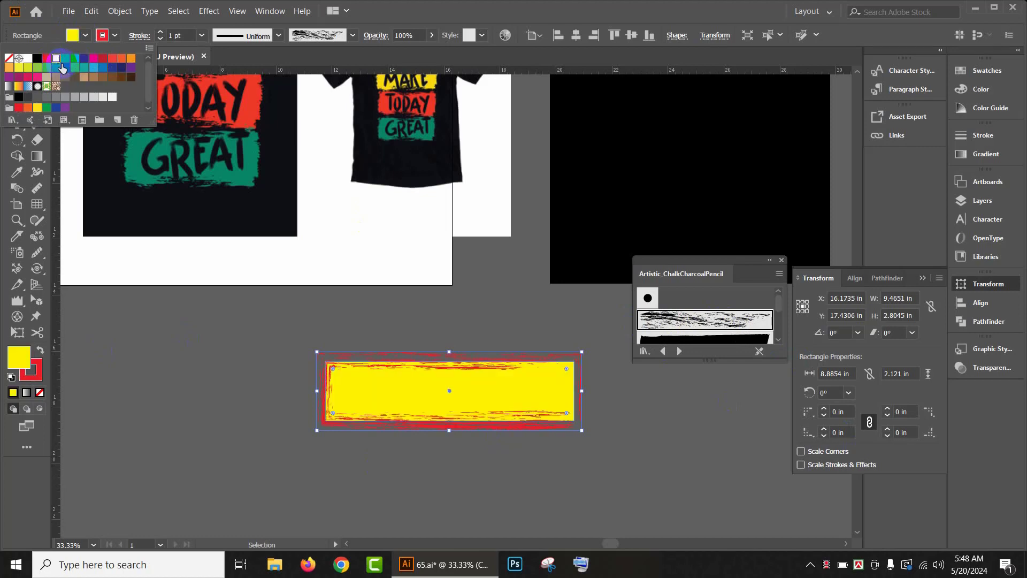
Step: Select the rectangle and set its Chalk brush stroke colour to CMYK Yellow to match the fill
click(710, 319)
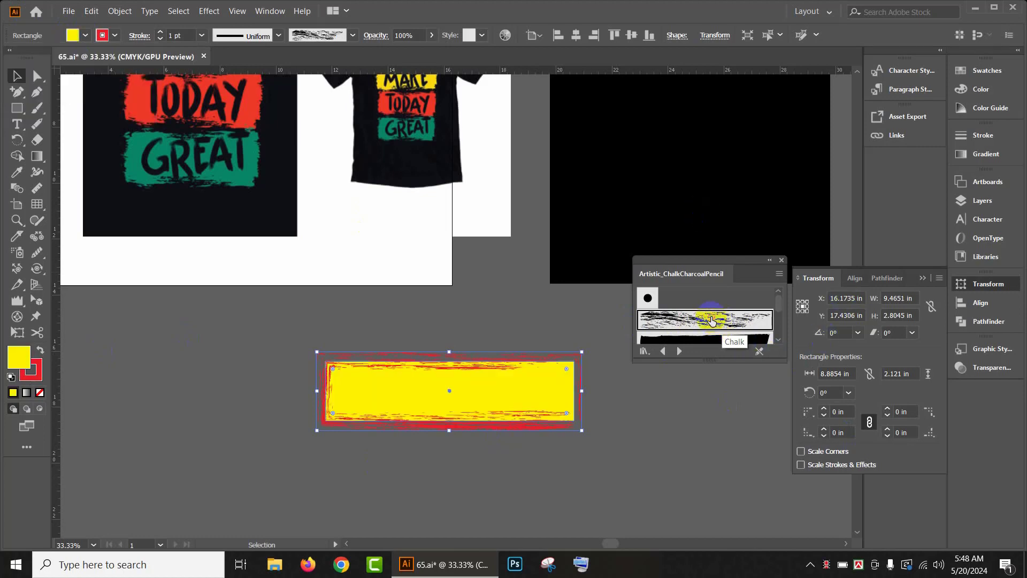
click(15, 79)
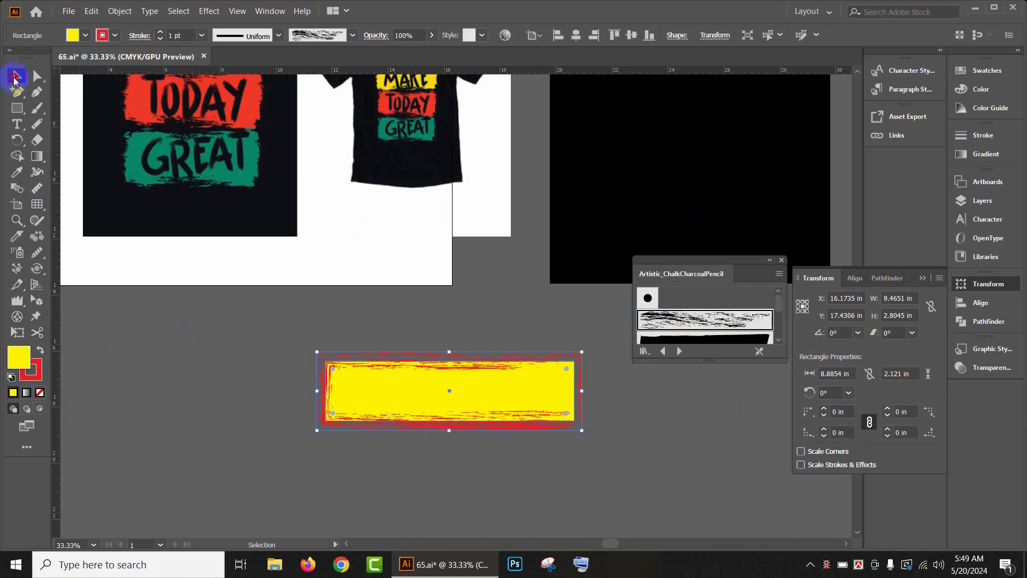
click(627, 436)
click(419, 371)
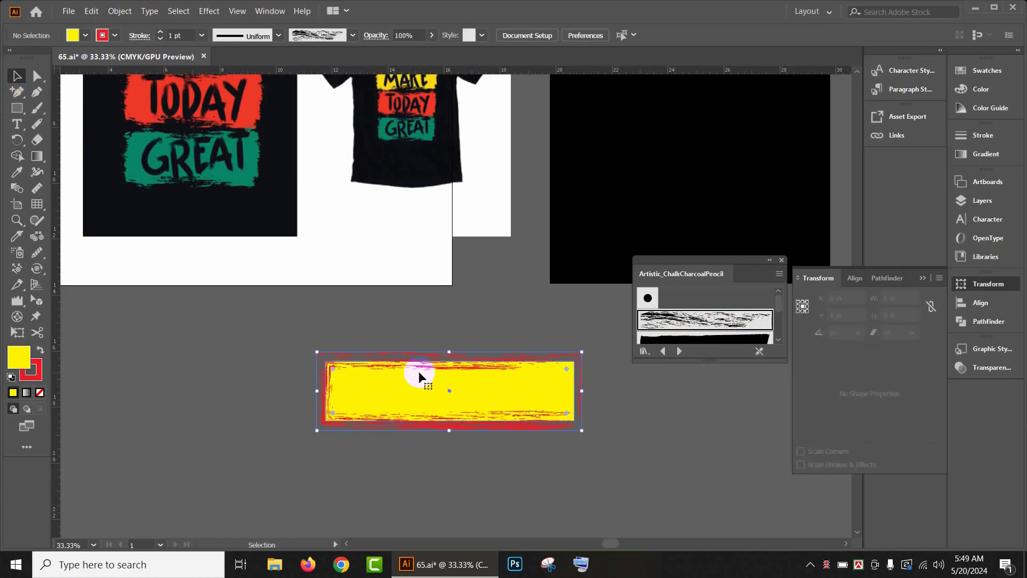
click(102, 36)
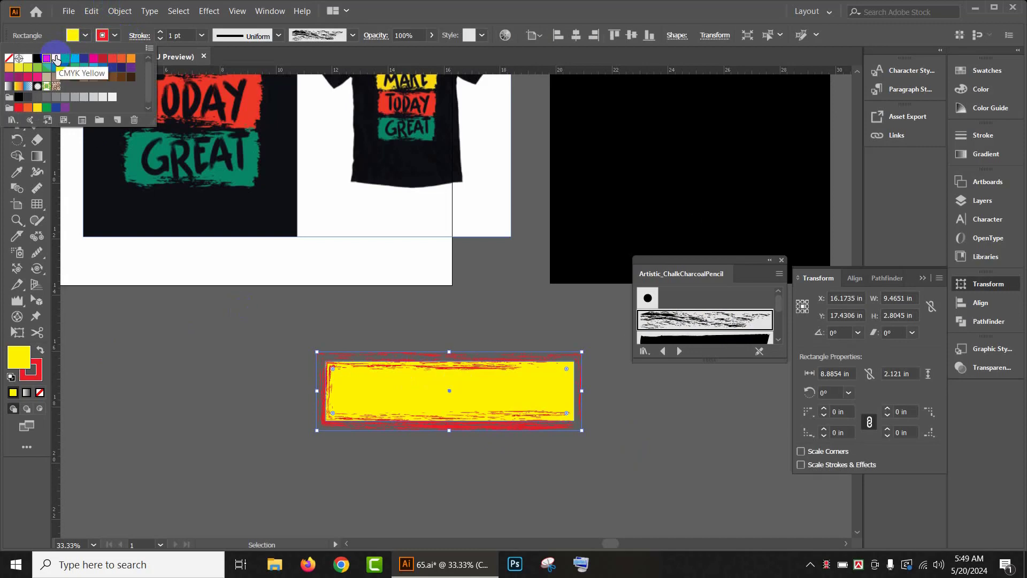
click(56, 60)
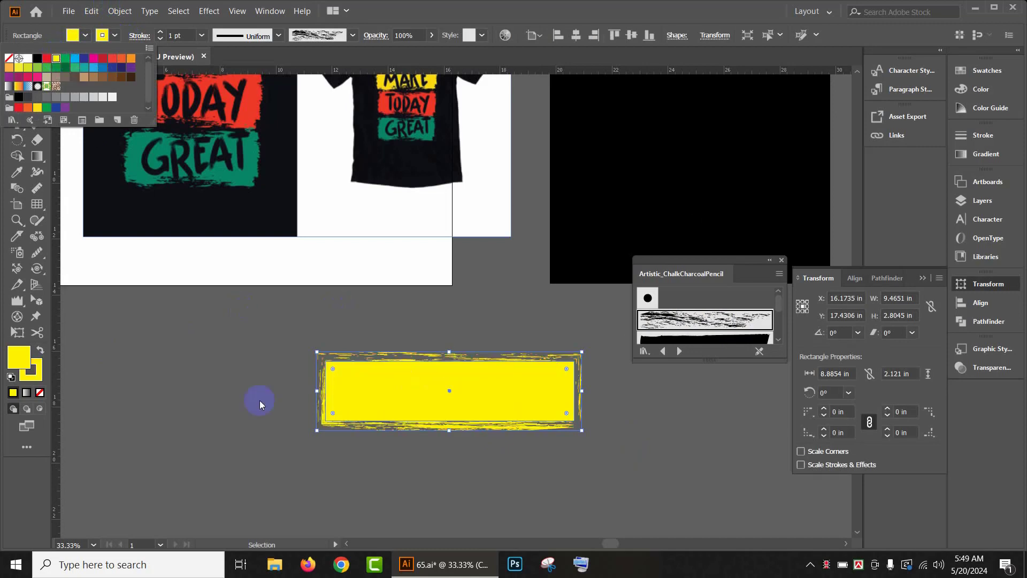
click(219, 384)
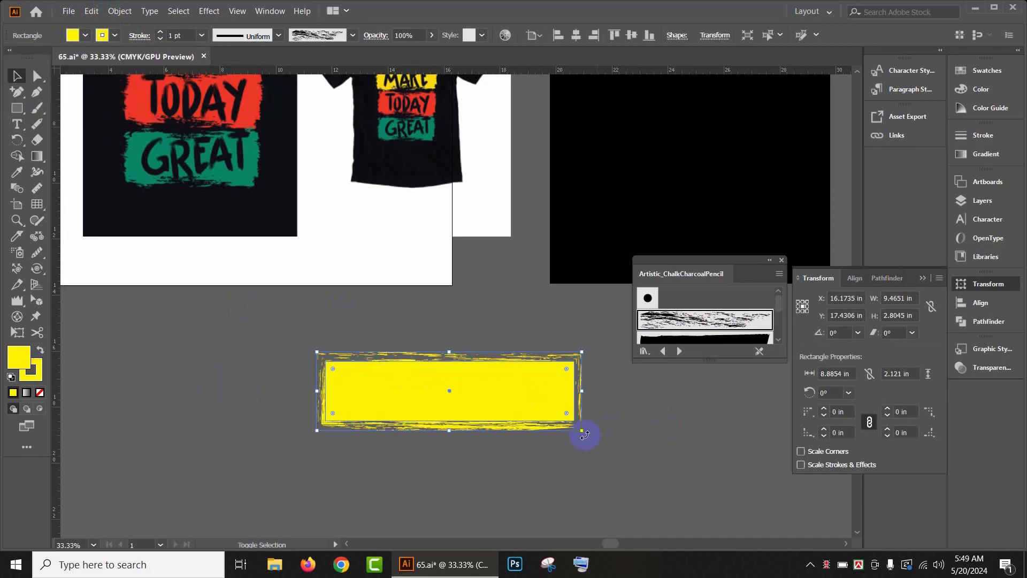
Step: Expand the rectangle's appearance so the chalk stroke becomes editable artwork
mouse_move(582, 431)
mouse_down()
mouse_move(472, 410)
mouse_move(574, 445)
mouse_up()
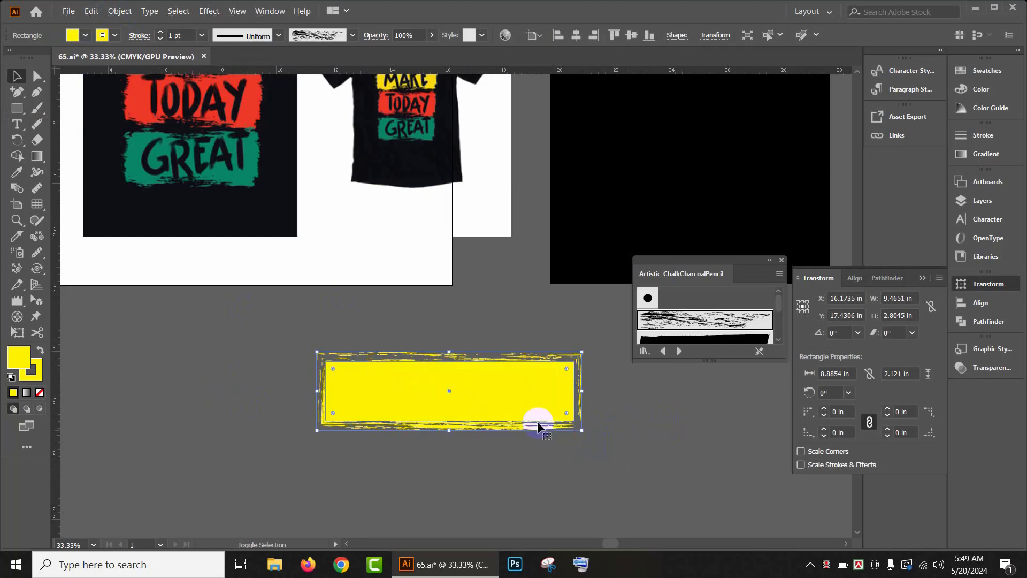
click(119, 11)
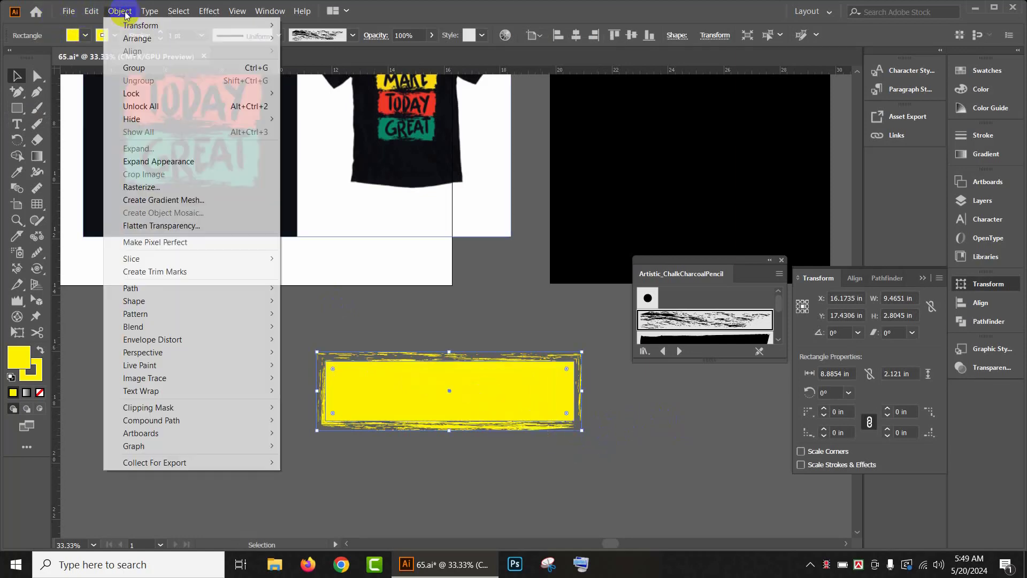
click(203, 159)
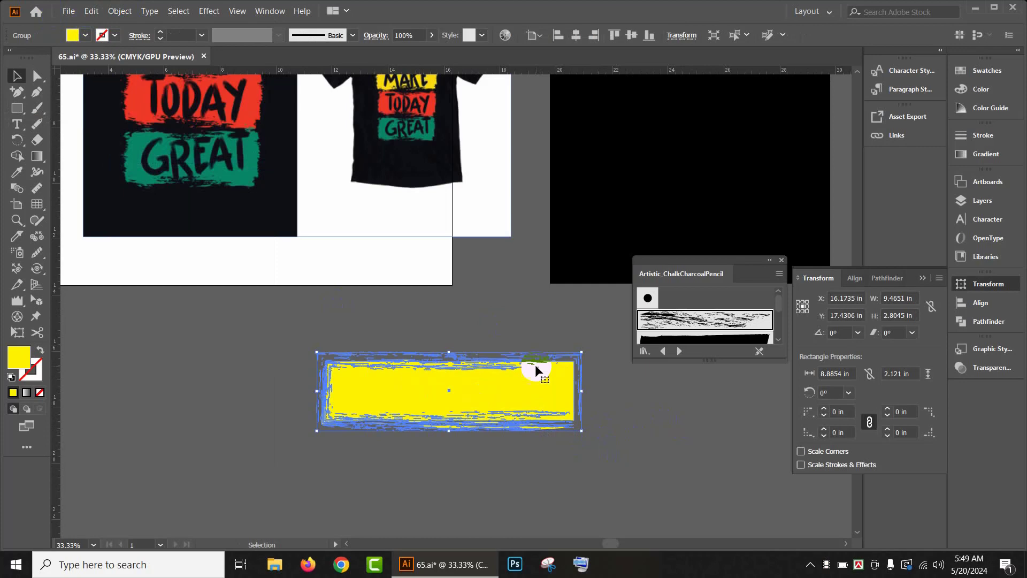
click(587, 477)
Step: Move the expanded yellow banner up and to the left, just below the reference artwork
scroll(471, 383, up, 1)
scroll(488, 393, down, 1)
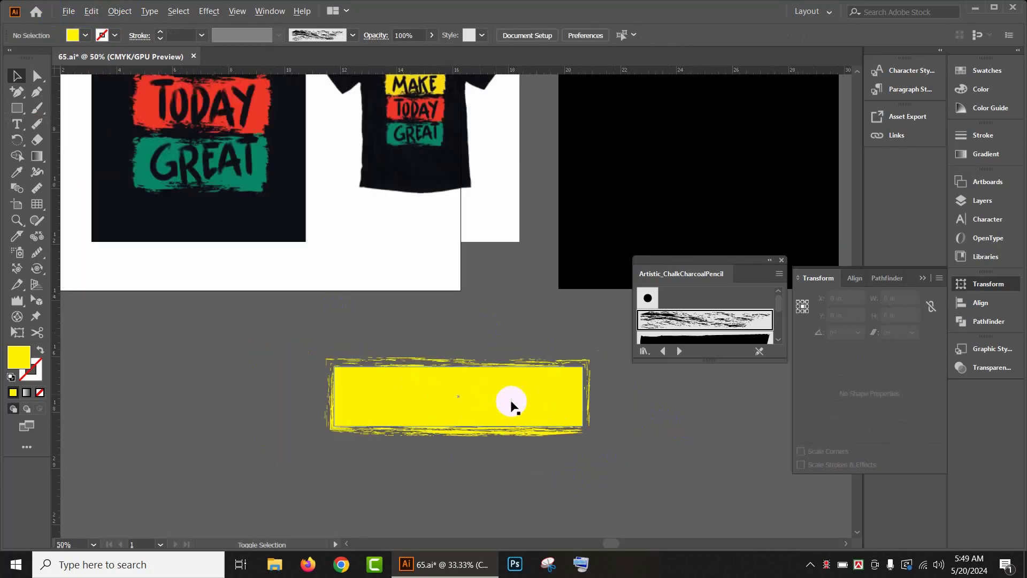
drag(513, 400, 369, 367)
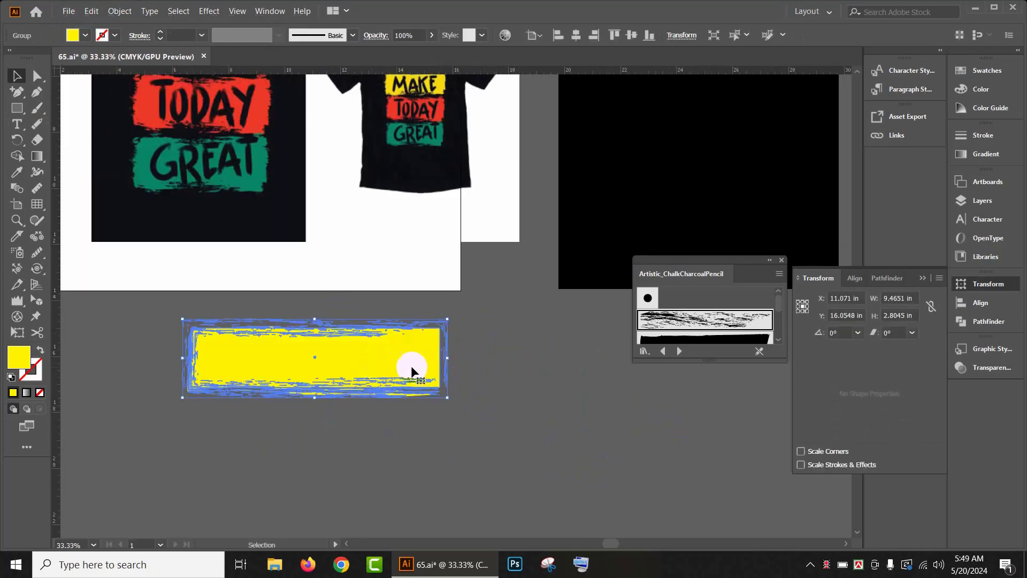
click(518, 423)
Step: Duplicate the banner downward twice to make three evenly stacked banners
scroll(377, 369, down, 1)
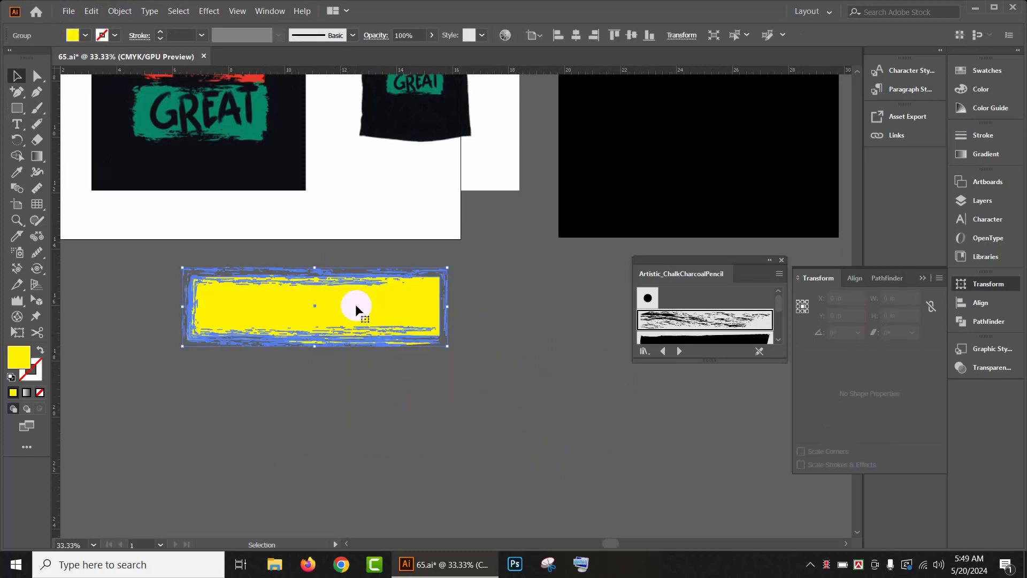
mouse_move(355, 303)
mouse_down()
mouse_move(362, 418)
mouse_move(362, 397)
mouse_up()
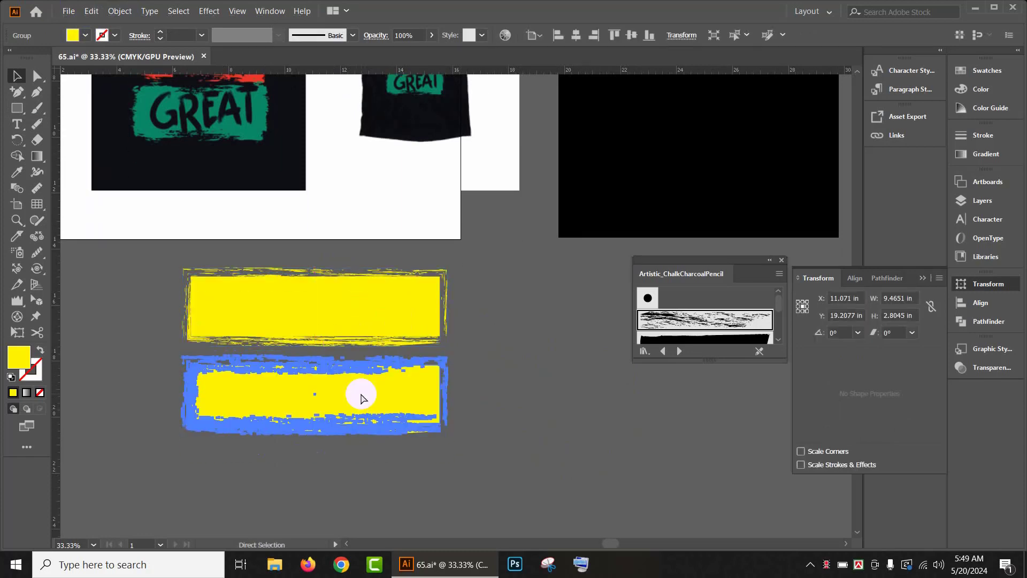
key(ctrl+d)
click(525, 326)
scroll(525, 326, down, 1)
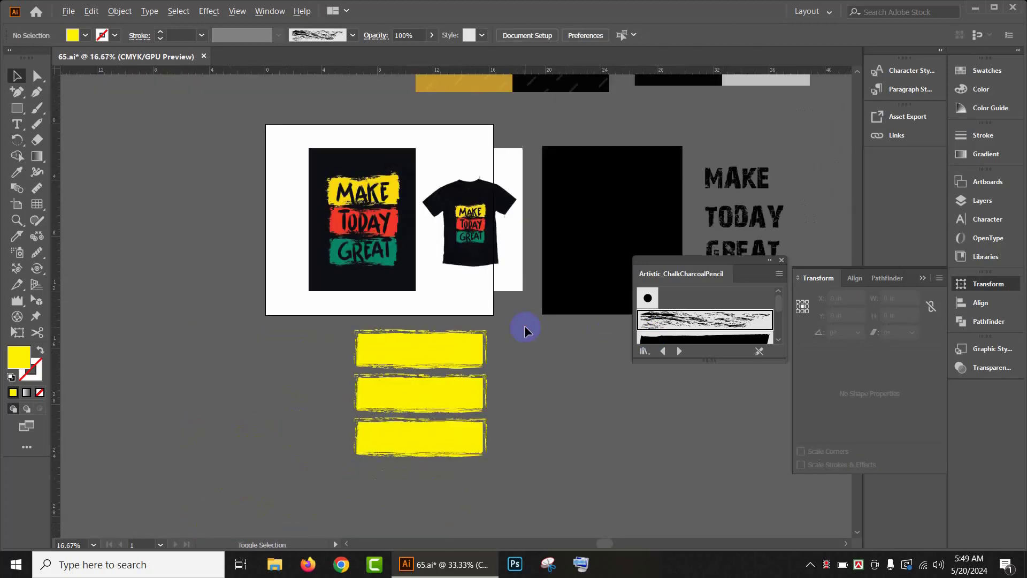
Step: Colour the middle banner red by sampling the TODAY banner in the reference artwork with the Eyedropper
click(431, 400)
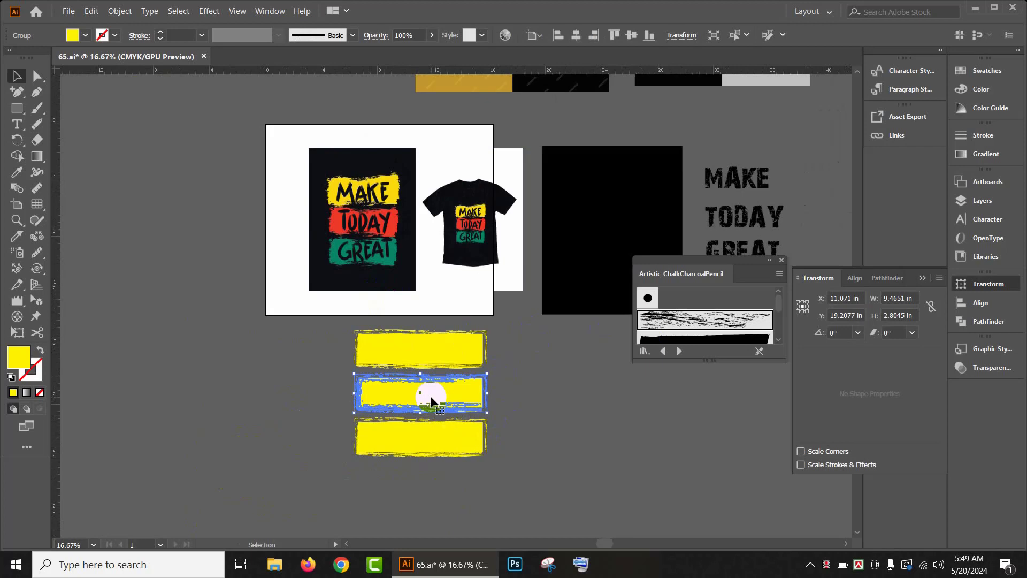
key(i)
click(402, 222)
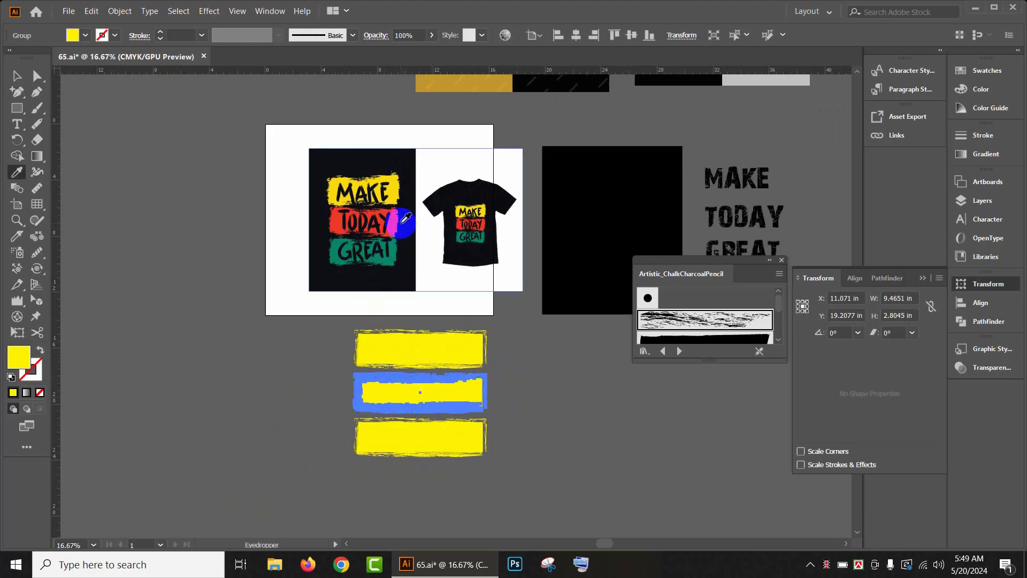
click(396, 218)
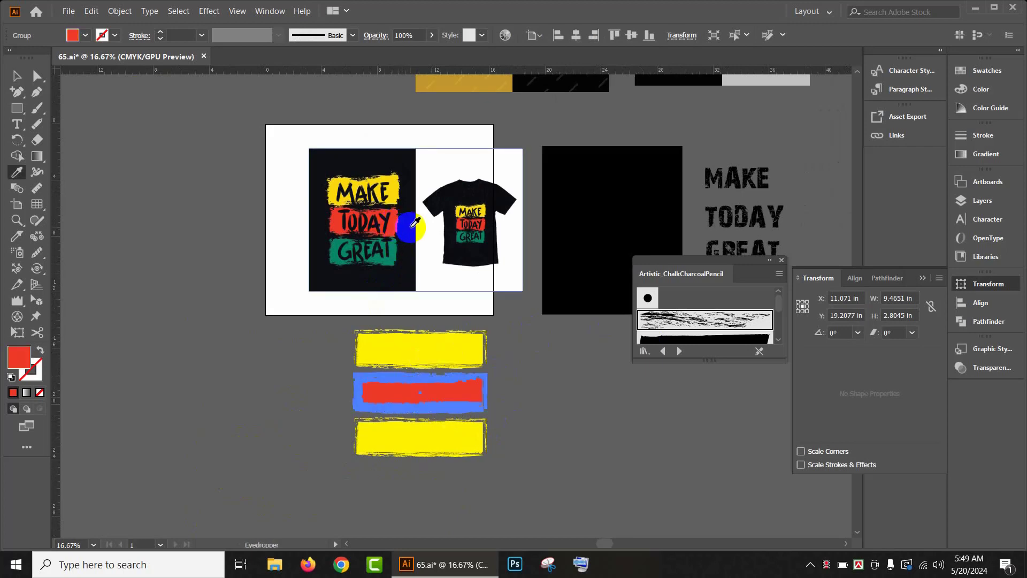
click(11, 76)
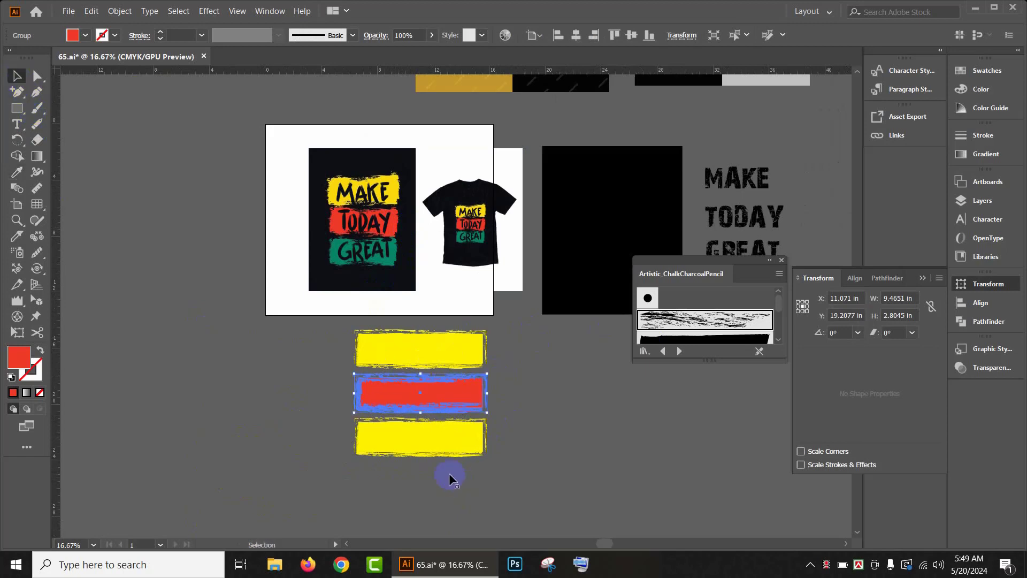
Step: Colour the bottom banner green by sampling the GREAT banner in the reference artwork with the Eyedropper
click(420, 442)
key(i)
click(394, 252)
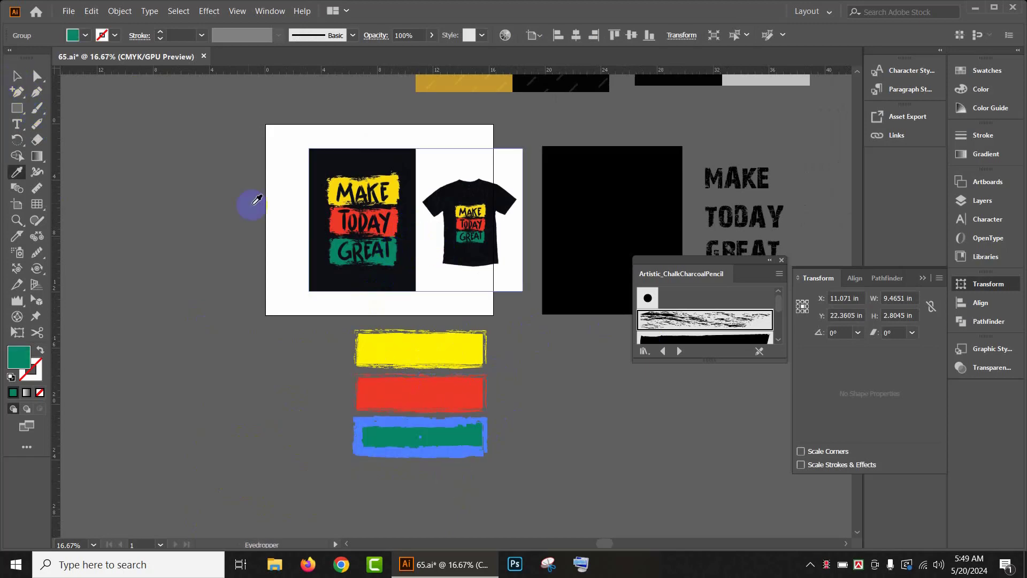
click(15, 76)
click(652, 510)
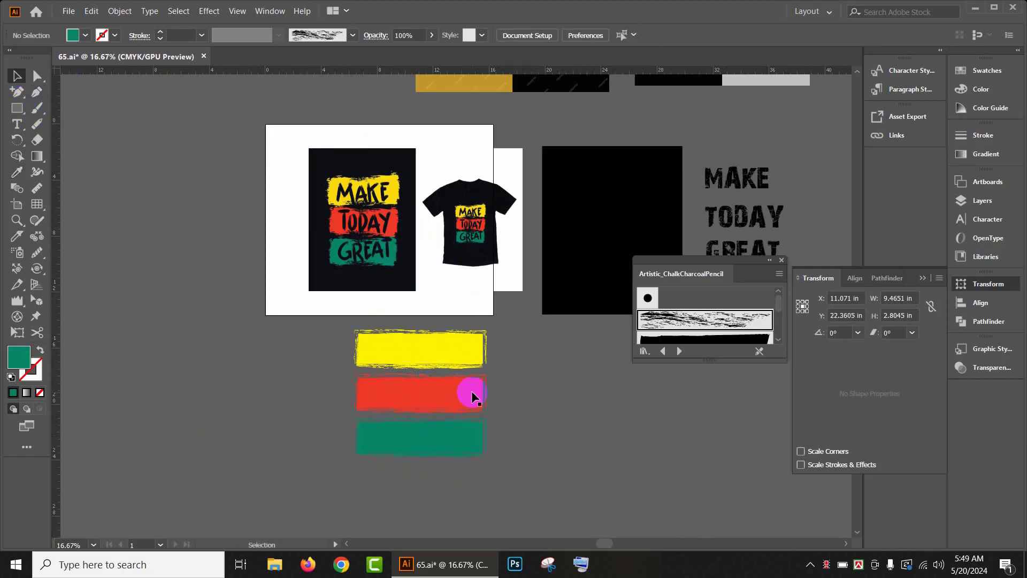
drag(635, 445, 422, 375)
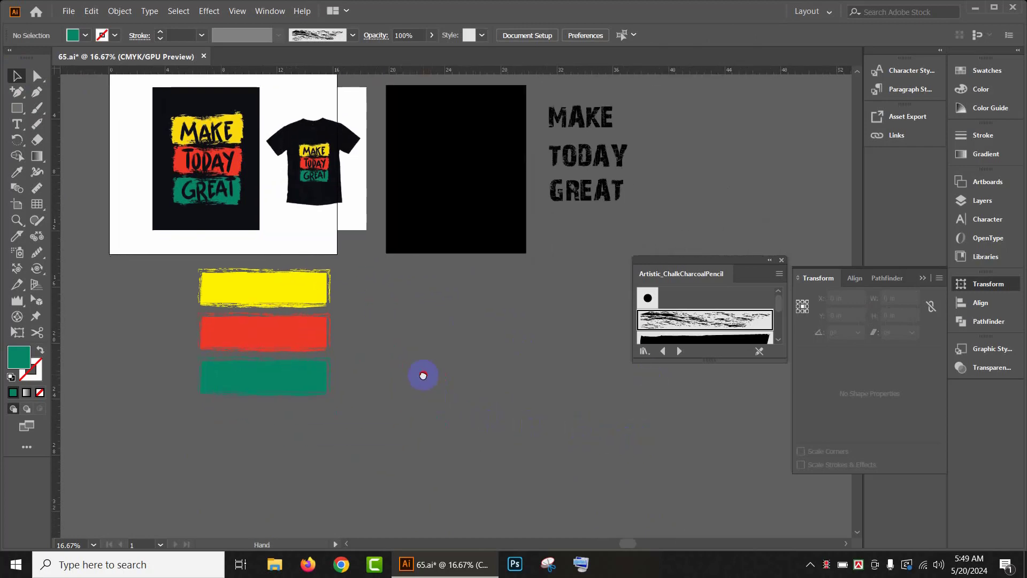
drag(191, 274, 479, 307)
click(463, 447)
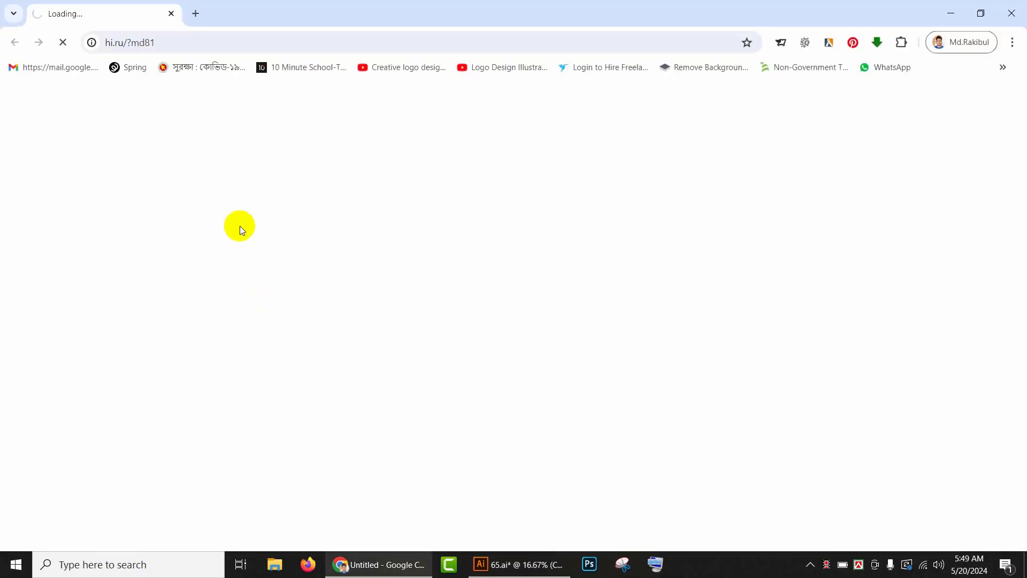
Step: Switch to the browser and open the Freepik T-shirt design search in a new tab
click(195, 14)
click(160, 43)
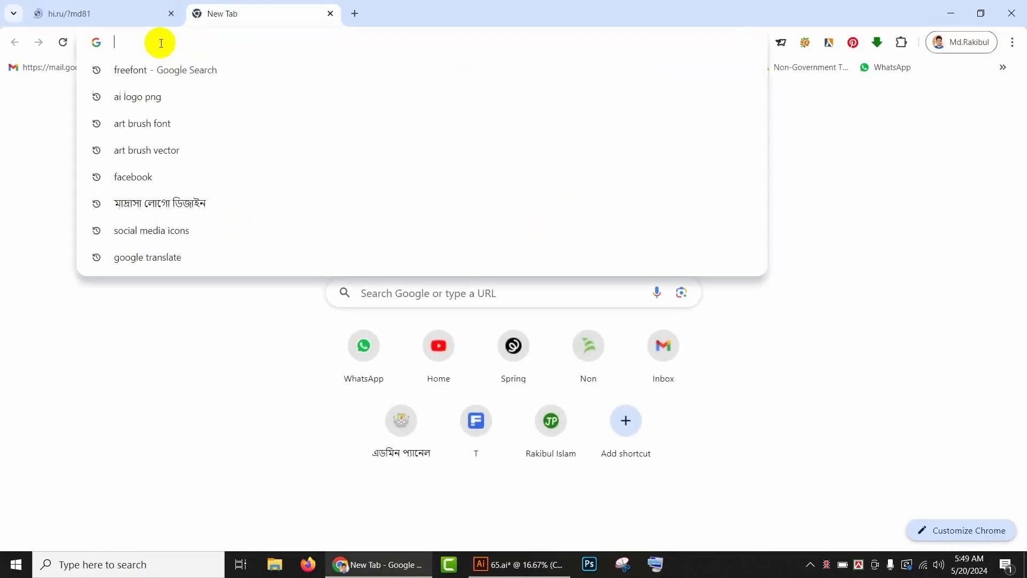
text(fre)
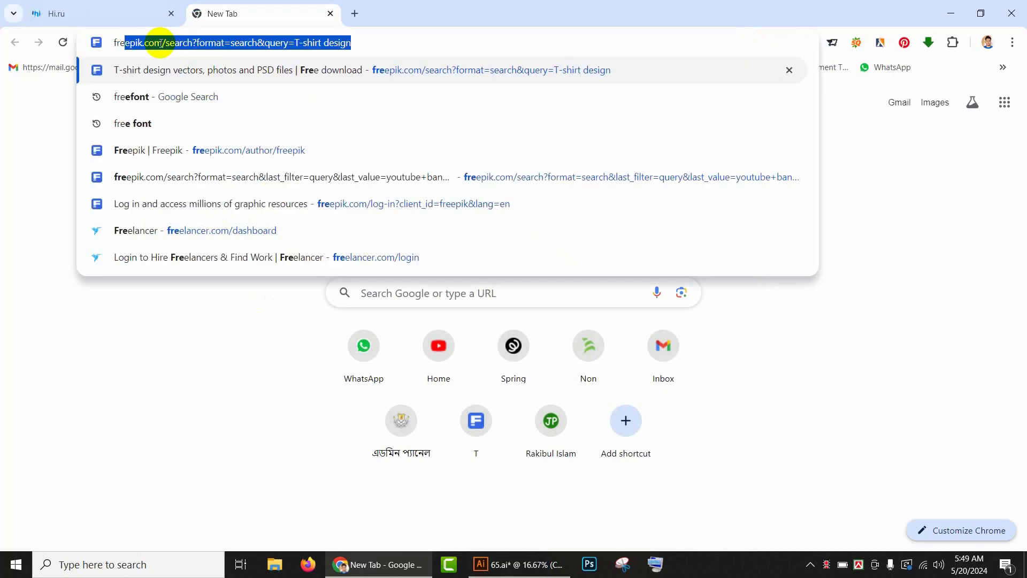
key(Return)
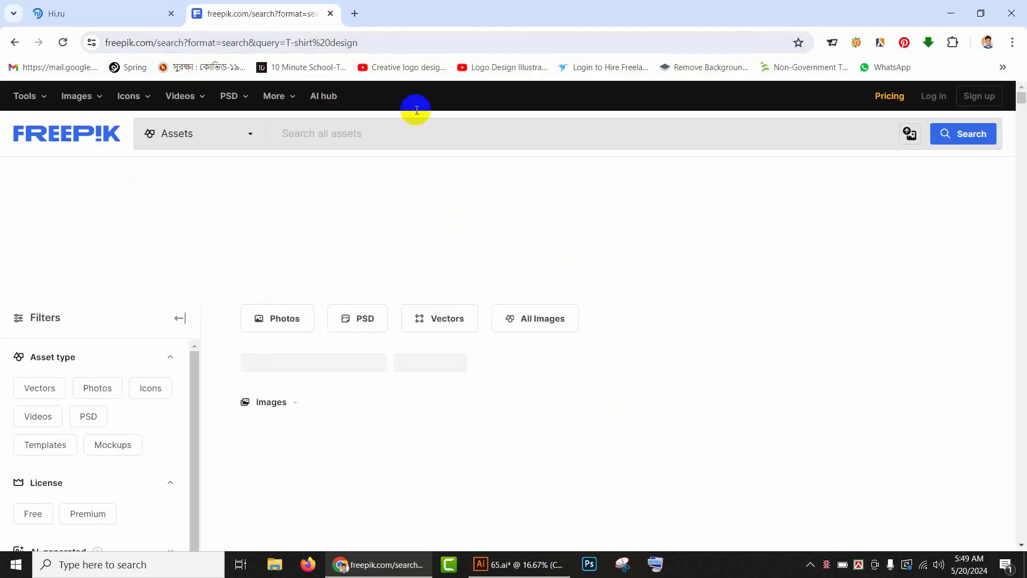
Step: Filter the Freepik search results to Free assets only
scroll(219, 276, down, 1)
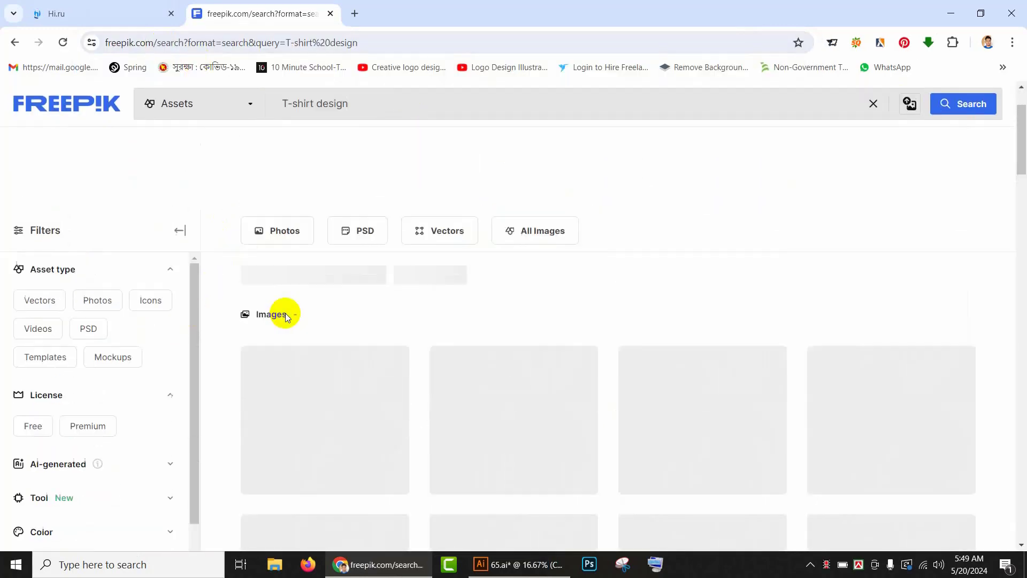
scroll(257, 278, down, 3)
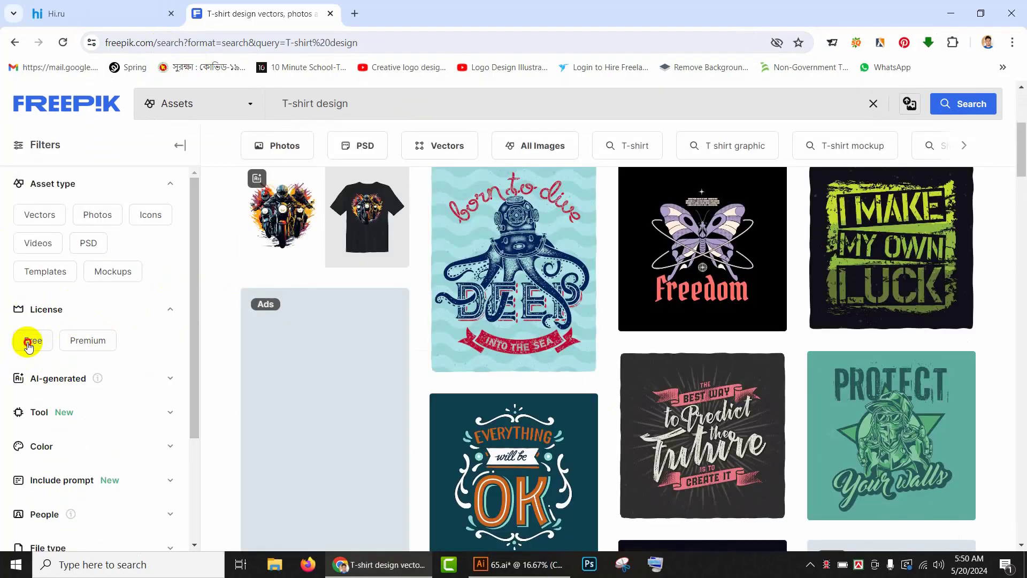
click(28, 342)
Step: Search Freepik for "artsbrush shape"
scroll(425, 202, up, 3)
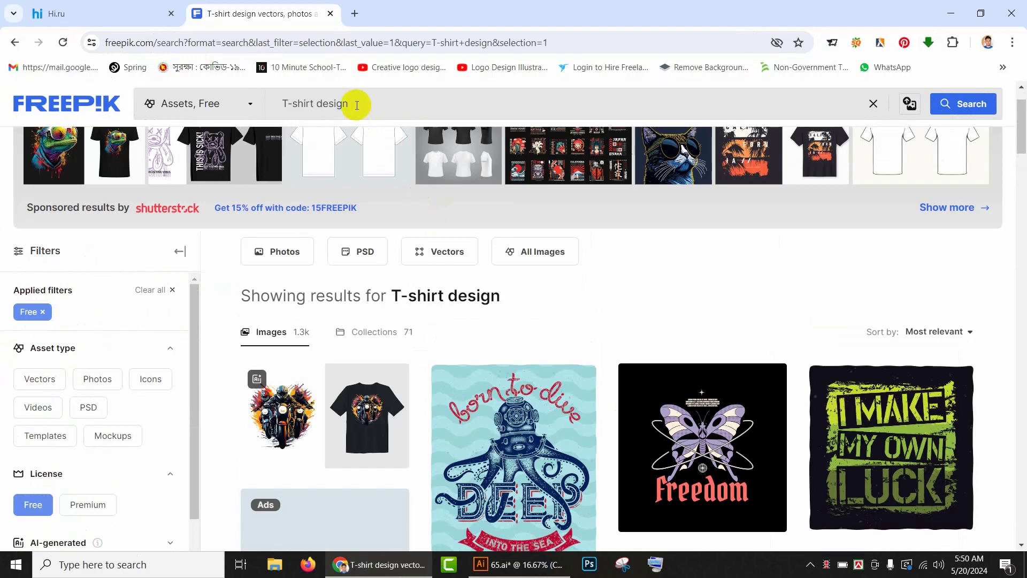
scroll(355, 105, up, 1)
click(334, 133)
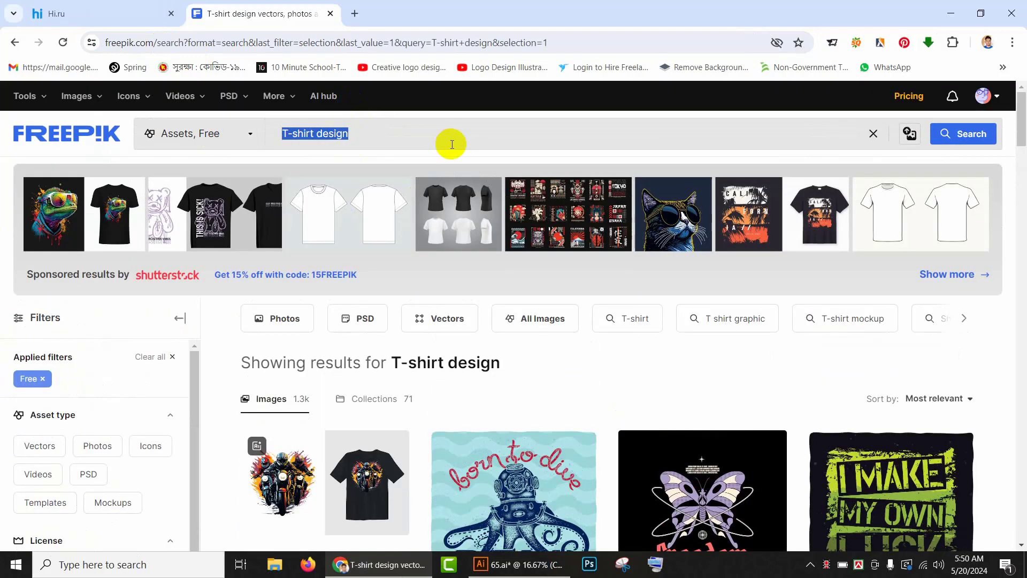
key(BackSpace)
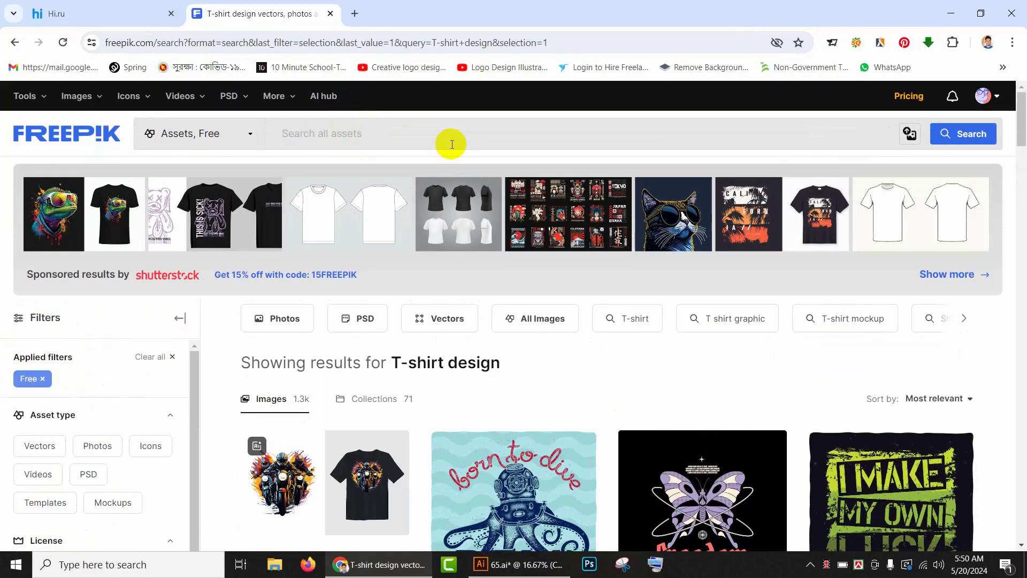
text(arts)
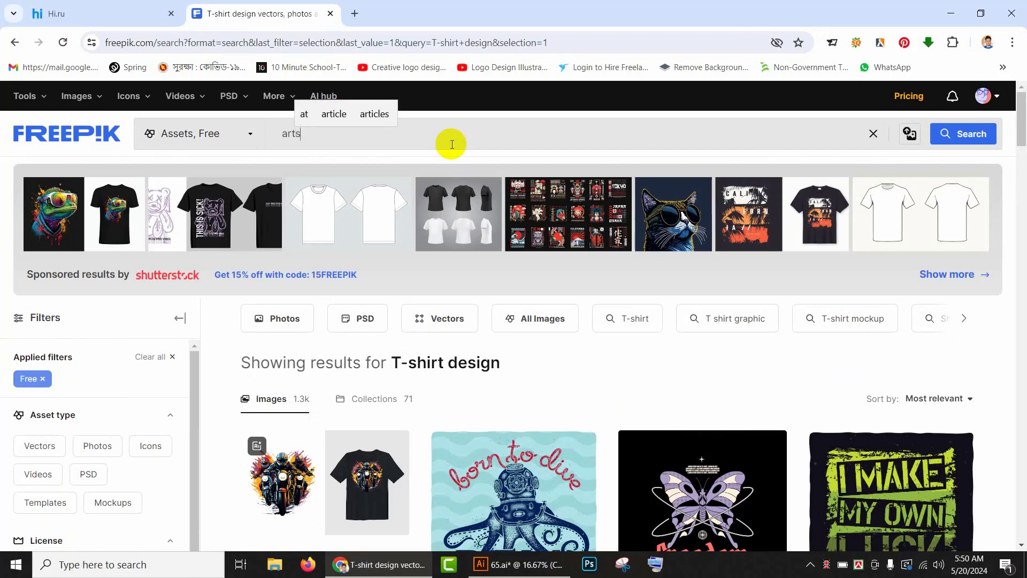
text(h)
key(BackSpace)
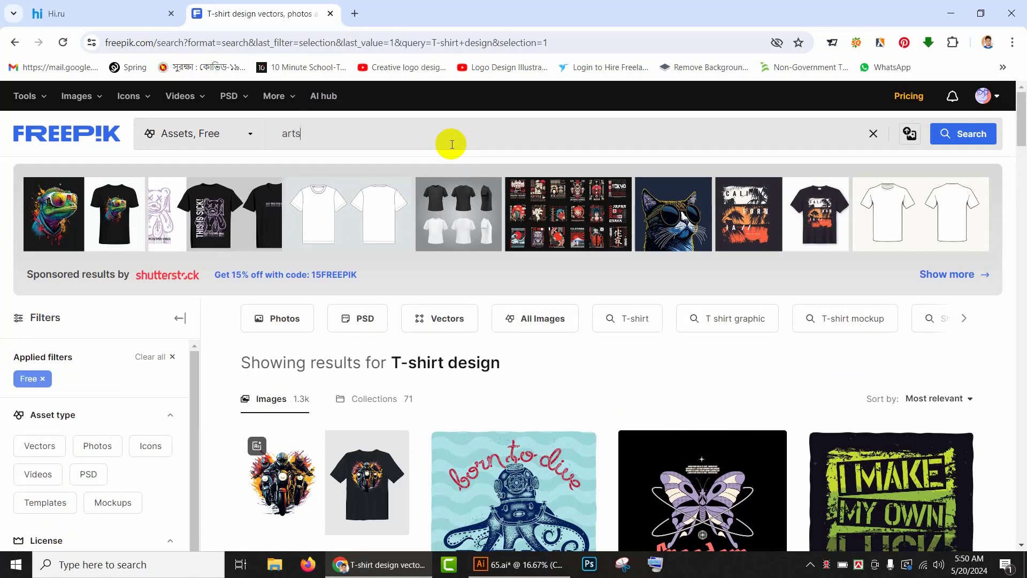
text(brush)
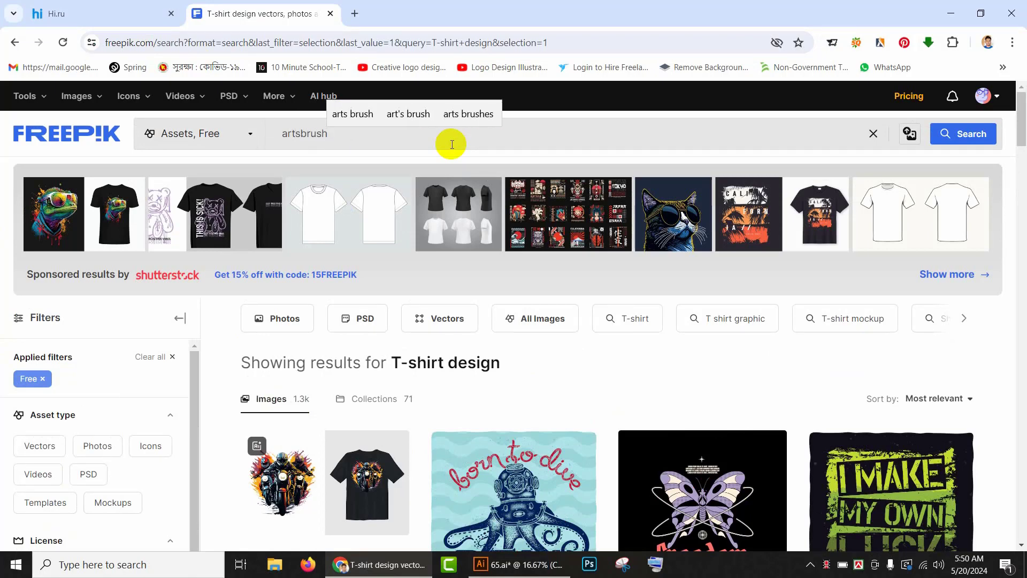
text( shape)
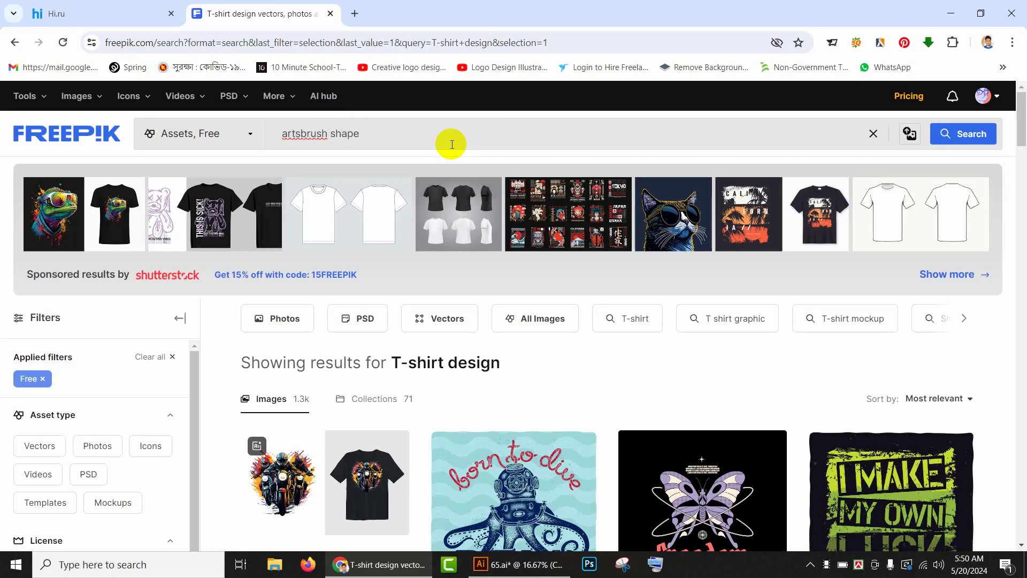
key(Return)
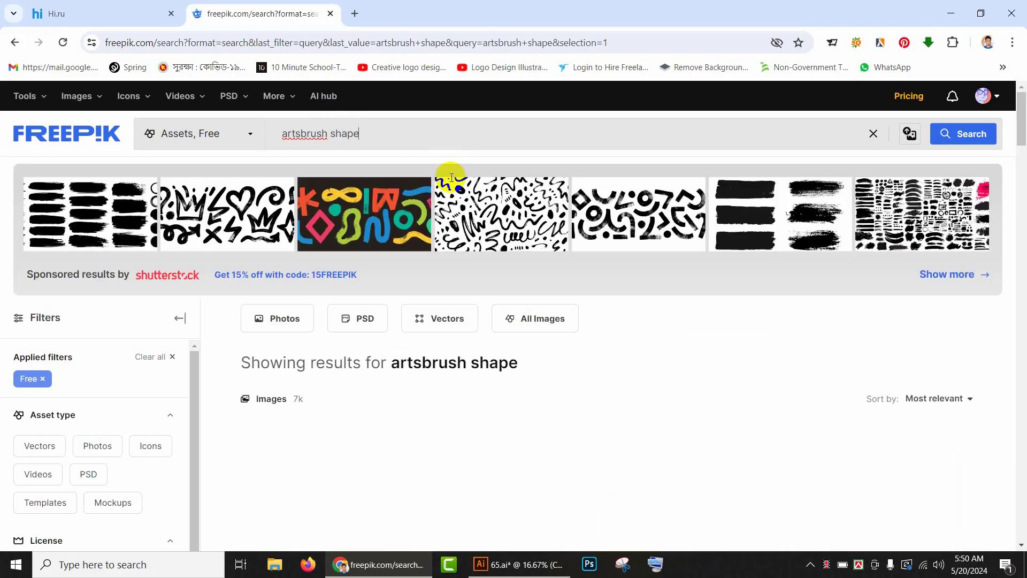
Step: Open the abstract Black Friday grunge-style background from the results and download it for free
scroll(451, 177, down, 5)
scroll(574, 357, down, 8)
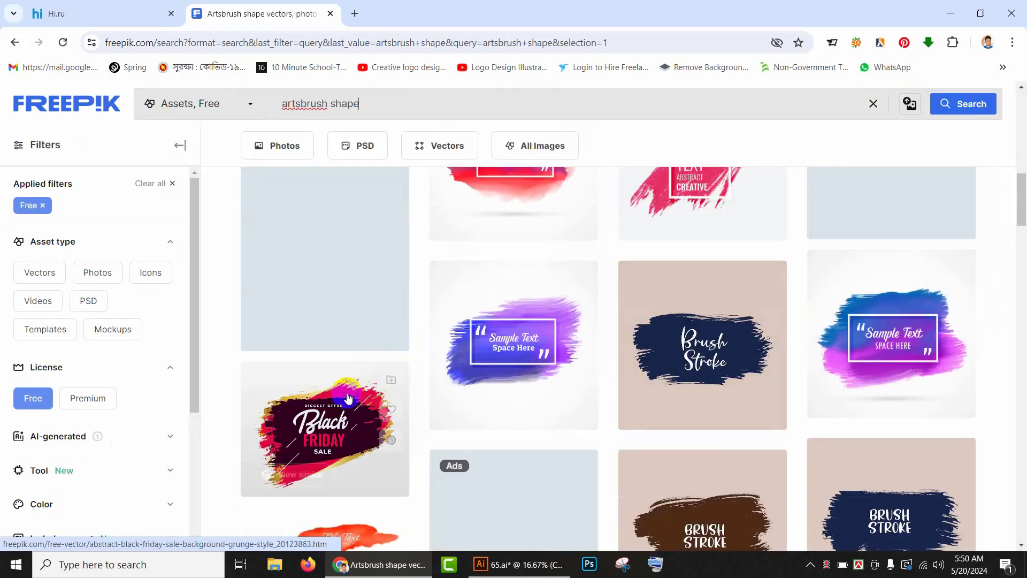
scroll(351, 305, down, 4)
scroll(351, 305, up, 2)
click(350, 305)
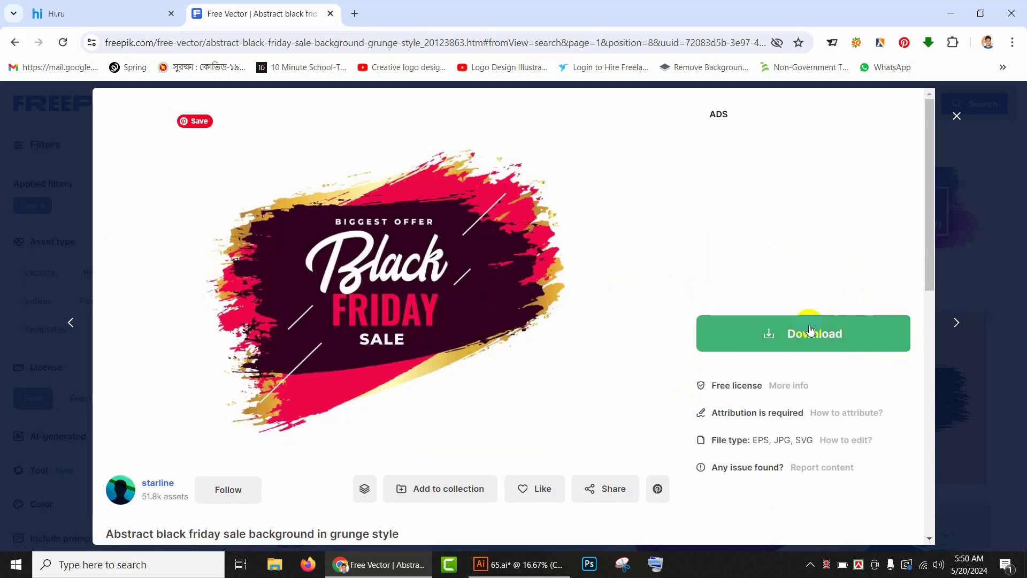
click(794, 329)
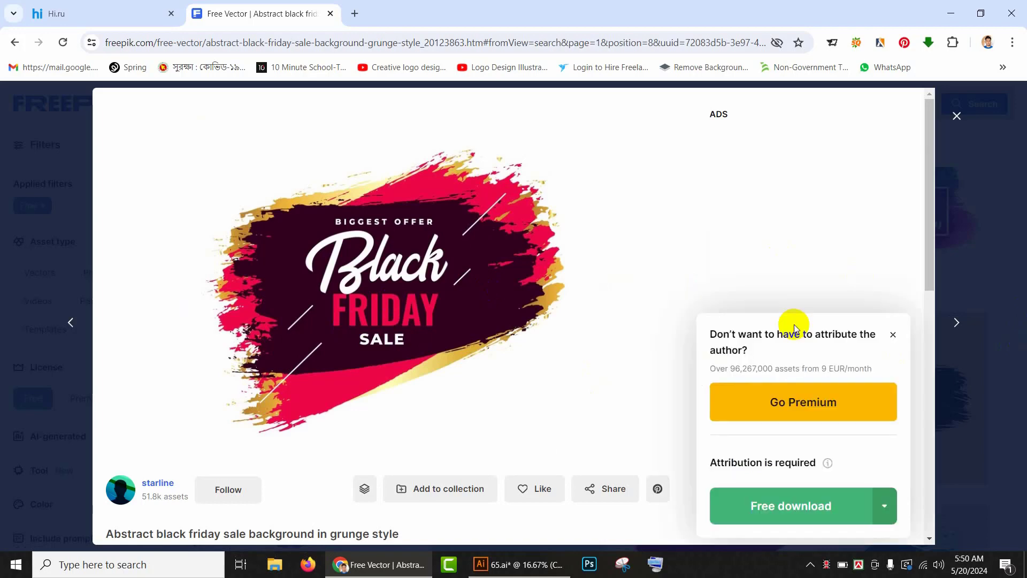
click(772, 503)
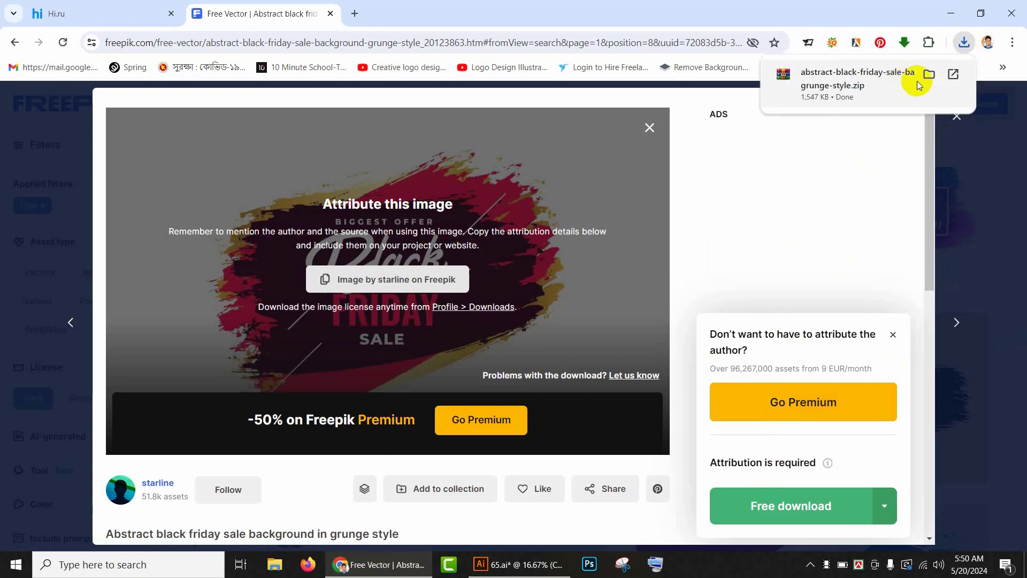
Step: Extract the downloaded zip into its own folder and open the EPS file from it in Illustrator
click(930, 75)
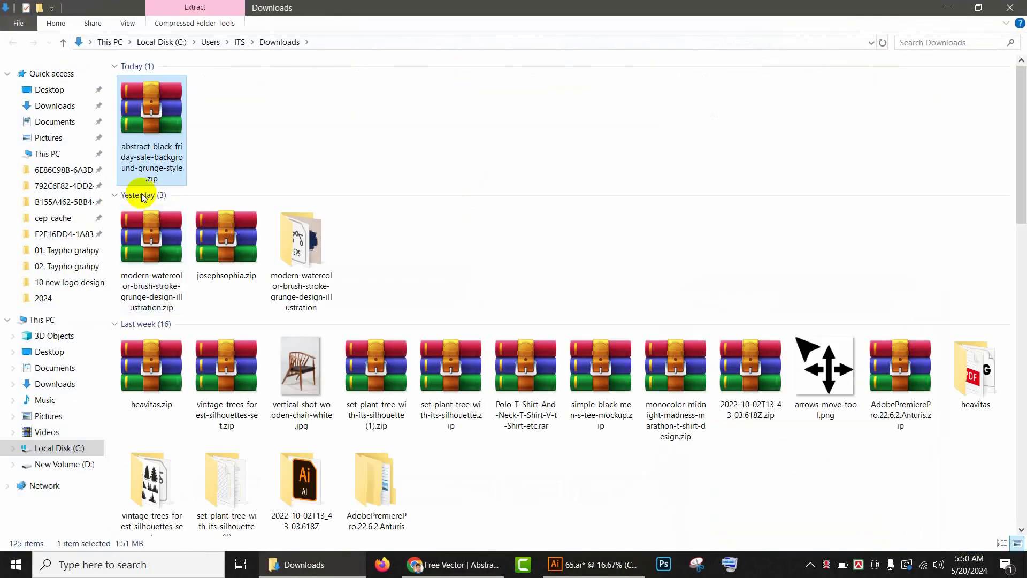
right_click(172, 127)
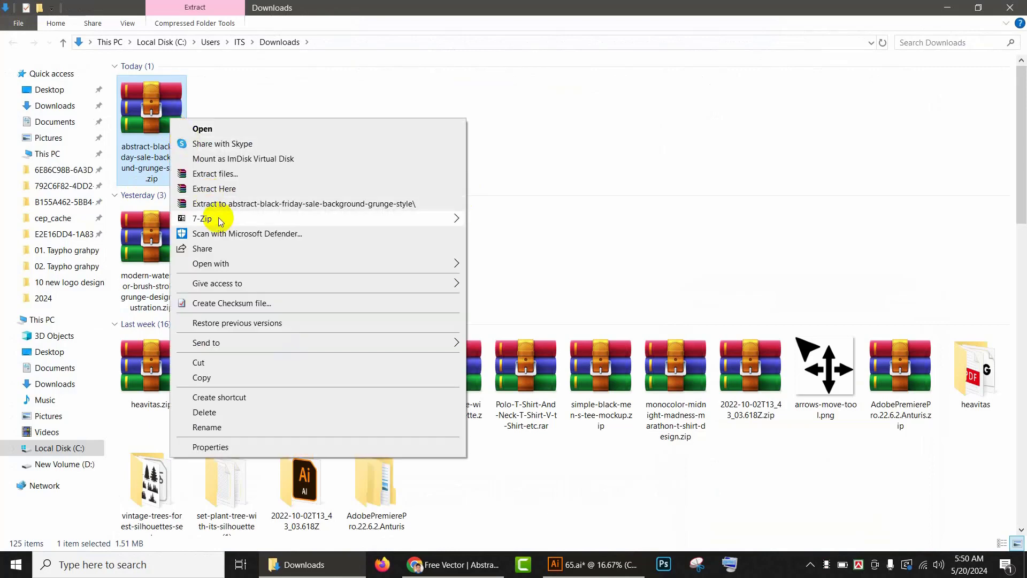
click(193, 202)
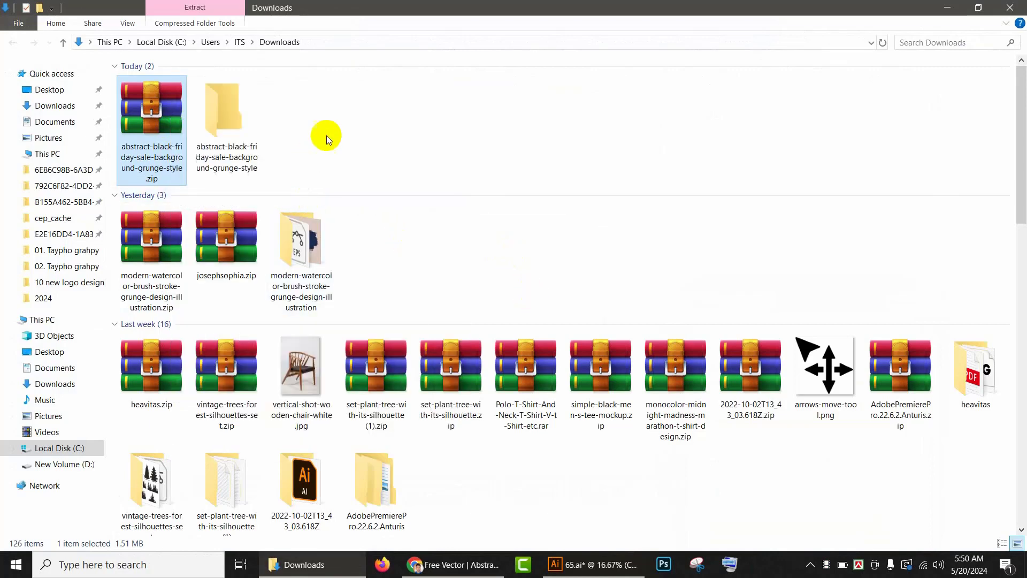
click(233, 124)
double_click(232, 124)
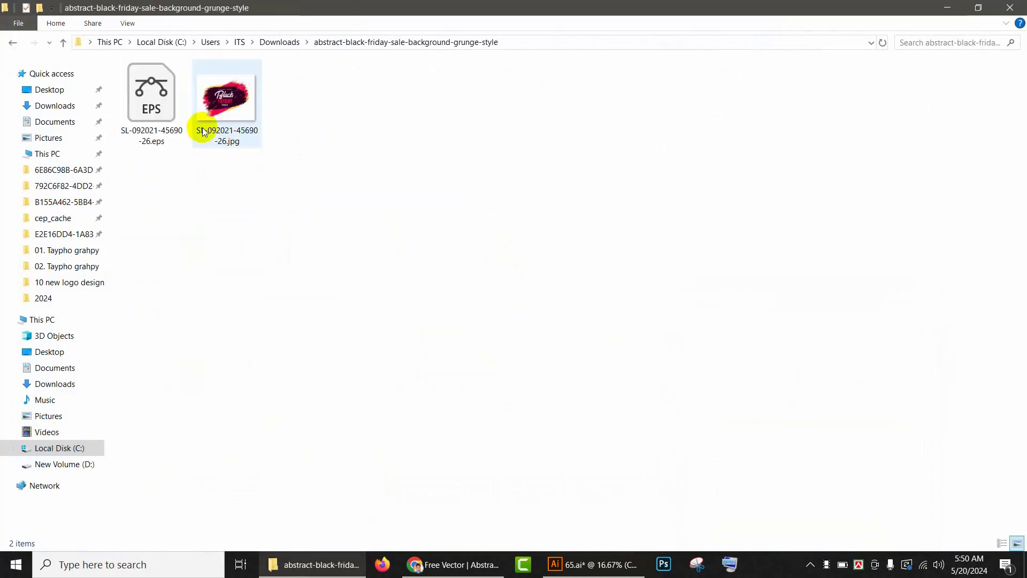
double_click(150, 97)
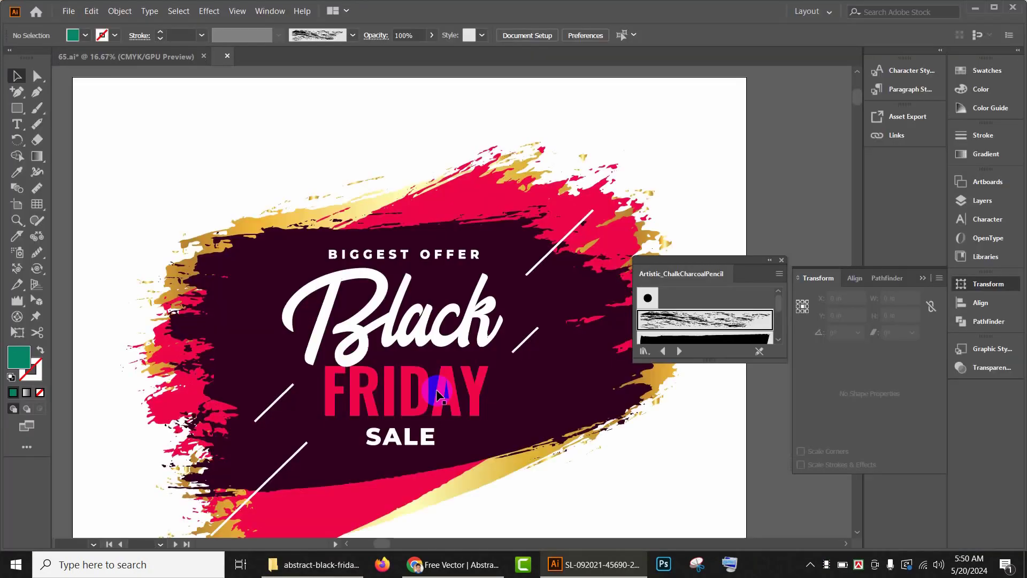
Step: Ungroup the Black Friday artwork in the opened EPS document
scroll(421, 351, down, 3)
click(419, 338)
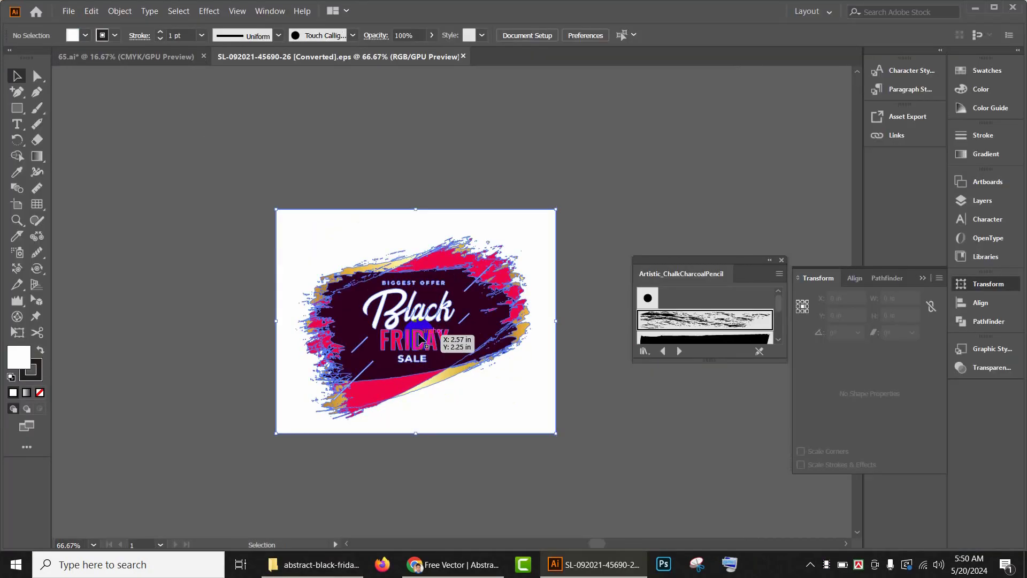
right_click(420, 335)
click(461, 431)
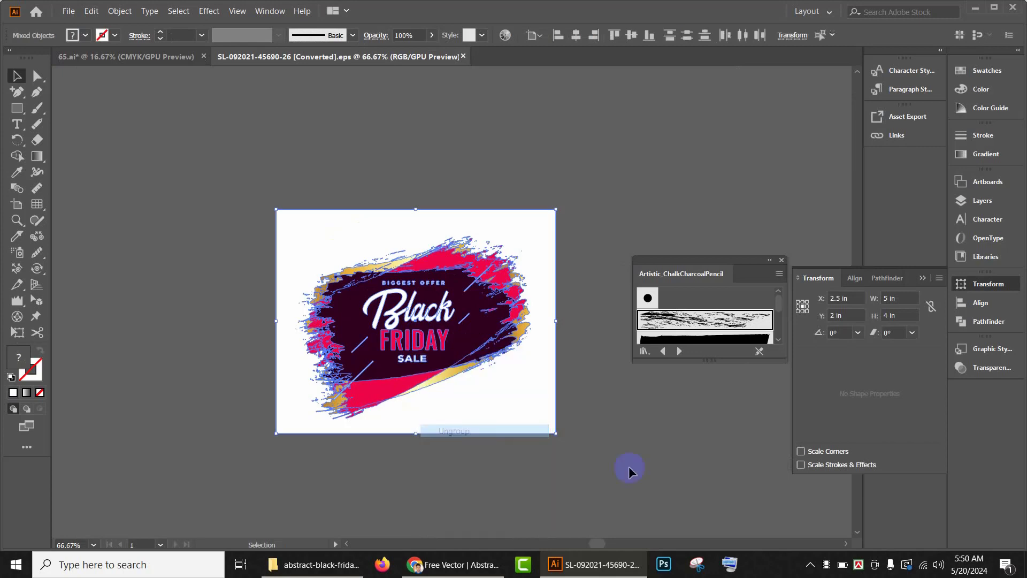
click(631, 470)
mouse_move(474, 334)
mouse_down()
mouse_move(344, 223)
mouse_move(225, 158)
mouse_move(214, 163)
mouse_up()
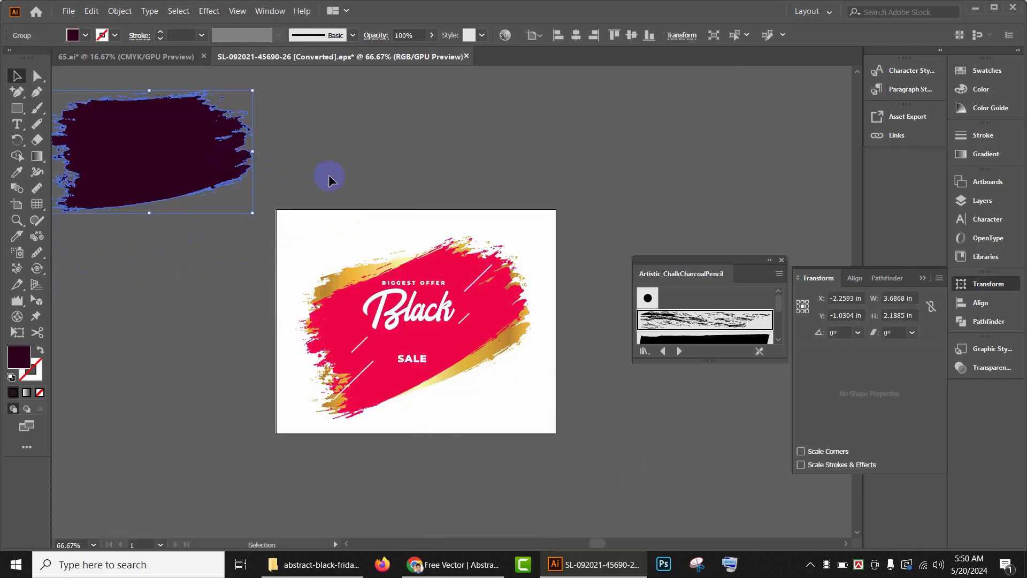
key(a)
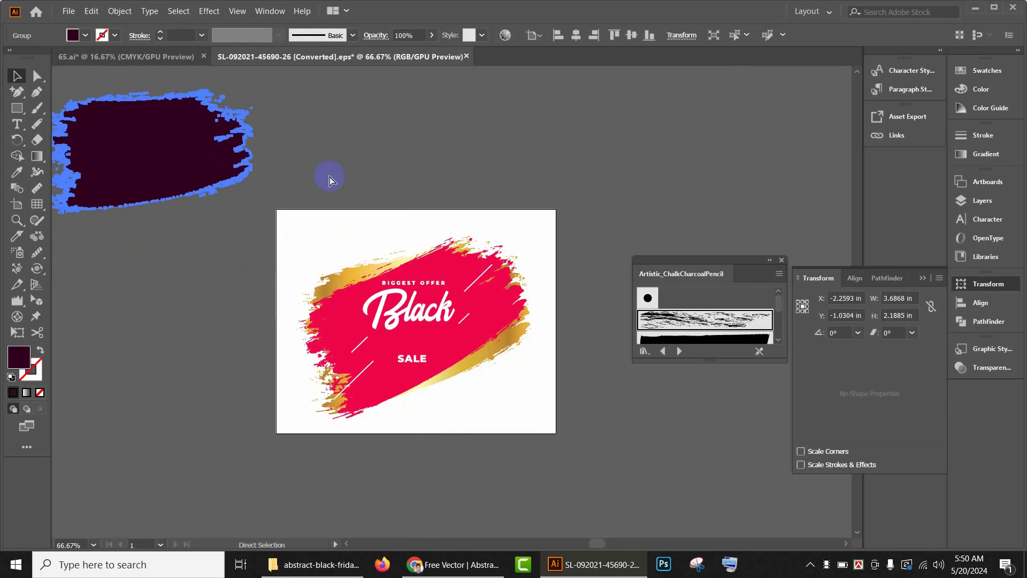
key(ctrl+z)
Step: Delete the white background rectangle behind the brush-stroke artwork
drag(600, 454, 218, 200)
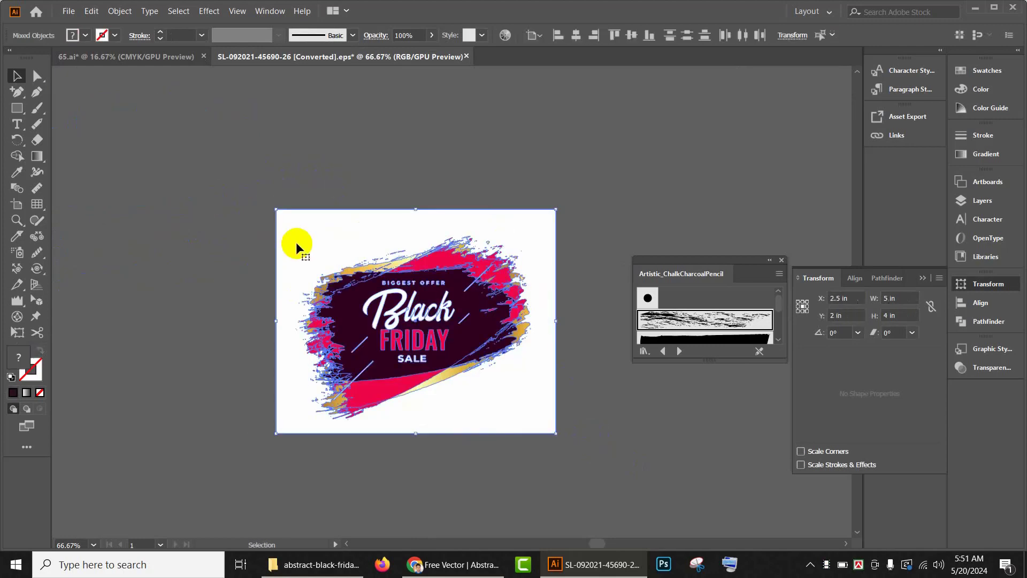
drag(486, 262, 98, 87)
drag(291, 153, 532, 378)
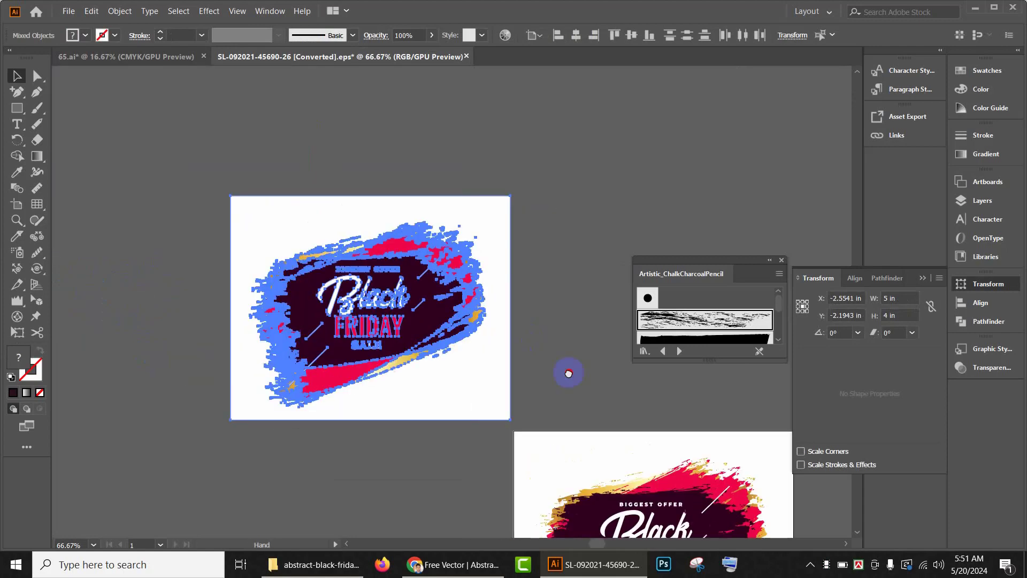
click(485, 400)
key(Delete)
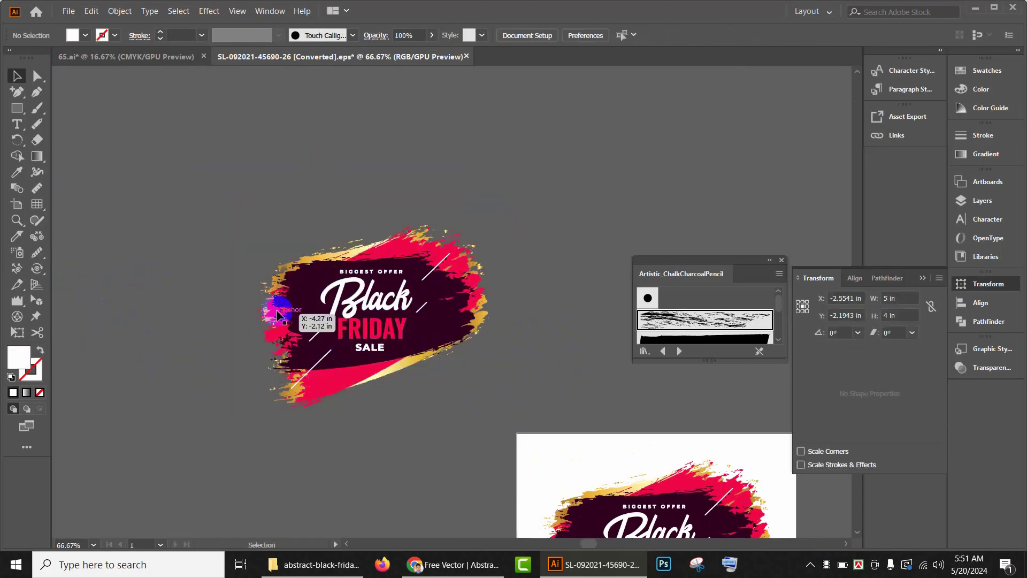
Step: Delete the Black, FRIDAY, SALE and BIGGEST OFFER text objects from the artwork
click(371, 298)
key(Delete)
click(377, 332)
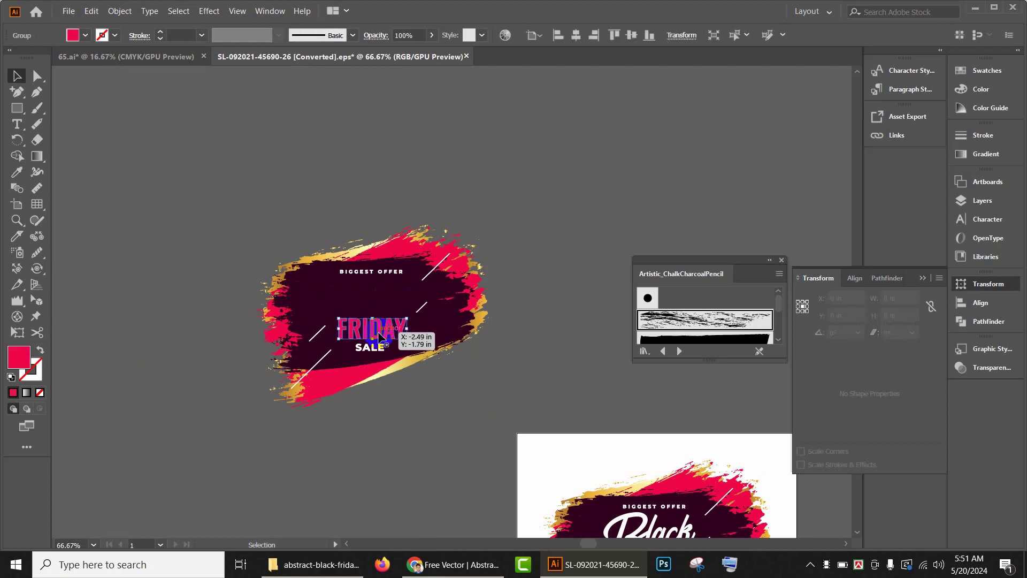
key(Delete)
click(367, 347)
key(Delete)
click(371, 271)
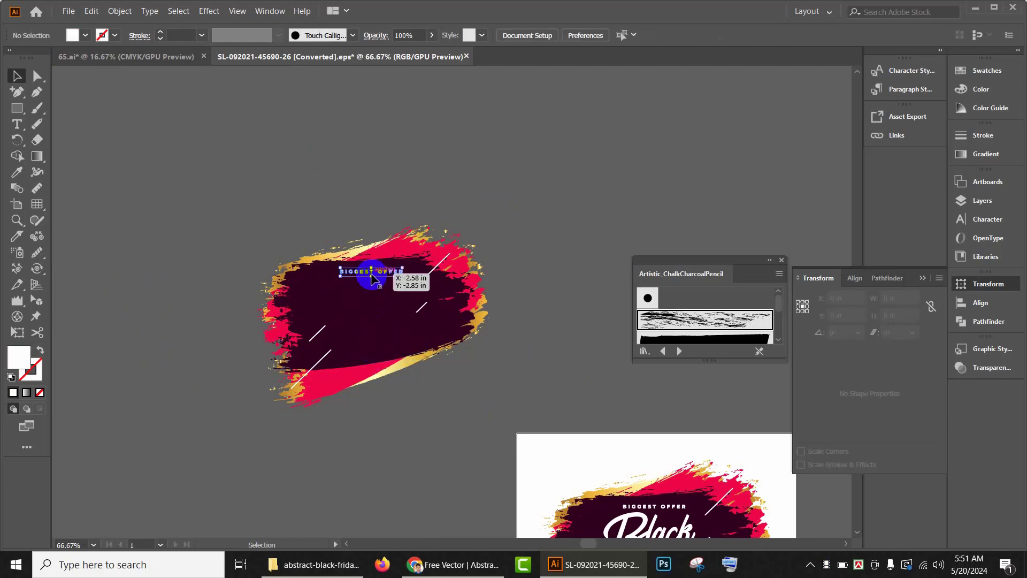
key(Delete)
Step: Copy the remaining brush-stroke shape and paste it into the 65.ai document
drag(511, 420, 510, 419)
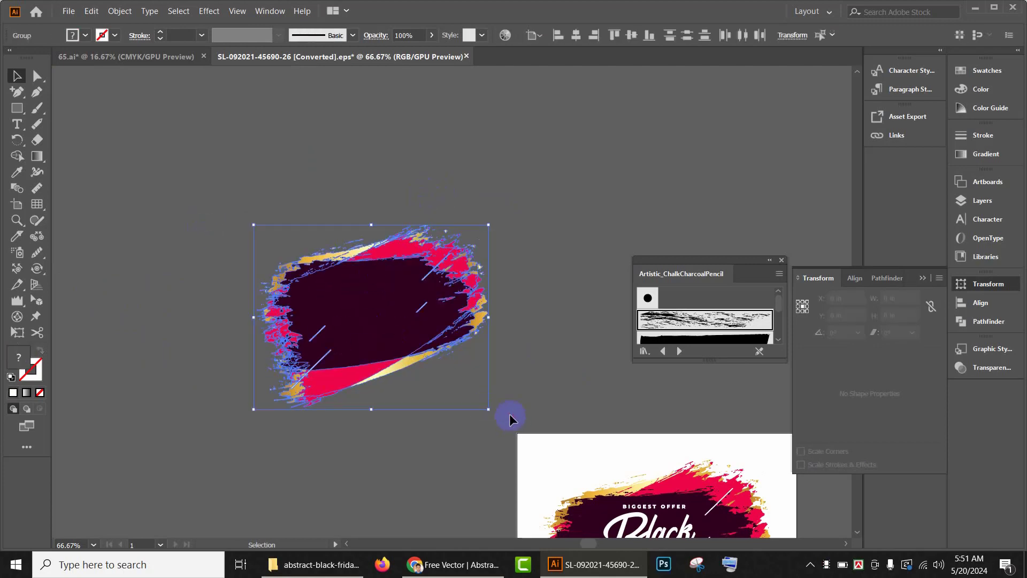
click(143, 57)
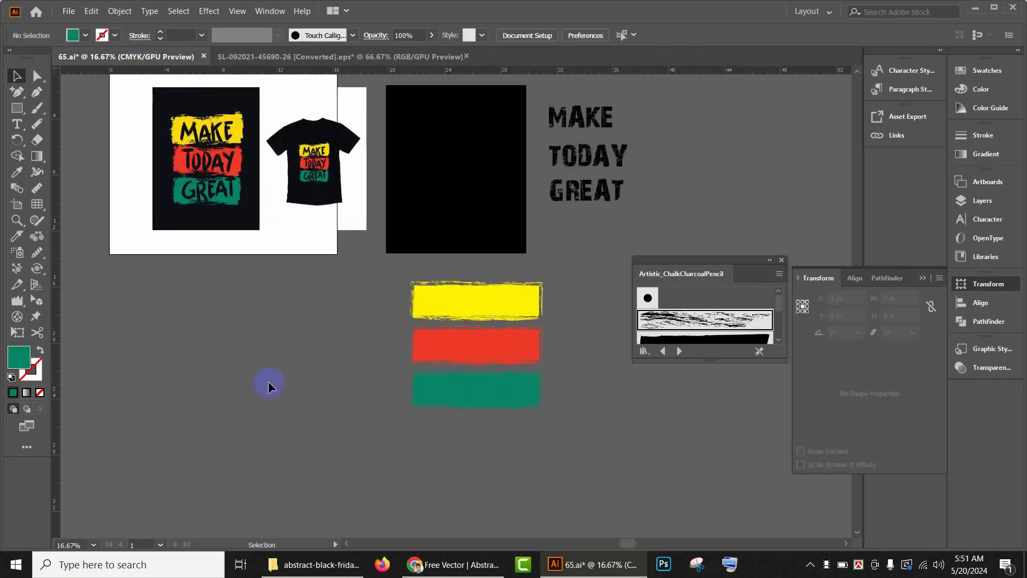
key(ctrl+v)
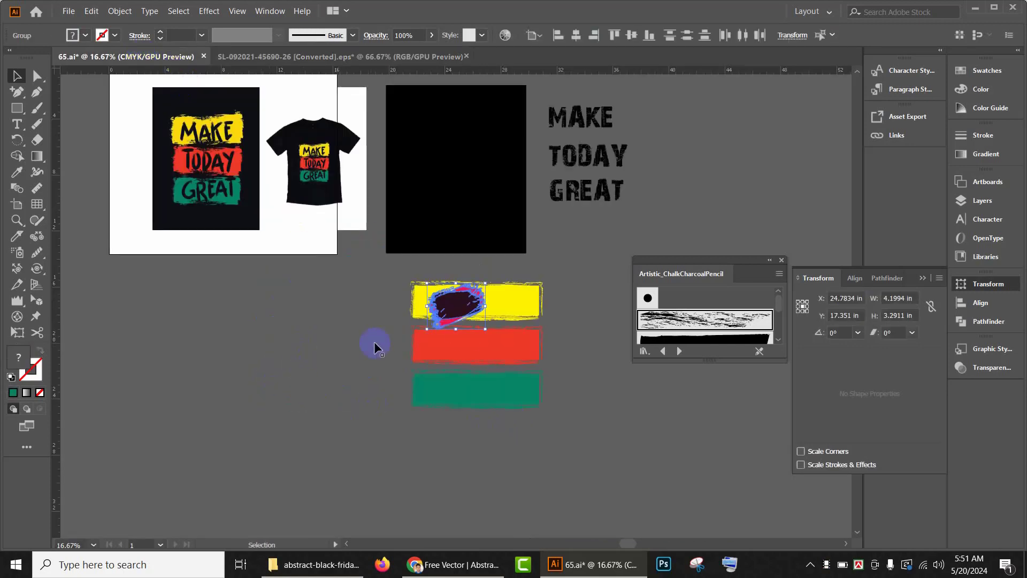
Step: Position the pasted brush shape beside the MAKE TODAY GREAT lettering, scale it and rotate it slightly
mouse_move(488, 332)
mouse_down()
mouse_move(523, 362)
mouse_move(745, 150)
mouse_up()
scroll(509, 370, up, 3)
drag(630, 248, 436, 291)
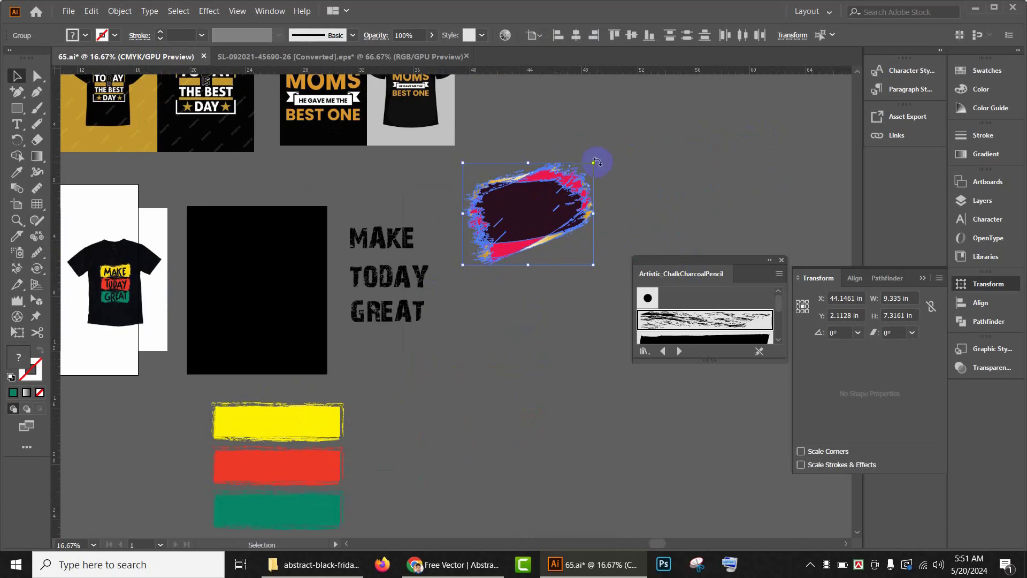
drag(599, 157, 621, 186)
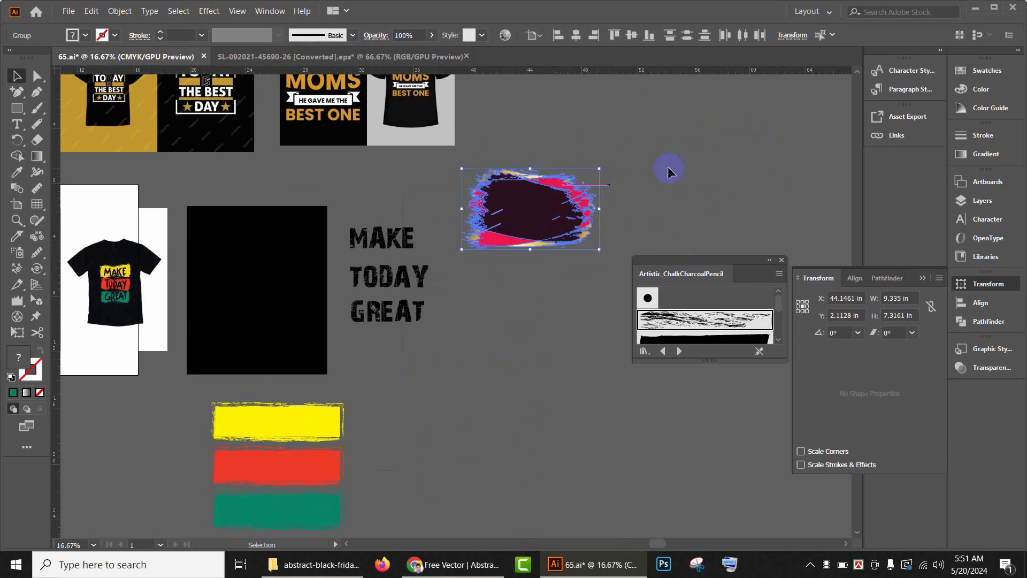
click(588, 230)
click(568, 228)
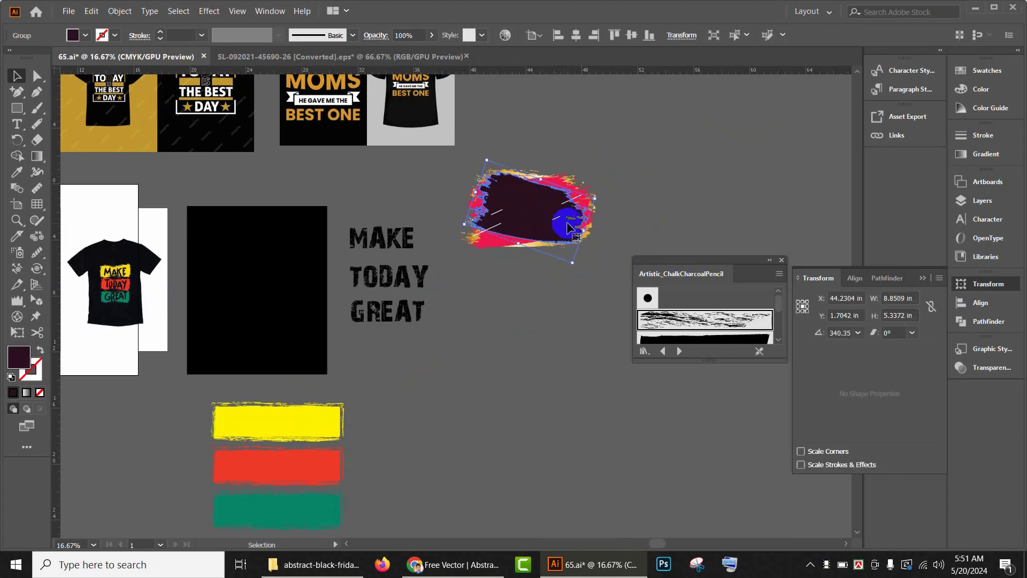
mouse_move(601, 197)
mouse_down()
mouse_move(601, 159)
mouse_move(609, 173)
mouse_up()
click(606, 207)
scroll(572, 232, down, 2)
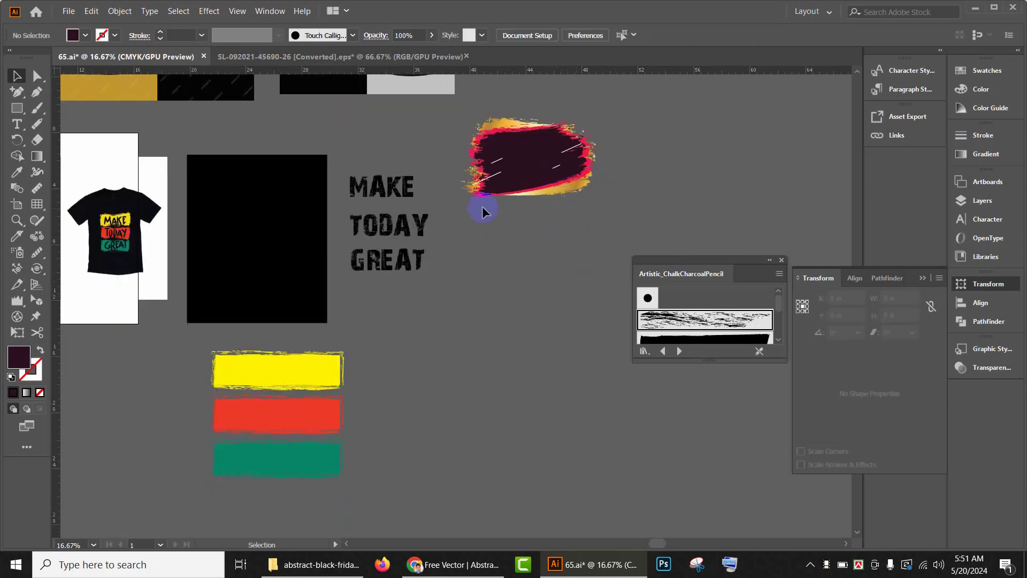
Step: Move the MAKE text onto the brush-stroke shape
drag(385, 189, 541, 160)
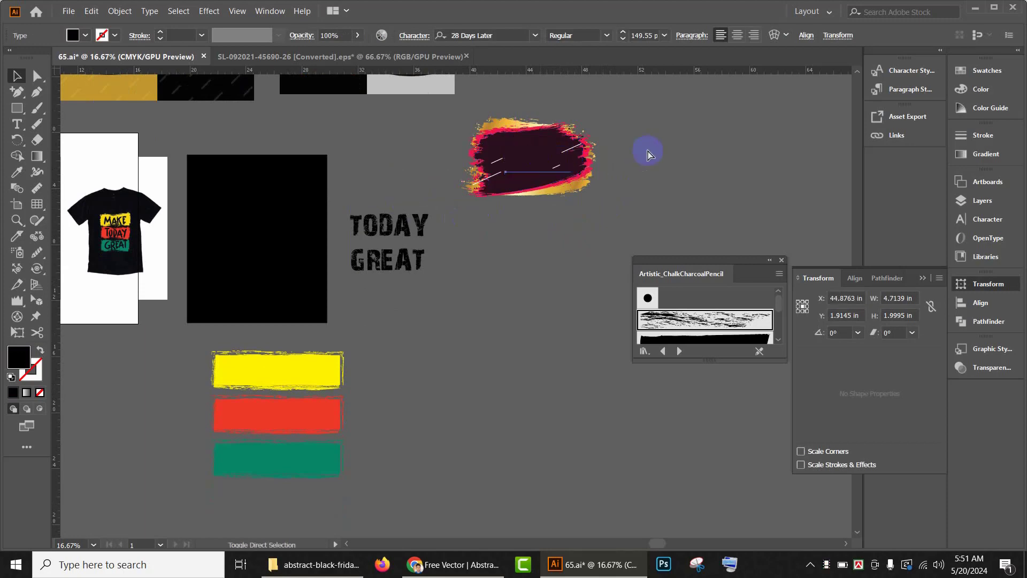
click(546, 156)
scroll(546, 157, up, 1)
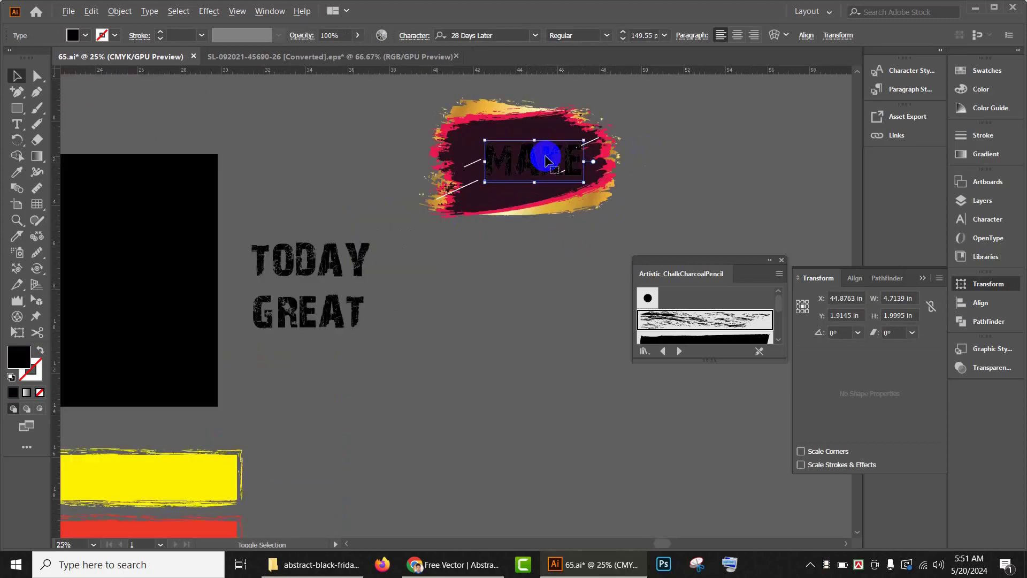
Step: Colour the MAKE text yellow from the swatches
click(87, 35)
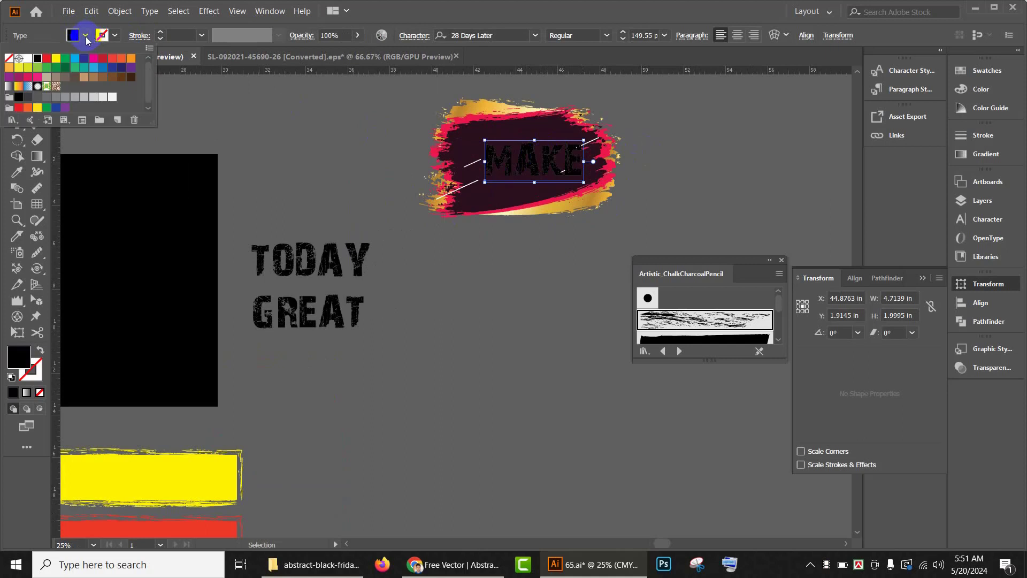
click(56, 59)
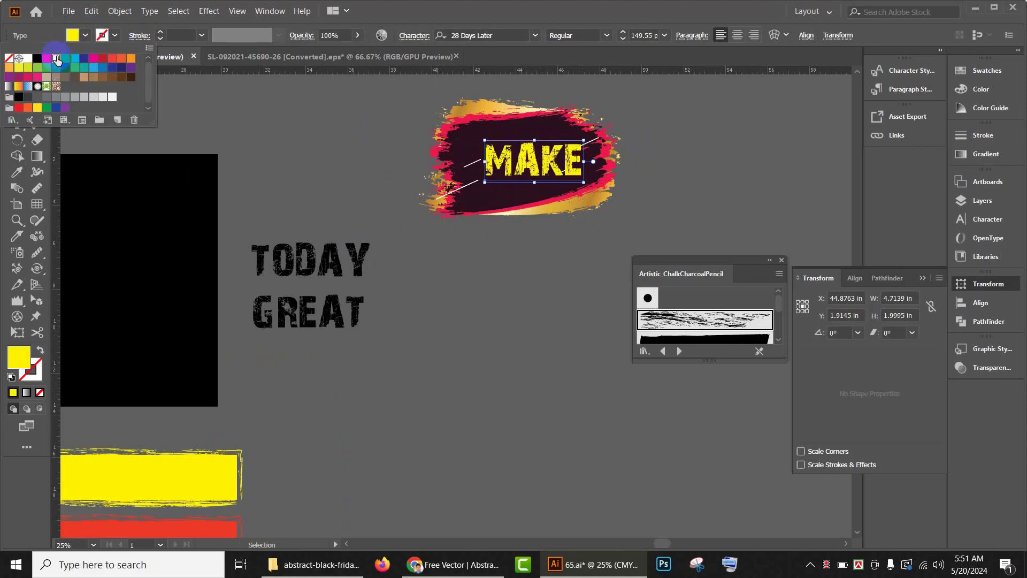
click(538, 297)
Step: Enlarge the MAKE text and convert it to outlines
drag(584, 183, 594, 190)
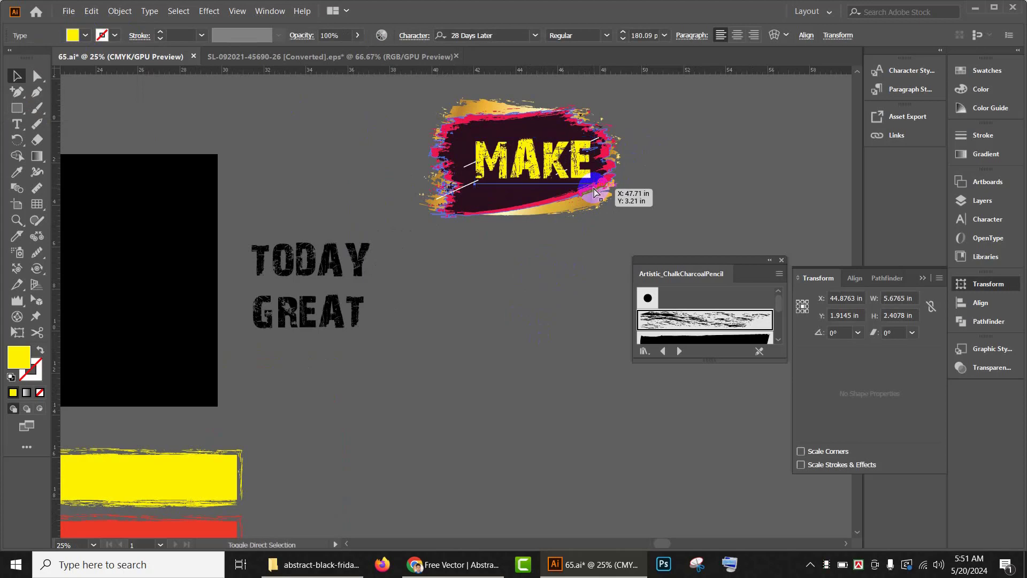
key(ctrl+shift+o)
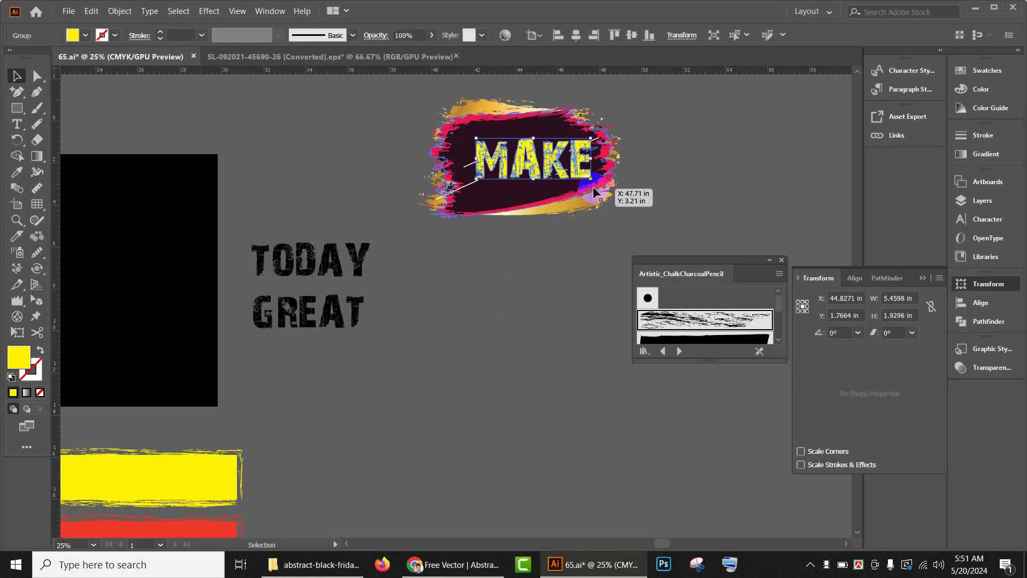
Step: Reposition the outlined MAKE lettering to sit centred within the brush shape
drag(563, 164, 554, 163)
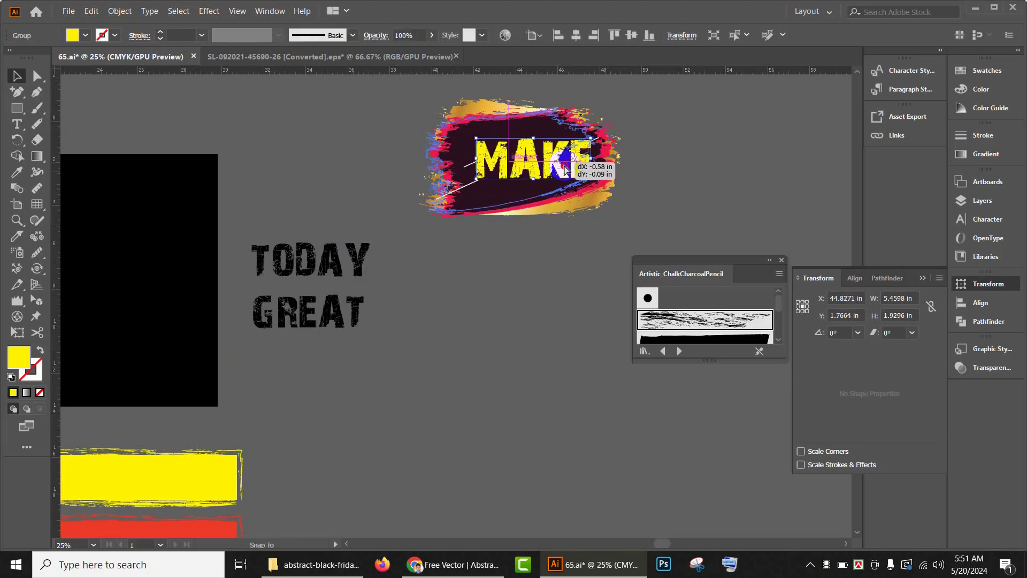
click(567, 165)
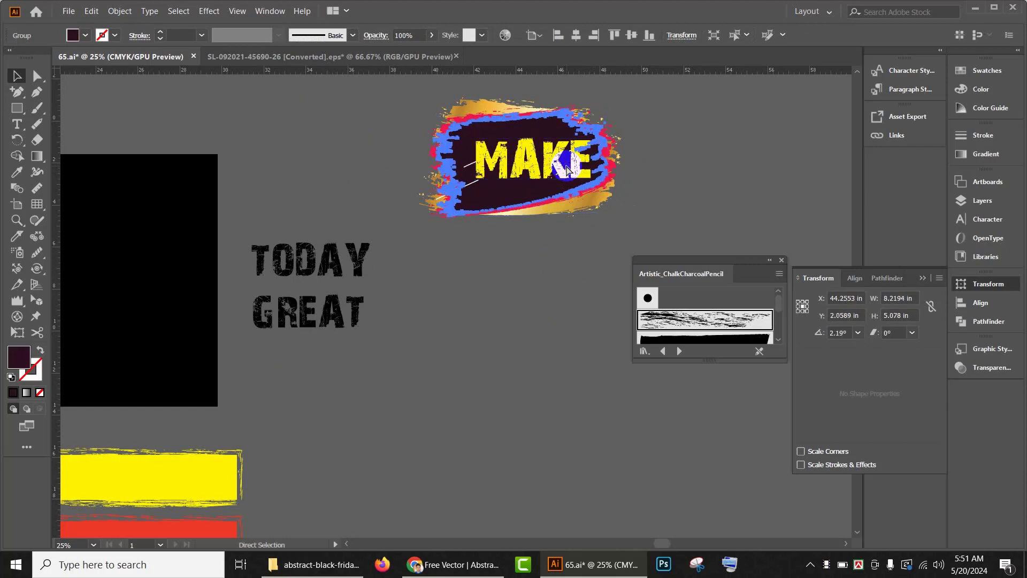
click(706, 158)
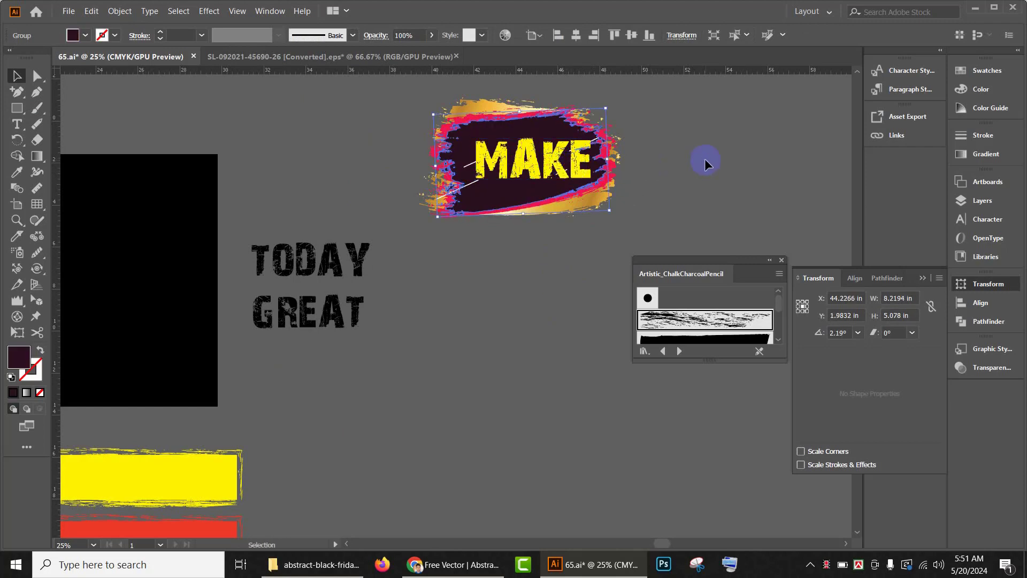
click(513, 167)
drag(598, 182, 610, 187)
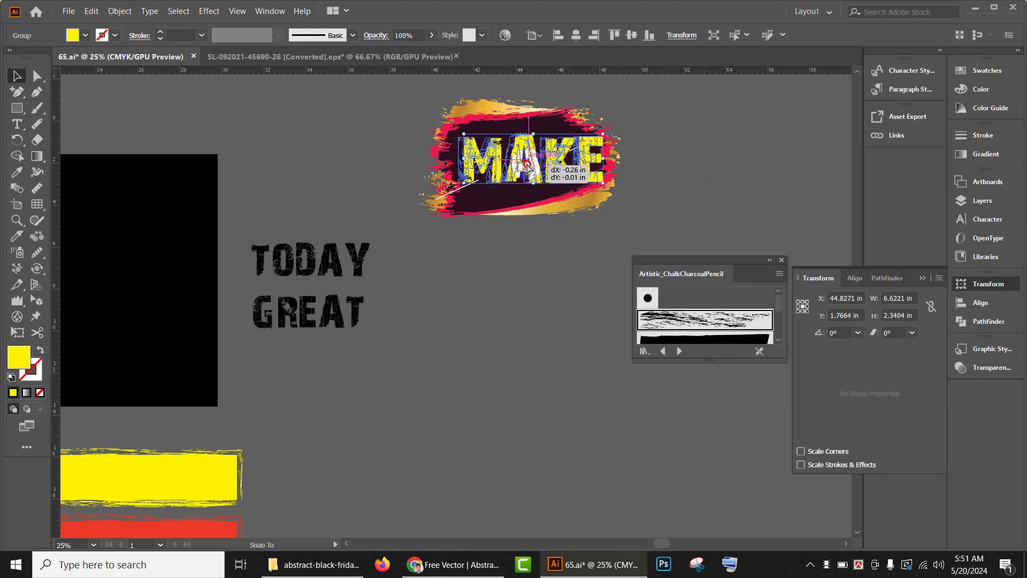
Step: Duplicate the MAKE brush-stroke banner twice, stacking the copies below the original
click(751, 165)
scroll(543, 209, down, 2)
scroll(535, 215, up, 2)
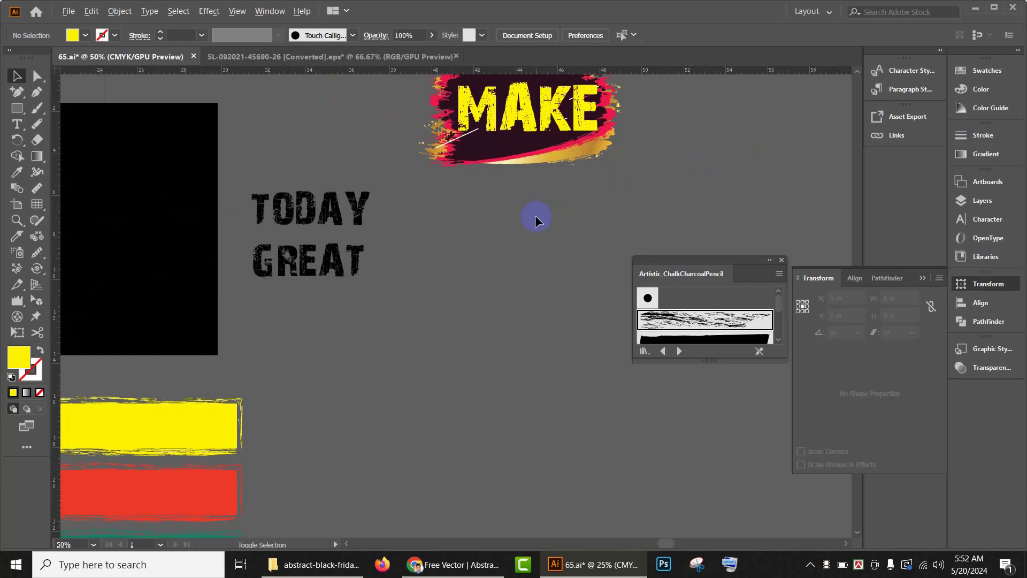
scroll(534, 216, down, 3)
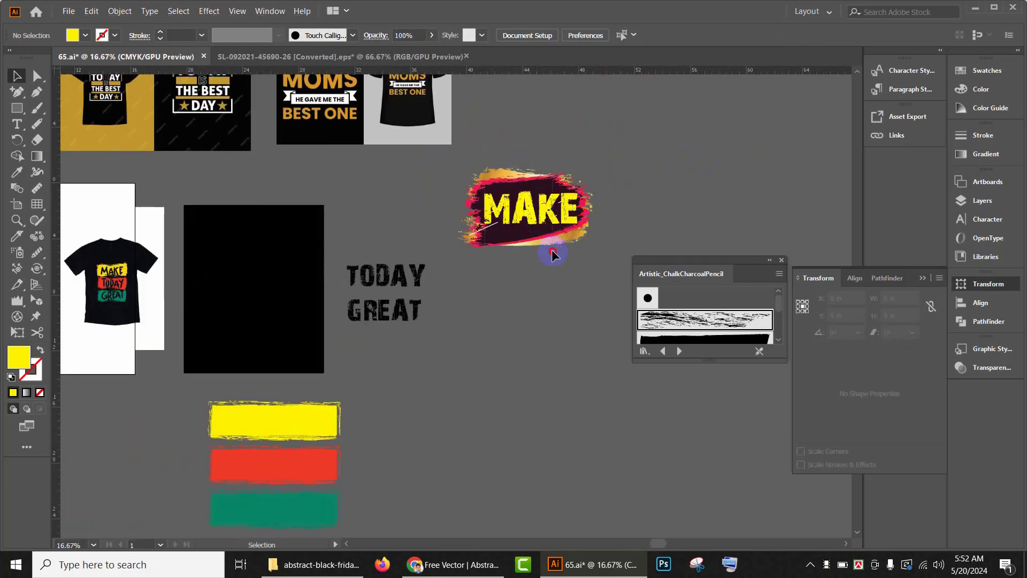
drag(552, 252, 542, 399)
click(630, 414)
scroll(567, 323, up, 1)
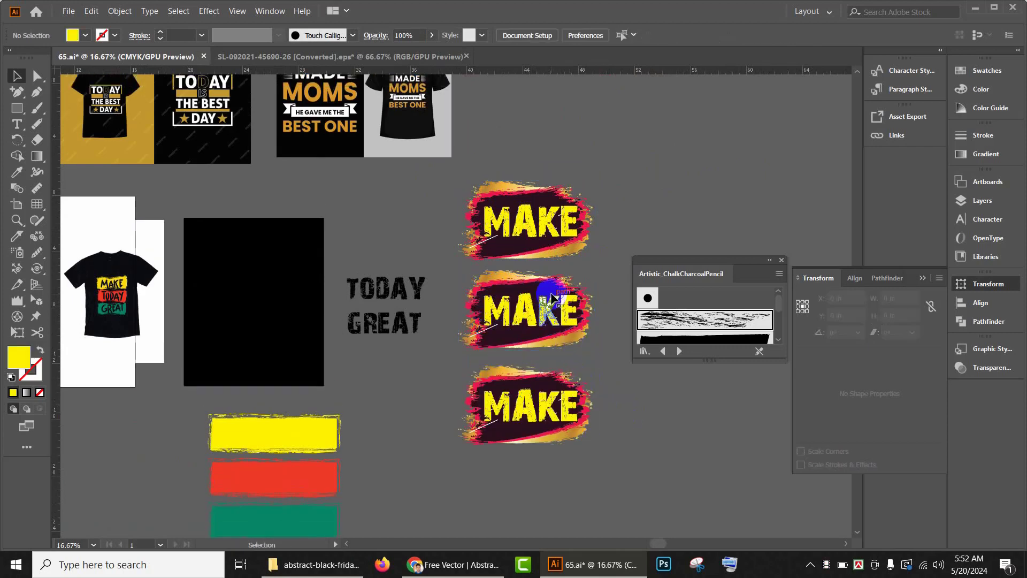
Step: Replace the middle banner's MAKE text with the TODAY text and bring TODAY to the front
click(542, 320)
key(Delete)
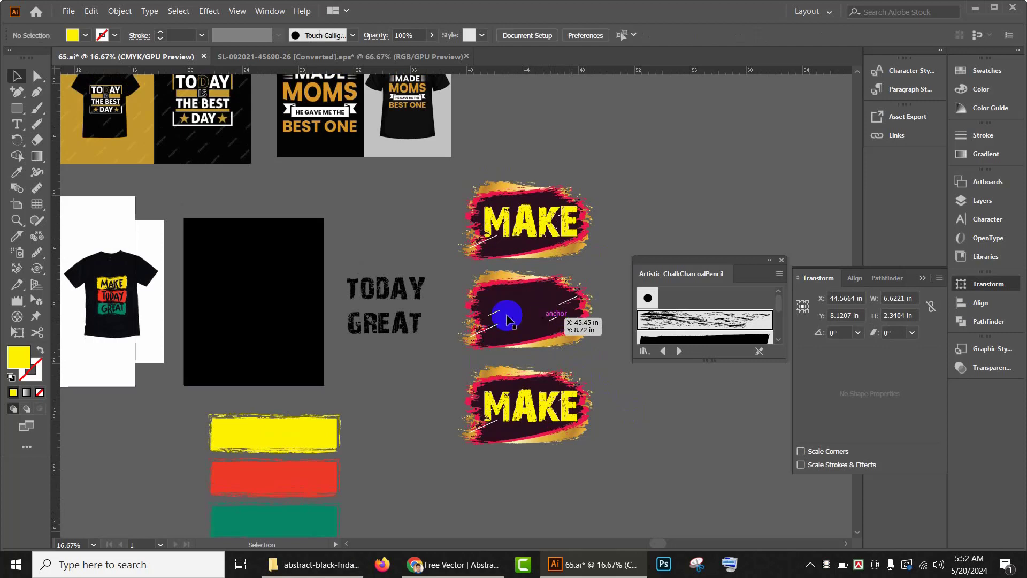
drag(410, 290, 549, 309)
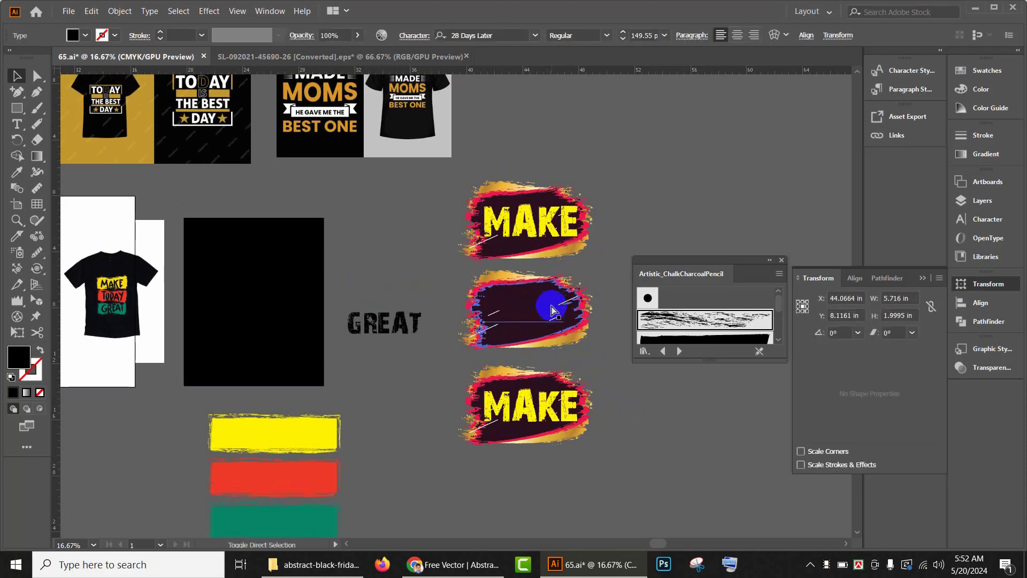
right_click(551, 309)
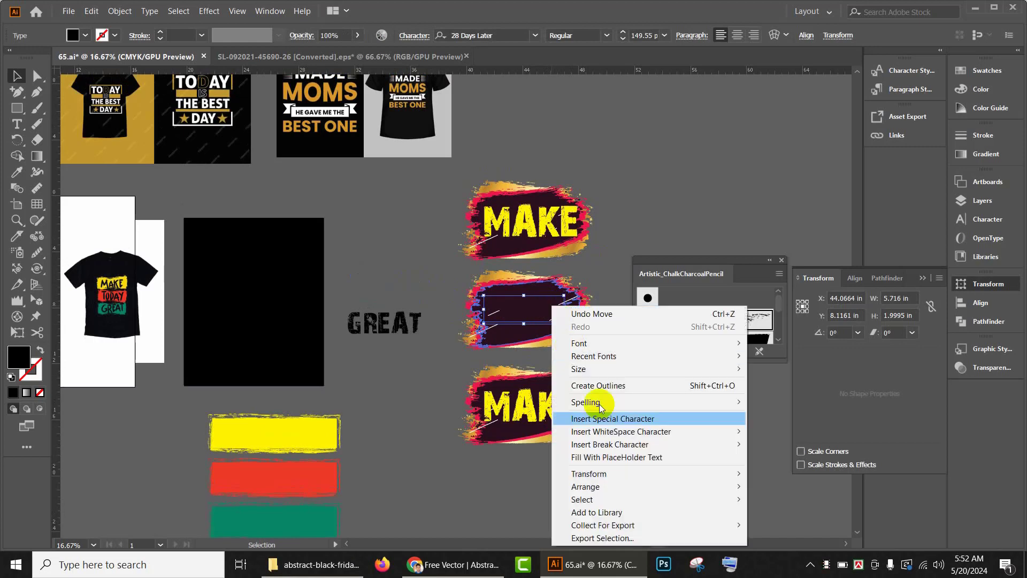
mouse_move(624, 499)
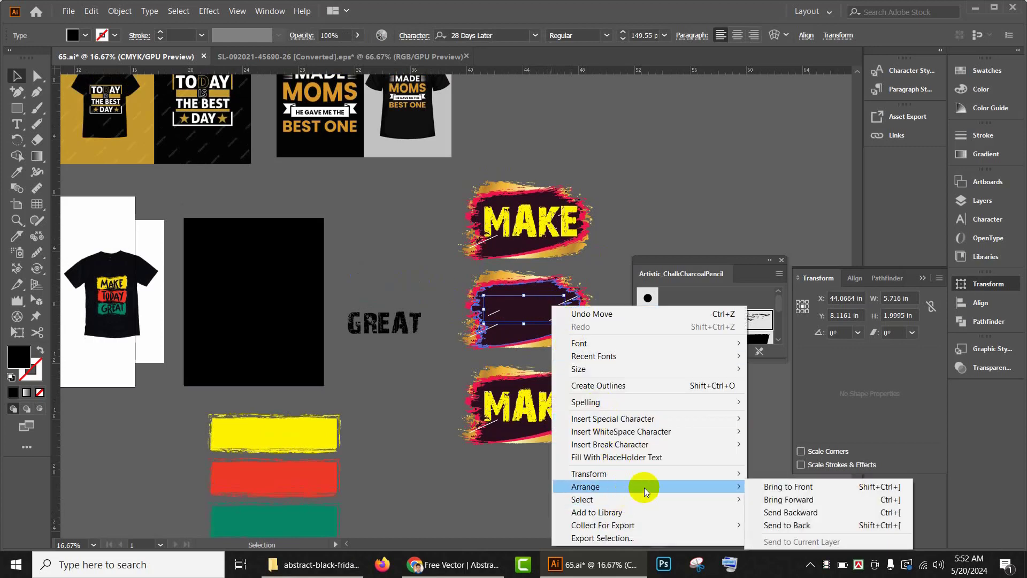
click(770, 486)
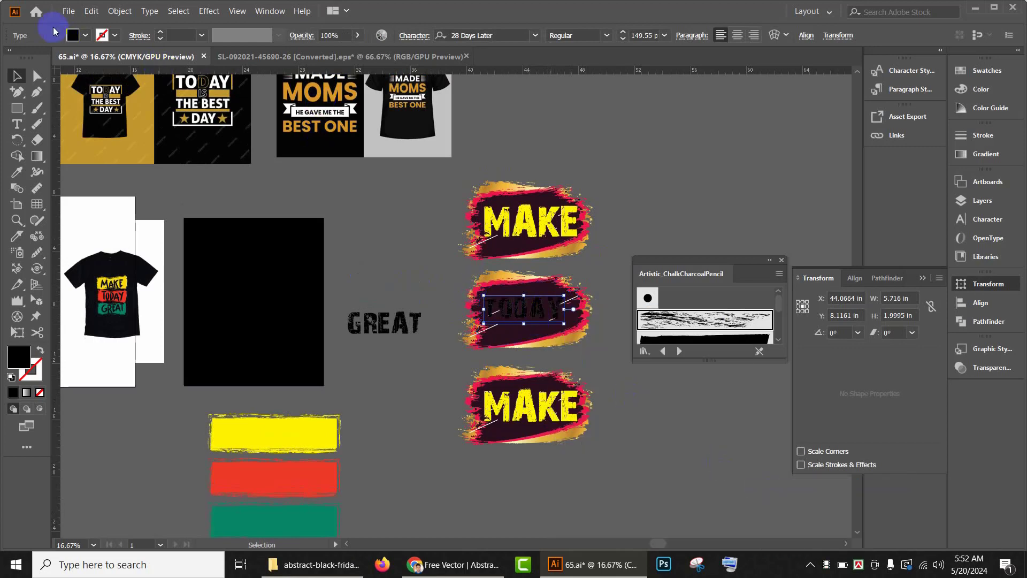
Step: Colour the TODAY text blue from the swatches
click(85, 36)
click(84, 60)
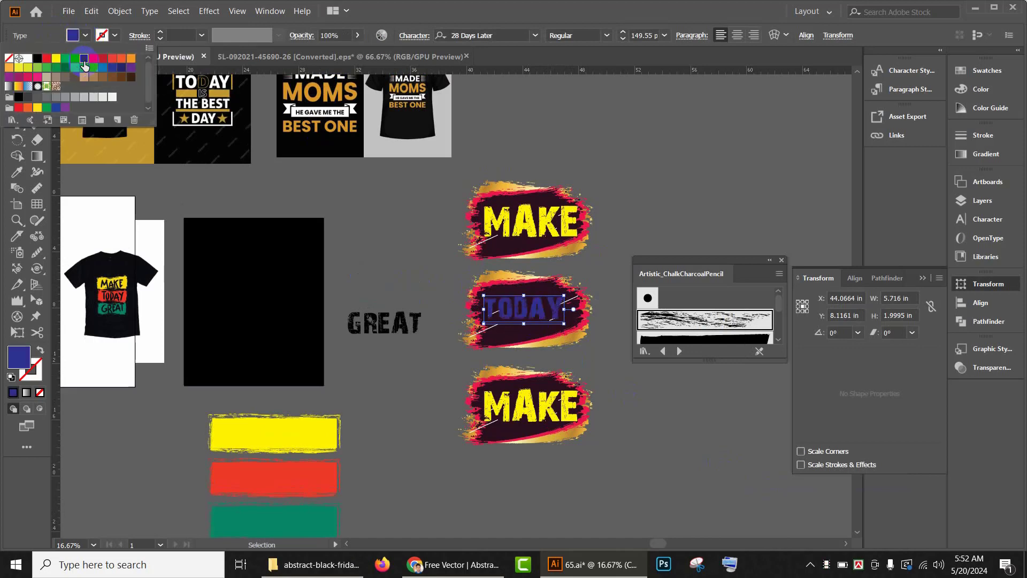
click(681, 201)
click(640, 195)
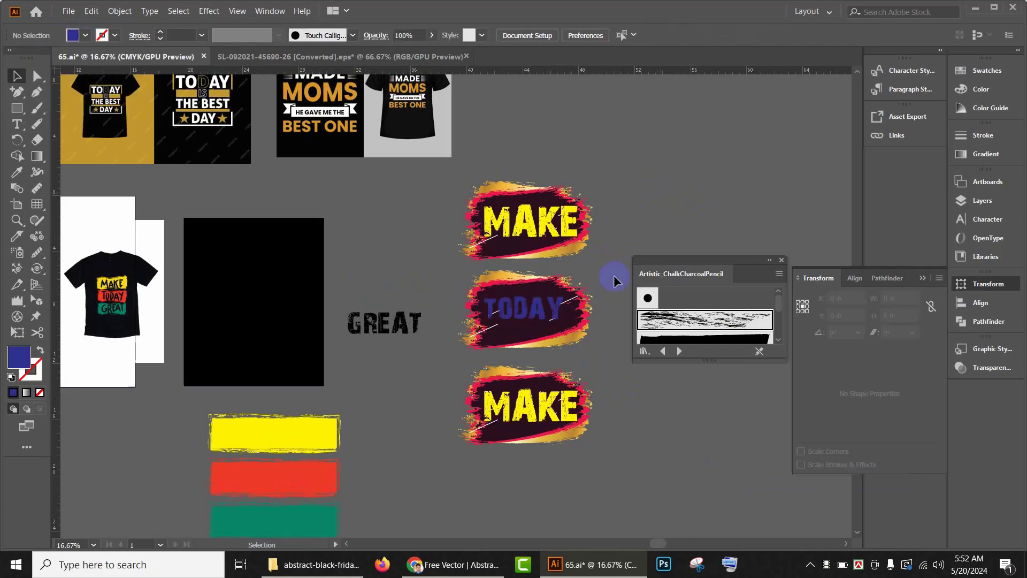
Step: Delete the dark inner shape of the middle banner to expose its pink brush layer
scroll(524, 227, up, 1)
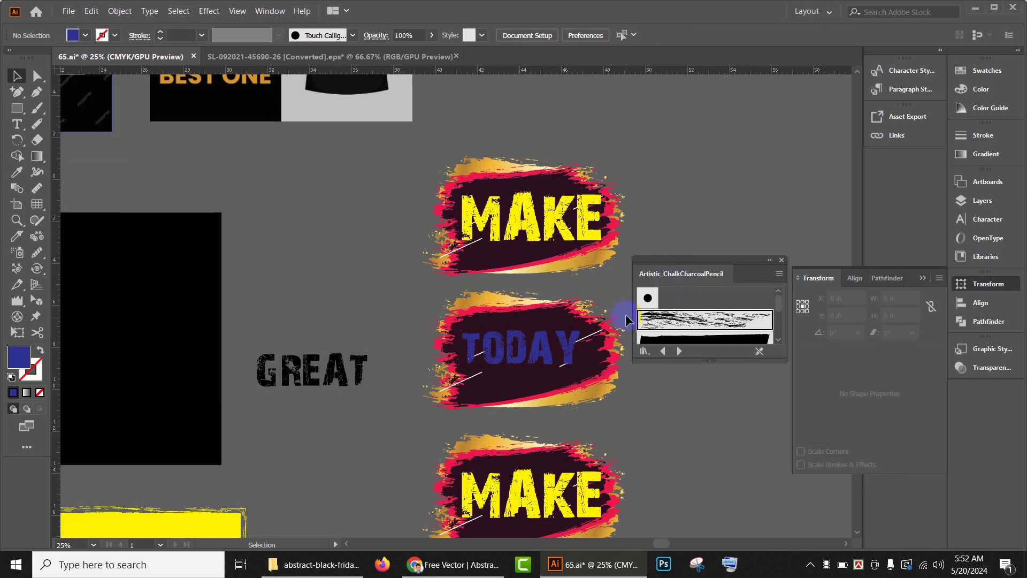
scroll(599, 337, down, 1)
click(585, 351)
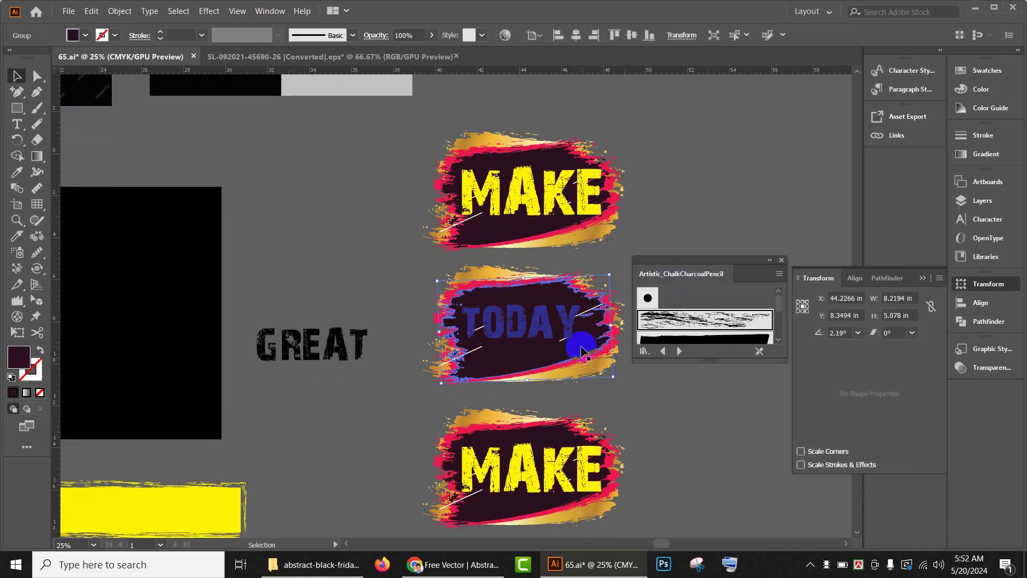
scroll(581, 352, down, 2)
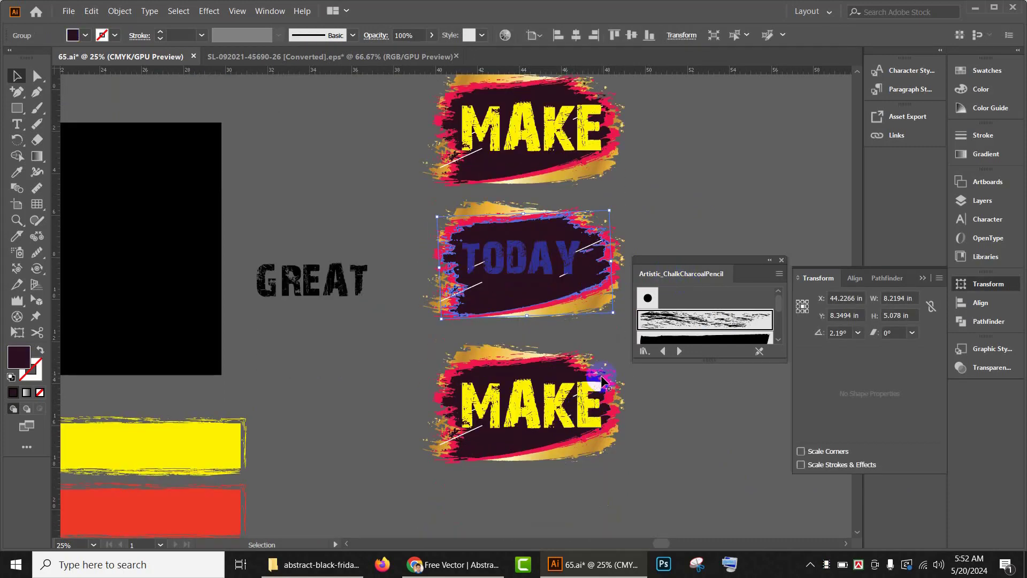
key(Delete)
Step: Colour the TODAY text white from the swatches
click(538, 275)
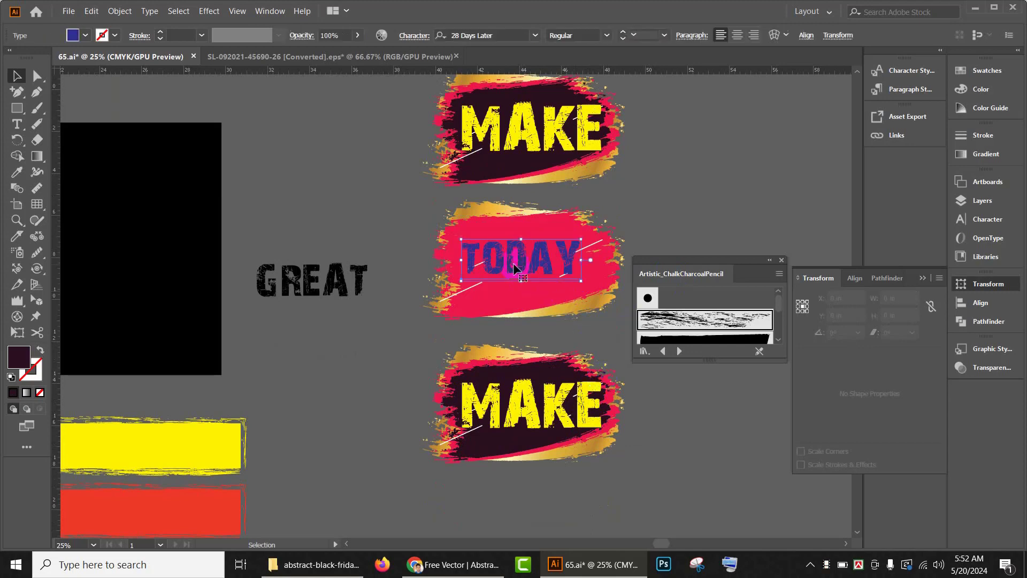
click(85, 36)
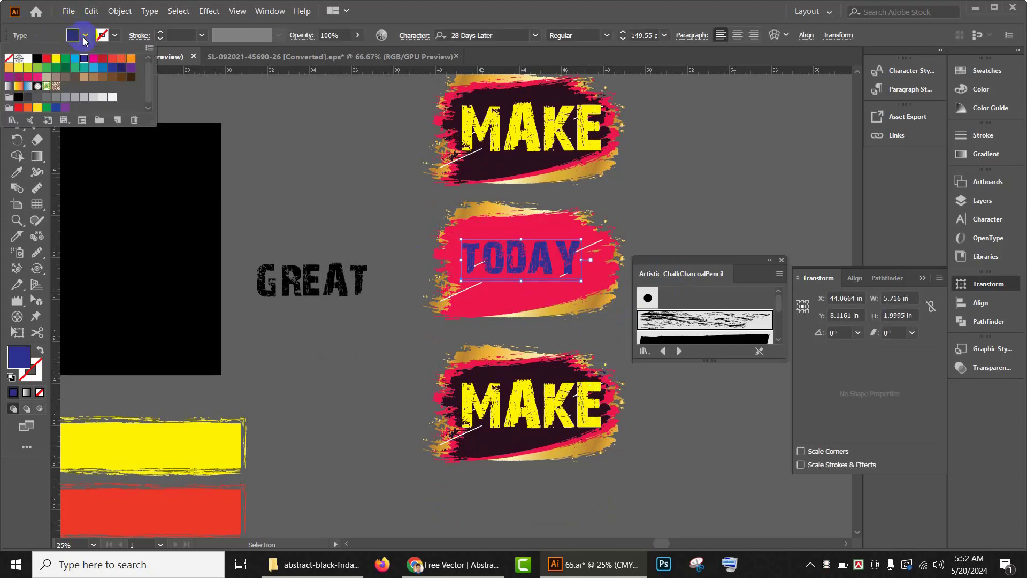
click(129, 65)
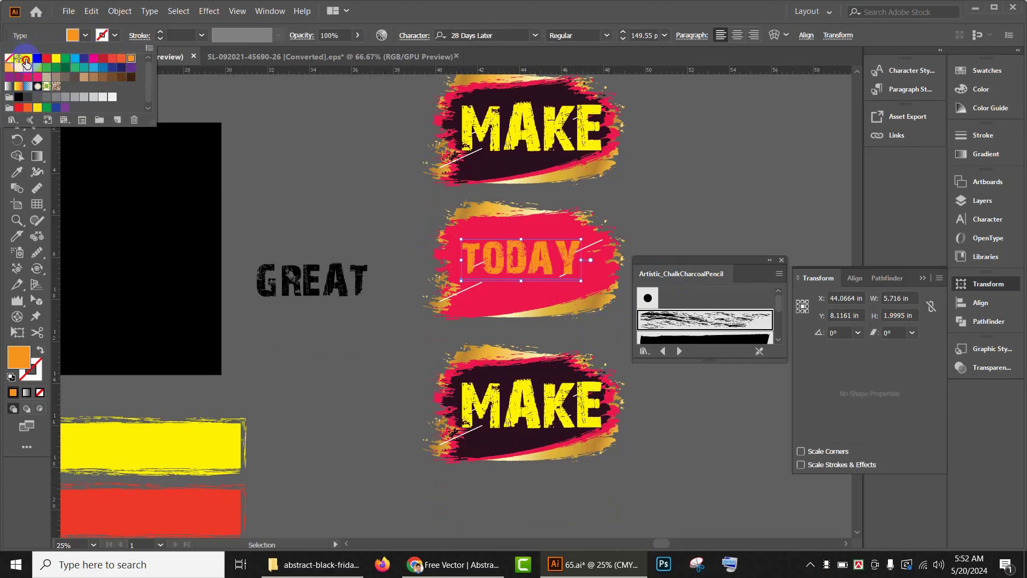
click(26, 59)
click(682, 212)
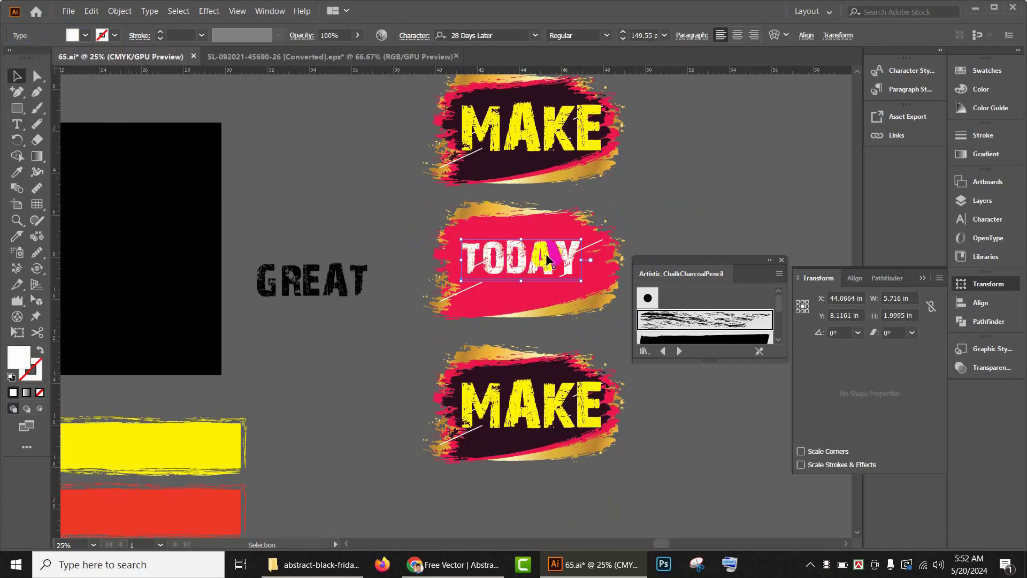
Step: Convert the TODAY text to outlines and enlarge it slightly within the pink banner
click(527, 267)
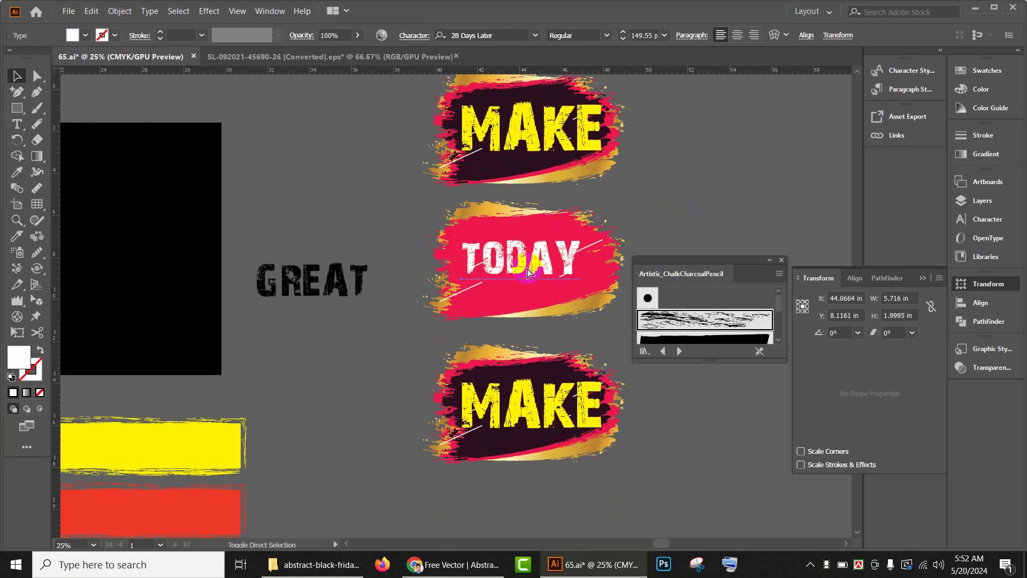
click(578, 275)
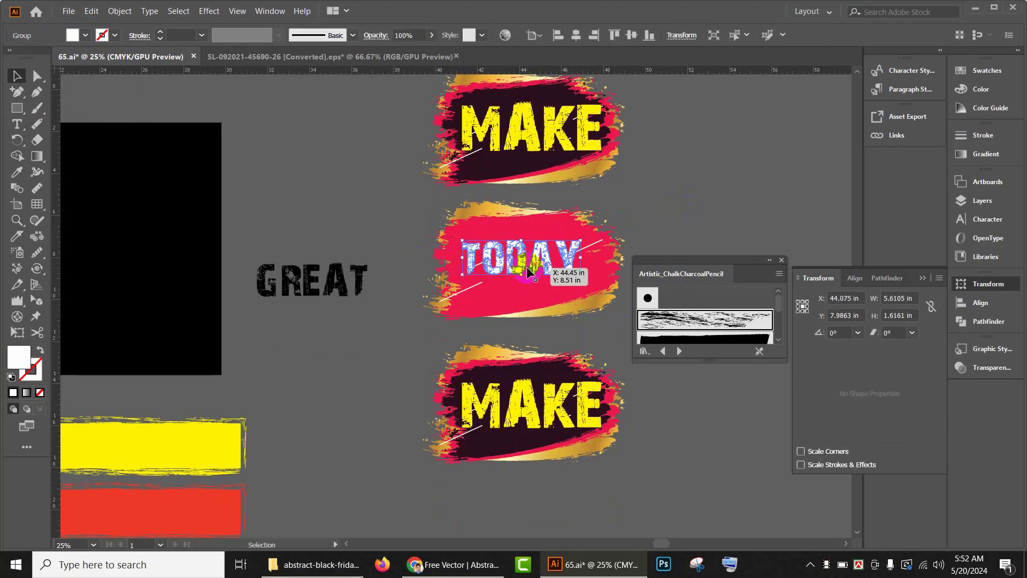
mouse_move(578, 274)
mouse_down()
mouse_move(607, 283)
mouse_move(588, 288)
mouse_up()
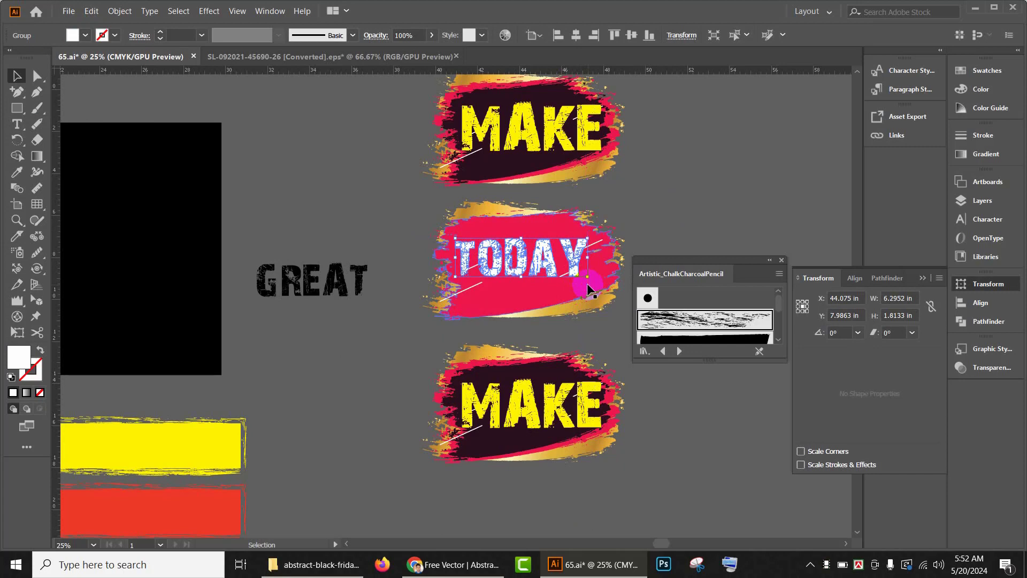
Step: Nudge the TODAY lettering right and down to centre it in the banner
key(Right)
key(Right)
key(Right)
key(Right)
key(Right)
key(Right)
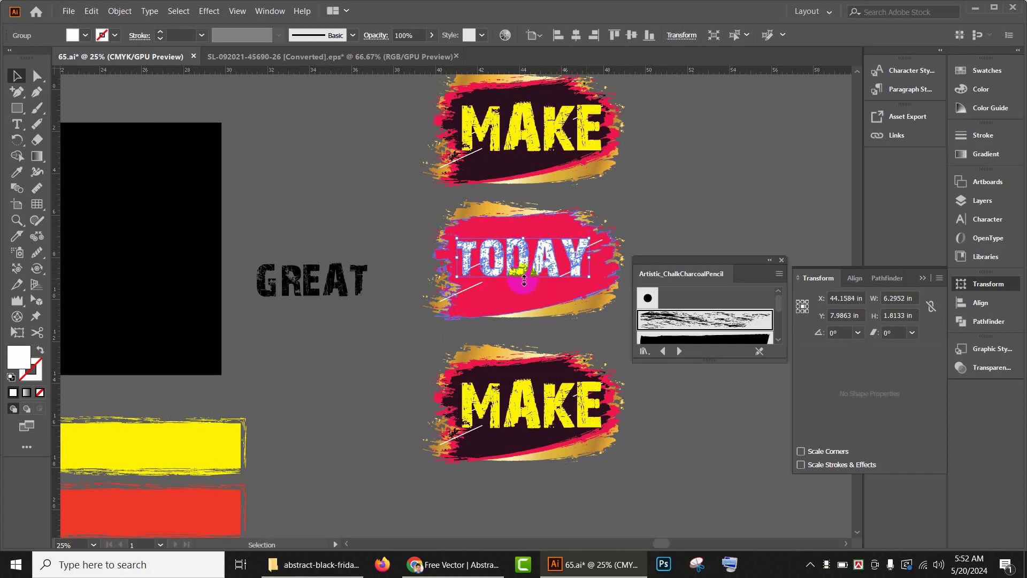
drag(523, 280, 524, 289)
click(678, 188)
Step: Delete the MAKE text and the dark and pink layers from the bottom banner, leaving only the gold brush shape
scroll(576, 260, down, 1)
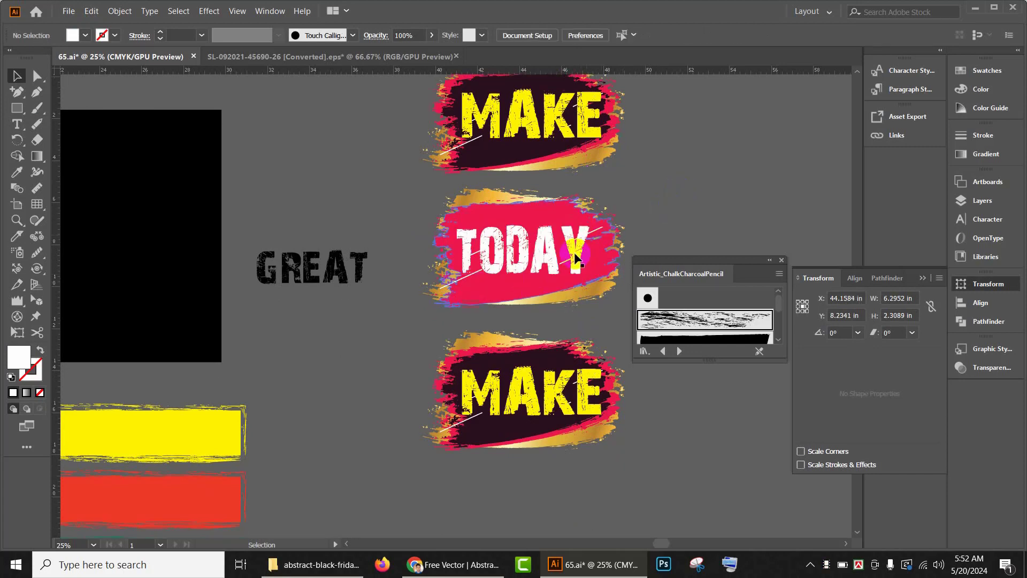
scroll(576, 259, down, 2)
click(542, 293)
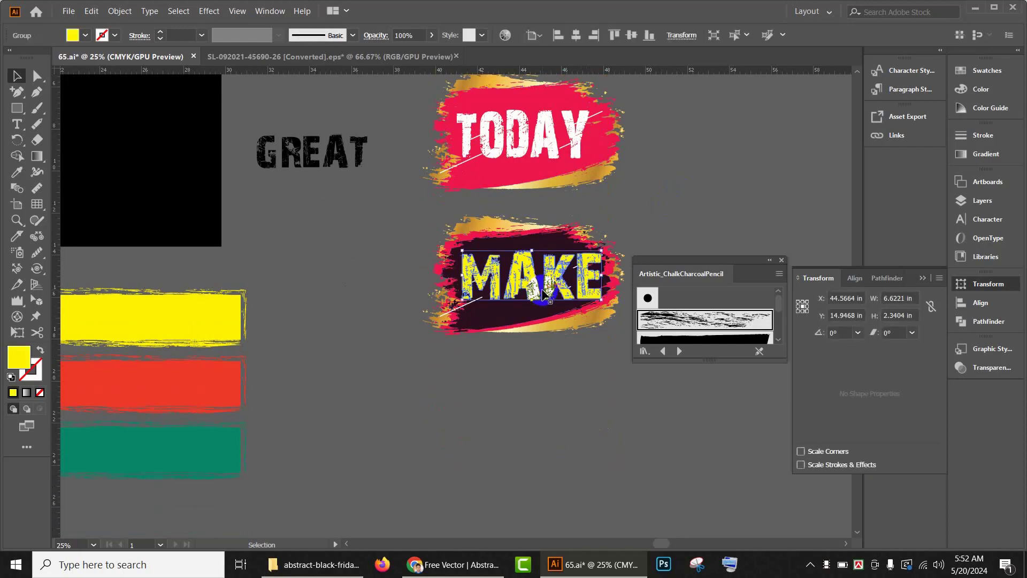
key(Delete)
click(542, 293)
key(Delete)
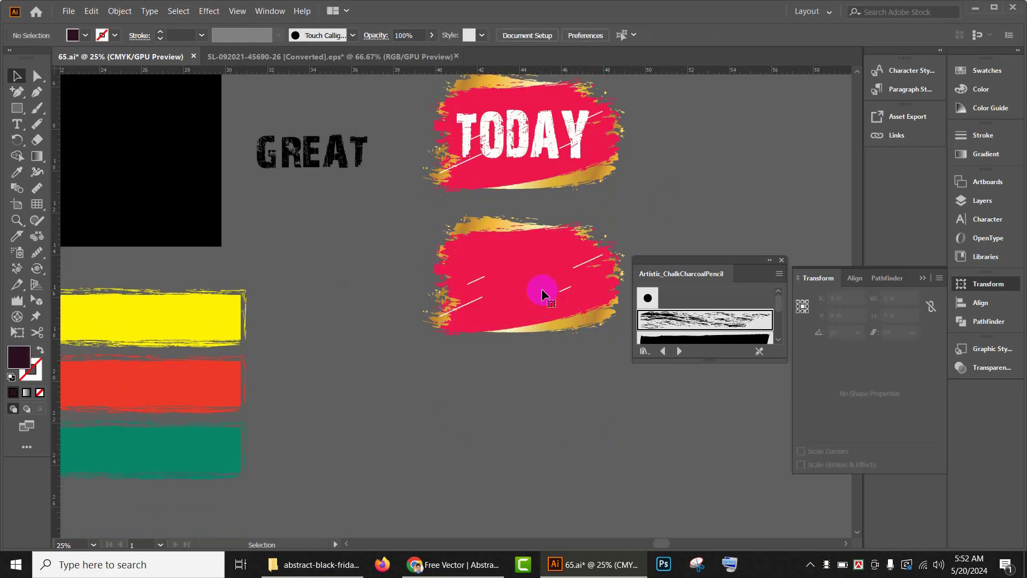
click(543, 293)
key(Delete)
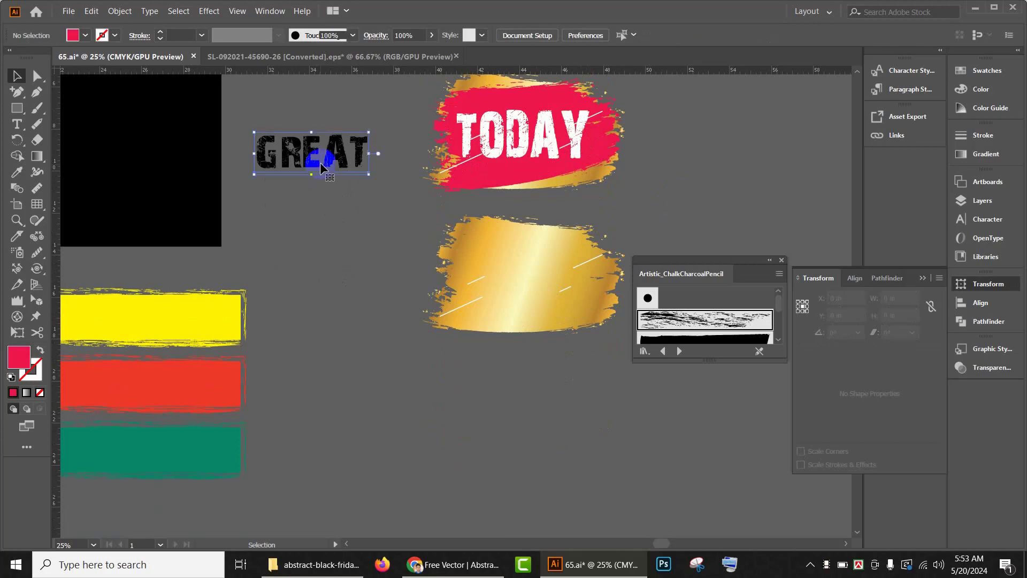
Step: Move the GREAT text onto the gold banner and enlarge it slightly
mouse_move(321, 167)
mouse_down()
mouse_move(445, 244)
mouse_move(552, 289)
mouse_up()
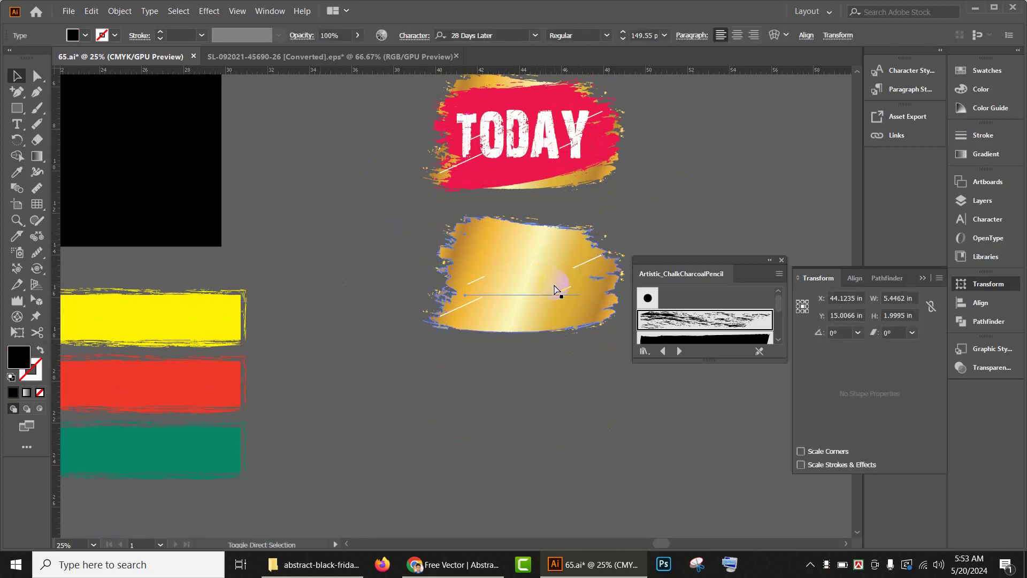
drag(554, 289, 555, 289)
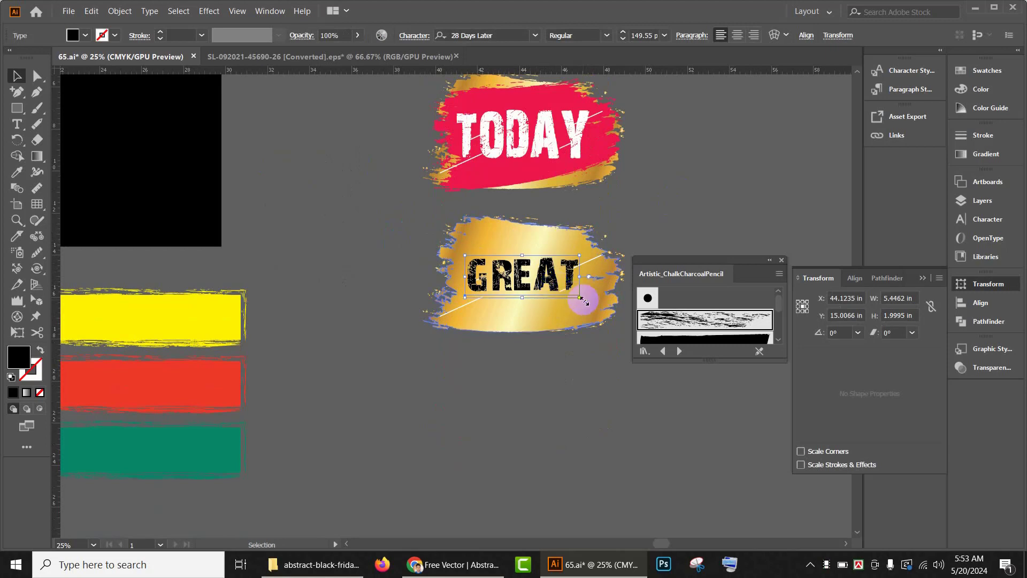
drag(579, 299, 581, 298)
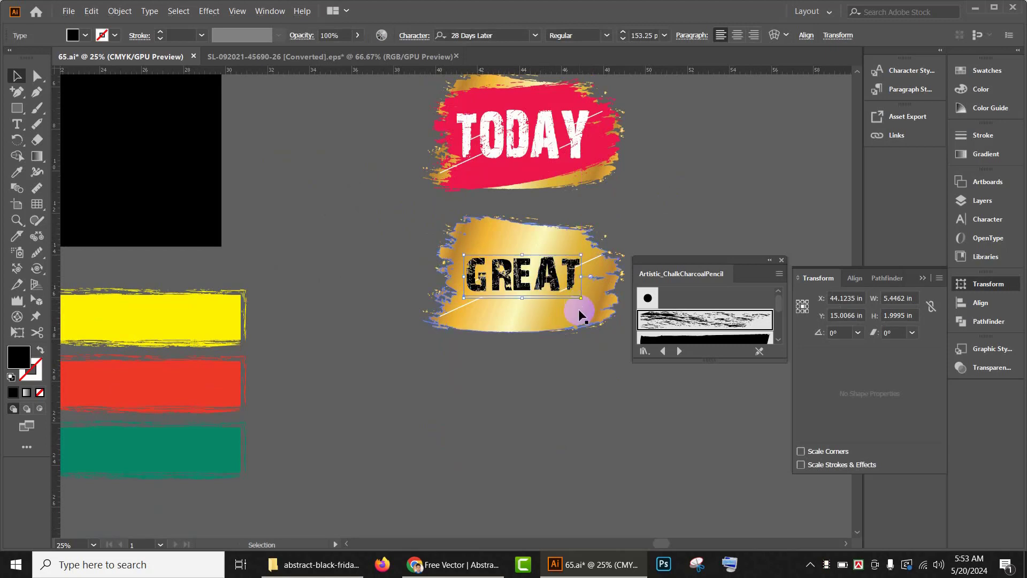
Step: Colour the GREAT text green from the swatches
click(87, 36)
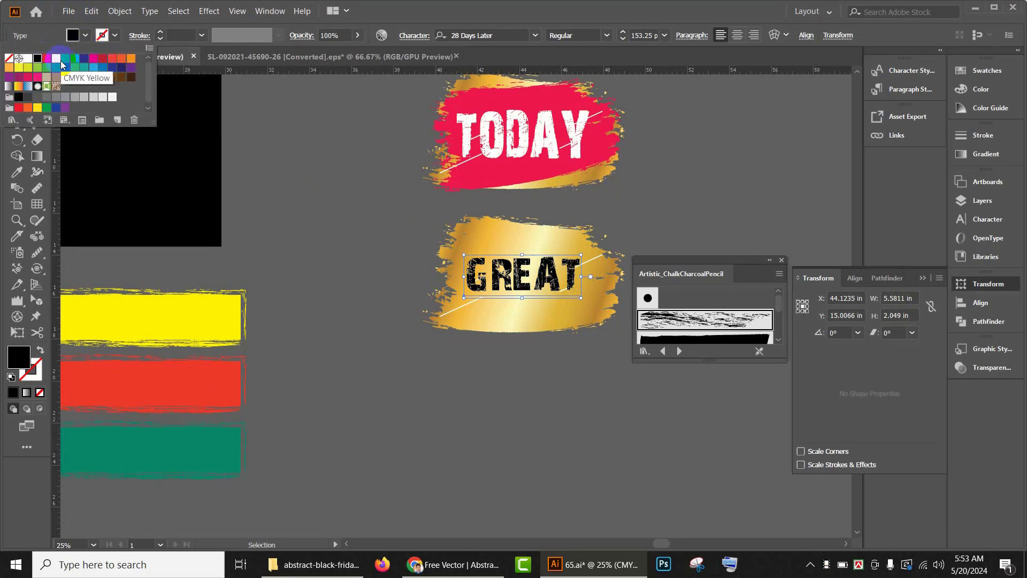
click(68, 59)
click(85, 58)
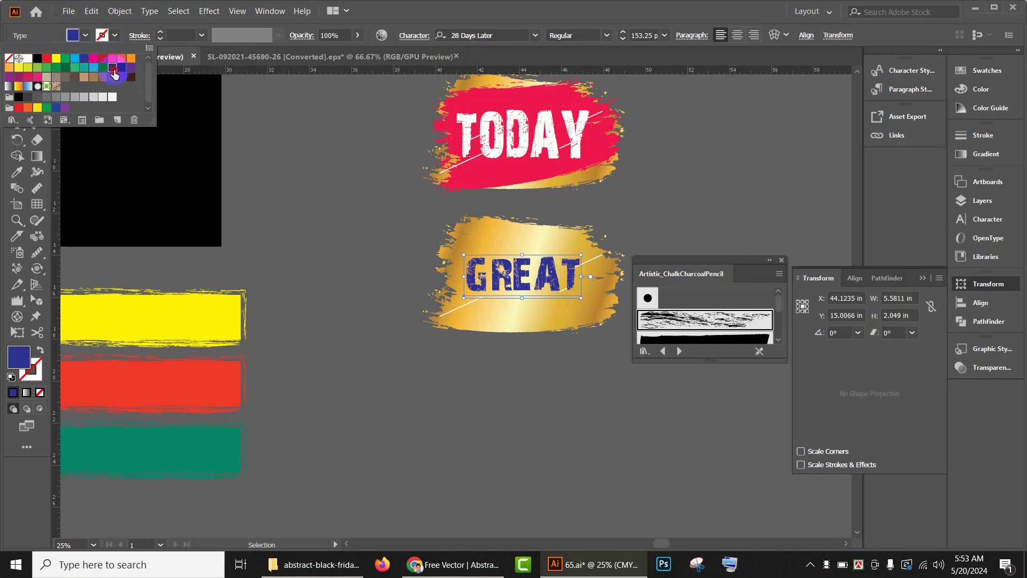
click(120, 69)
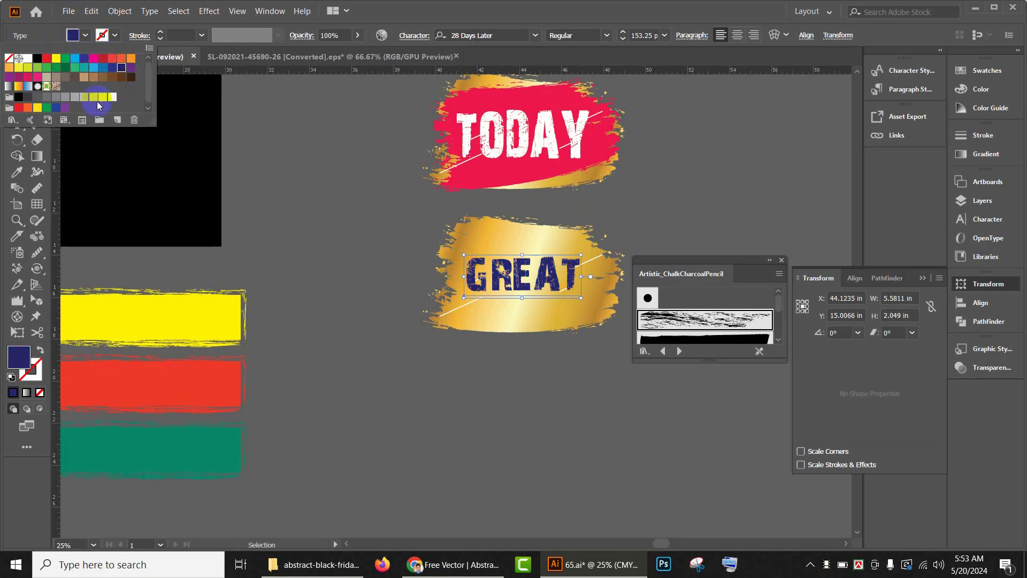
click(112, 96)
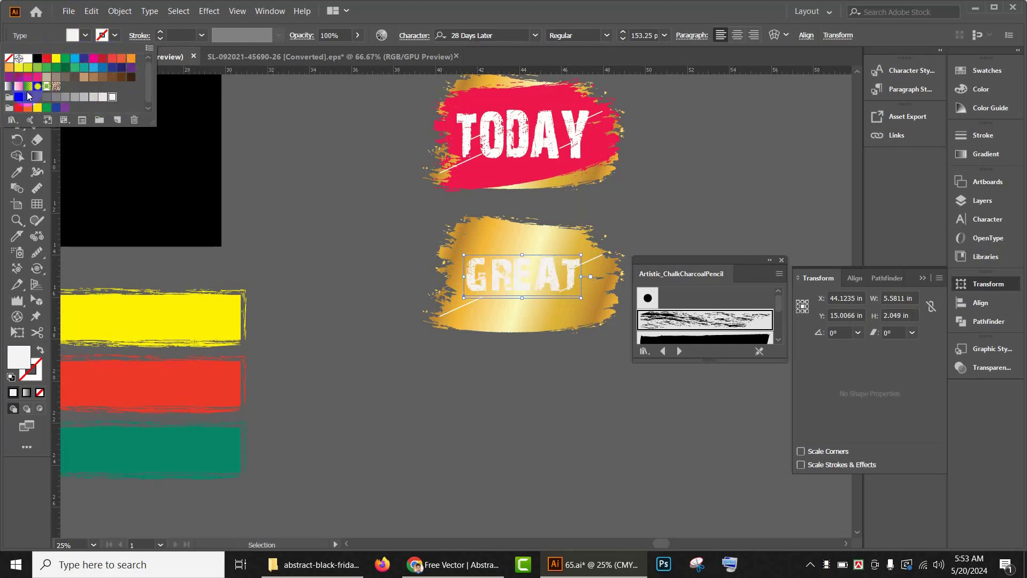
click(20, 97)
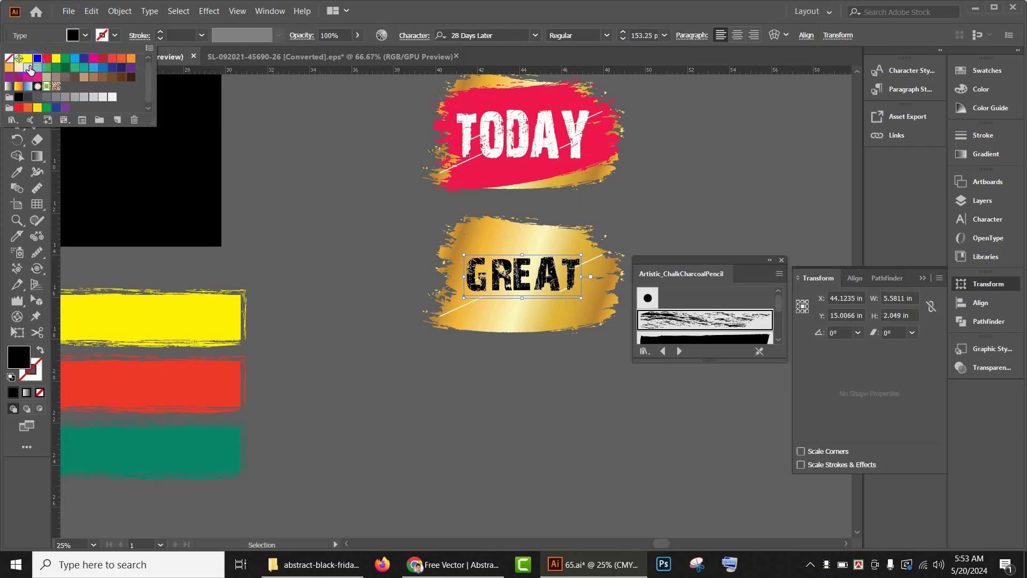
click(9, 77)
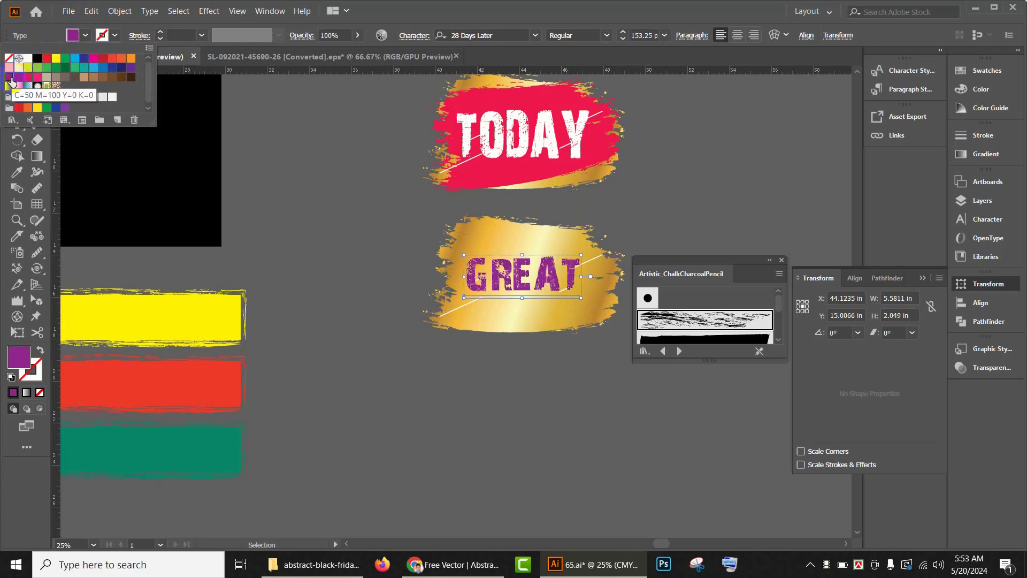
click(64, 69)
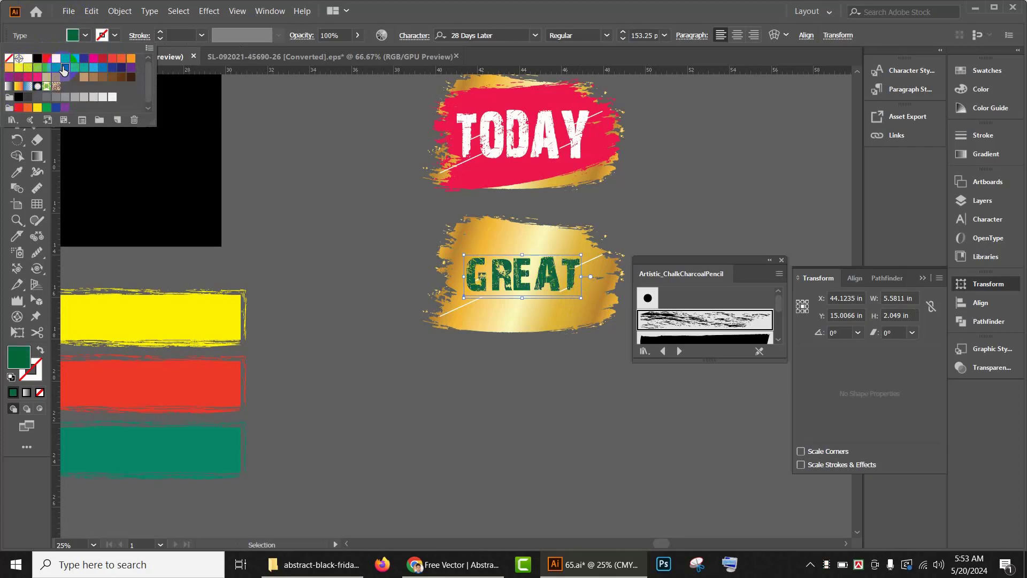
Step: Apply the CMYK Green swatch to the GREAT text
click(65, 59)
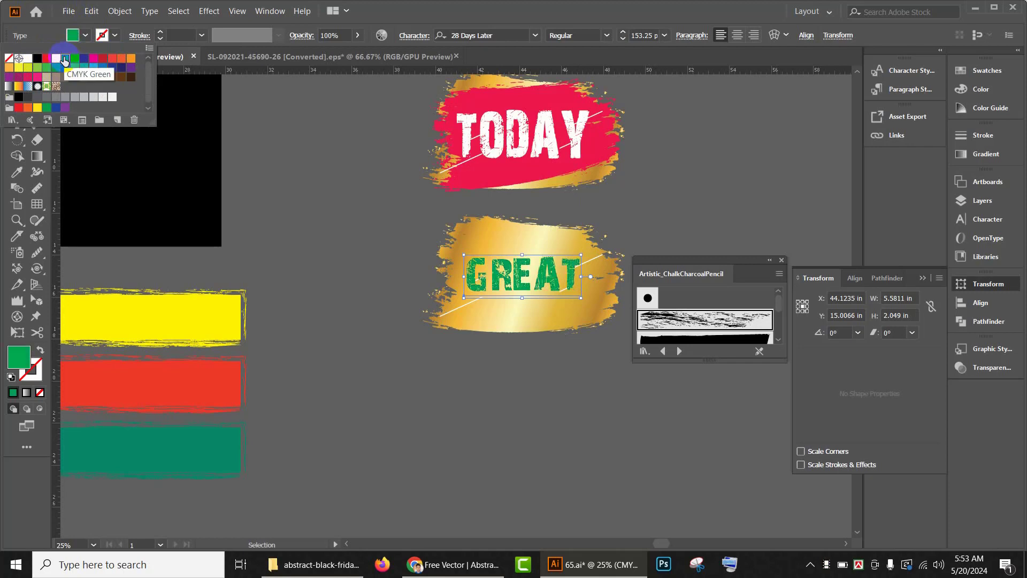
click(283, 149)
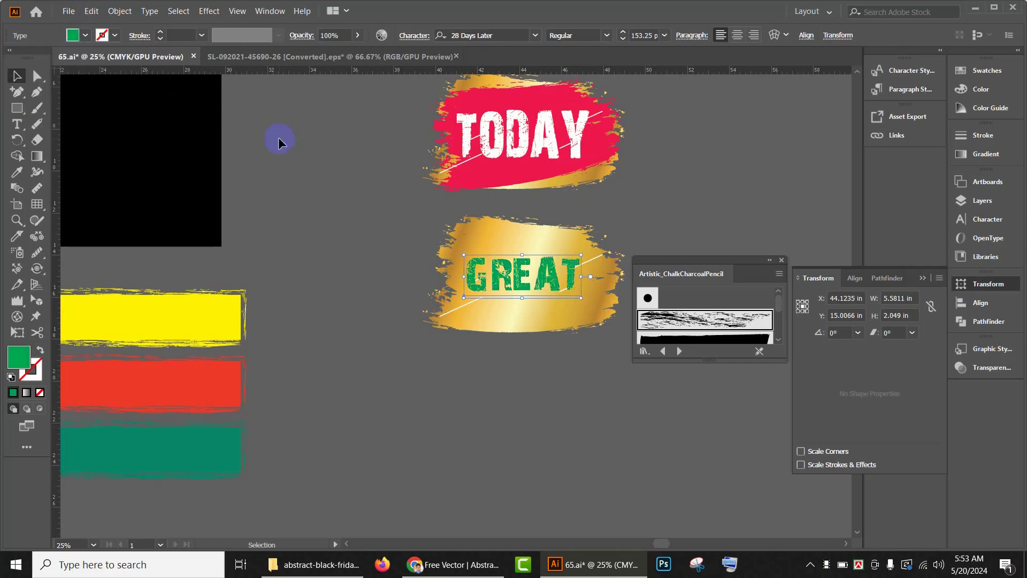
Step: Cut the pink brush layer from the GREAT banner and paste it back behind the GREAT text, which is brought to front
drag(597, 155, 594, 302)
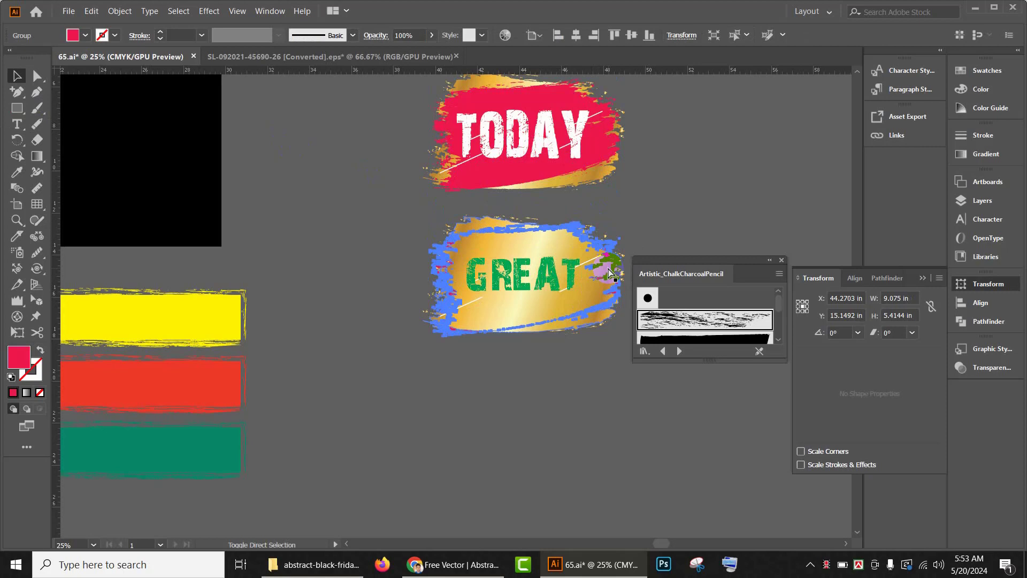
key(ctrl+bracketright)
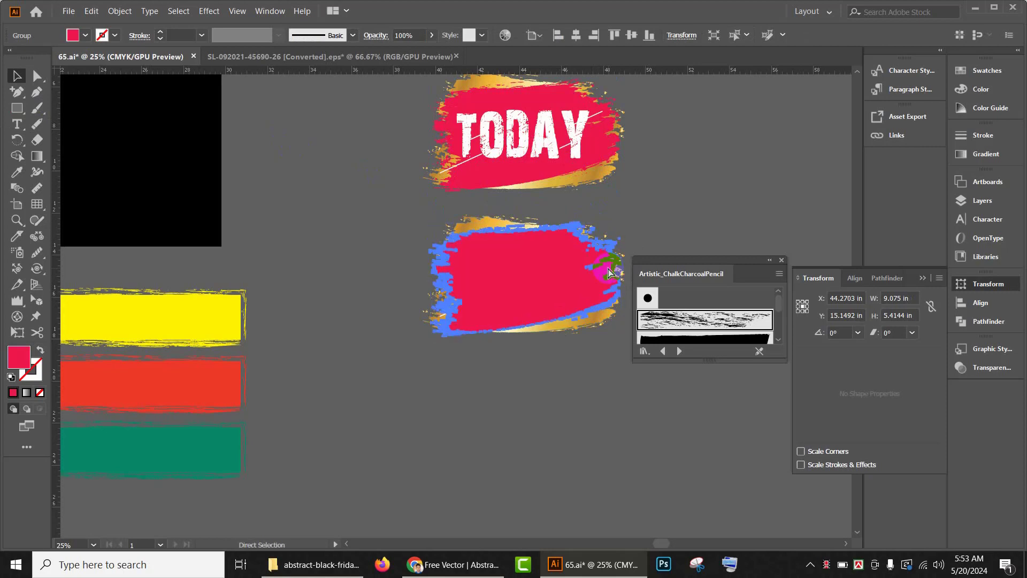
key(ctrl+x)
right_click(552, 280)
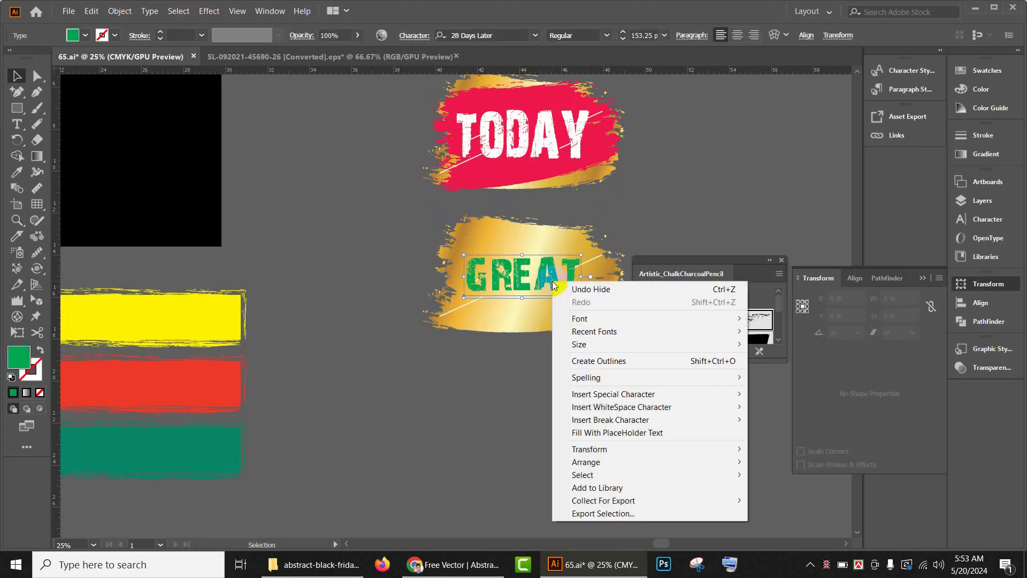
mouse_move(627, 464)
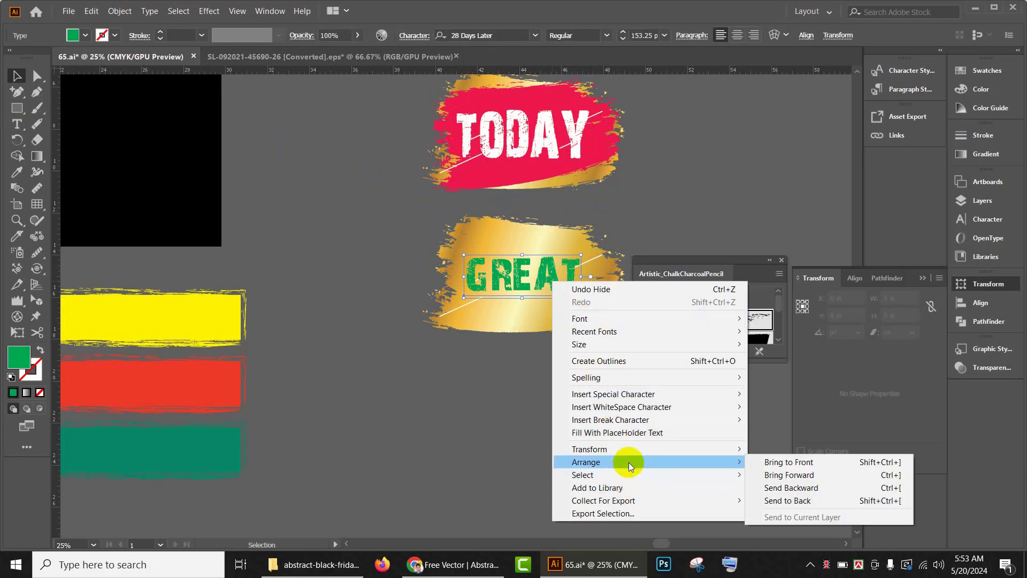
click(779, 461)
click(632, 431)
key(ctrl+b)
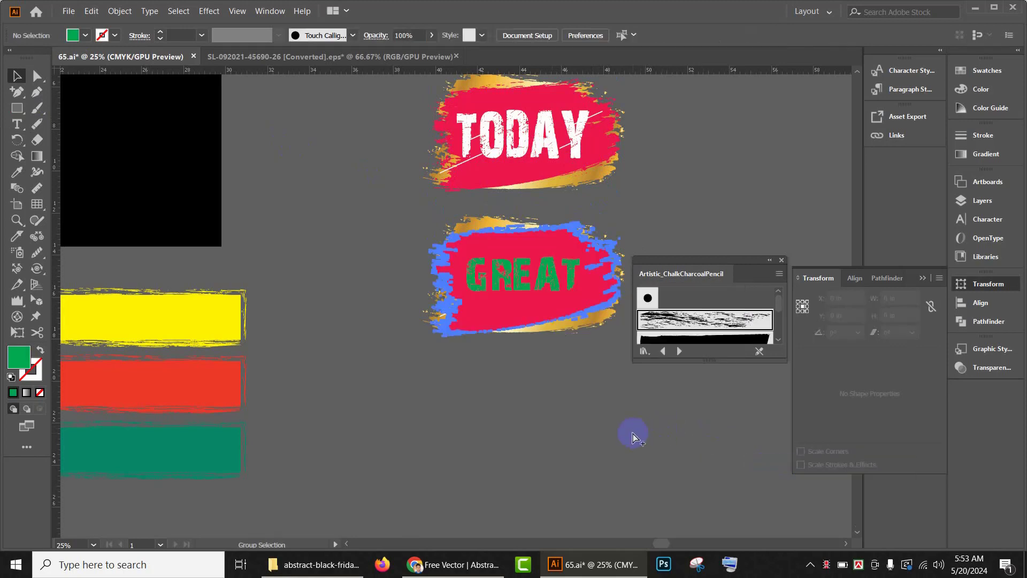
Step: Fill the GREAT banner's brush shape with the green sampled from the green bar
click(631, 431)
click(538, 306)
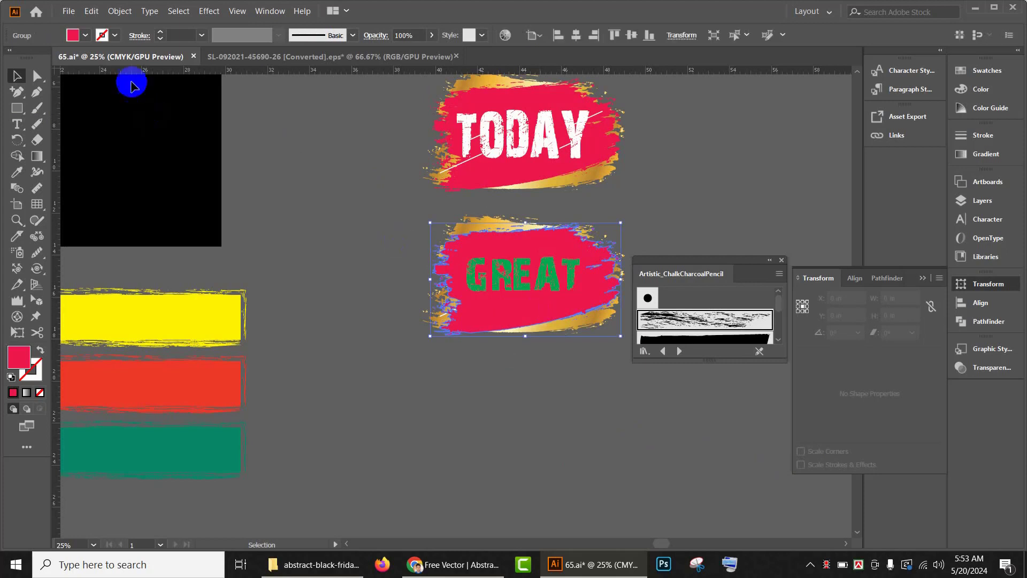
key(i)
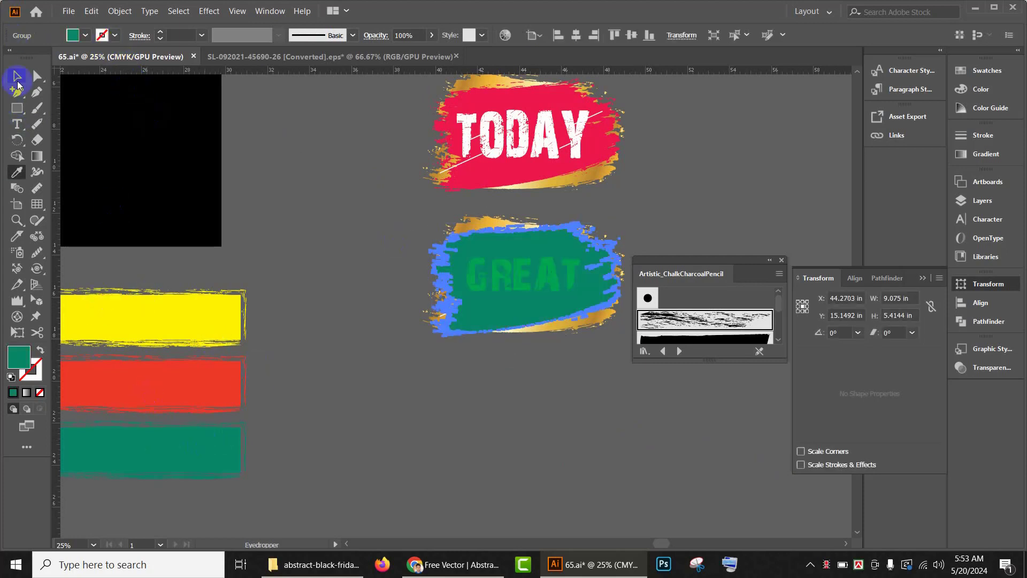
click(16, 75)
click(556, 362)
Step: Recolour the GREAT text dark brown from the swatches
click(563, 268)
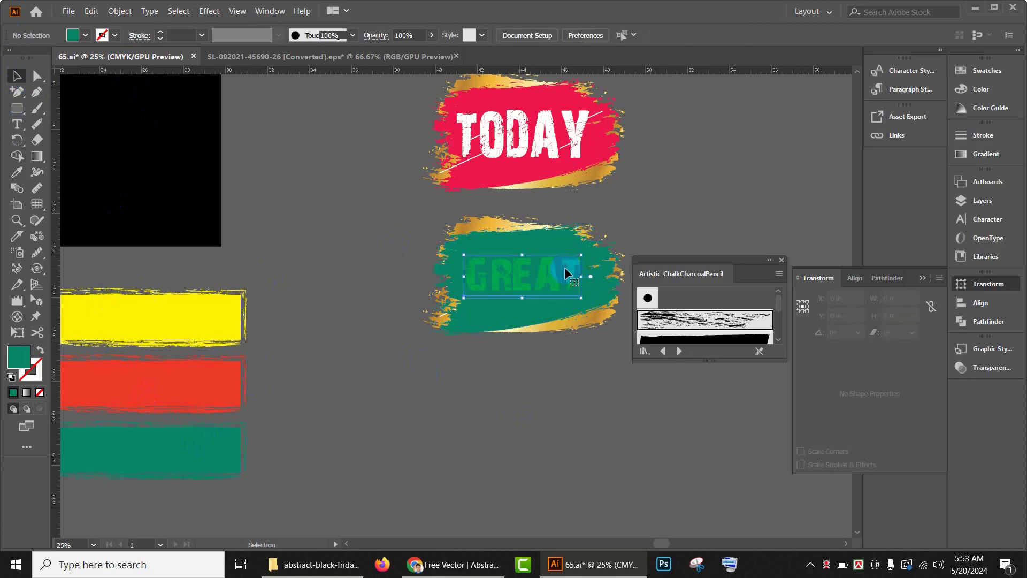
key(i)
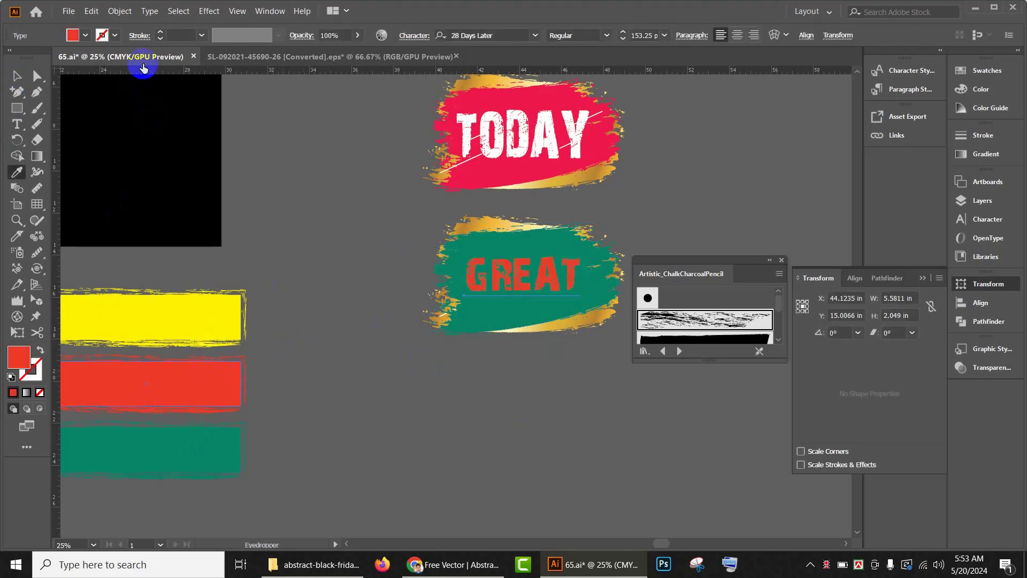
click(85, 36)
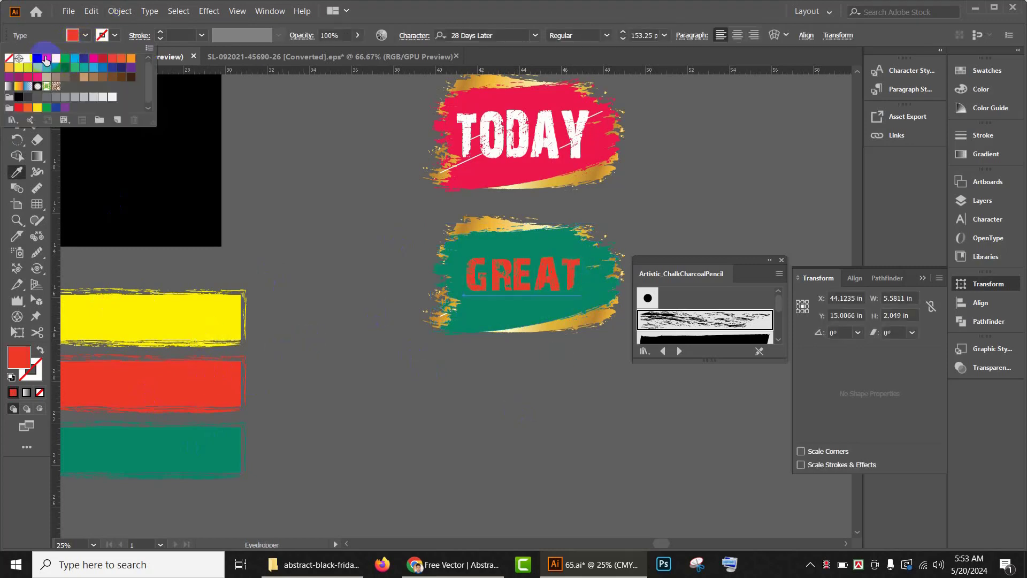
click(41, 60)
click(46, 59)
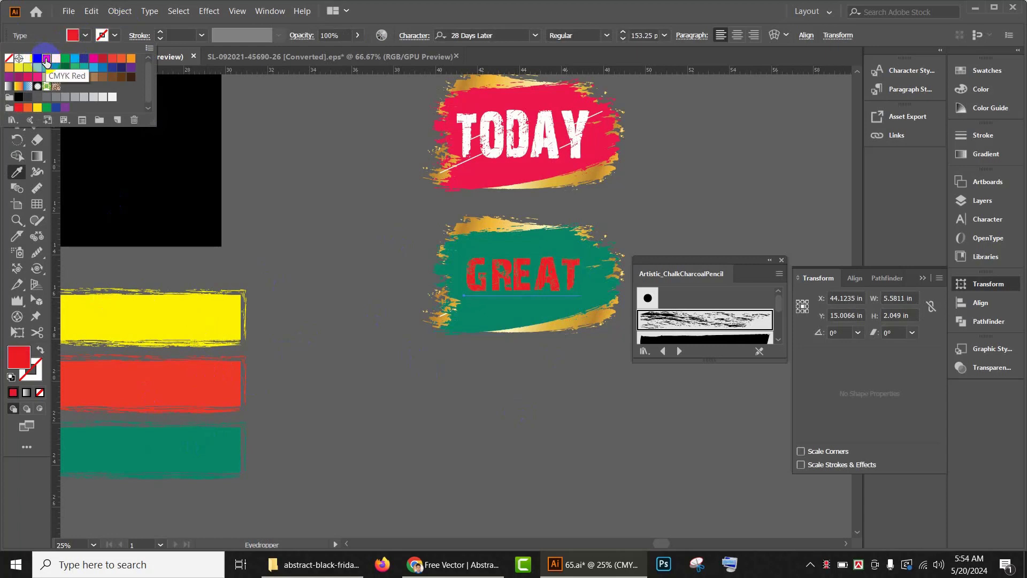
click(78, 65)
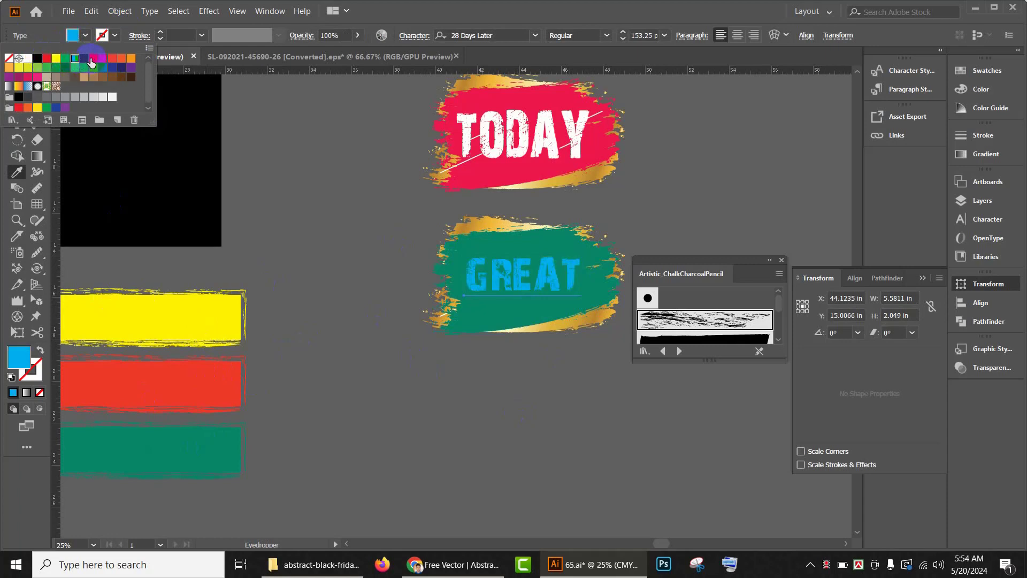
click(92, 59)
click(85, 59)
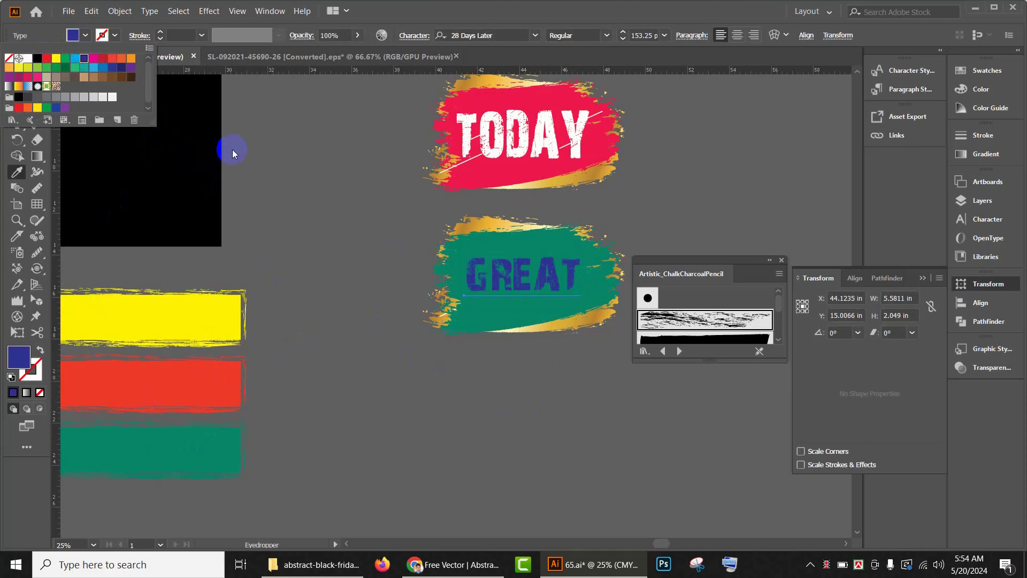
click(131, 77)
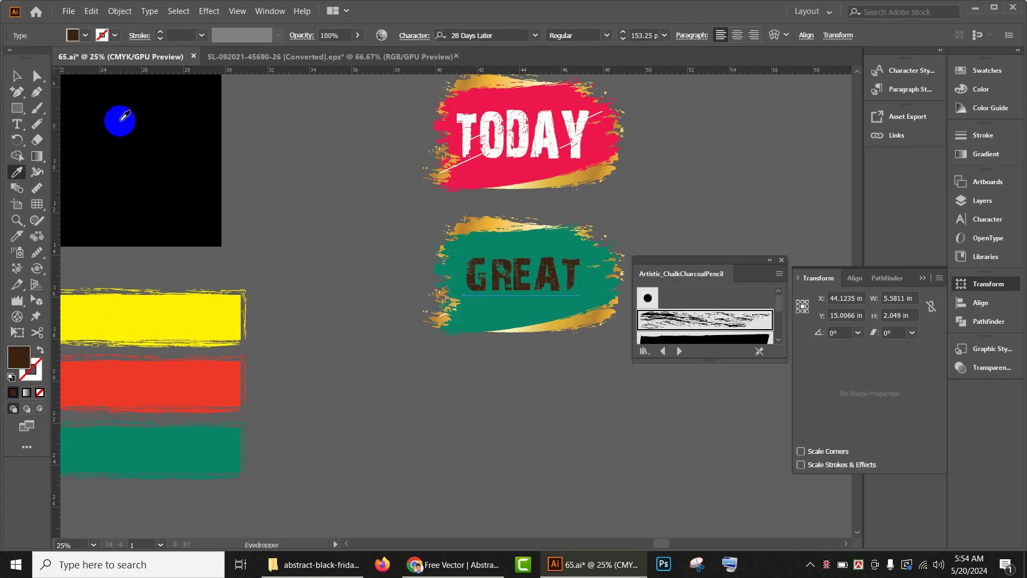
click(13, 76)
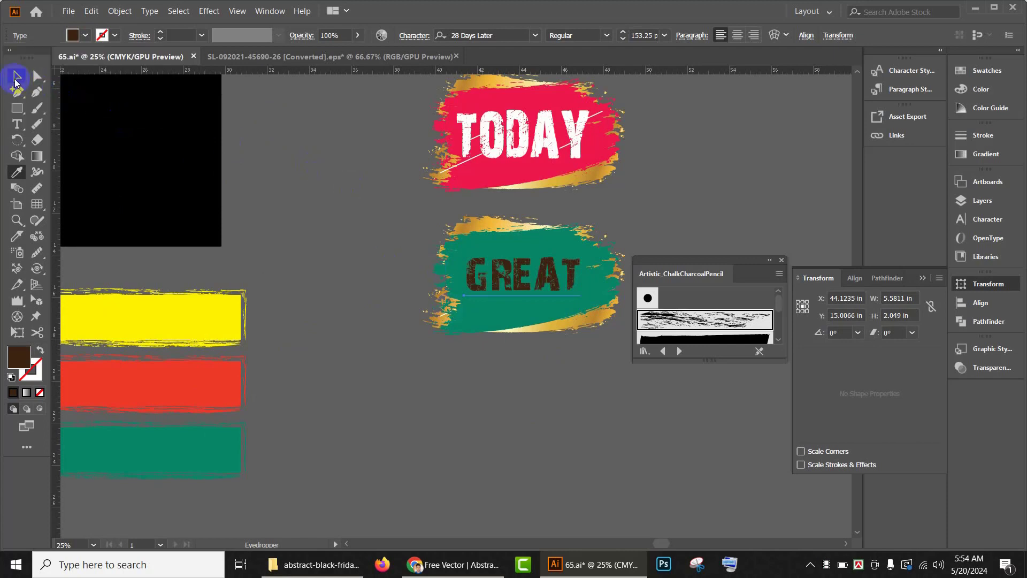
Step: Enlarge the GREAT text to about 6.7 in wide within its banner
click(591, 304)
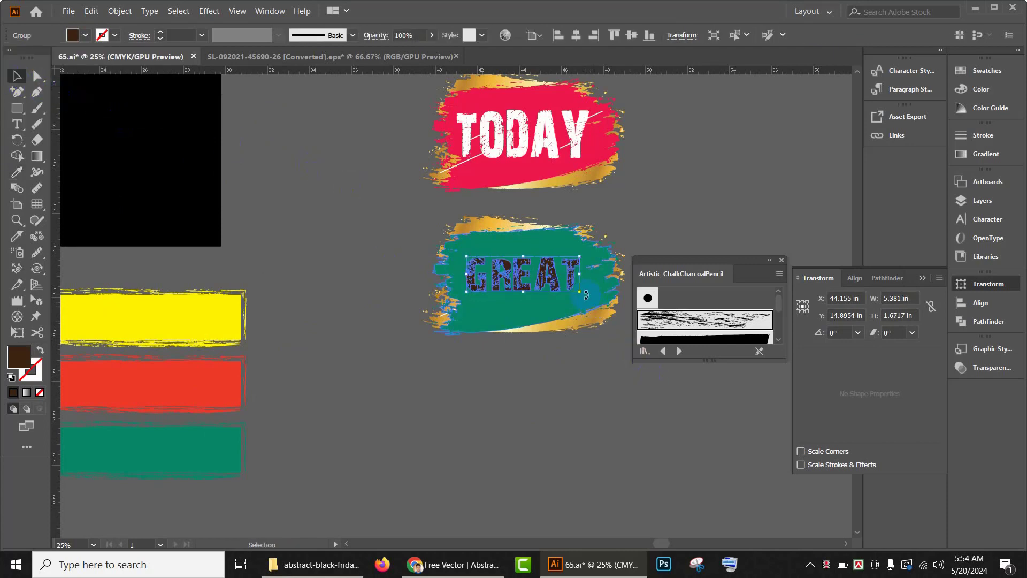
drag(579, 291, 595, 306)
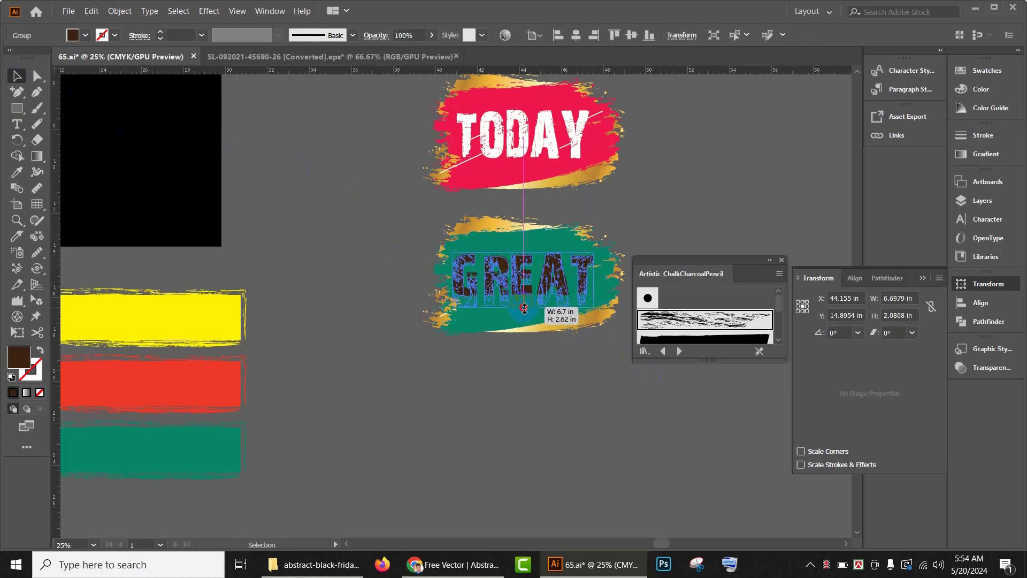
click(608, 403)
scroll(587, 419, up, 3)
scroll(587, 420, up, 2)
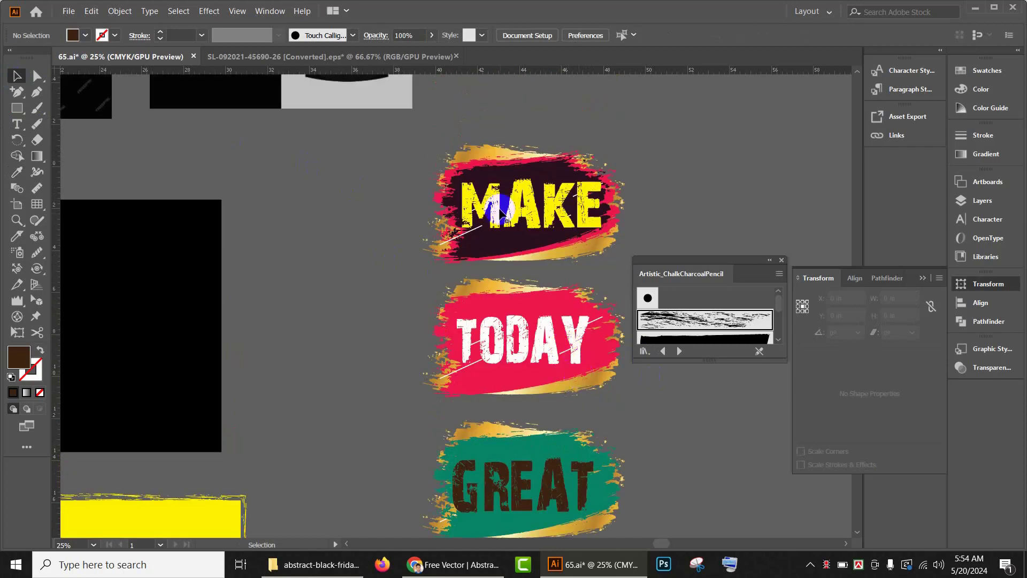
click(611, 259)
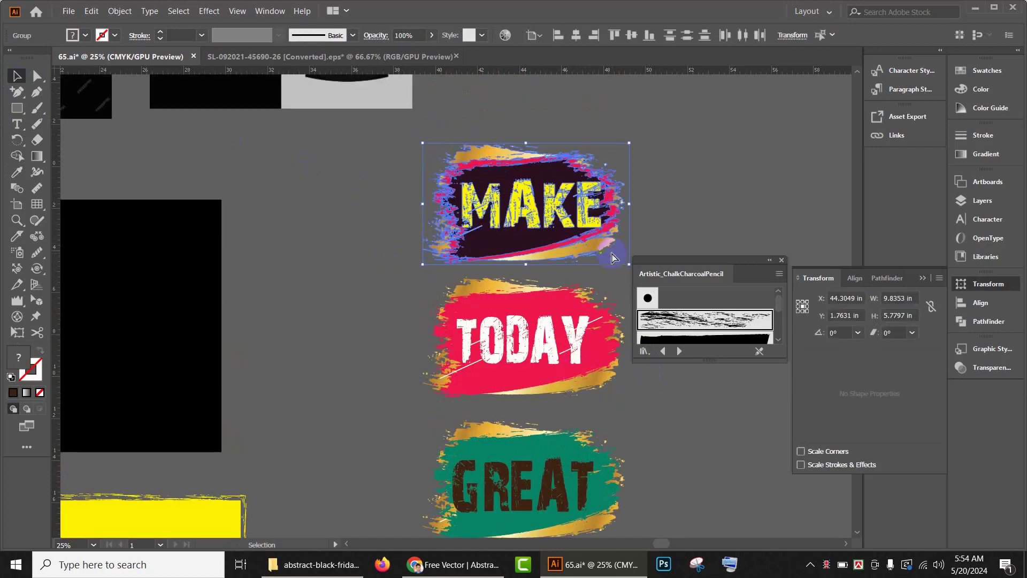
scroll(620, 305, down, 1)
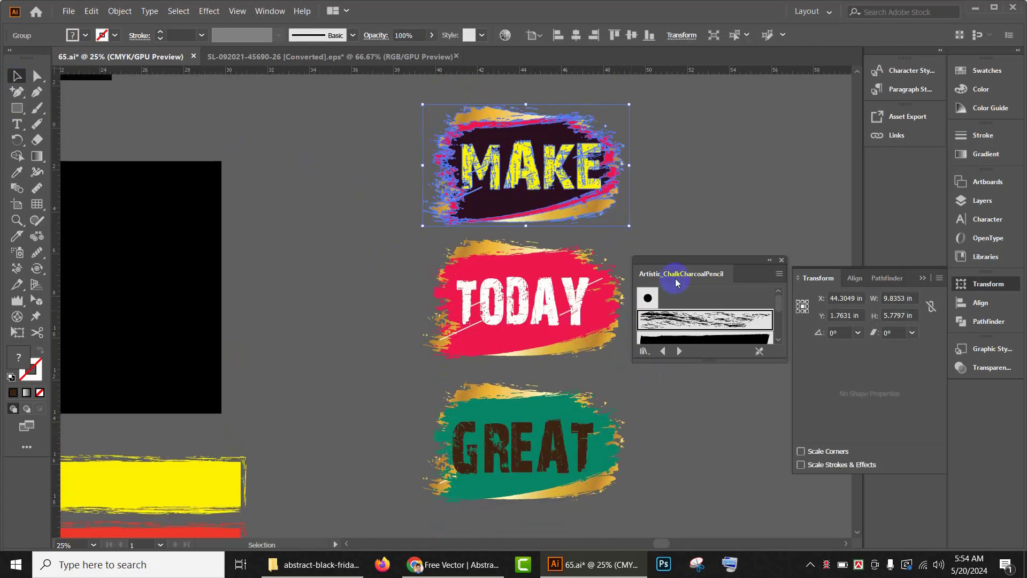
key(shift+Tab)
click(740, 287)
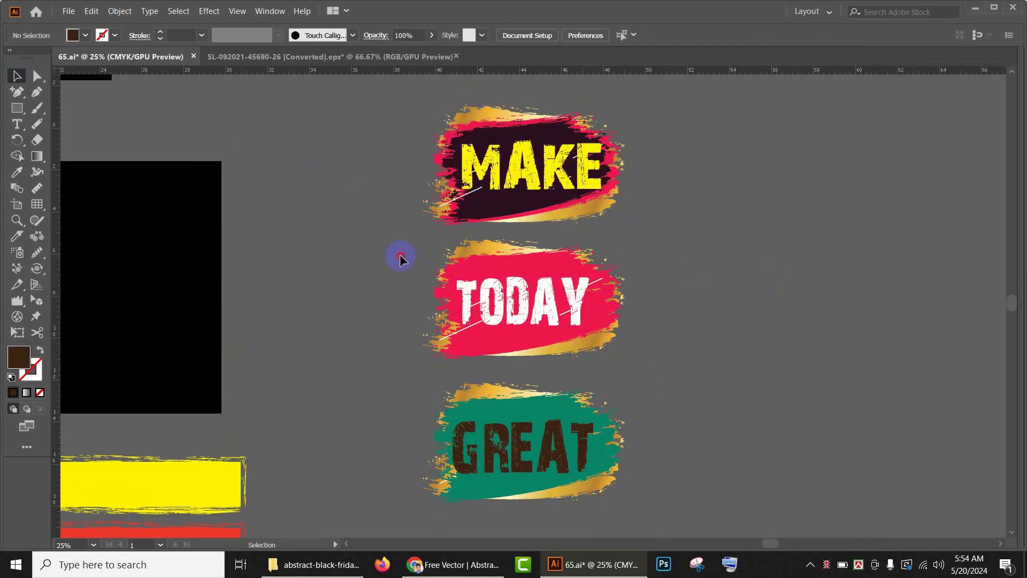
Step: Select the pieces of the TODAY and MAKE banners and group them
drag(400, 259, 561, 327)
click(621, 474)
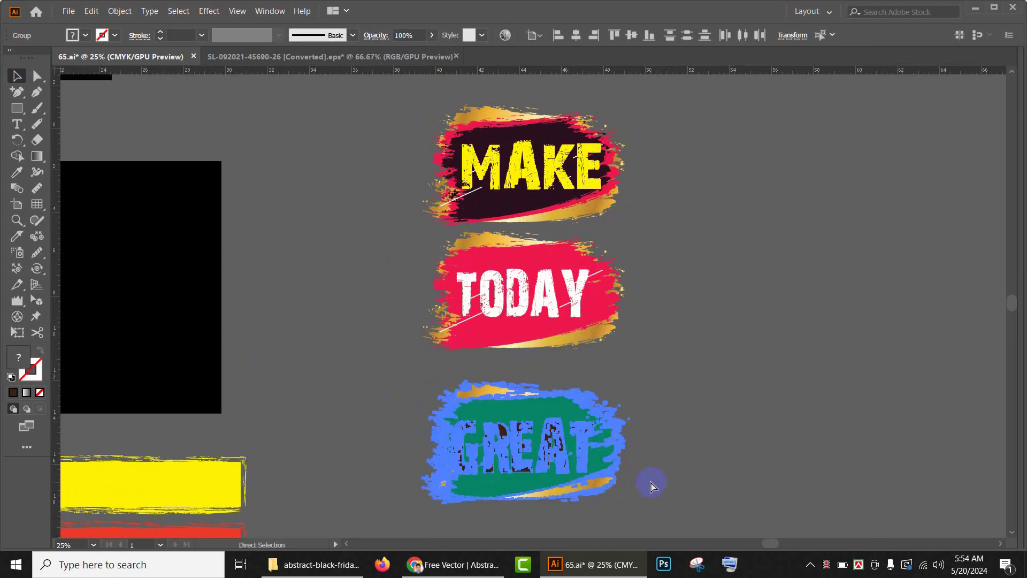
drag(375, 256, 744, 345)
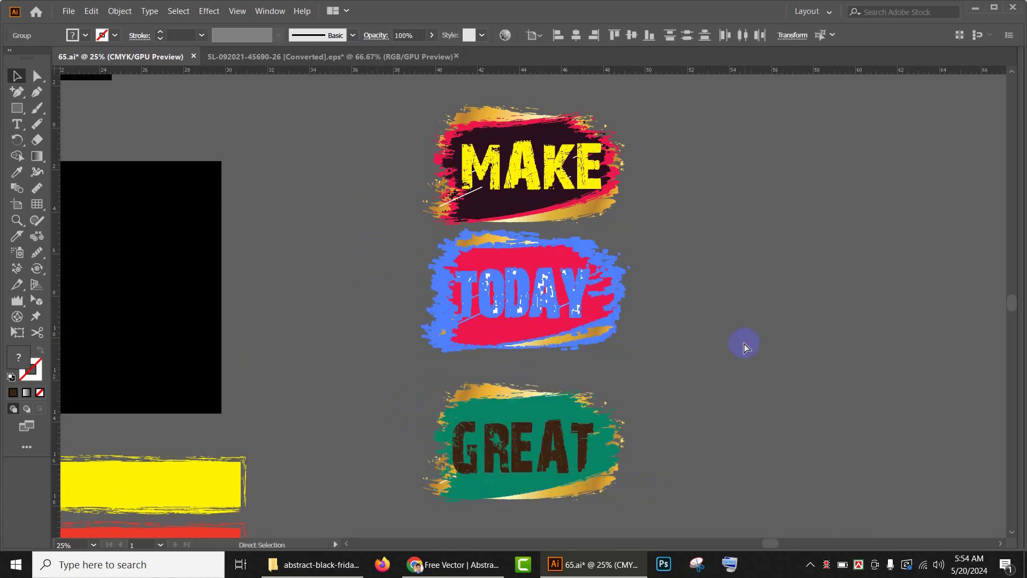
key(v)
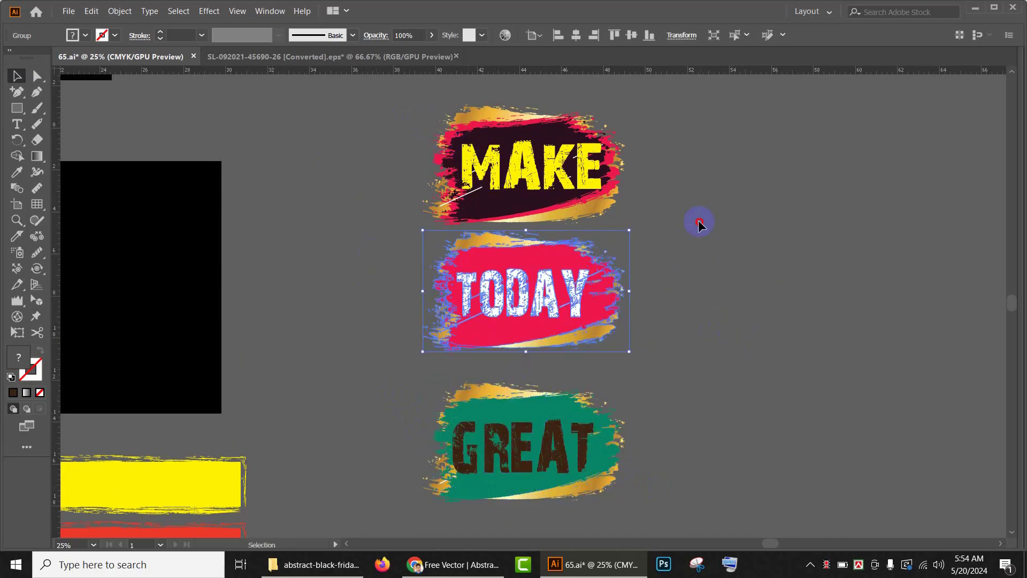
drag(699, 221, 690, 202)
key(ctrl+g)
Step: Raise the GREAT banner, then align the three banners on their horizontal centres with vertically distributed centres
click(540, 445)
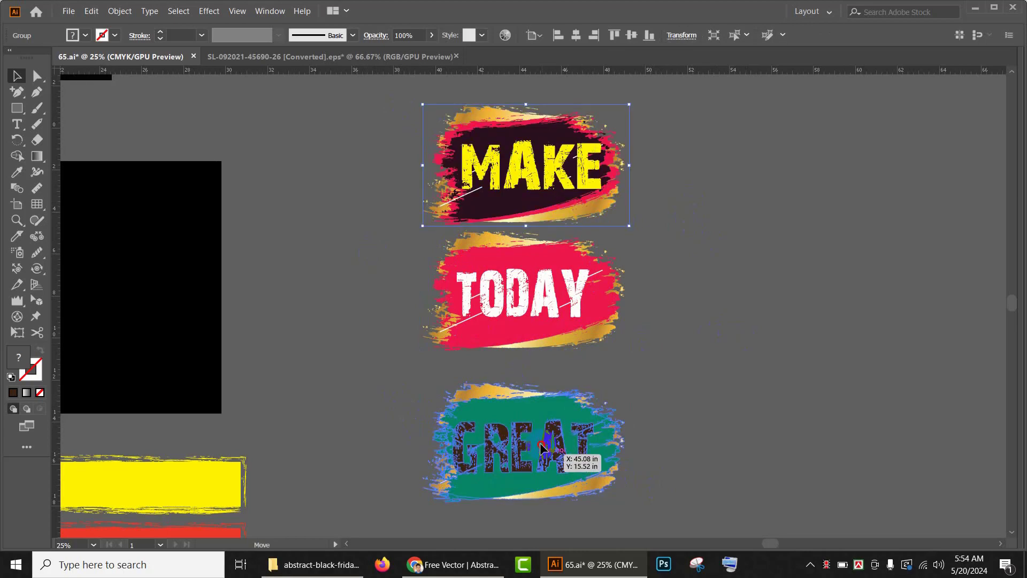
drag(540, 445, 541, 421)
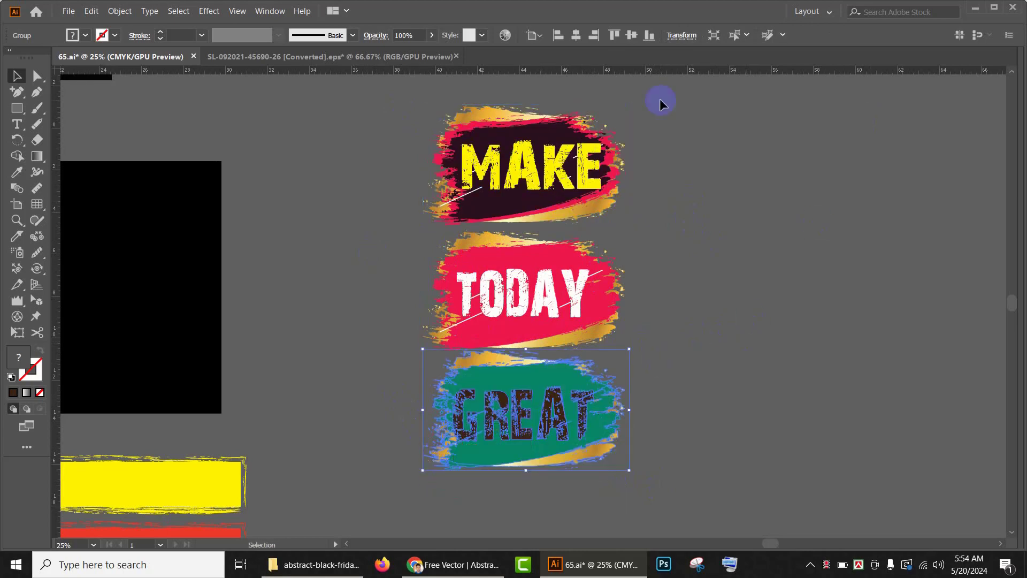
shift+click(515, 199)
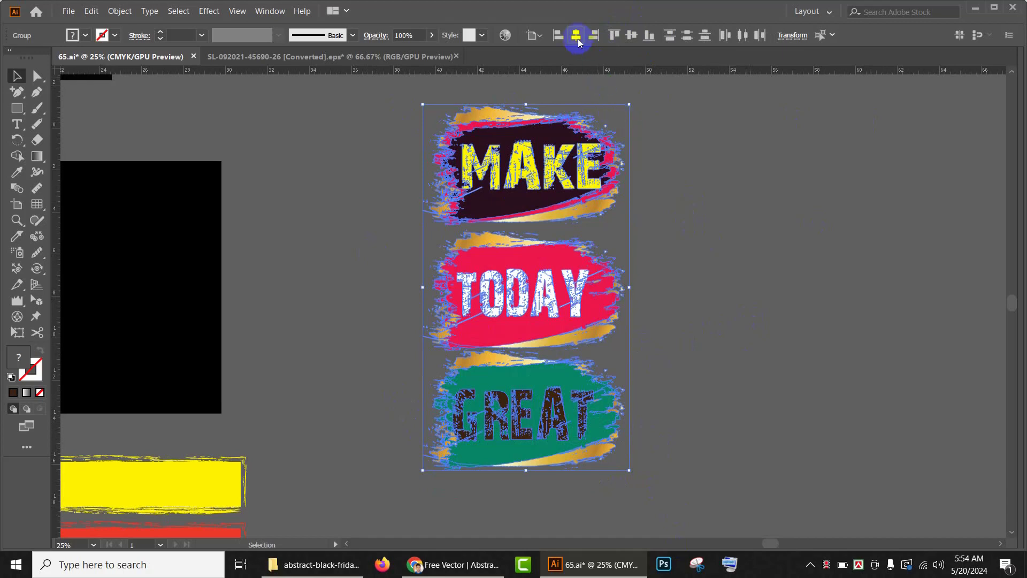
click(578, 42)
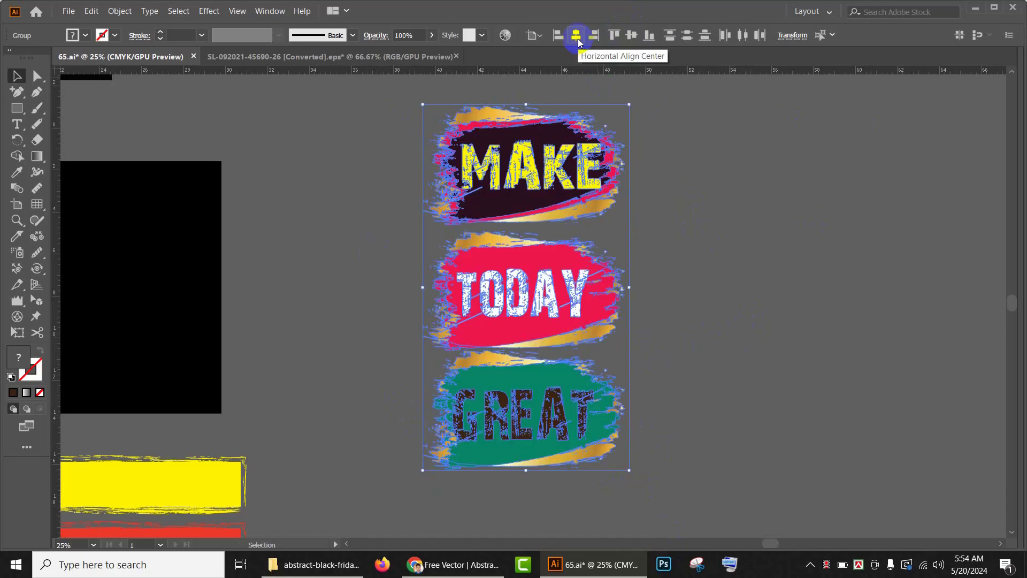
click(833, 36)
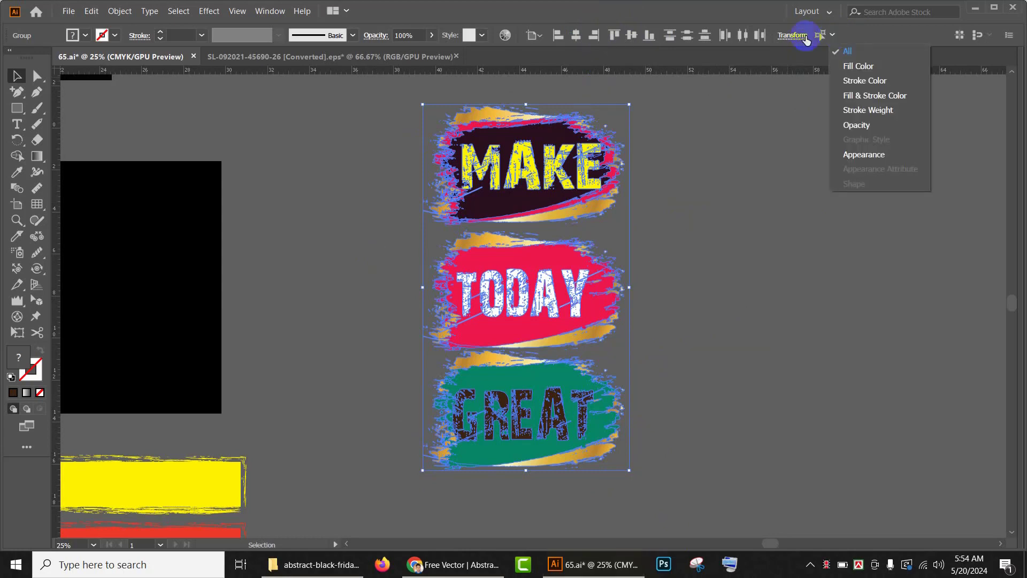
click(540, 38)
click(538, 36)
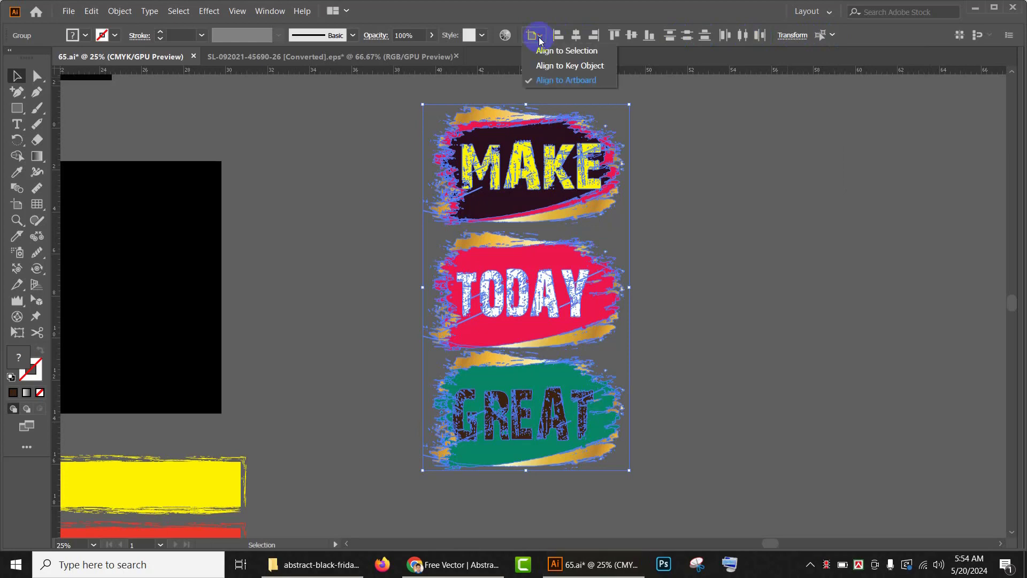
click(553, 54)
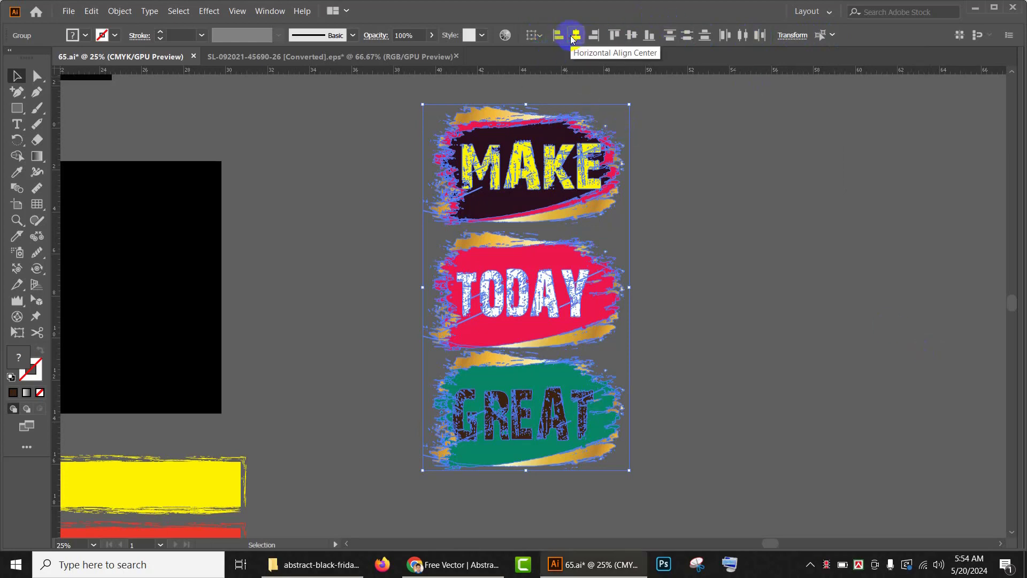
click(687, 41)
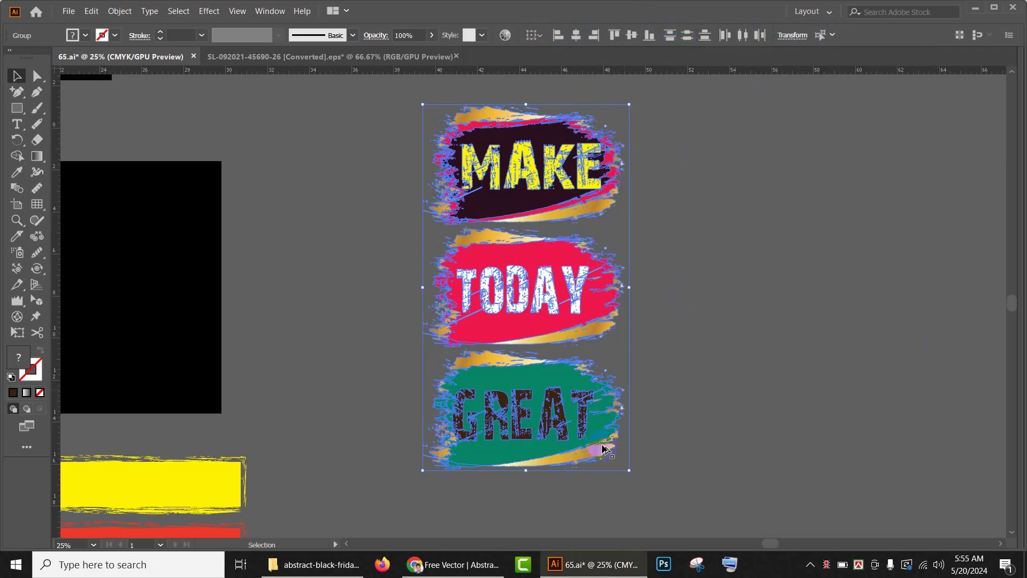
Step: Move the stacked MAKE TODAY GREAT banners onto the black background rectangle
drag(631, 472, 587, 412)
drag(695, 362, 853, 340)
drag(728, 266, 320, 262)
click(563, 259)
drag(563, 259, 832, 326)
scroll(766, 346, down, 1)
drag(781, 353, 663, 339)
scroll(441, 359, down, 2)
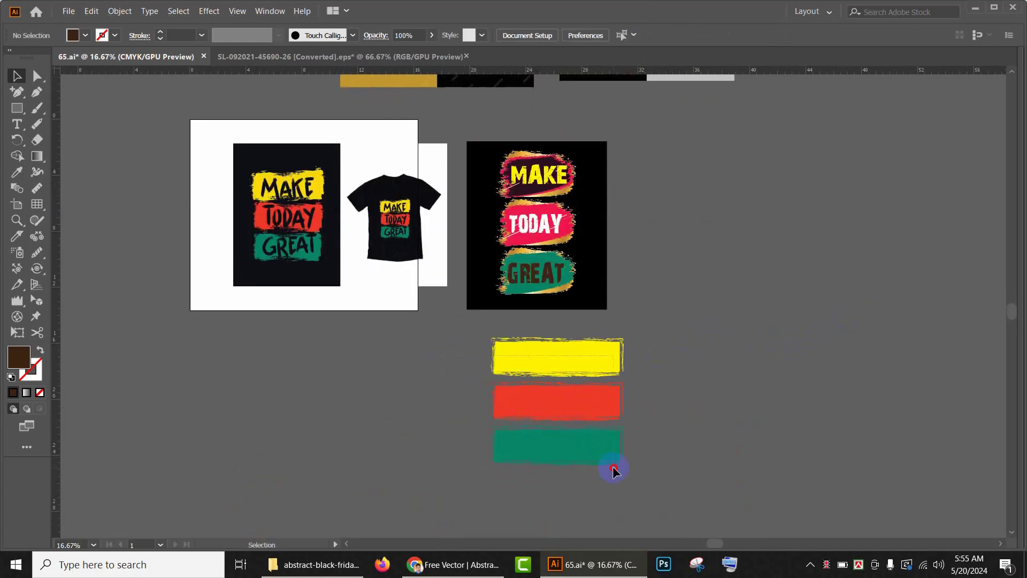
Step: Delete the leftover plain yellow, red and green bars below the poster
drag(613, 470, 625, 479)
key(Delete)
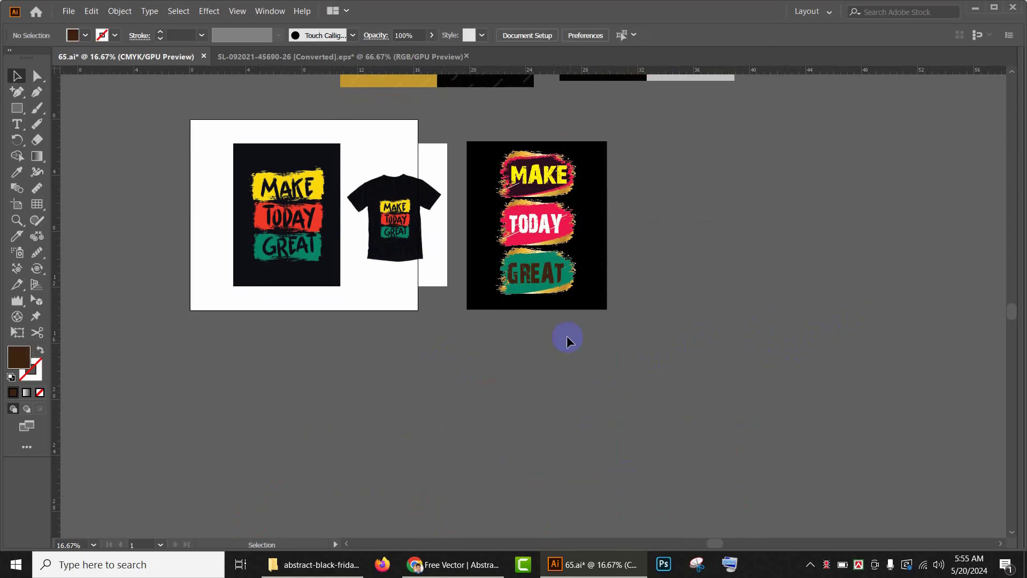
drag(565, 342, 518, 376)
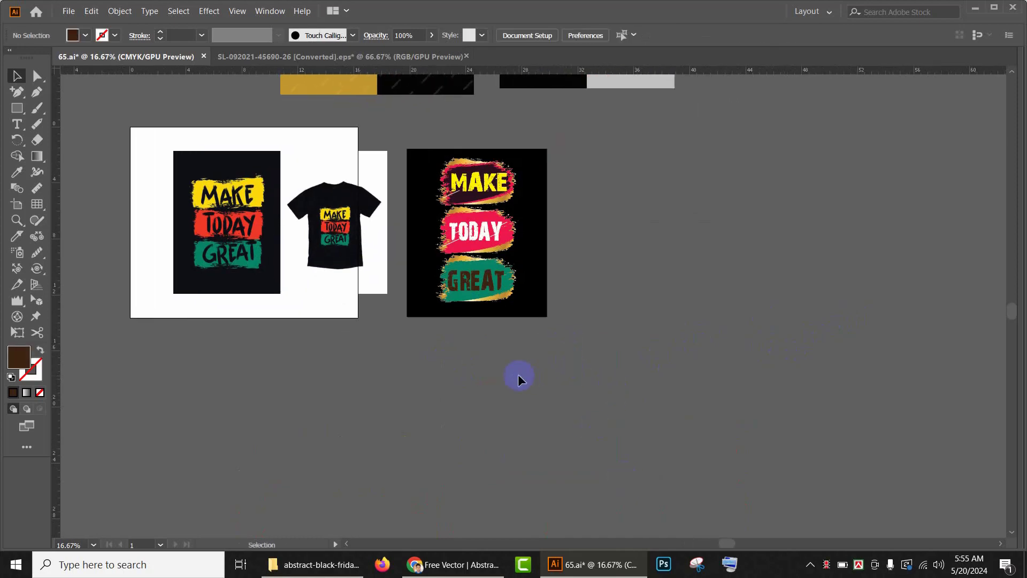
scroll(518, 378, up, 2)
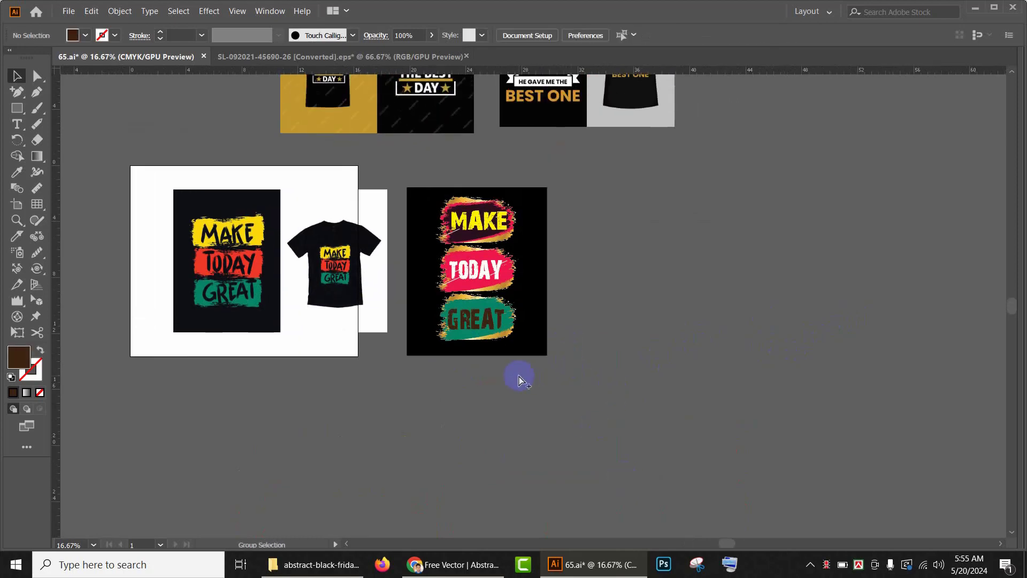
Step: Unlock all objects and duplicate the whole MAKE TODAY GREAT poster to the left
key(ctrl+alt+2)
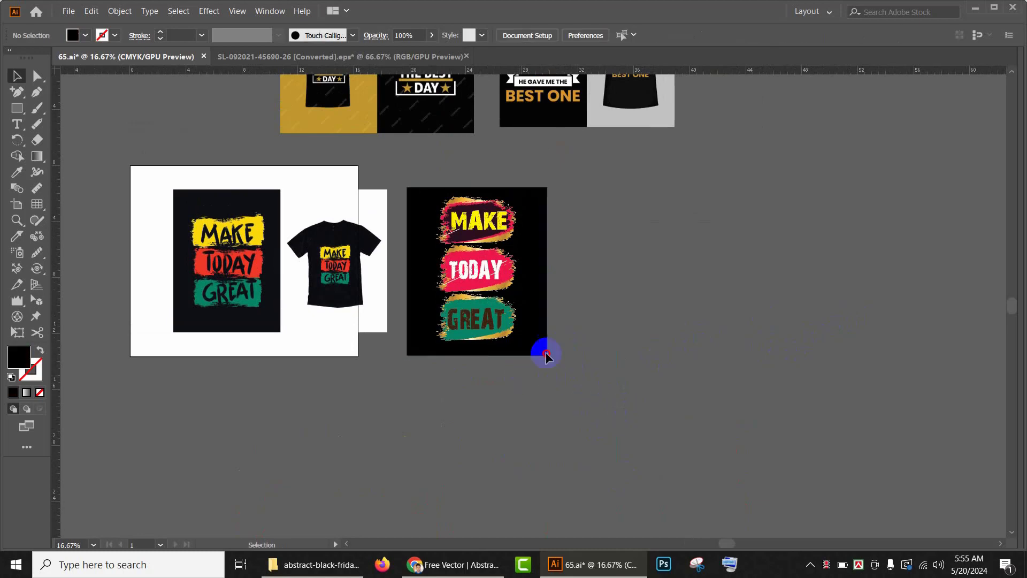
drag(548, 355, 415, 184)
drag(603, 284, 889, 321)
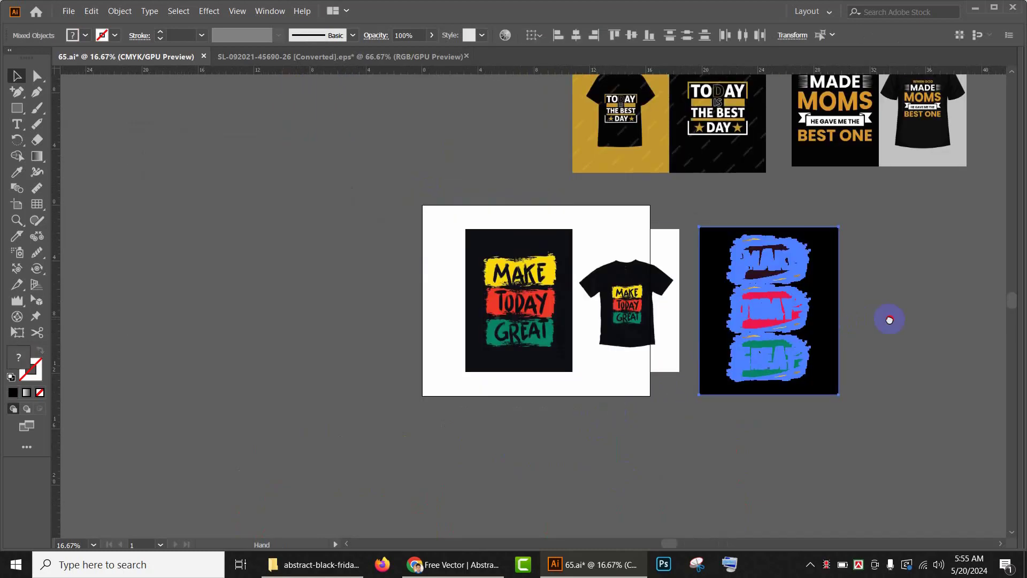
drag(772, 311, 264, 203)
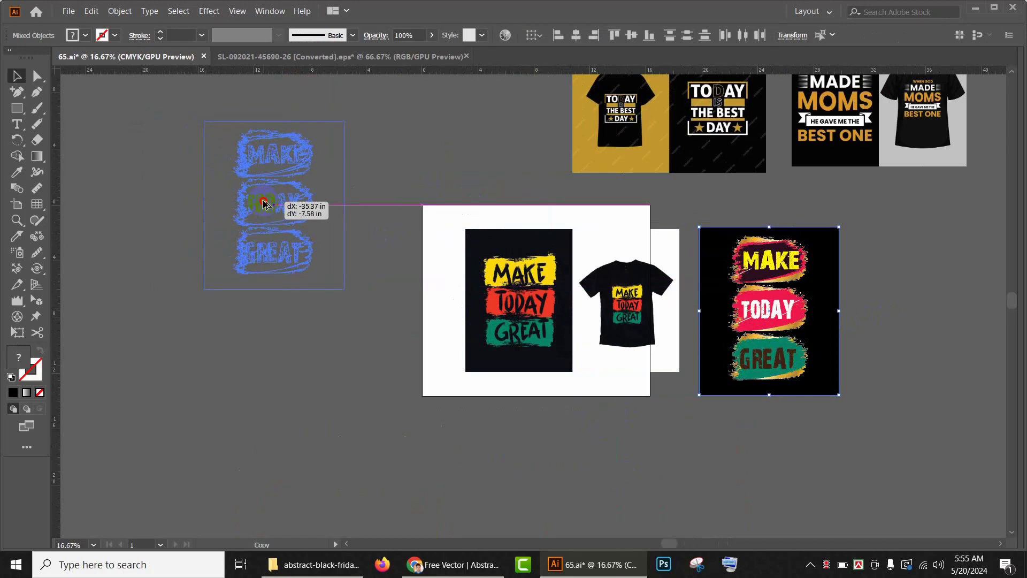
drag(339, 221, 340, 222)
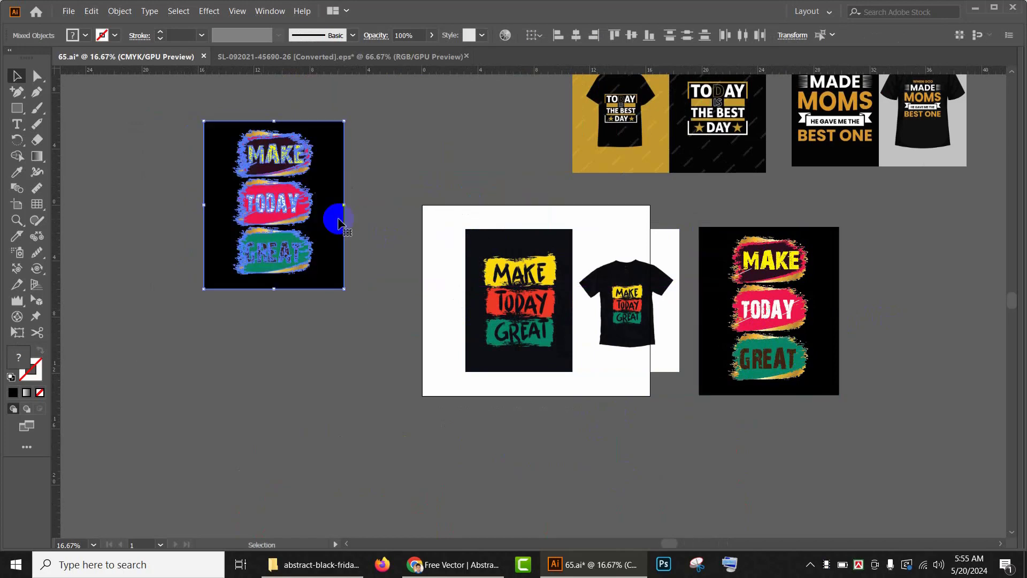
click(451, 178)
Step: Move the reference design image up and to the left
drag(859, 334, 670, 381)
drag(276, 228, 359, 206)
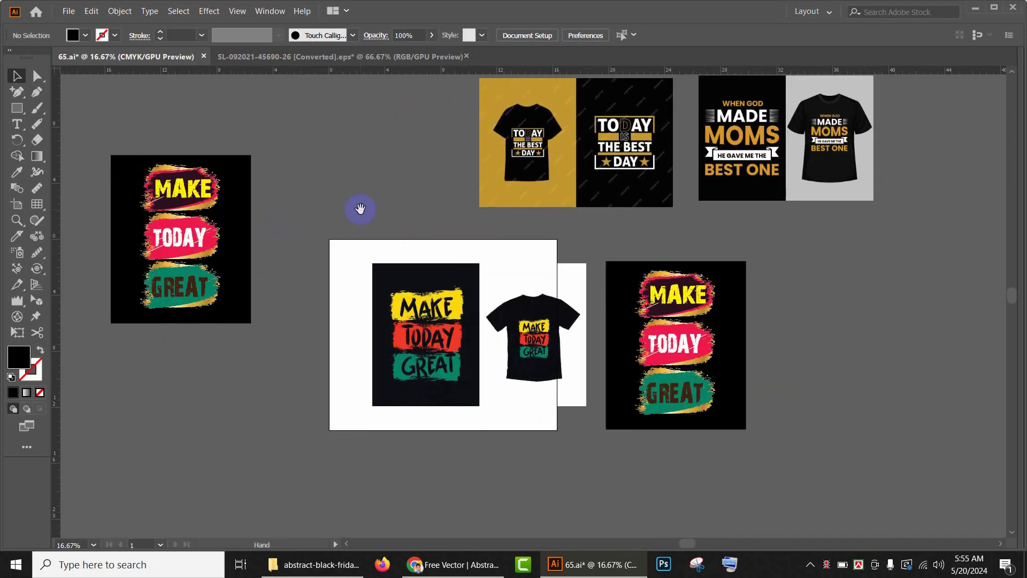
drag(523, 352, 410, 295)
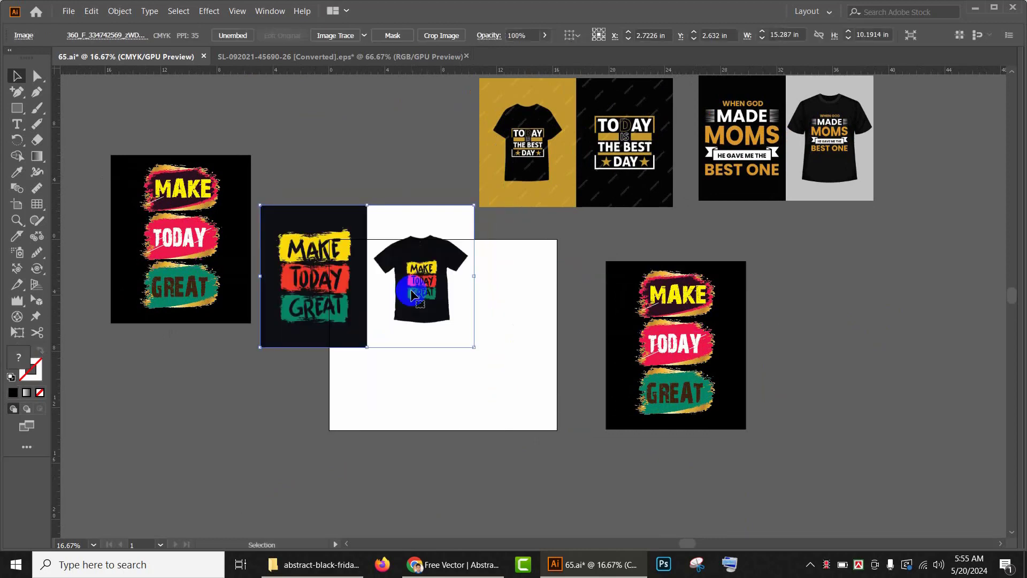
Step: Ungroup the MAKE banner on the duplicated poster, then ungroup its lettering into separate letters
scroll(199, 207, up, 2)
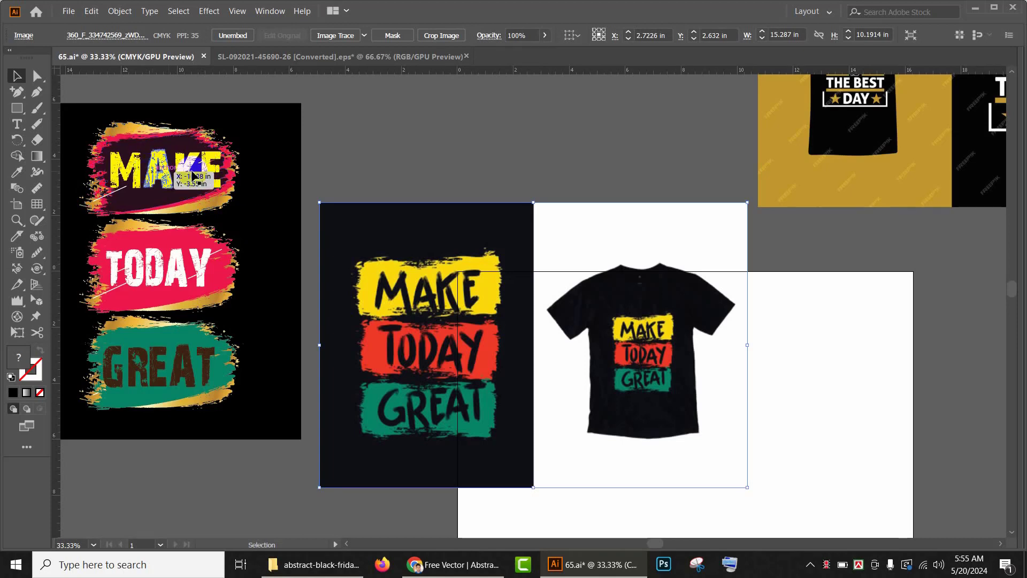
drag(291, 189, 519, 218)
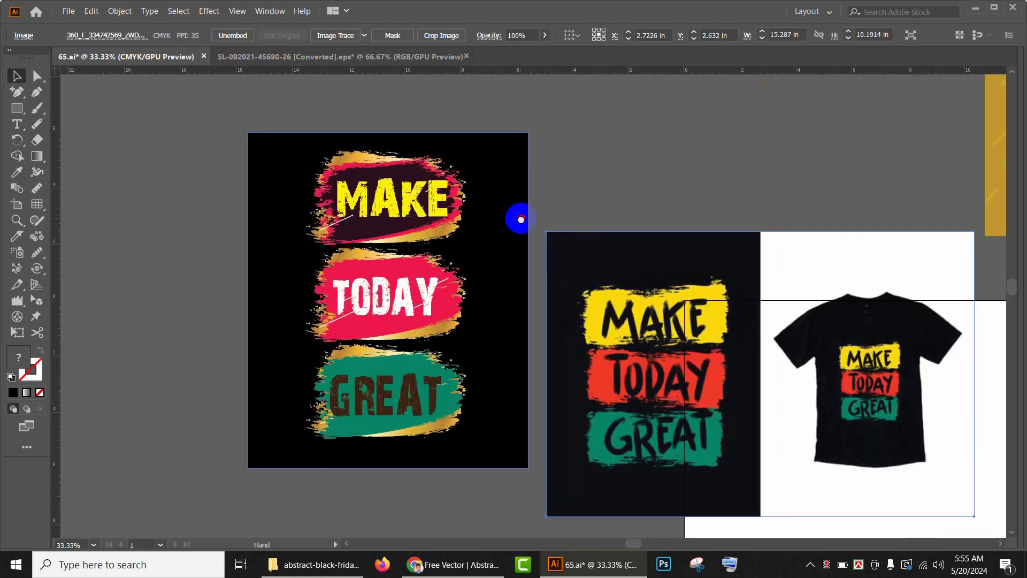
click(430, 214)
right_click(413, 208)
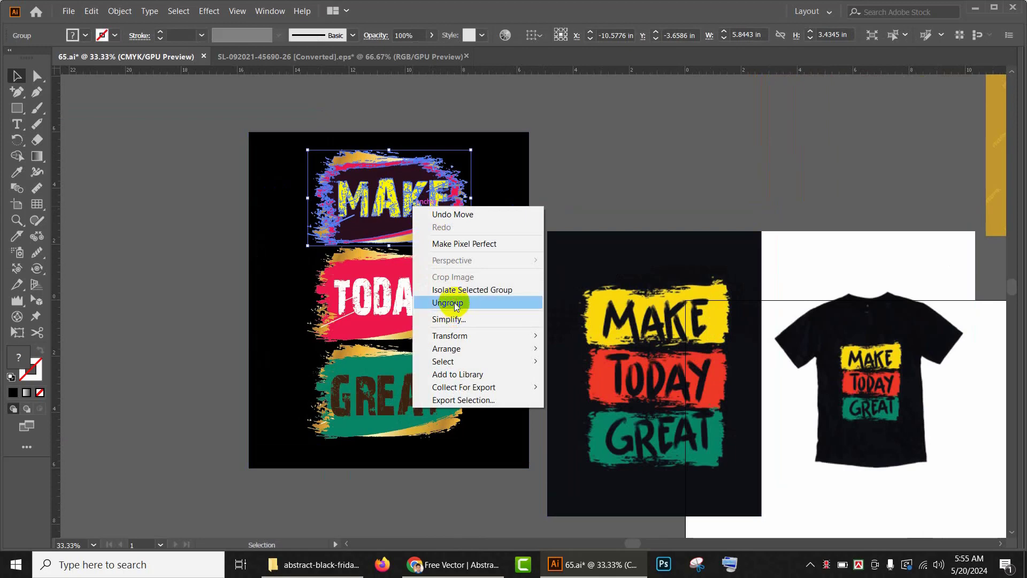
click(452, 303)
click(724, 135)
click(414, 194)
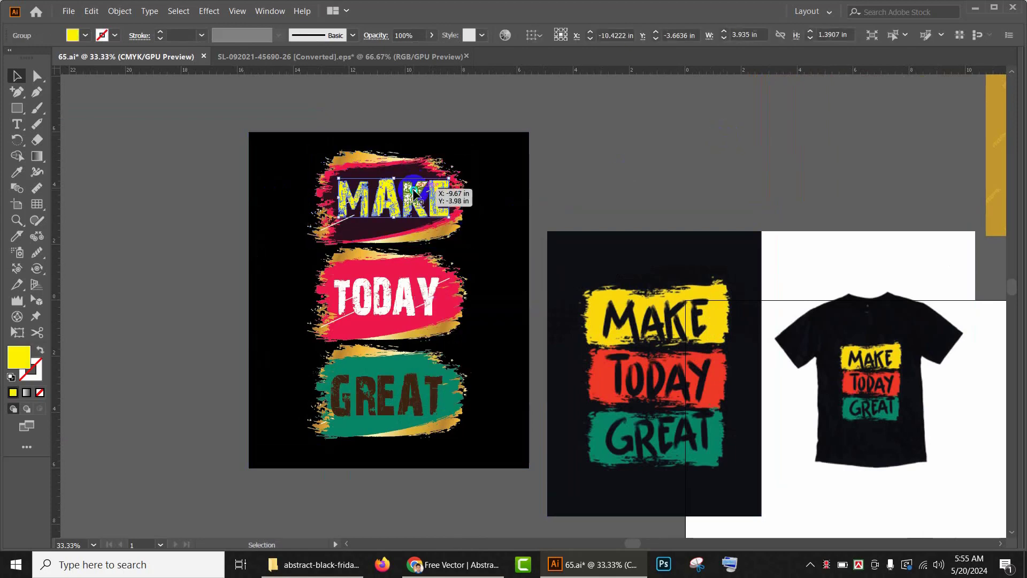
right_click(411, 188)
click(436, 286)
click(636, 174)
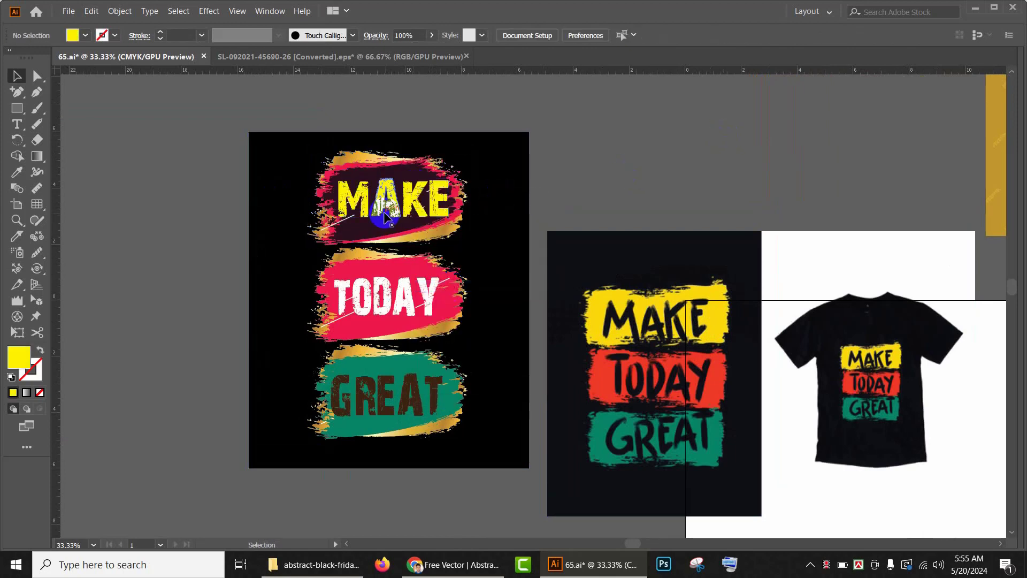
Step: Shift the A and E of MAKE up or down to stagger the lettering
scroll(367, 211, up, 2)
click(385, 205)
drag(403, 199, 399, 214)
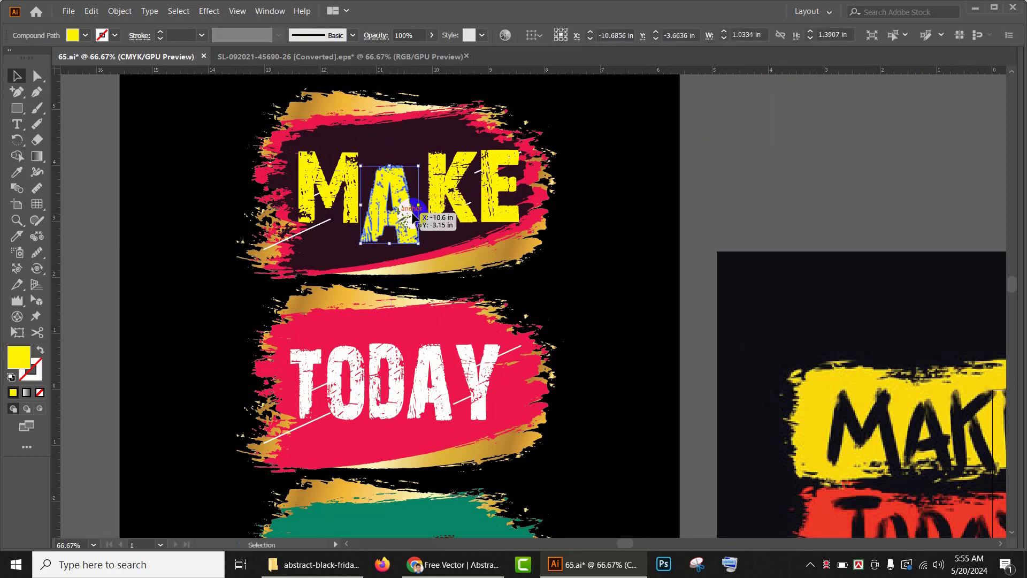
drag(461, 193, 495, 189)
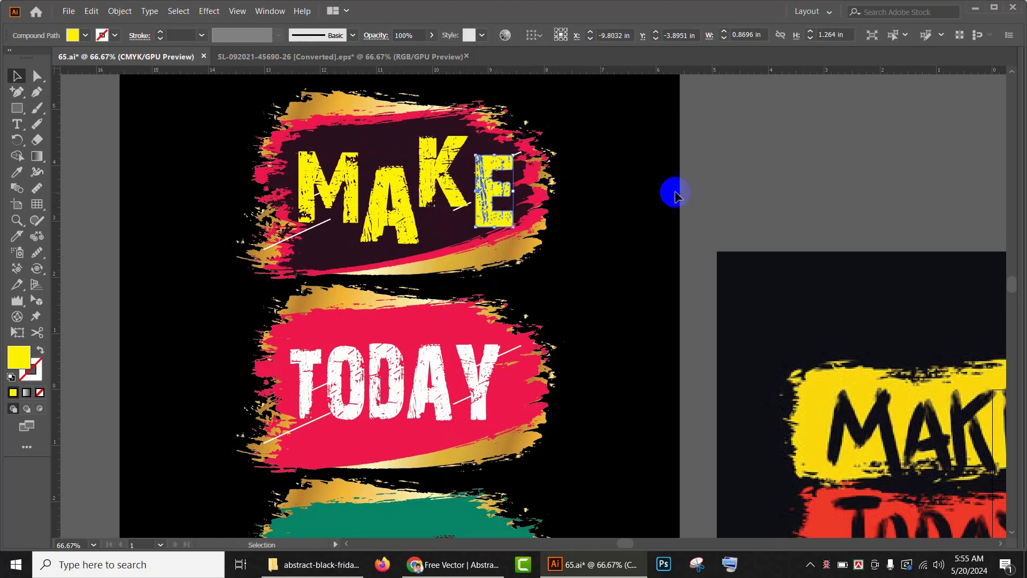
click(779, 144)
Step: Ungroup the GREAT banner on the duplicated poster, then ungroup its lettering into separate letters
scroll(706, 180, down, 3)
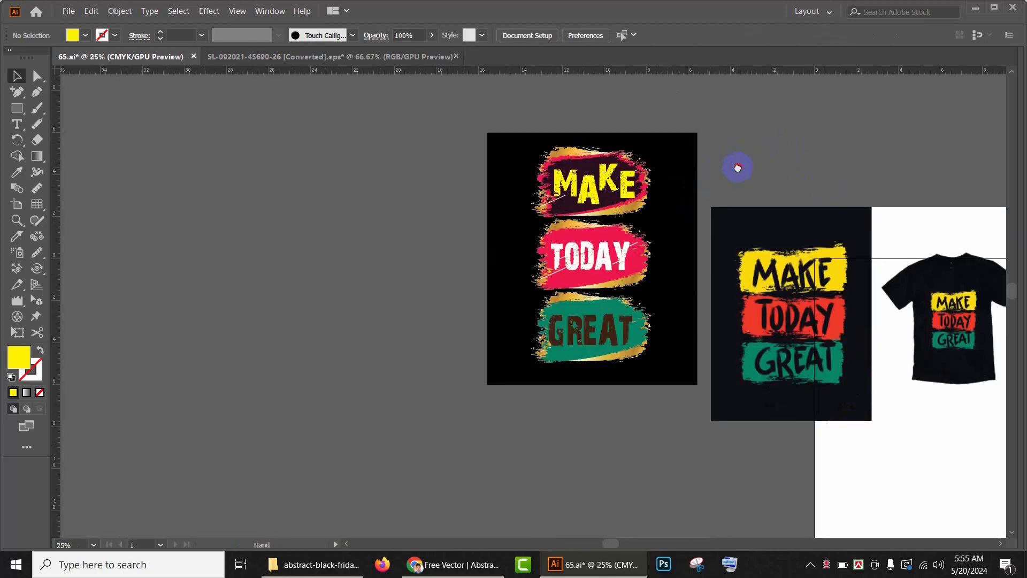
drag(736, 166, 642, 116)
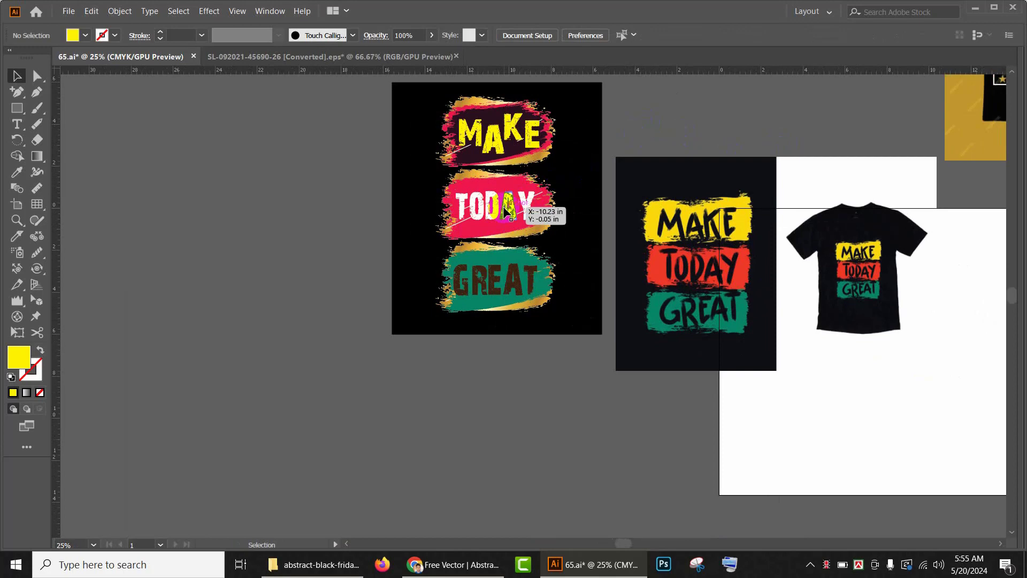
scroll(505, 210, down, 1)
scroll(554, 161, up, 1)
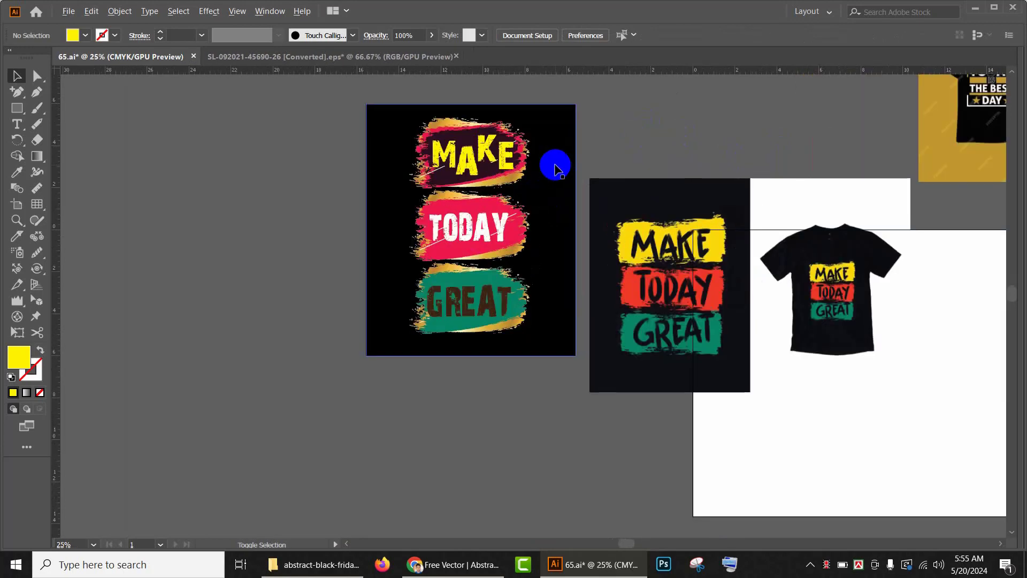
click(471, 298)
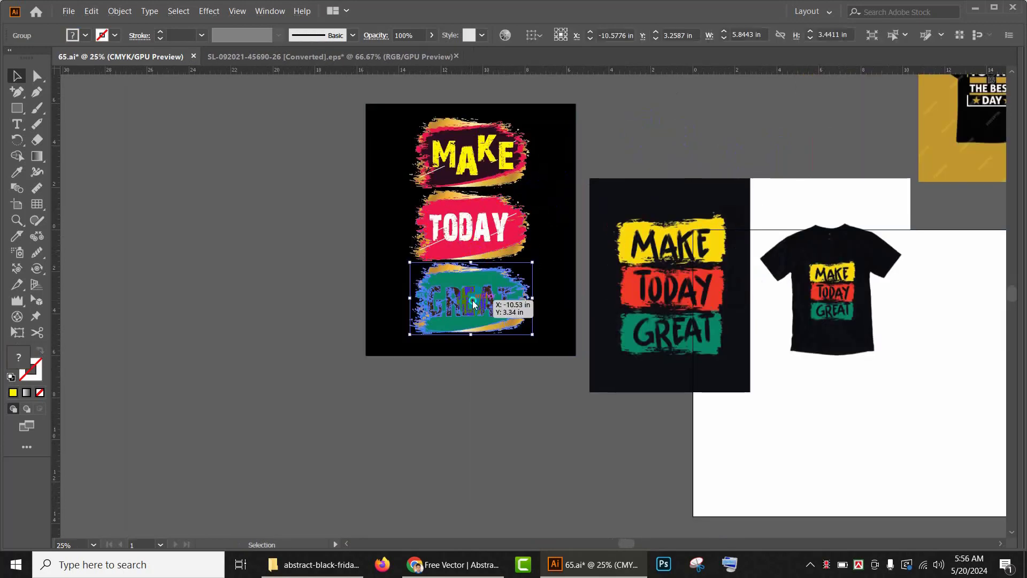
right_click(471, 298)
click(508, 397)
click(477, 357)
scroll(456, 287, up, 1)
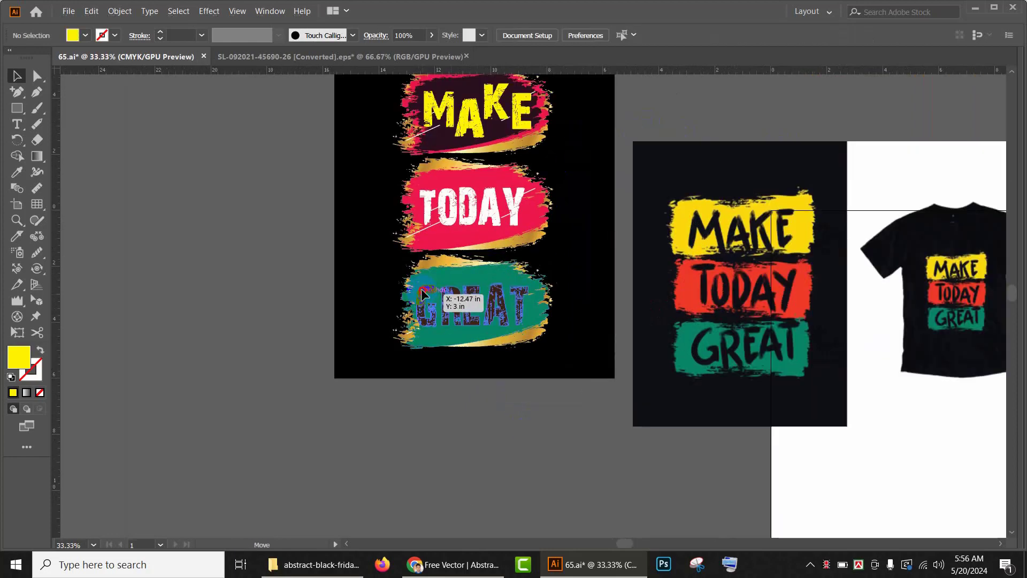
click(452, 298)
right_click(477, 293)
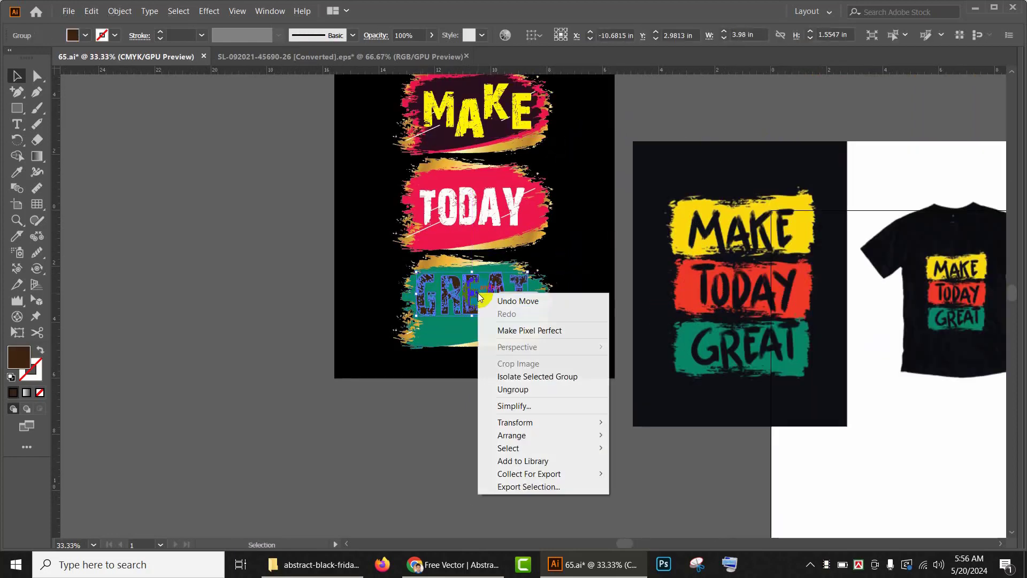
click(515, 388)
Step: Shift letters of GREAT up and down to stagger the lettering
click(453, 311)
drag(454, 310, 500, 304)
drag(500, 305, 503, 318)
click(509, 378)
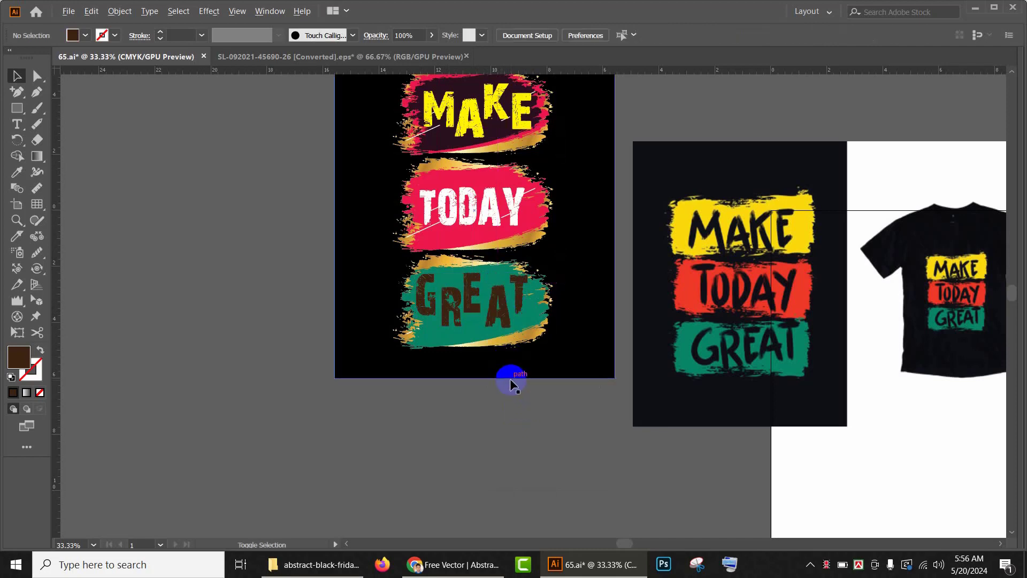
Step: Delete the reference image of the original T-shirt design
scroll(510, 378, down, 1)
drag(540, 378, 493, 410)
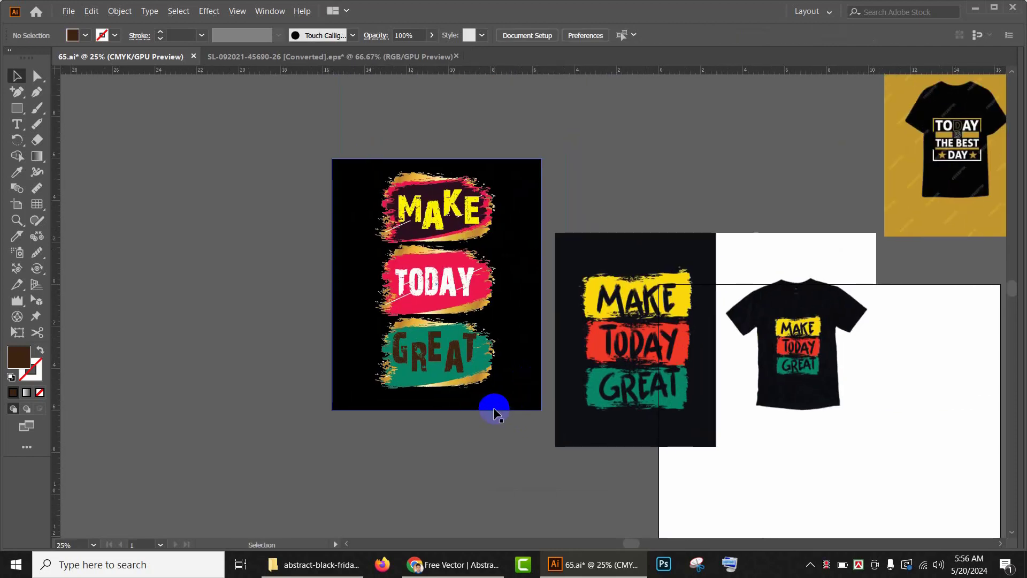
click(468, 319)
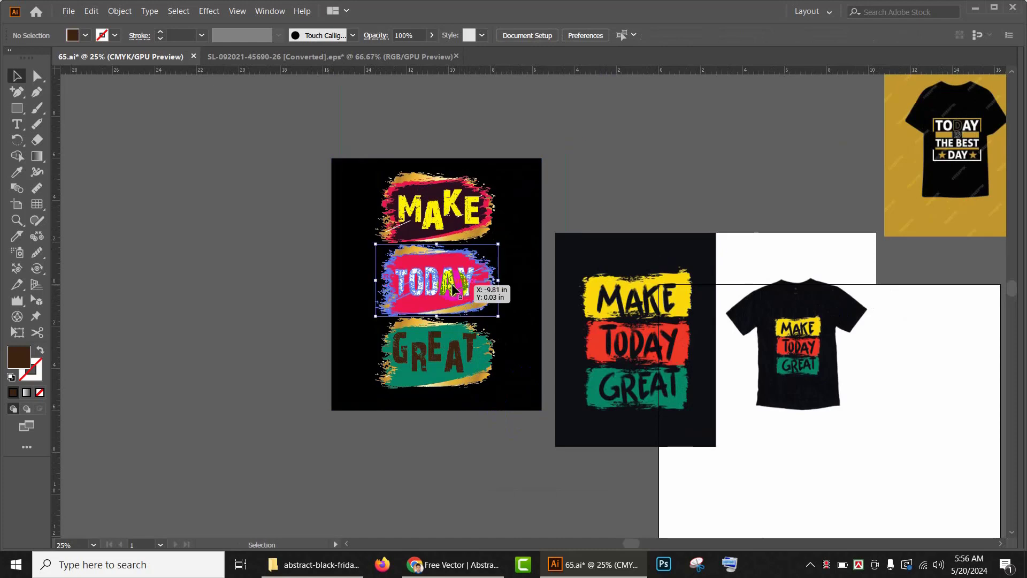
drag(777, 442, 593, 420)
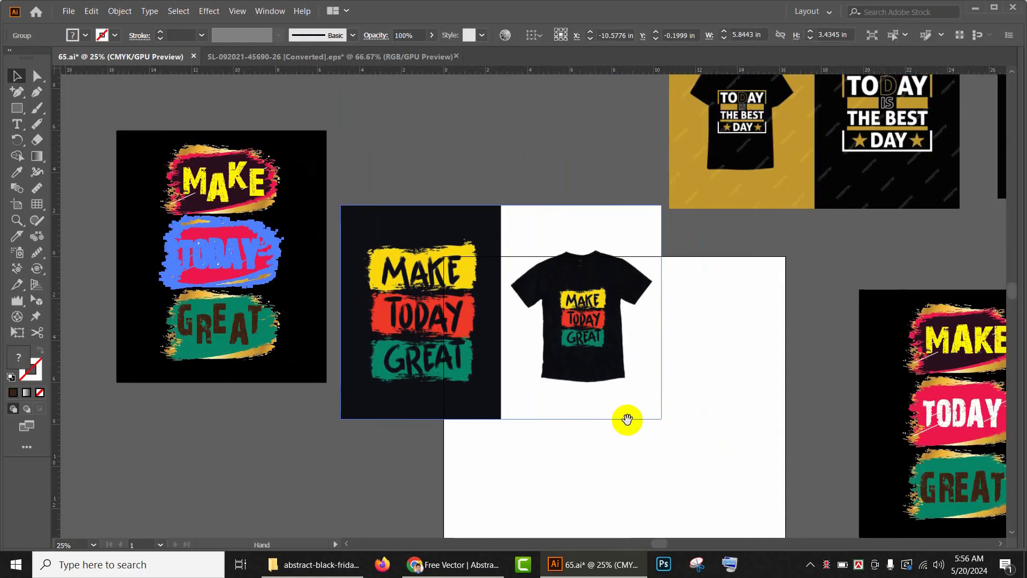
drag(669, 414, 642, 397)
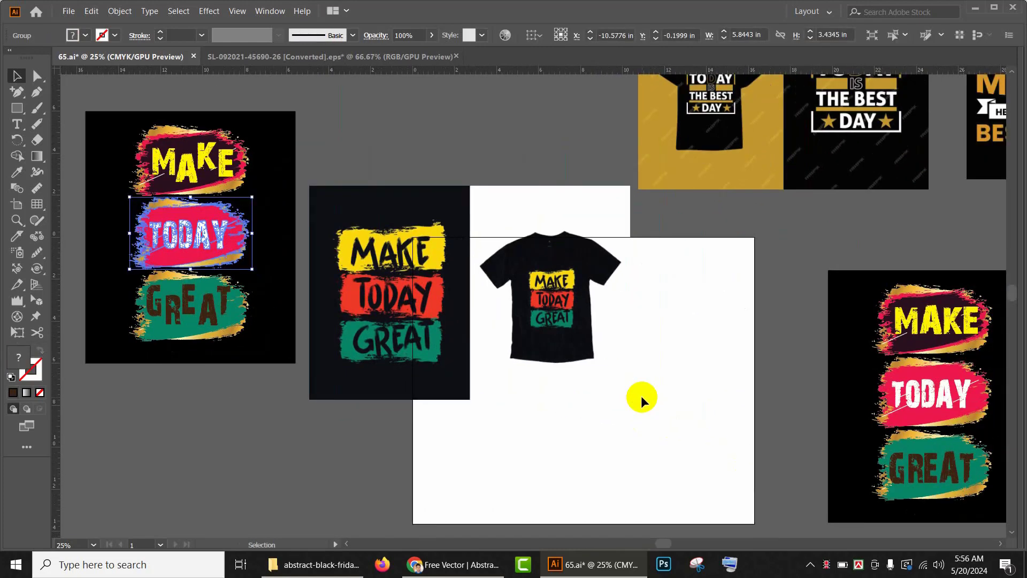
click(685, 386)
click(556, 331)
key(Delete)
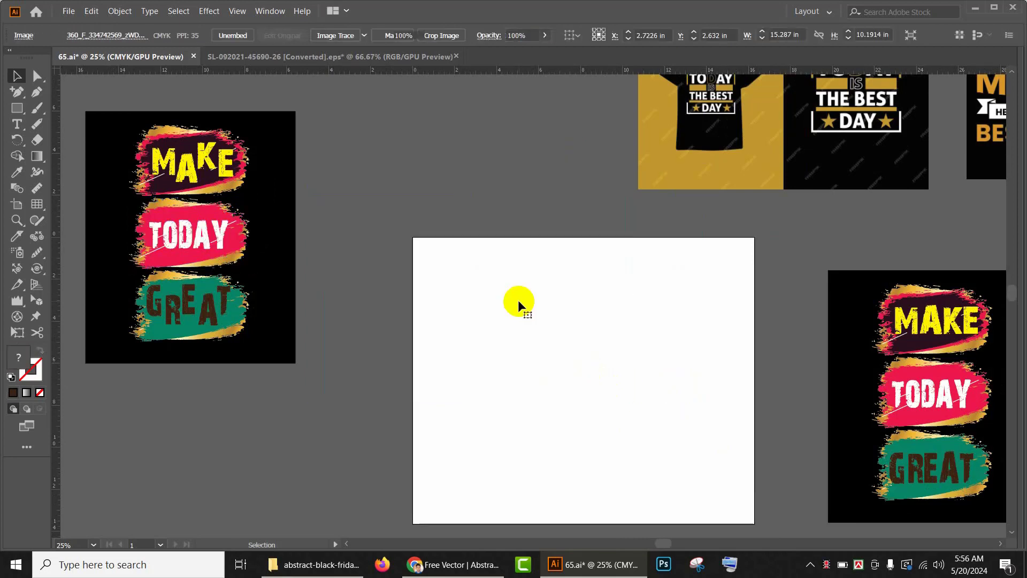
Step: Delete the MAKE, TODAY and GREAT banners from the original poster on the right
drag(461, 310, 498, 326)
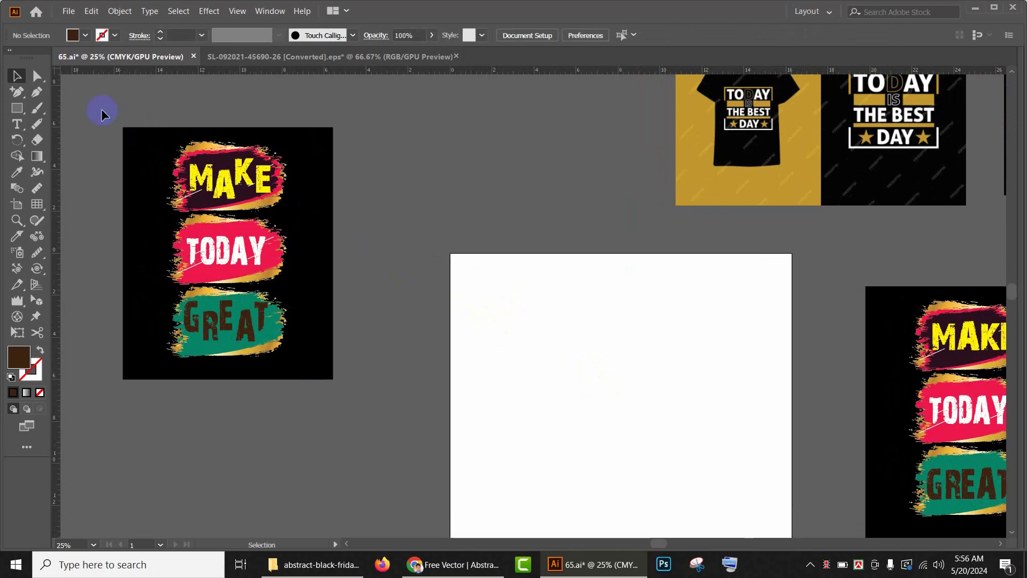
key(ctrl+a)
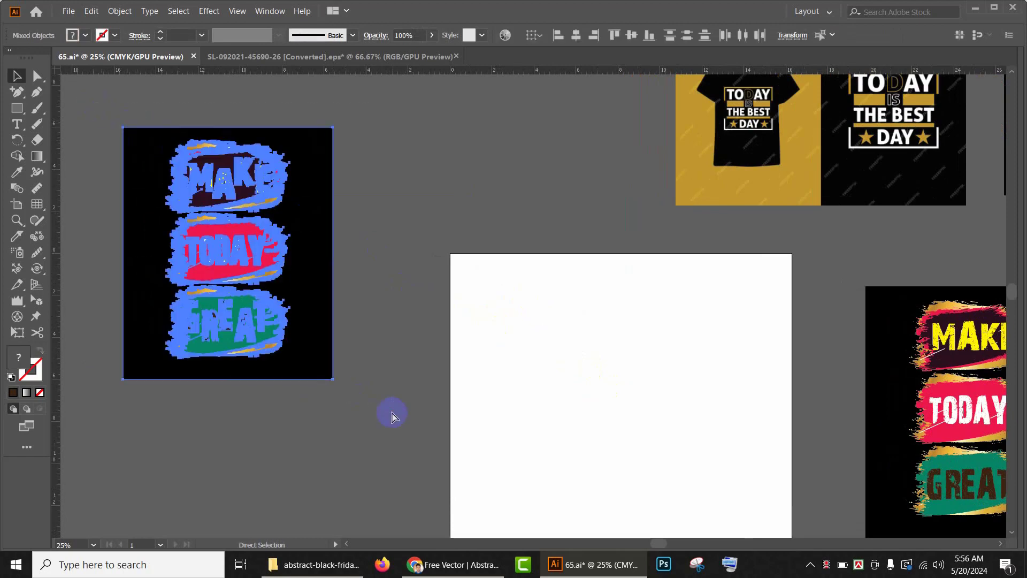
drag(488, 344, 239, 320)
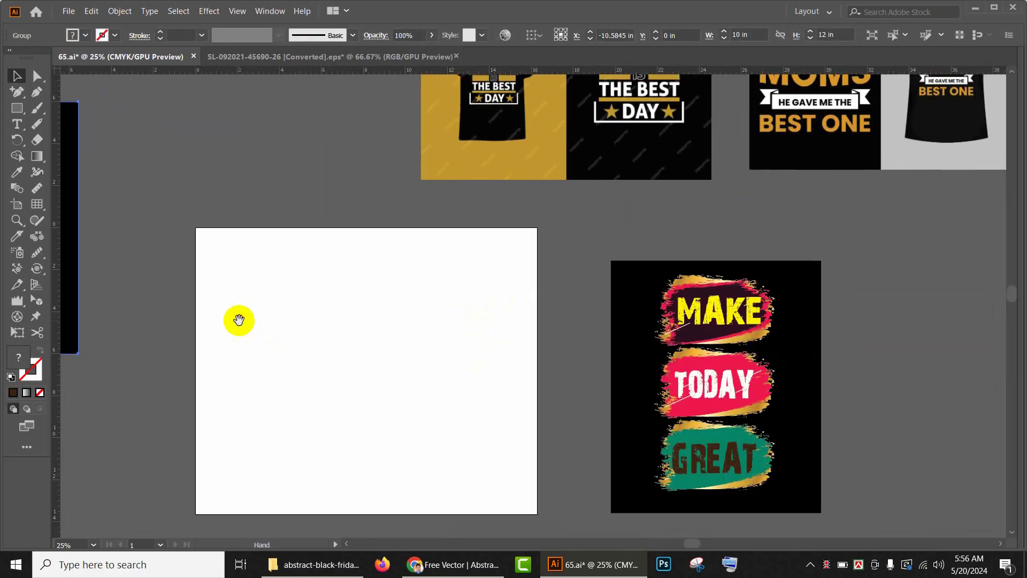
click(655, 316)
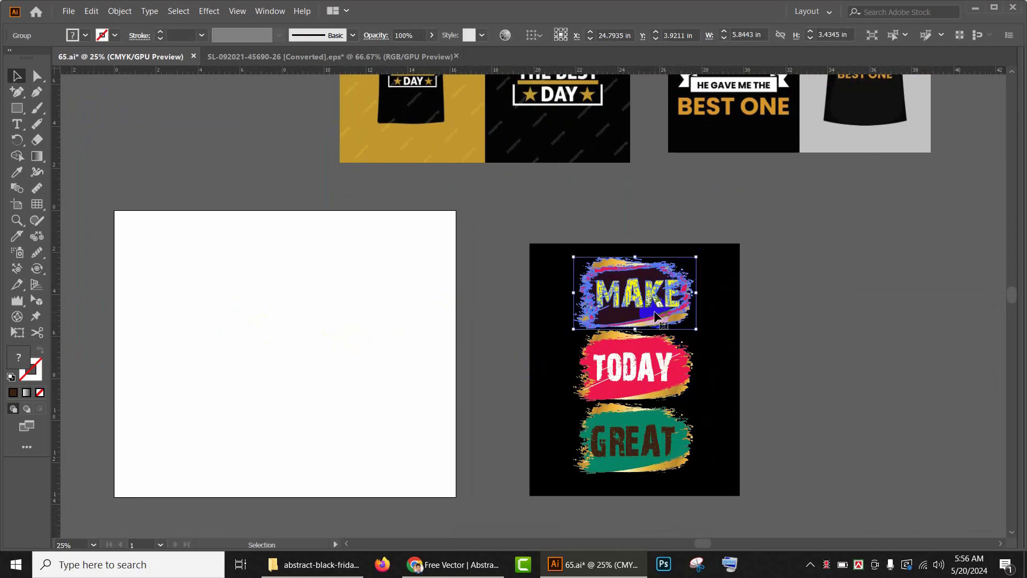
key(Delete)
click(631, 357)
key(Delete)
click(662, 428)
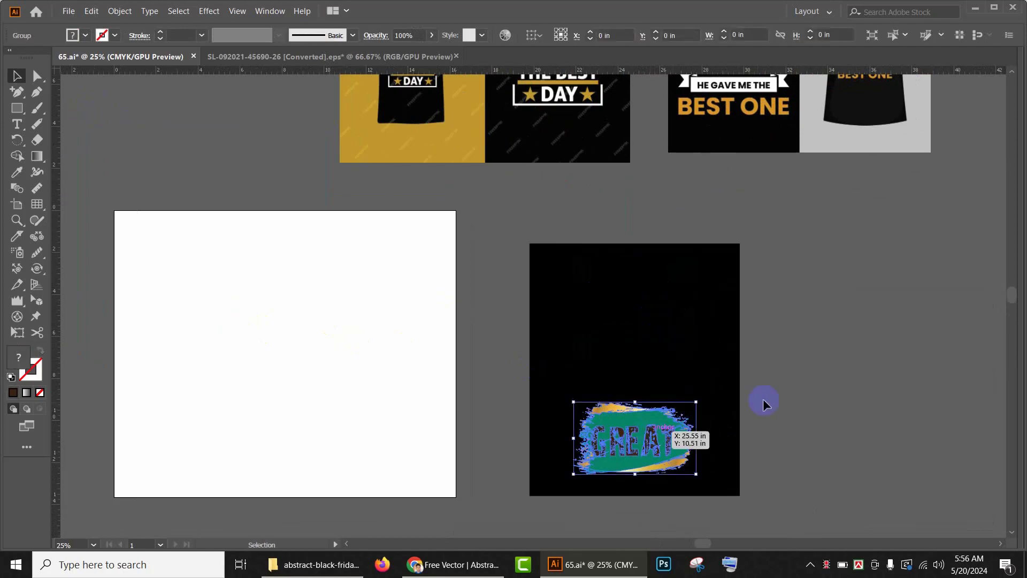
key(Delete)
click(703, 345)
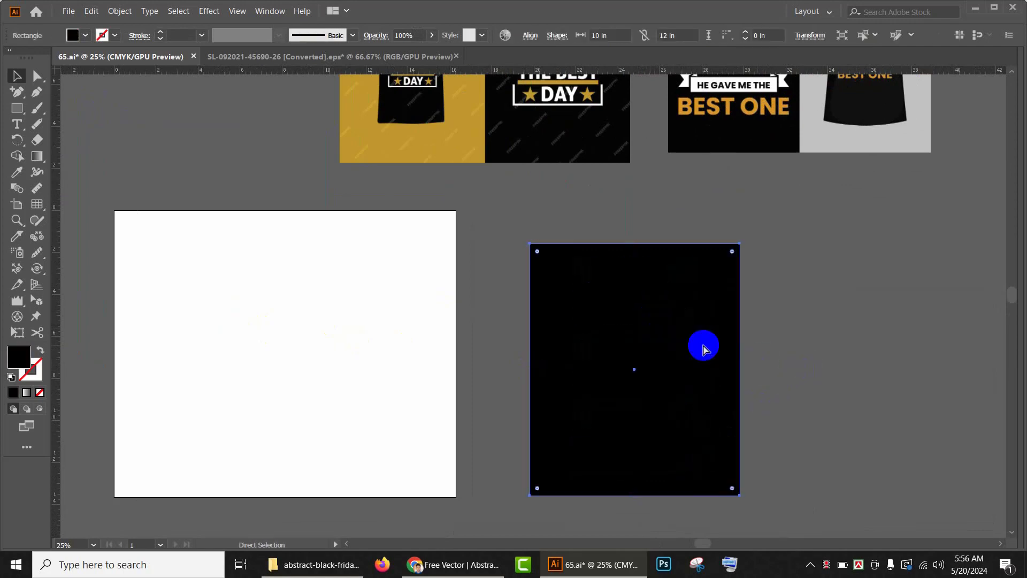
shift+click(704, 348)
scroll(559, 297, up, 3)
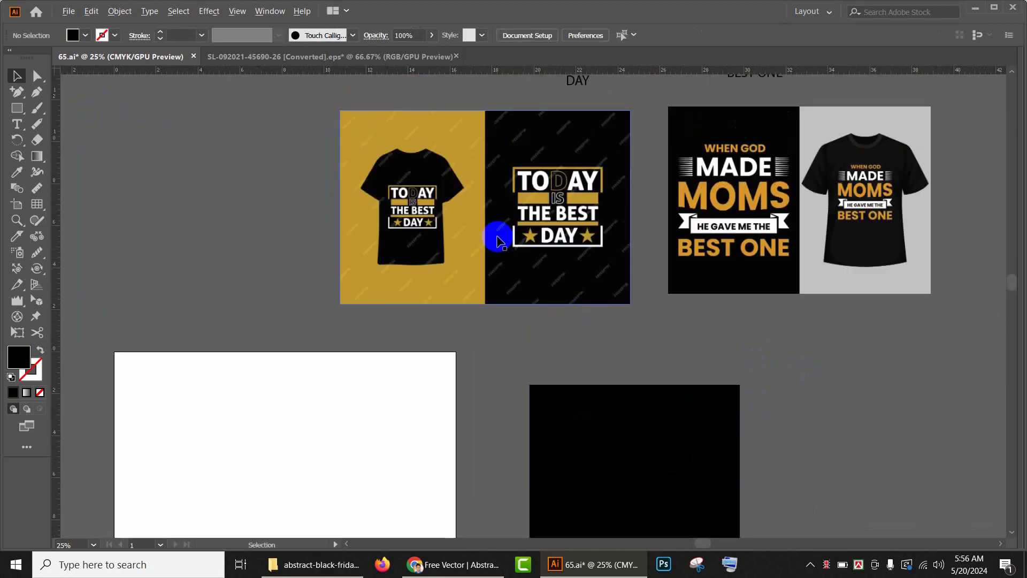
Step: Move the TODAY IS THE BEST DAY text beside the empty black artboard and the new reference image onto the white artboard
scroll(485, 232, up, 2)
scroll(485, 231, down, 4)
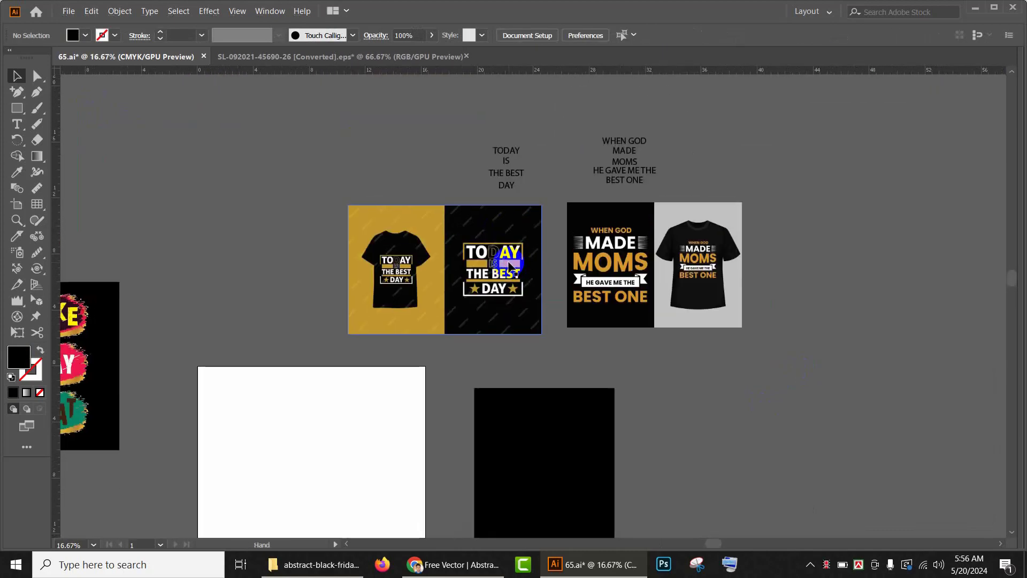
click(524, 181)
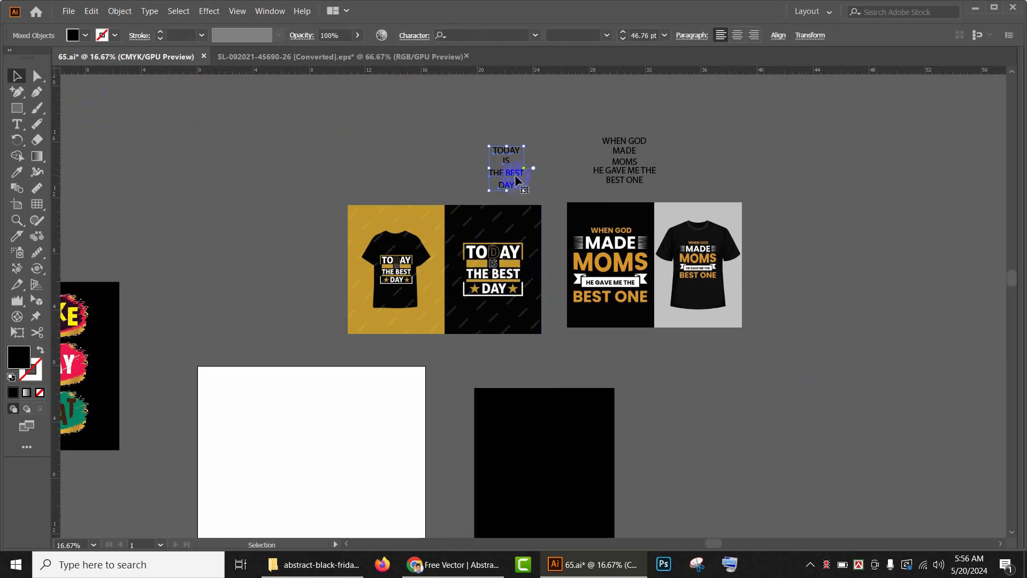
drag(516, 180, 709, 463)
drag(448, 259, 367, 455)
drag(530, 476, 525, 268)
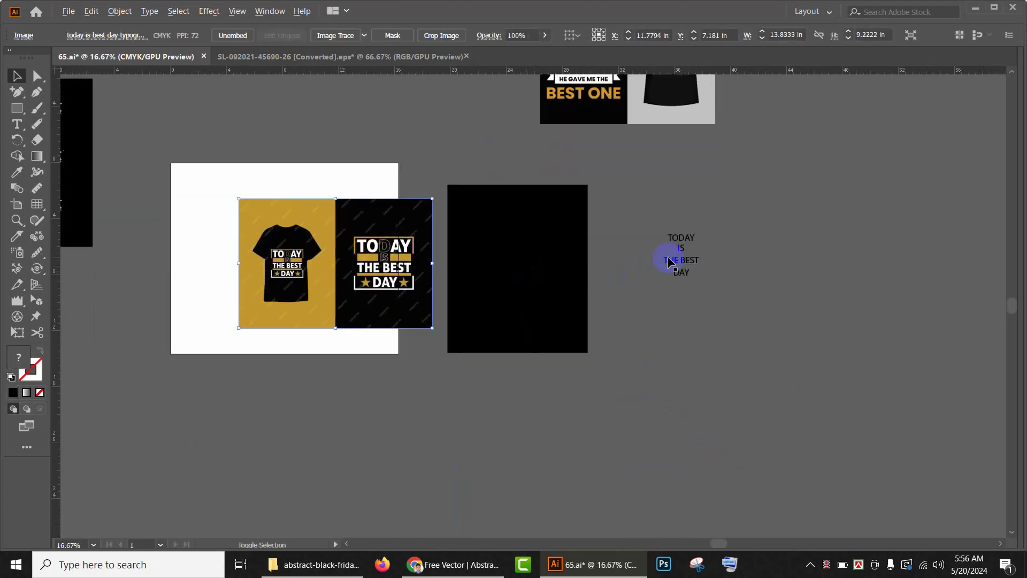
Step: Set the TODAY IS THE BEST DAY text's font to Bauhaus 93
scroll(670, 262, up, 1)
drag(658, 204, 764, 394)
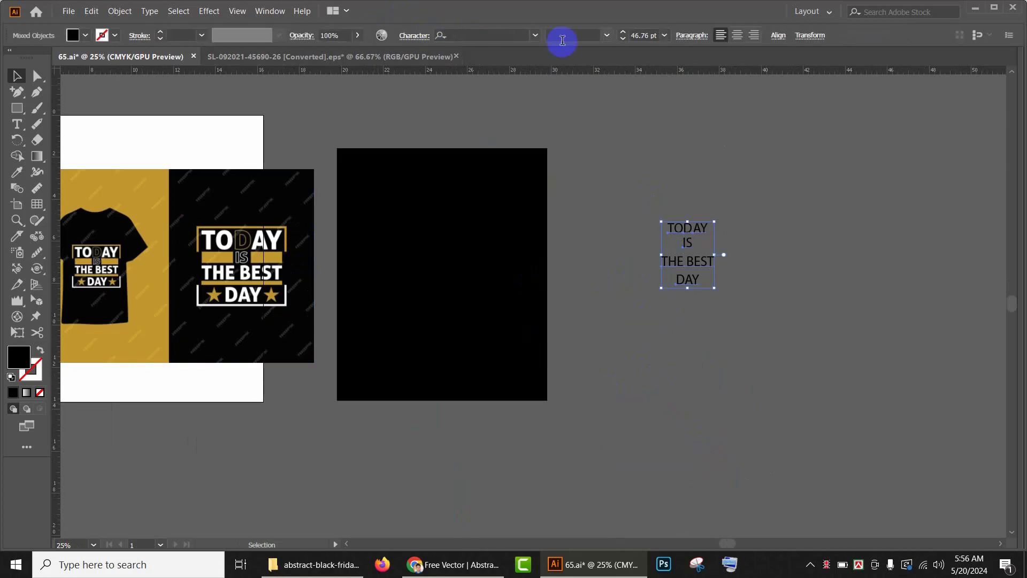
click(535, 36)
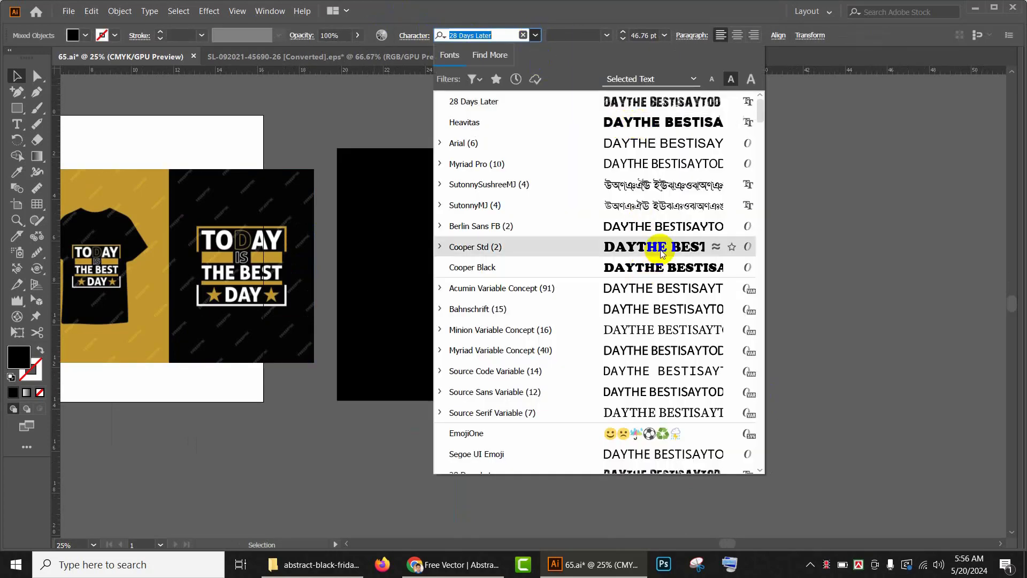
scroll(652, 252, down, 4)
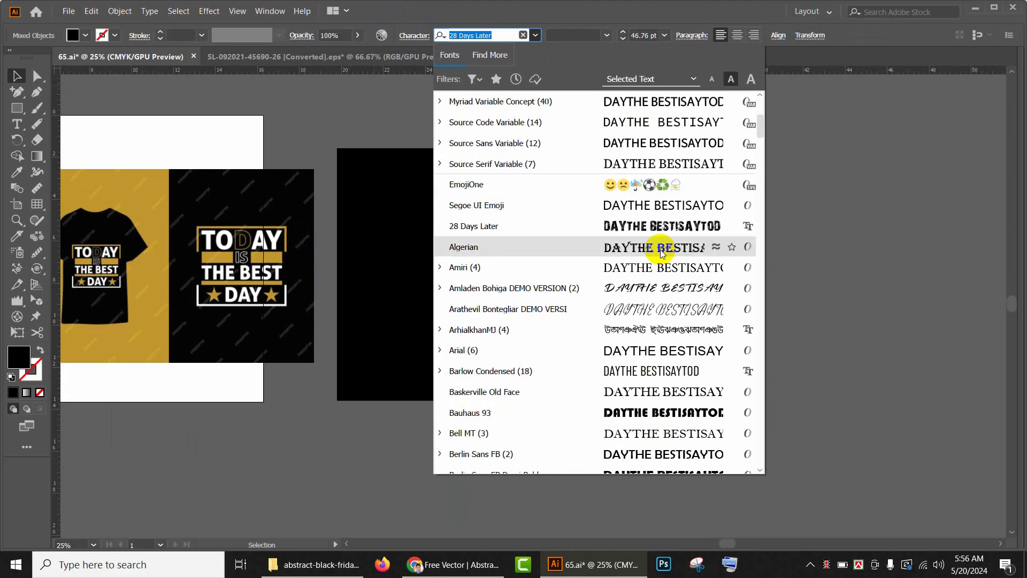
scroll(677, 342, down, 2)
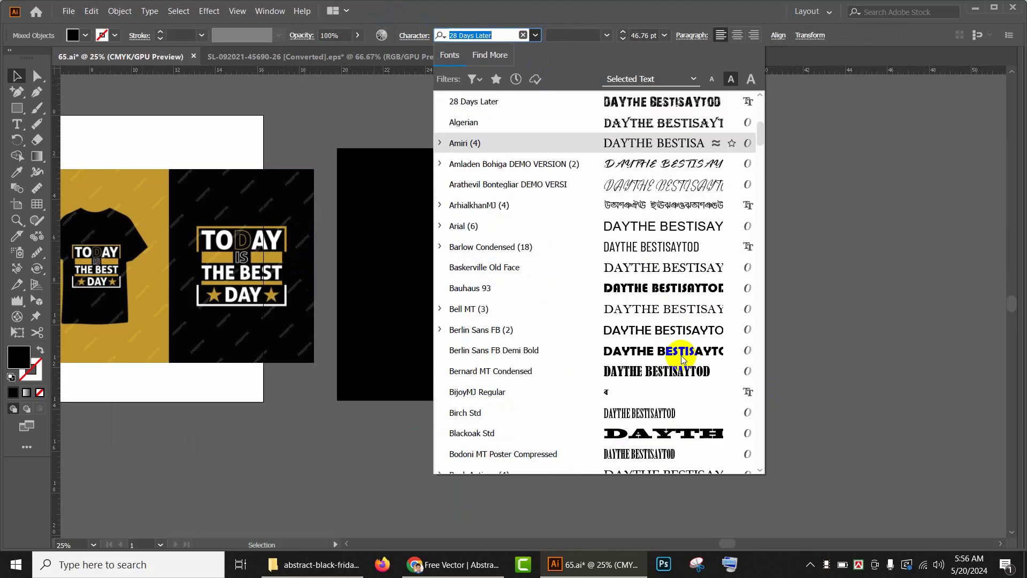
click(666, 280)
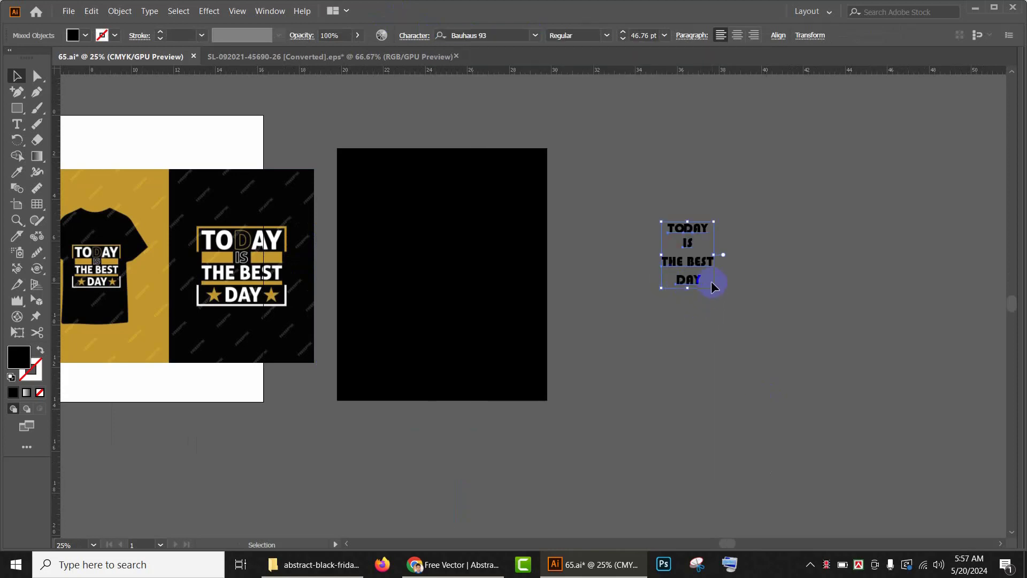
Step: Scale the text up to about 138 pt and change its font to Cooper Std Black
drag(713, 287, 766, 354)
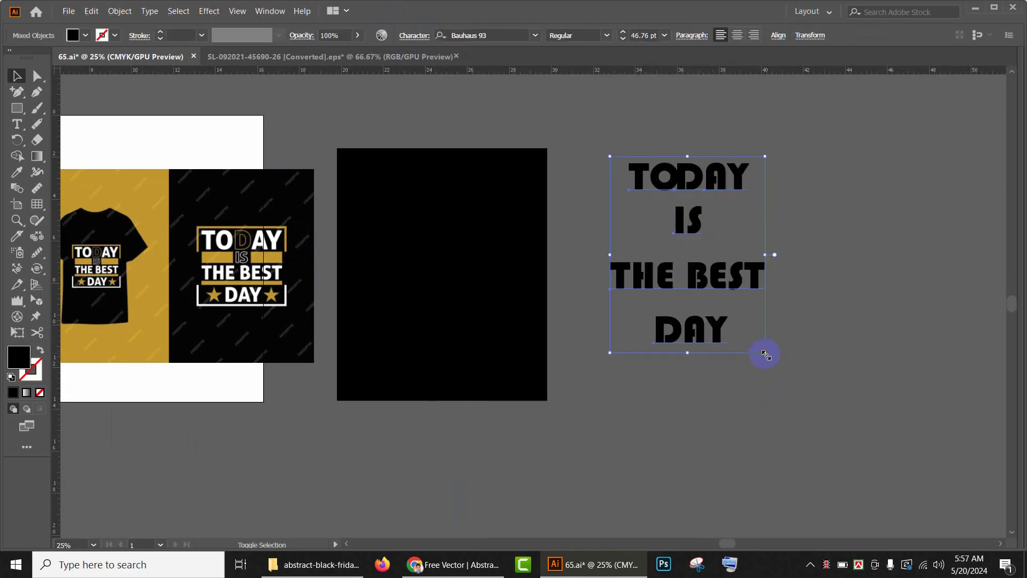
click(534, 34)
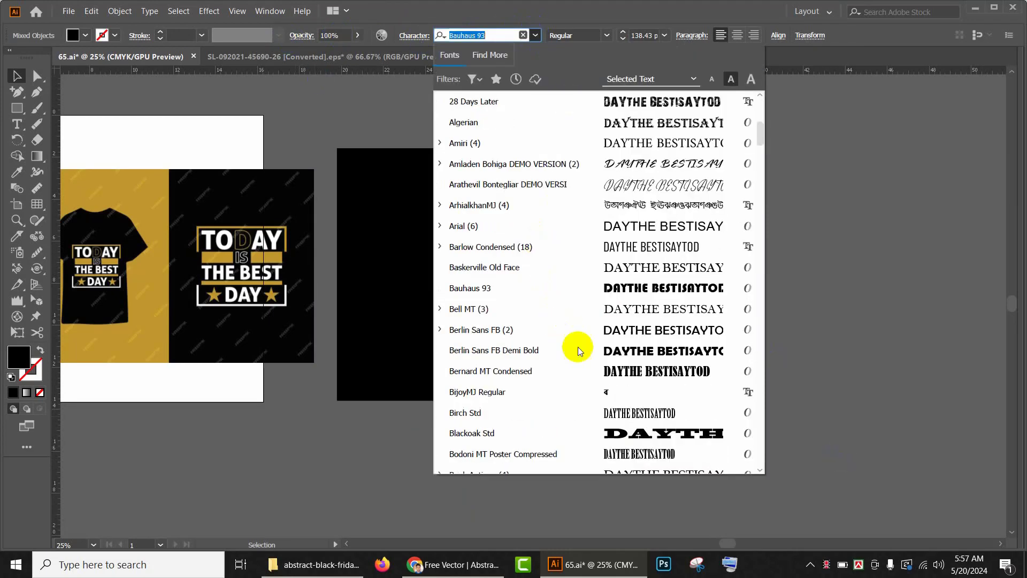
scroll(577, 350, down, 5)
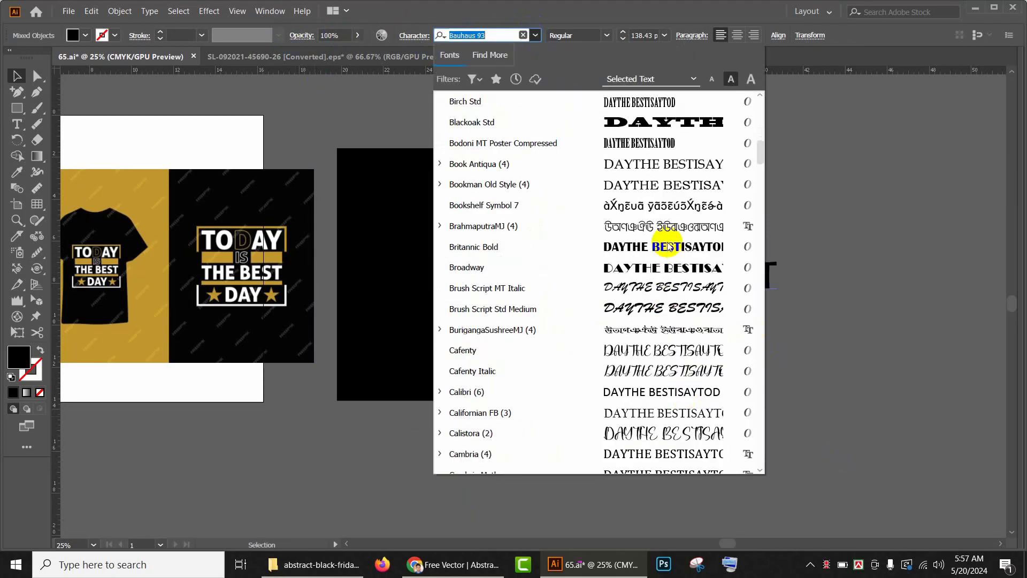
scroll(663, 383, down, 3)
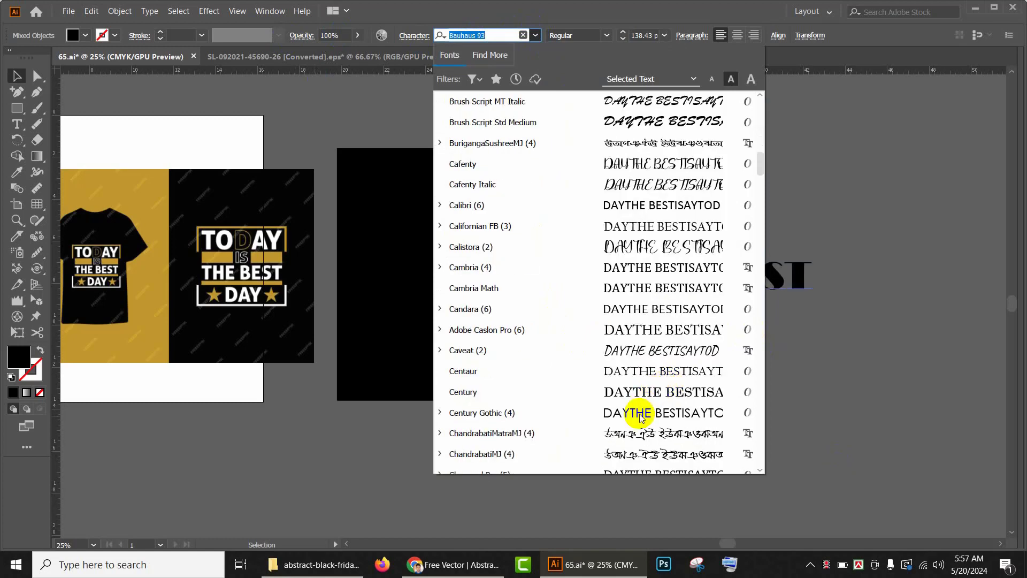
scroll(637, 398, down, 10)
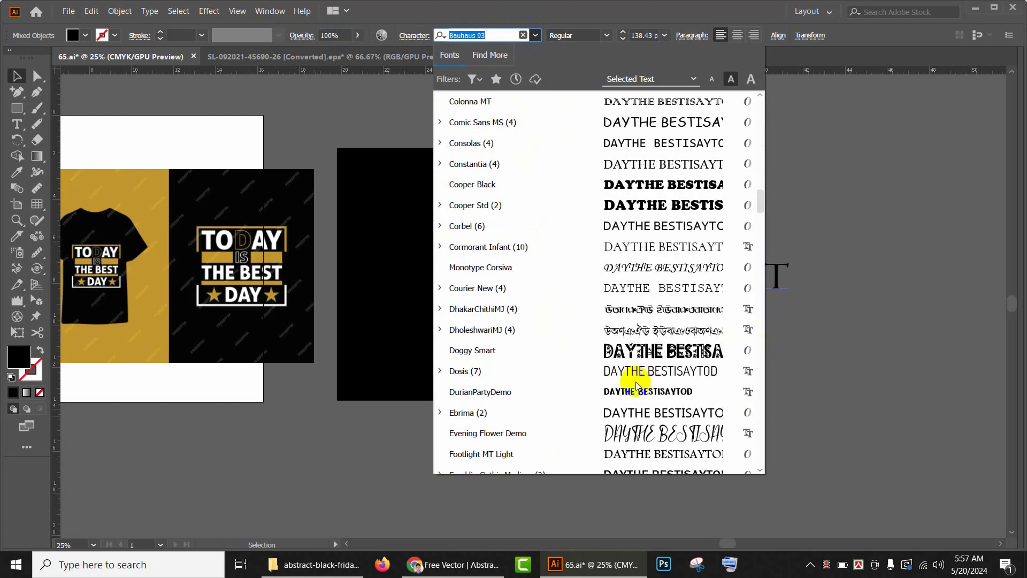
scroll(649, 219, up, 1)
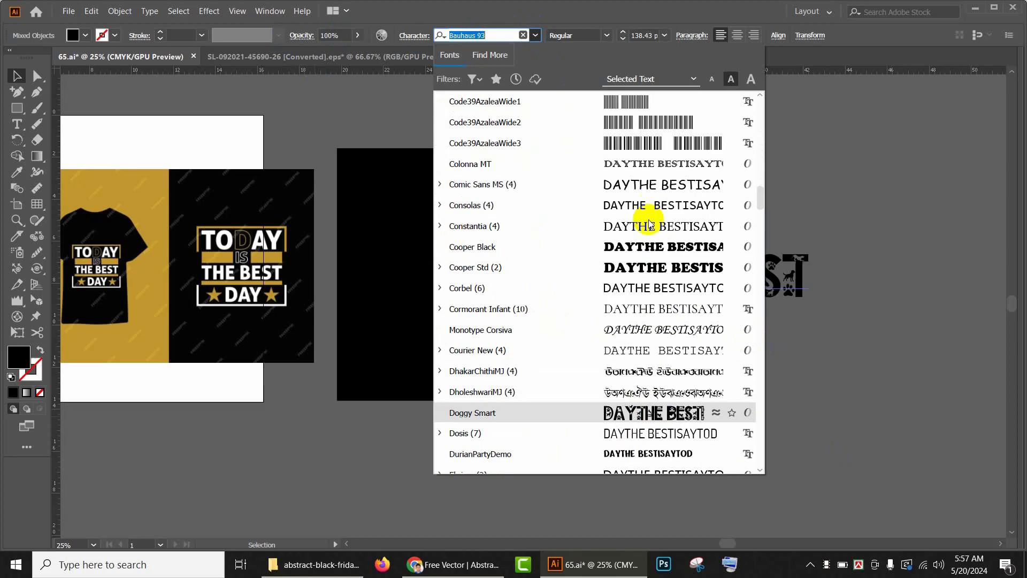
click(636, 267)
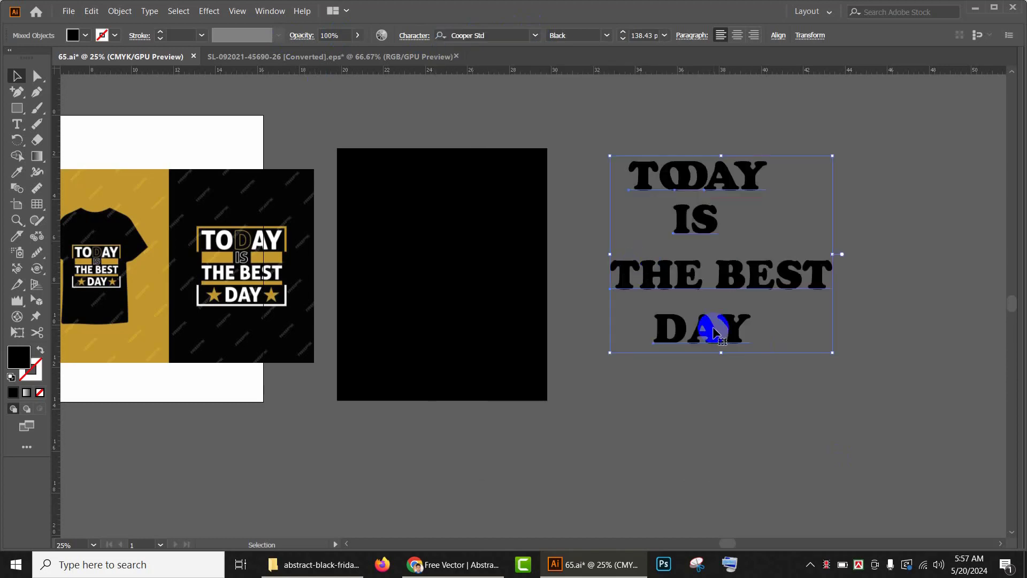
Step: Set the fill colour of the whole text to white
key(space)
drag(646, 317, 690, 318)
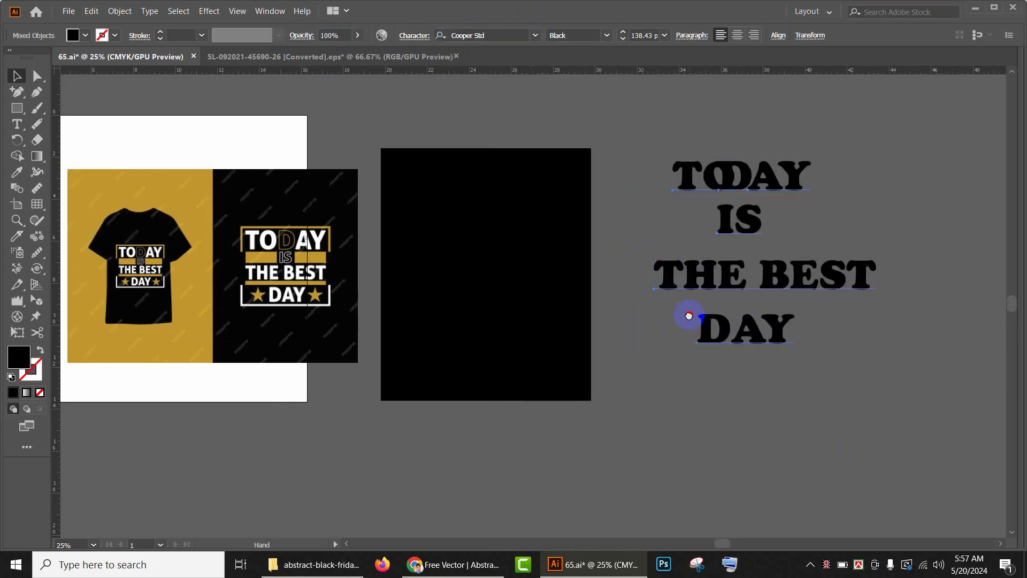
click(676, 142)
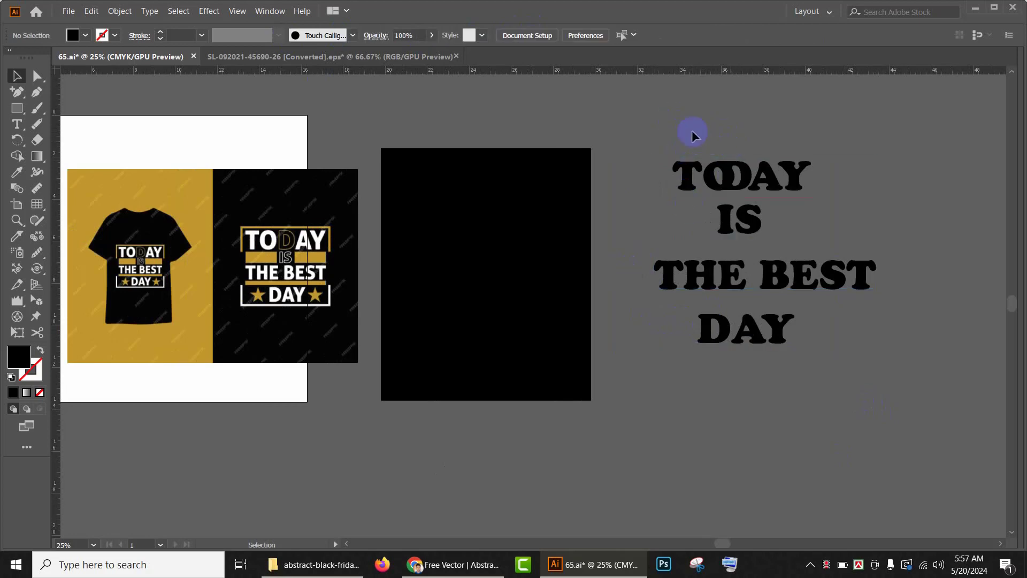
drag(693, 137, 905, 457)
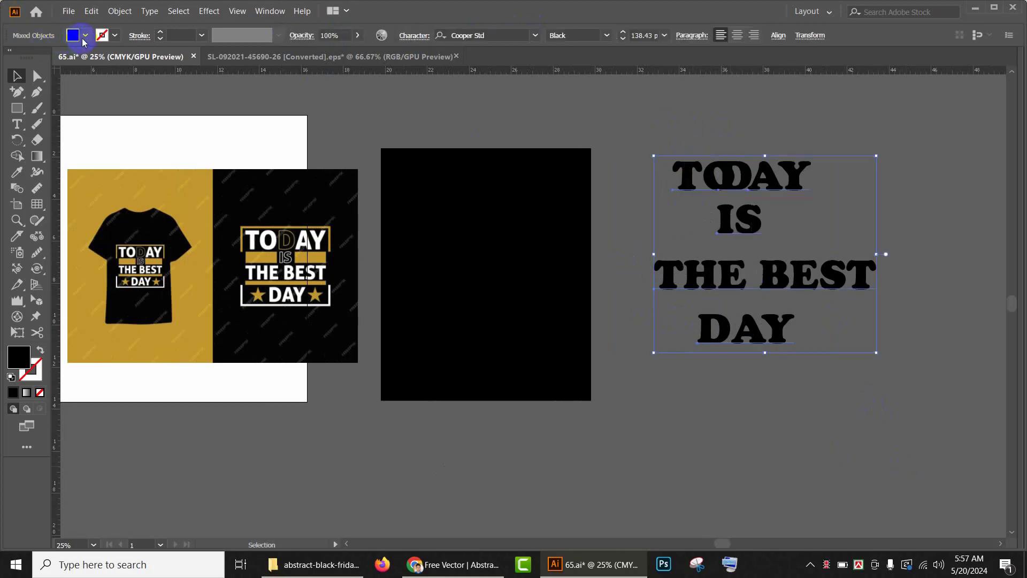
click(85, 36)
click(28, 58)
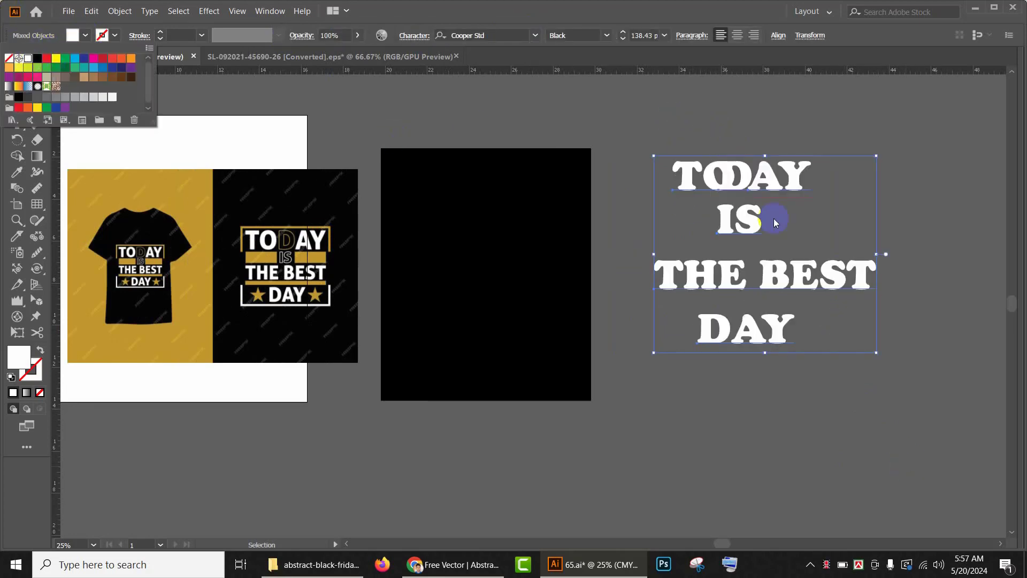
Step: Bring the white text to the front of the stacking order
click(737, 193)
right_click(789, 276)
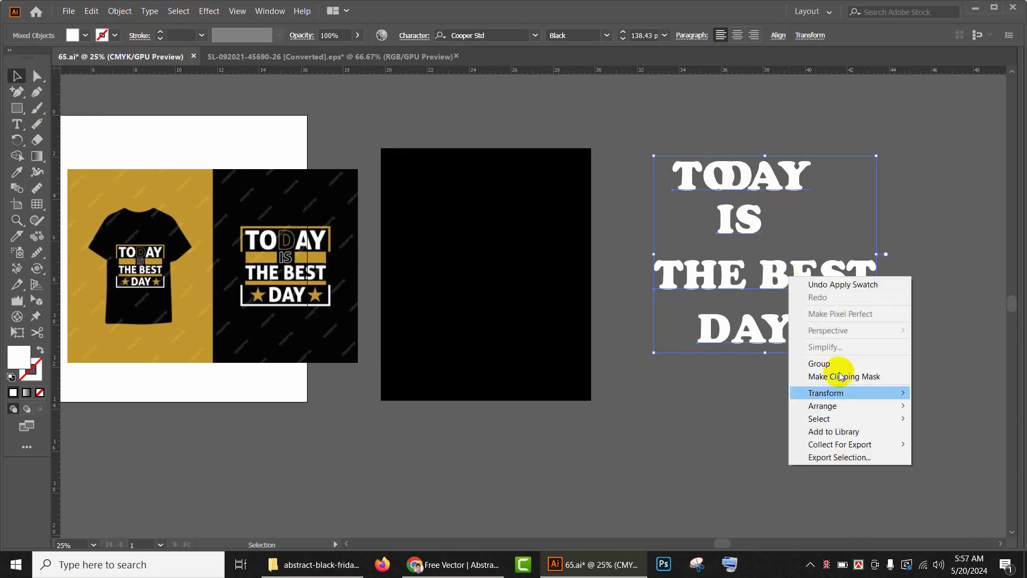
mouse_move(849, 406)
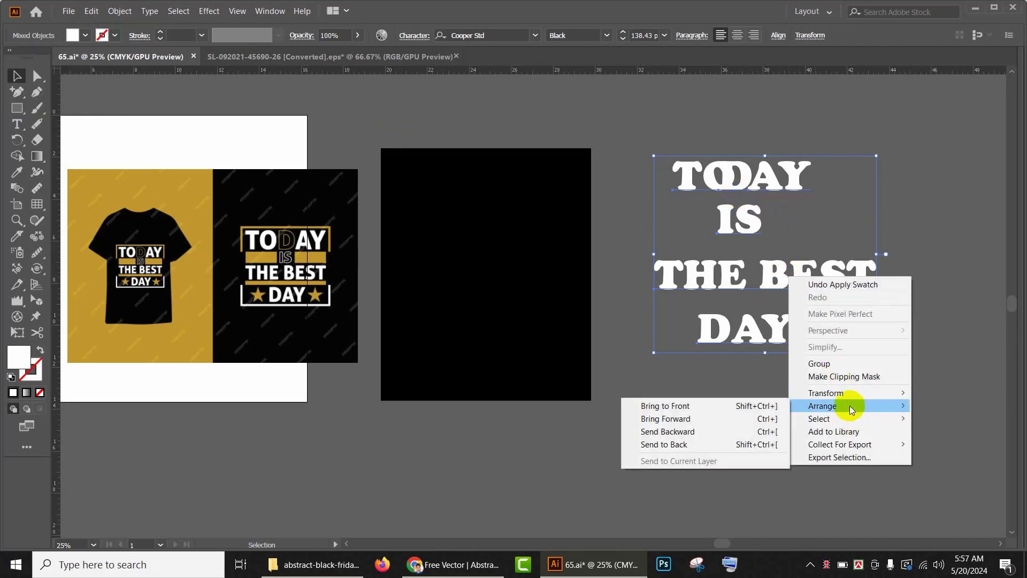
click(700, 406)
click(805, 372)
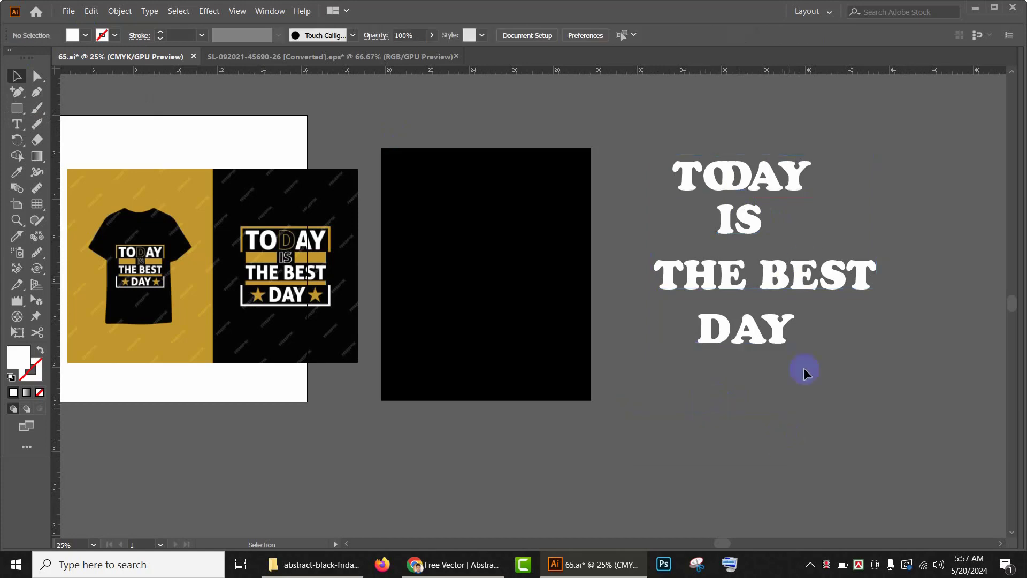
Step: Move the TODAY line to the top of the black artboard
drag(685, 182, 436, 182)
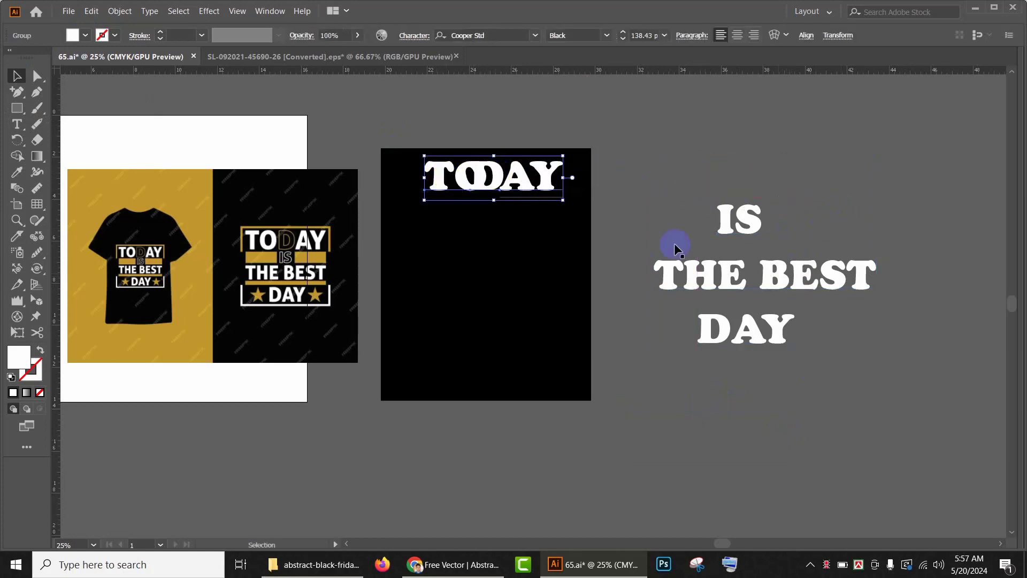
scroll(428, 284, up, 3)
drag(474, 245, 443, 244)
Step: Ungroup the TODAY lettering and reassemble its D and AY letters on the black artboard
right_click(696, 198)
click(729, 291)
click(738, 218)
drag(699, 195, 498, 250)
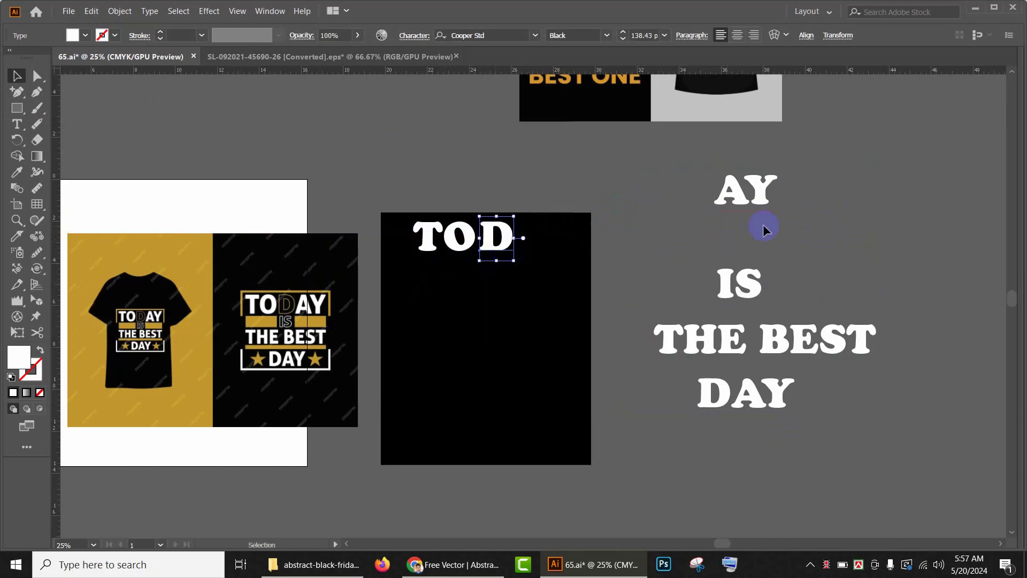
drag(749, 199, 553, 242)
Step: Enlarge the letter D in TODAY slightly
click(680, 219)
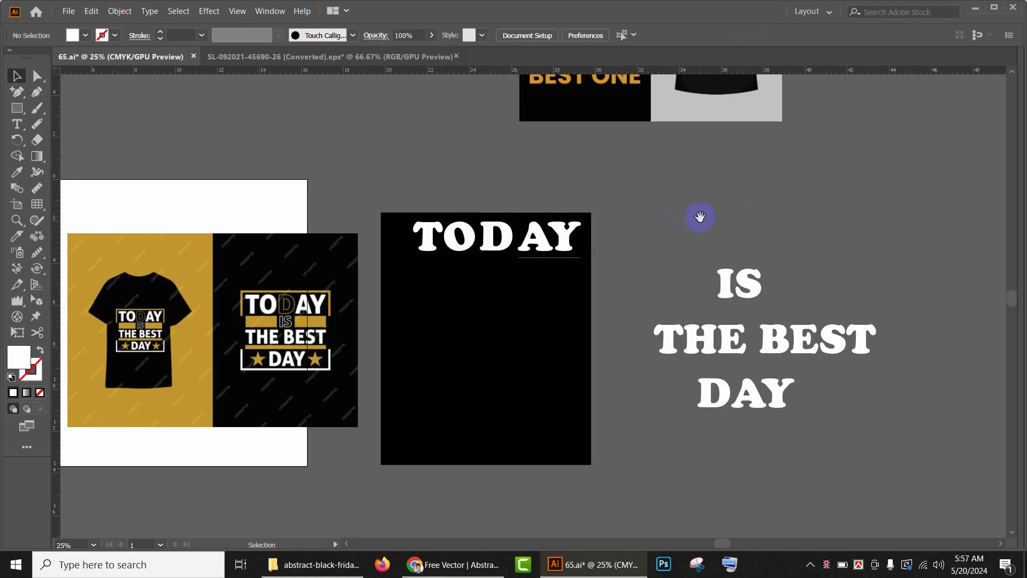
click(489, 238)
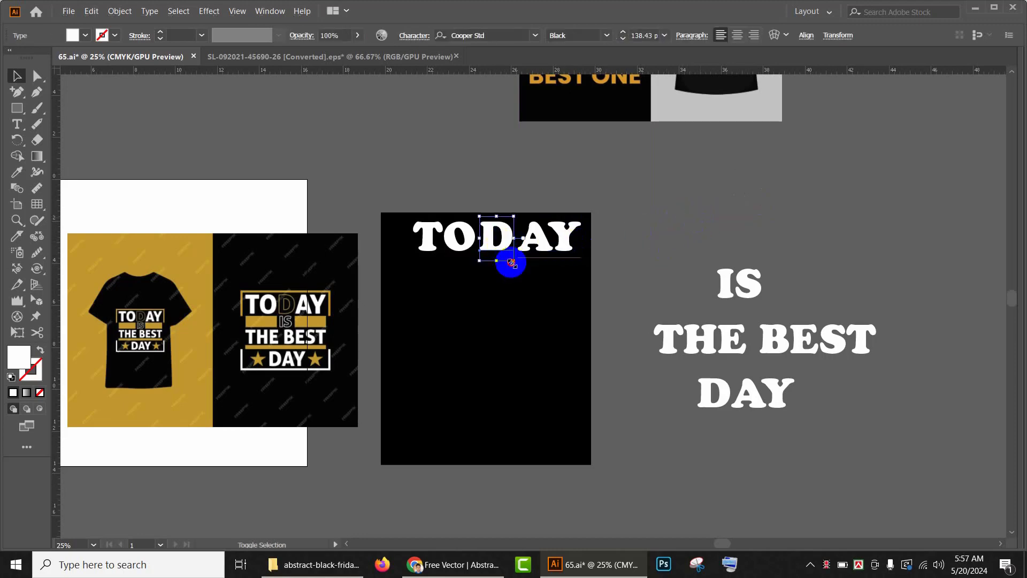
drag(512, 263, 516, 264)
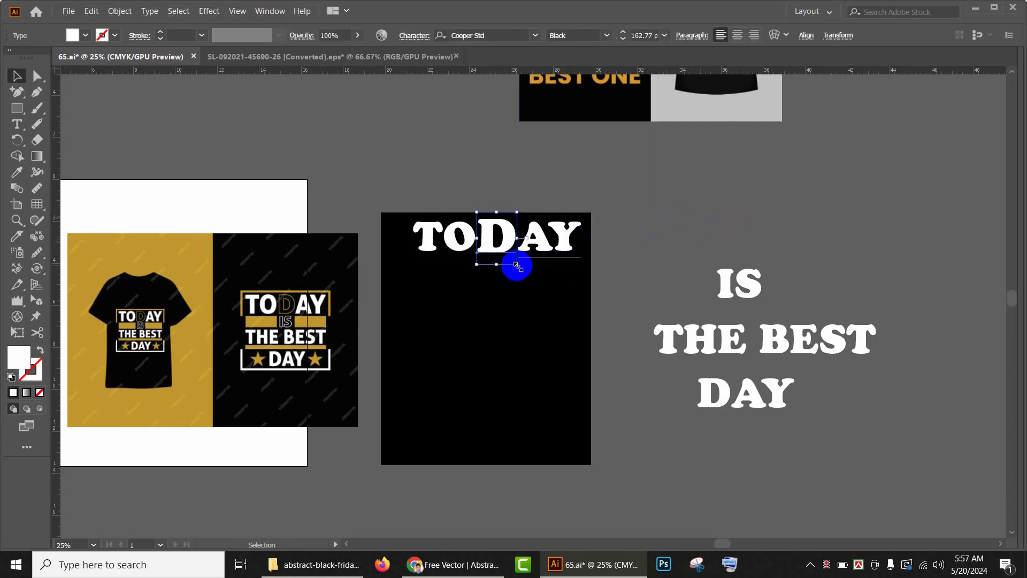
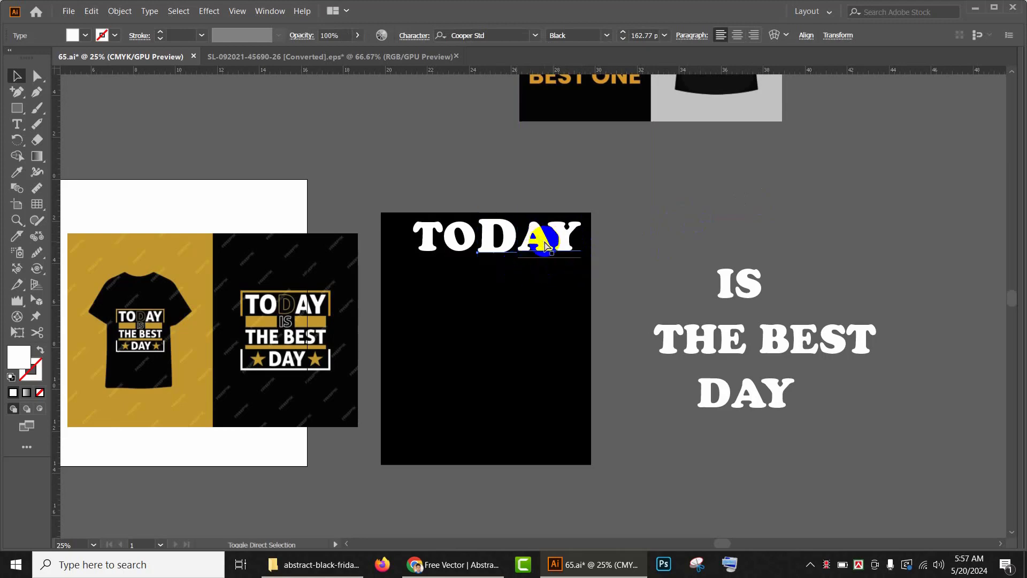
Step: Convert the selected D to outlines and give it an orange 5 pt stroke
key(ctrl+shift+o)
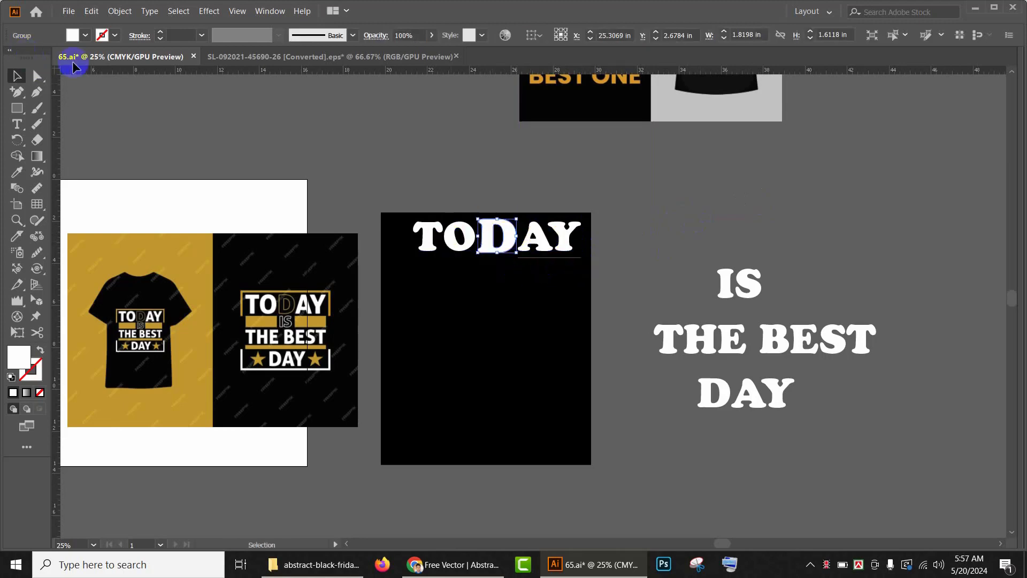
click(114, 36)
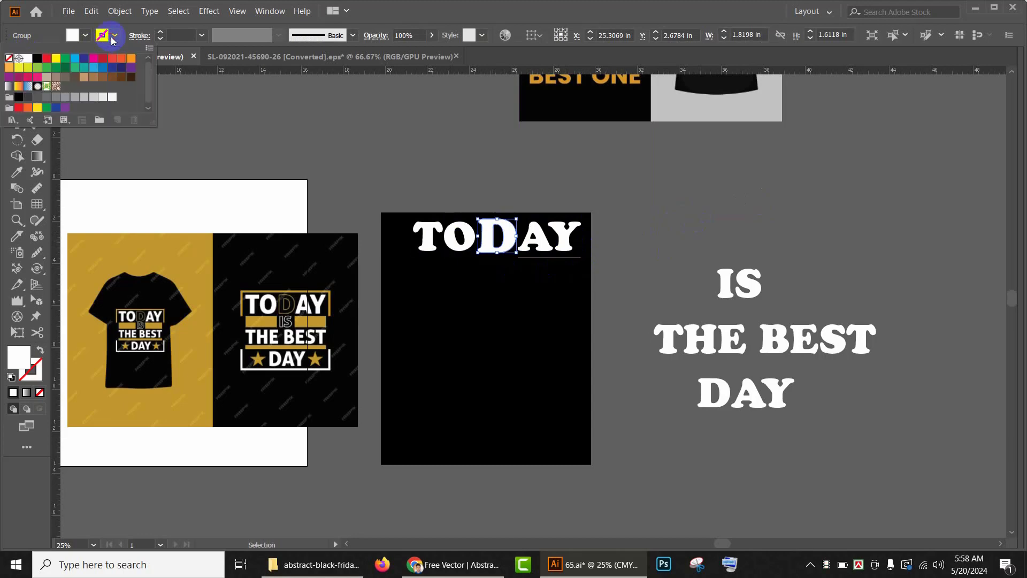
click(55, 57)
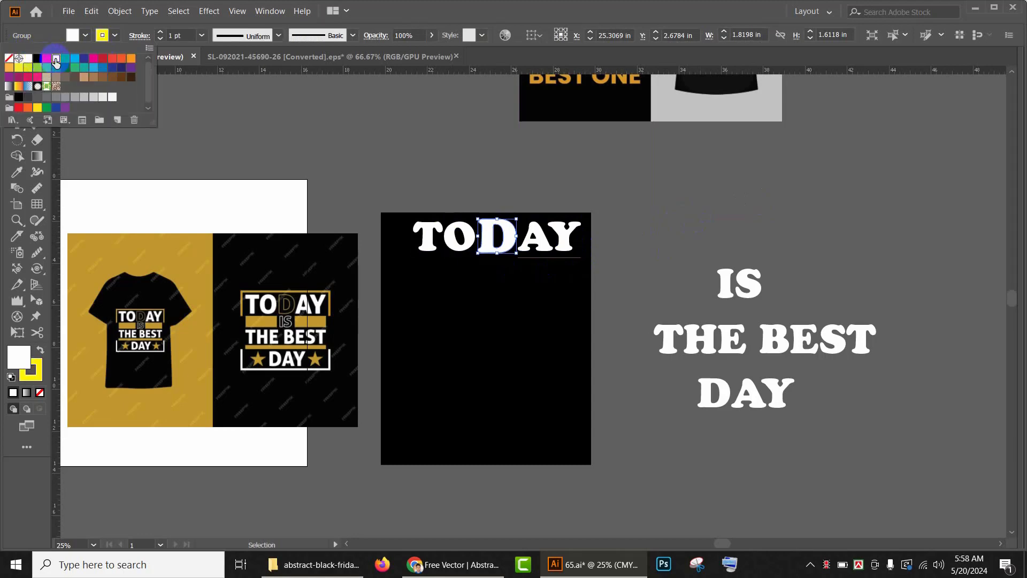
click(160, 34)
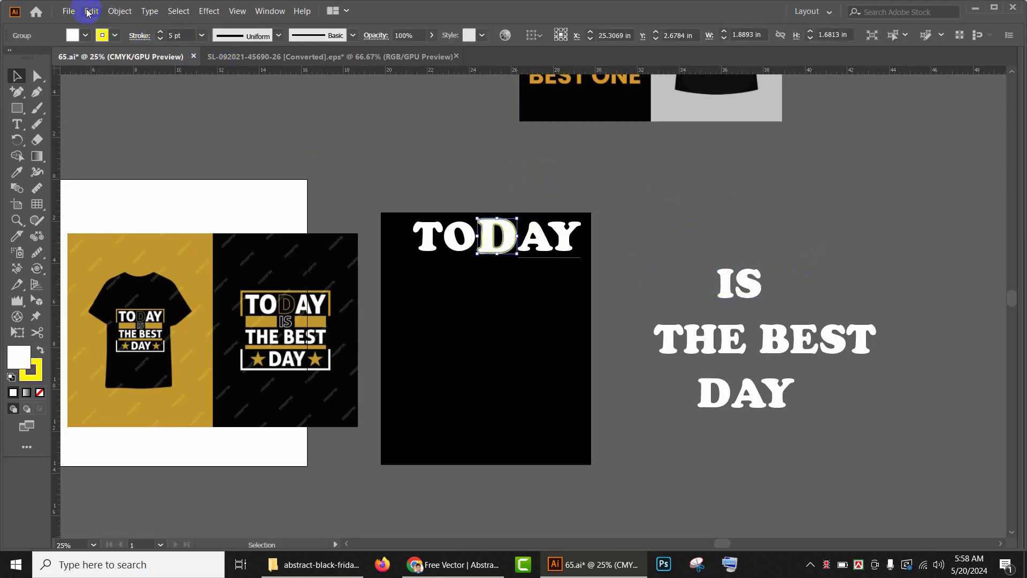
click(114, 36)
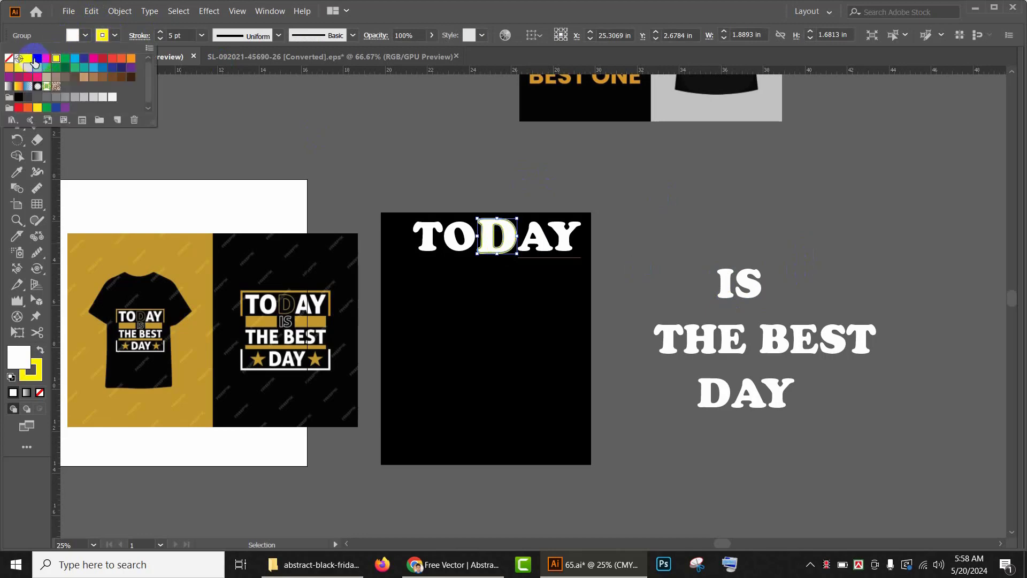
click(37, 58)
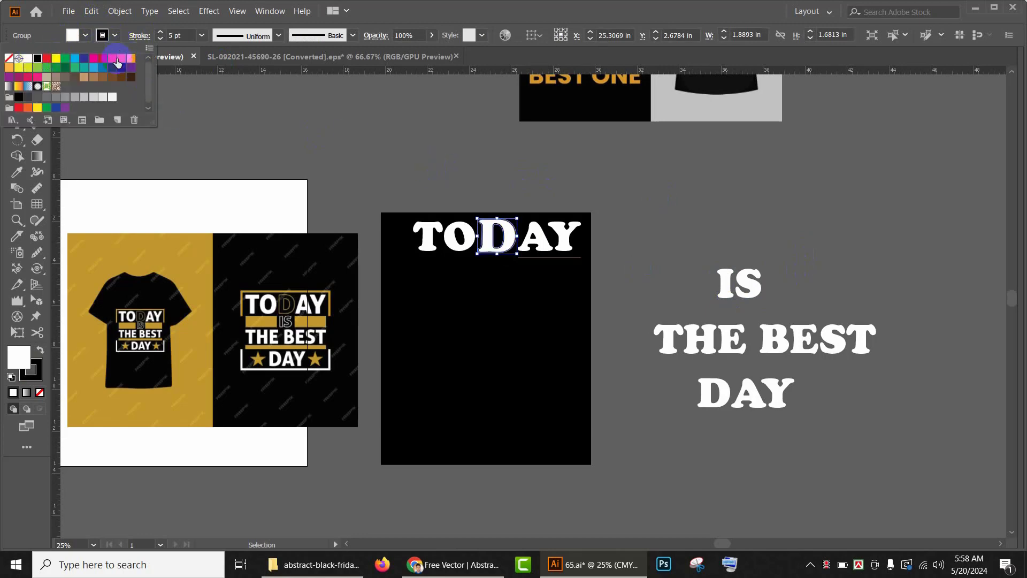
click(132, 60)
click(657, 203)
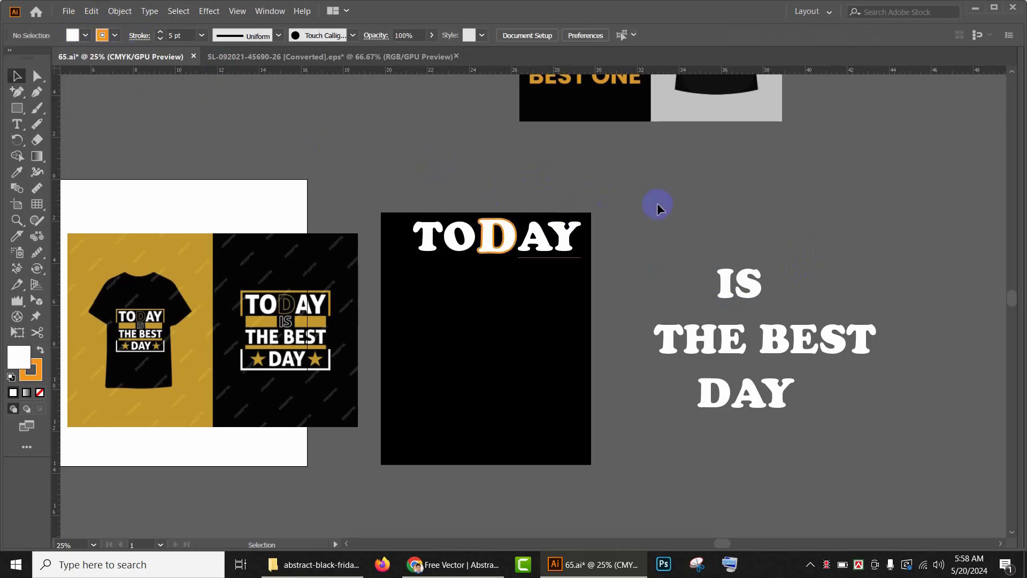
Step: Sample the gold from the reference design with the Eyedropper and apply it to the D as a 5 pt stroke with no fill
scroll(487, 257, up, 3)
scroll(474, 233, down, 2)
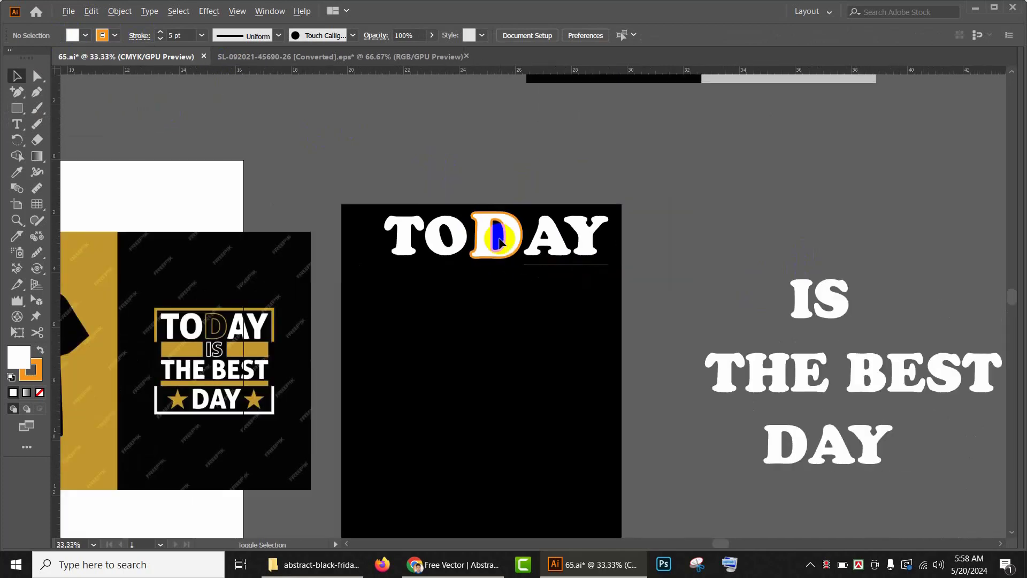
drag(575, 237, 696, 221)
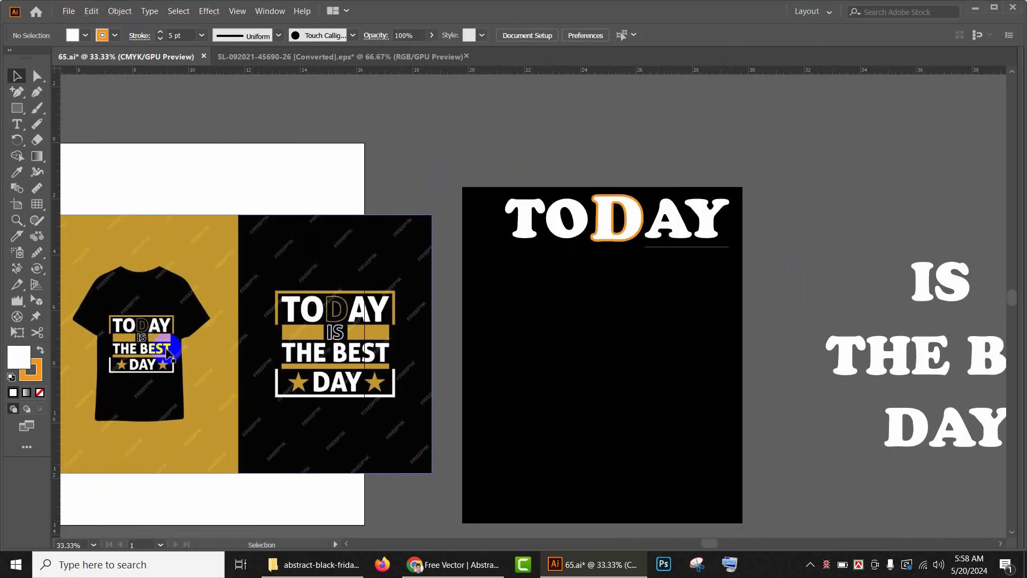
click(606, 224)
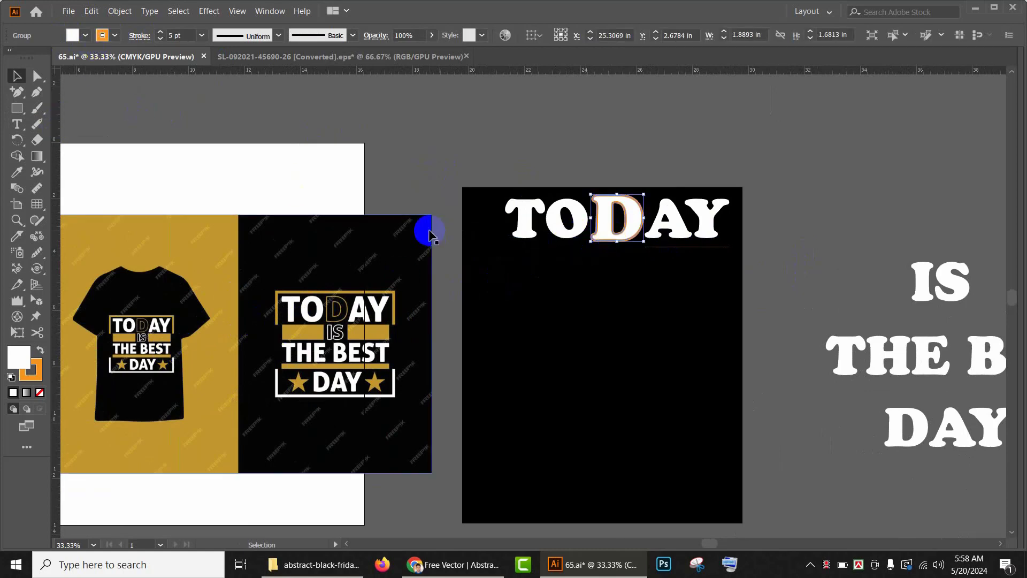
key(i)
click(216, 247)
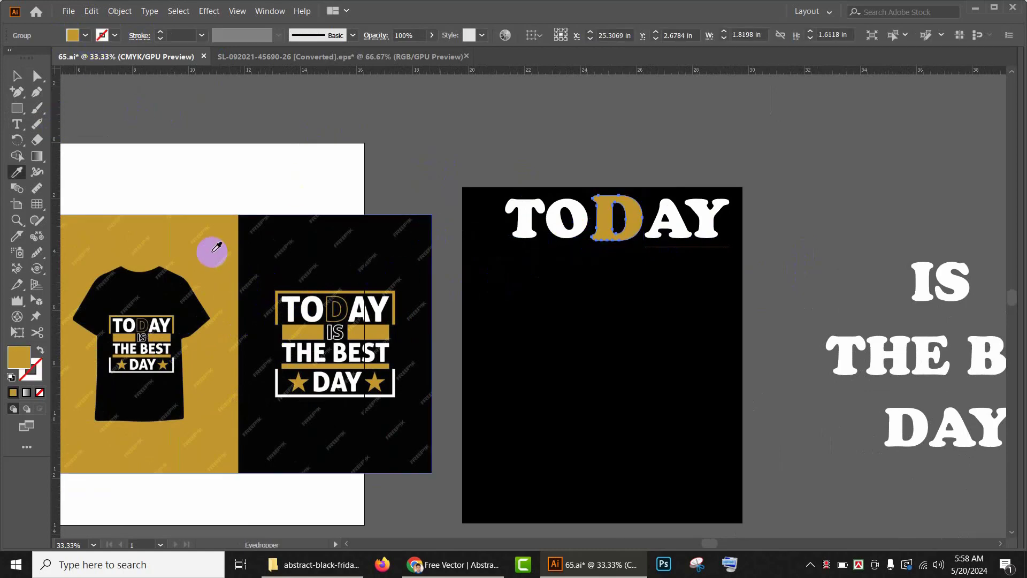
click(40, 352)
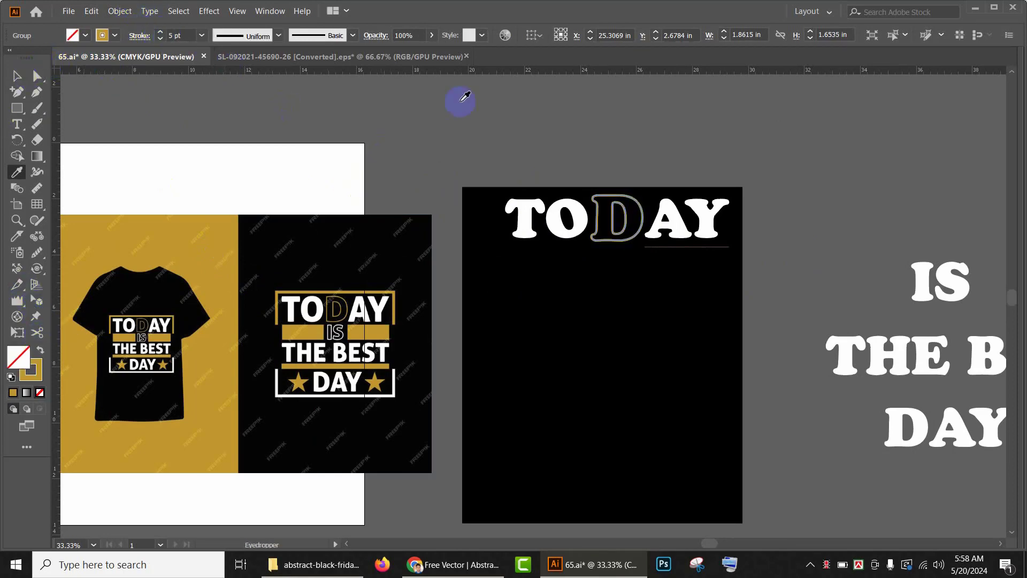
click(631, 102)
click(231, 231)
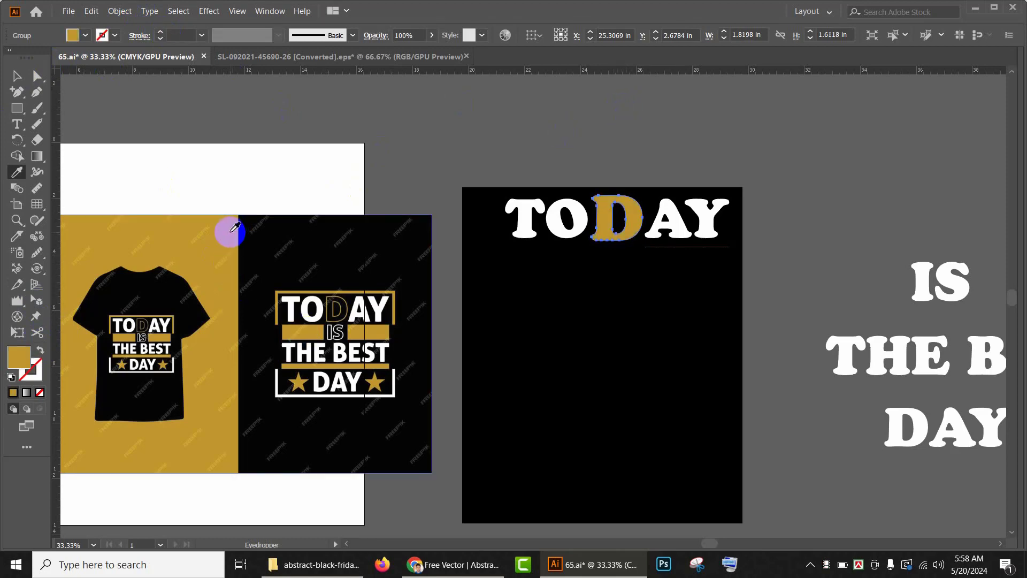
click(16, 76)
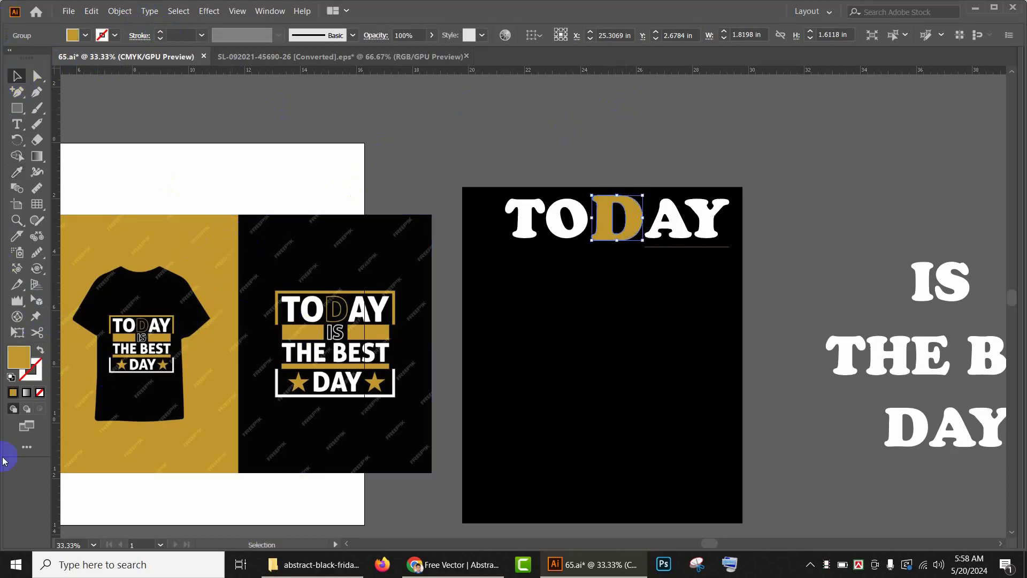
click(40, 352)
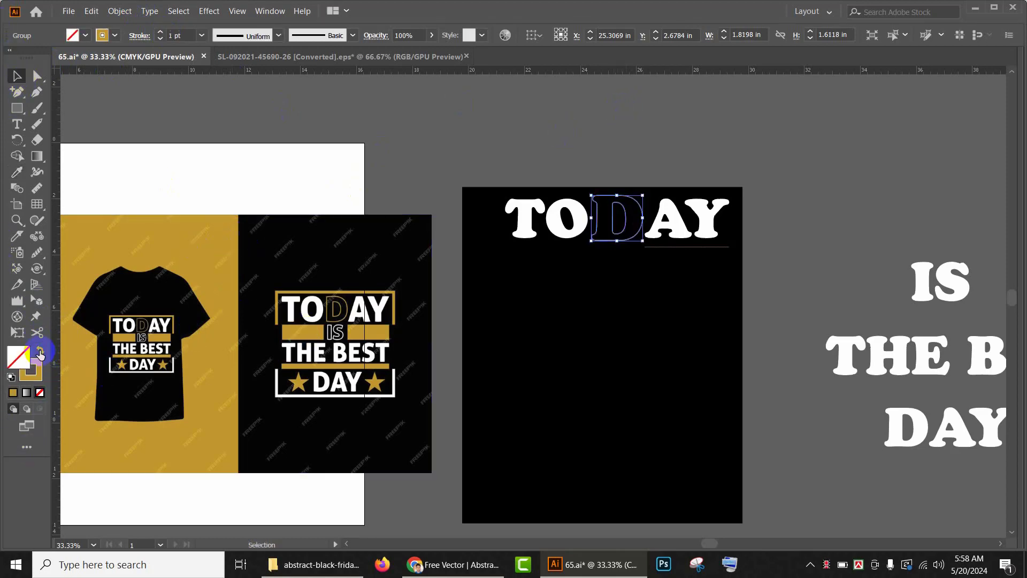
click(159, 32)
click(158, 32)
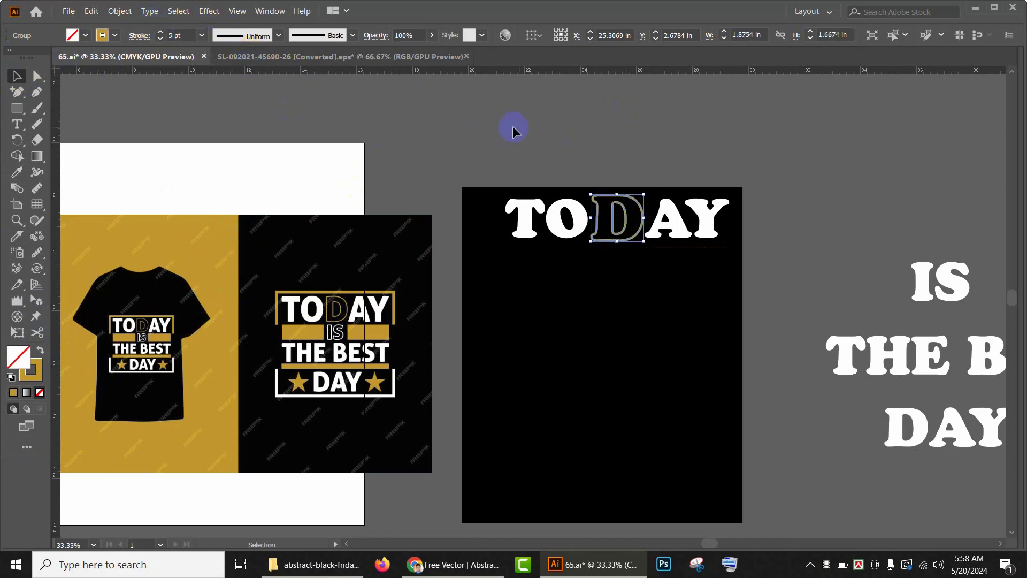
click(526, 127)
Step: Group the TODAY text with the outlined D and place the line near the top of the black artboard
scroll(615, 236, up, 1)
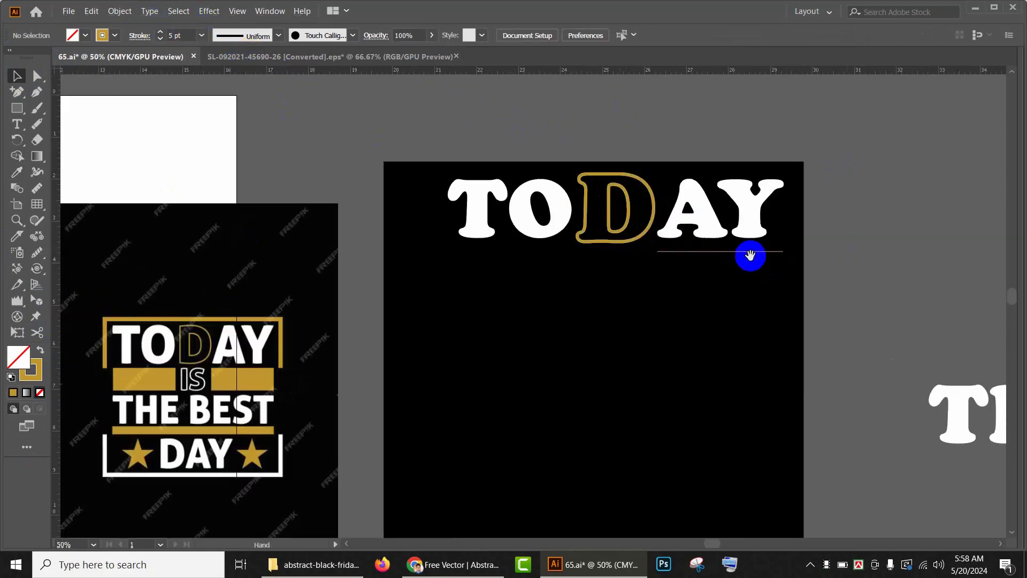
scroll(749, 254, right, 2)
click(339, 208)
shift+click(514, 217)
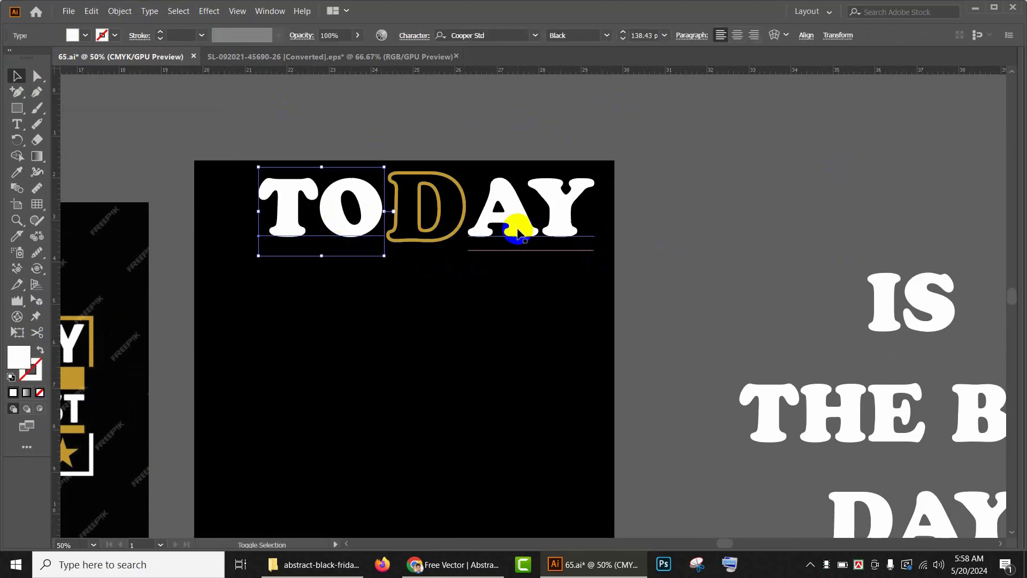
shift+click(464, 225)
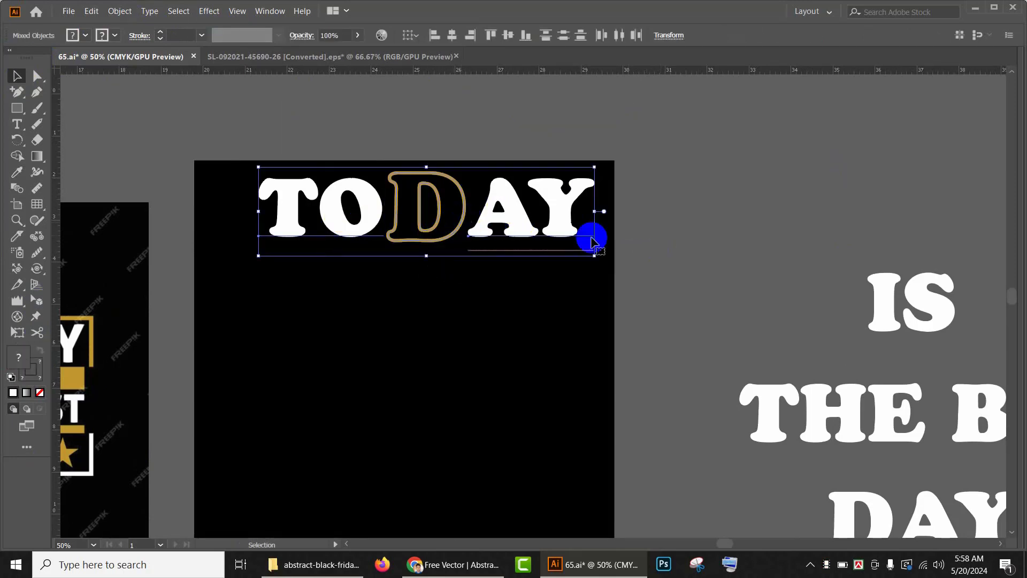
drag(559, 228, 584, 148)
key(ctrl)
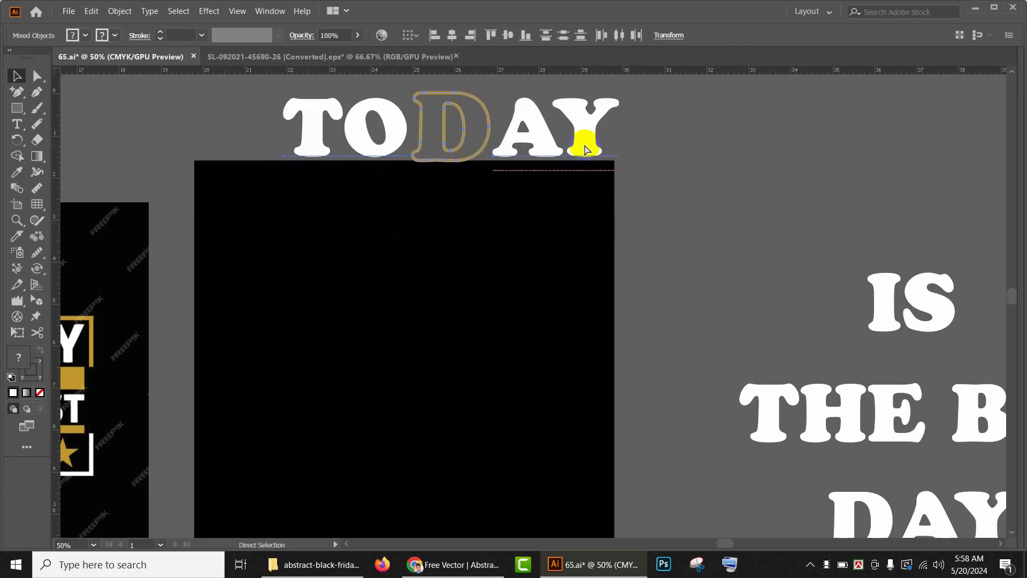
drag(540, 136, 492, 228)
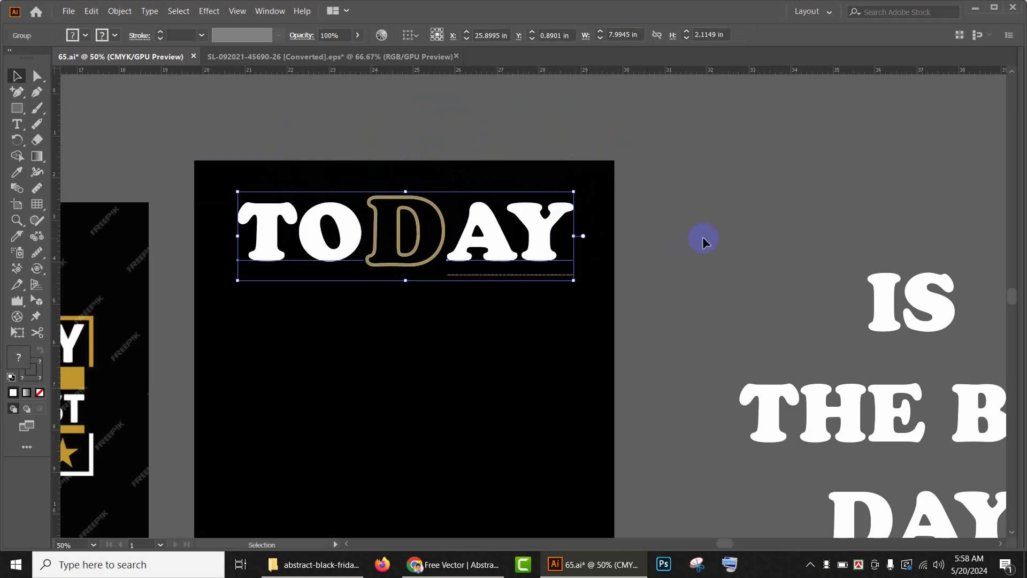
Step: Move the IS, THE BEST and DAY lines onto the black artboard, stacked below TODAY
scroll(700, 235, down, 1)
drag(690, 238, 654, 223)
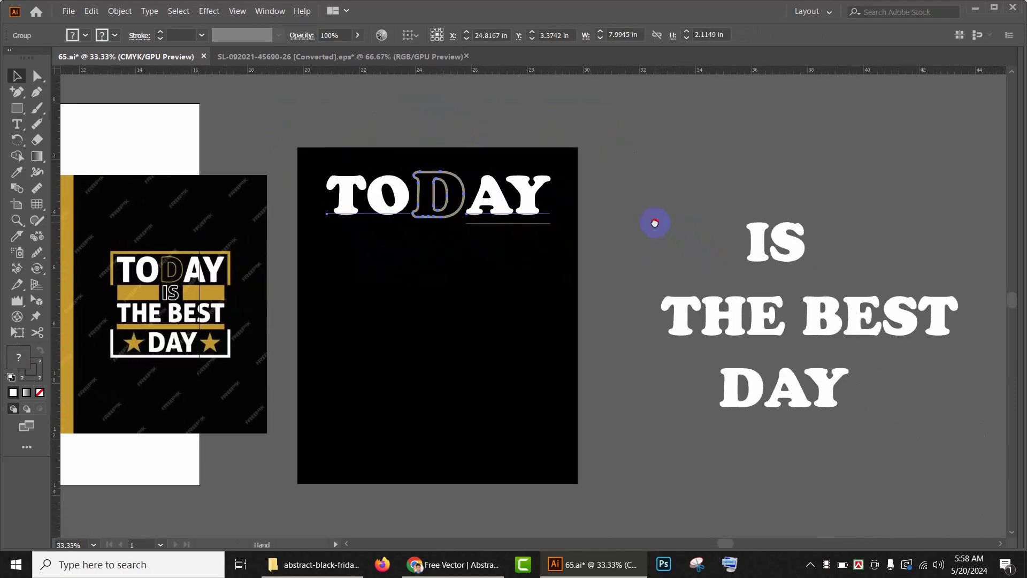
drag(771, 262, 437, 270)
scroll(782, 302, down, 1)
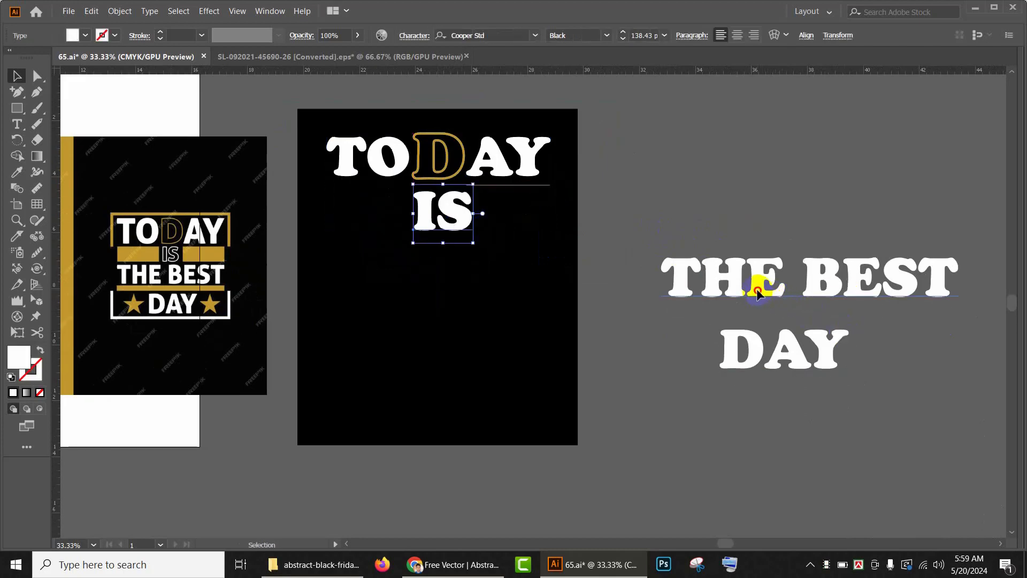
drag(757, 292, 393, 279)
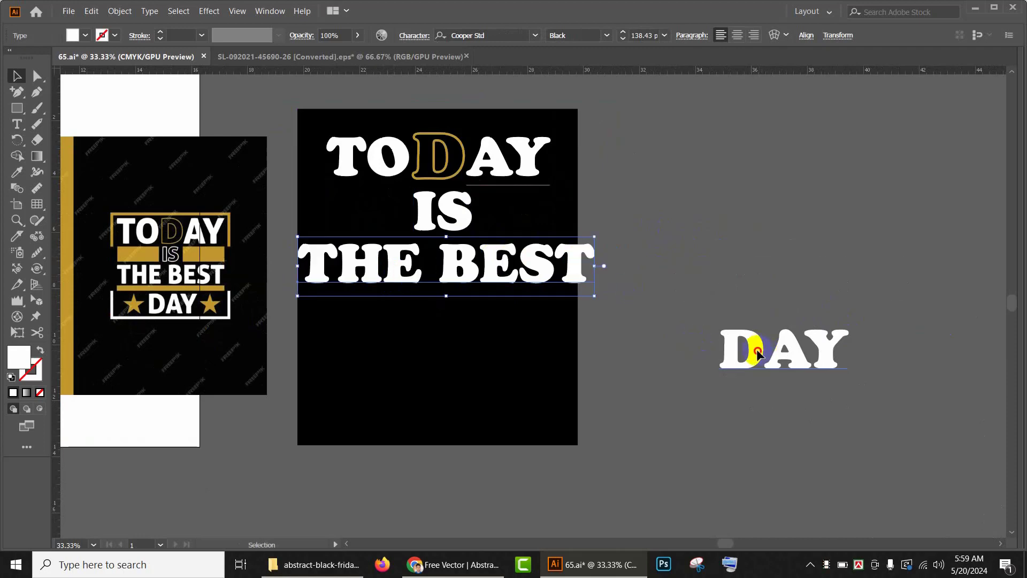
drag(757, 353, 404, 332)
Step: Ungroup the TODAY line so its text and outlined D are separate again
shift+click(436, 263)
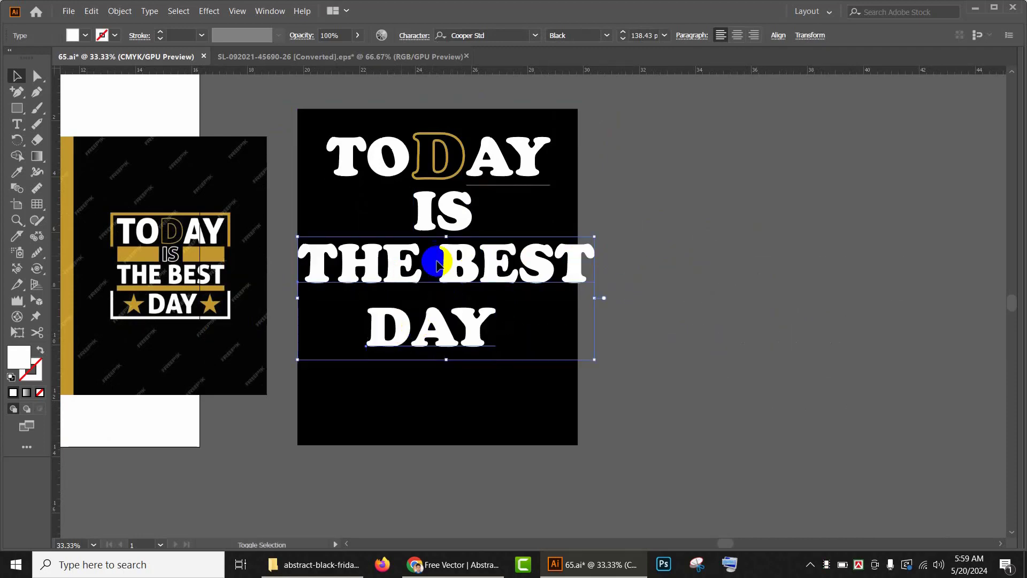
shift+click(426, 222)
shift+click(468, 172)
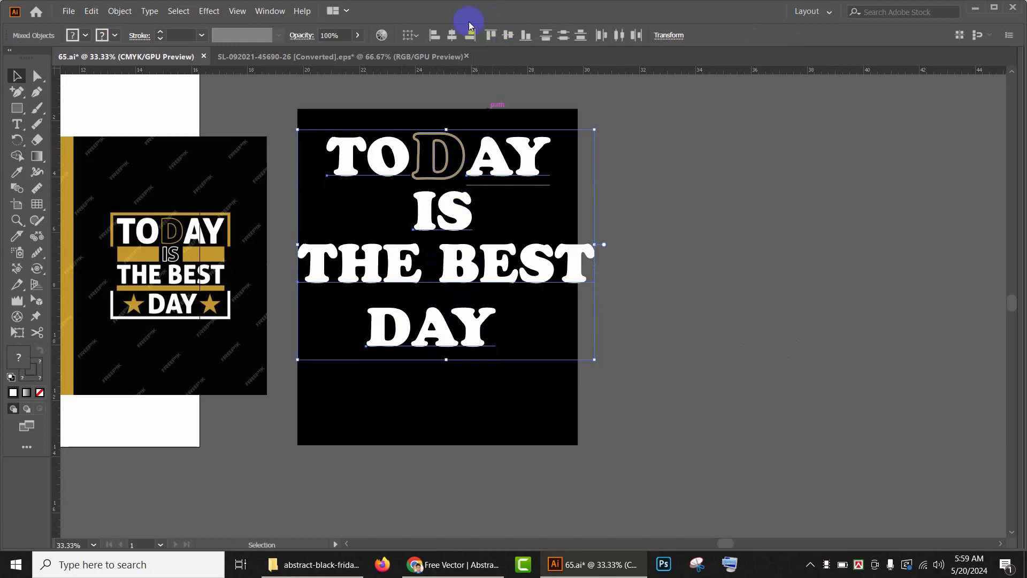
right_click(426, 165)
click(729, 257)
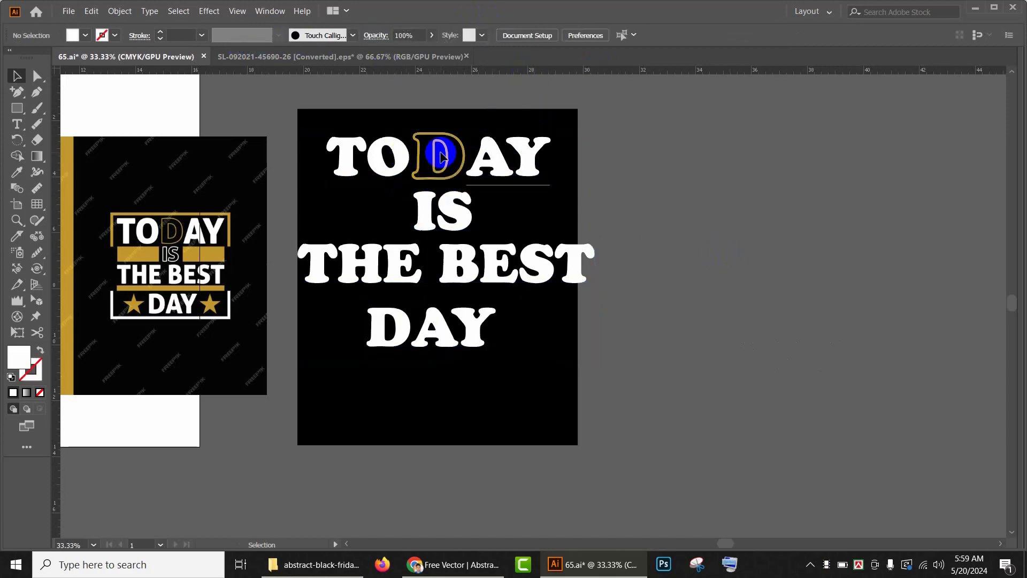
click(499, 172)
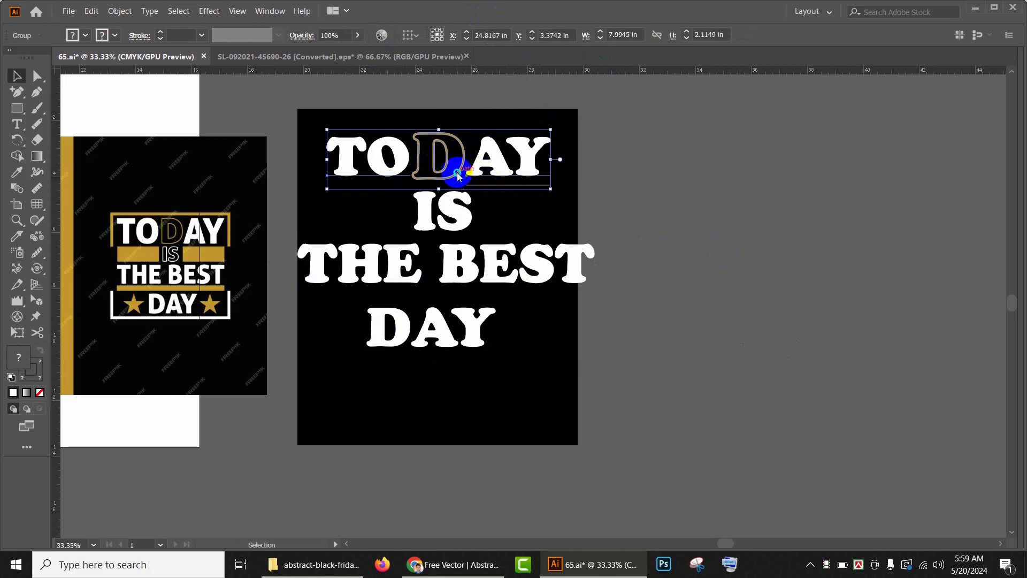
right_click(458, 175)
click(488, 269)
Step: Select all the white text lines and change their font to Arial Black
click(366, 158)
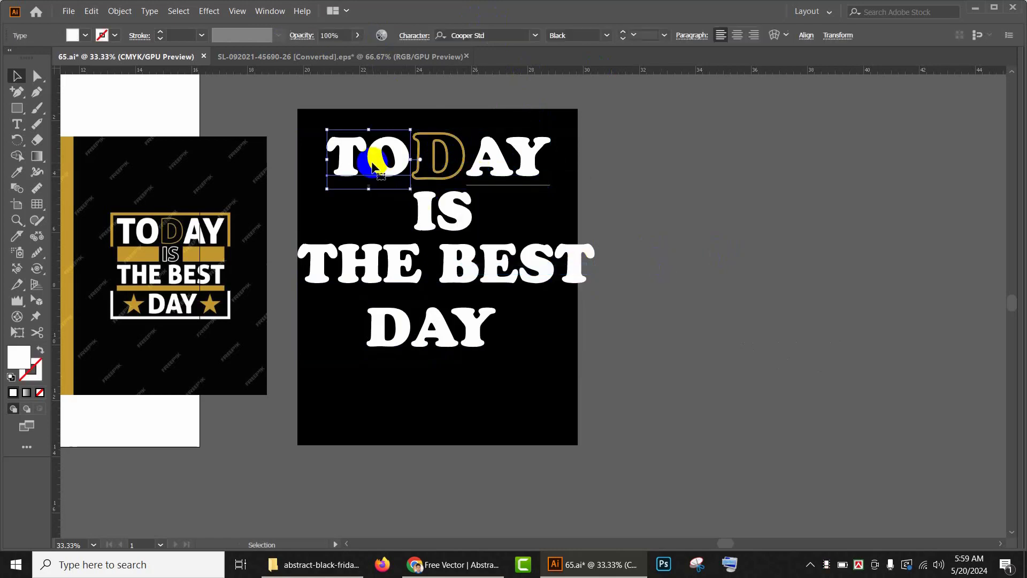
shift+click(516, 156)
shift+click(463, 217)
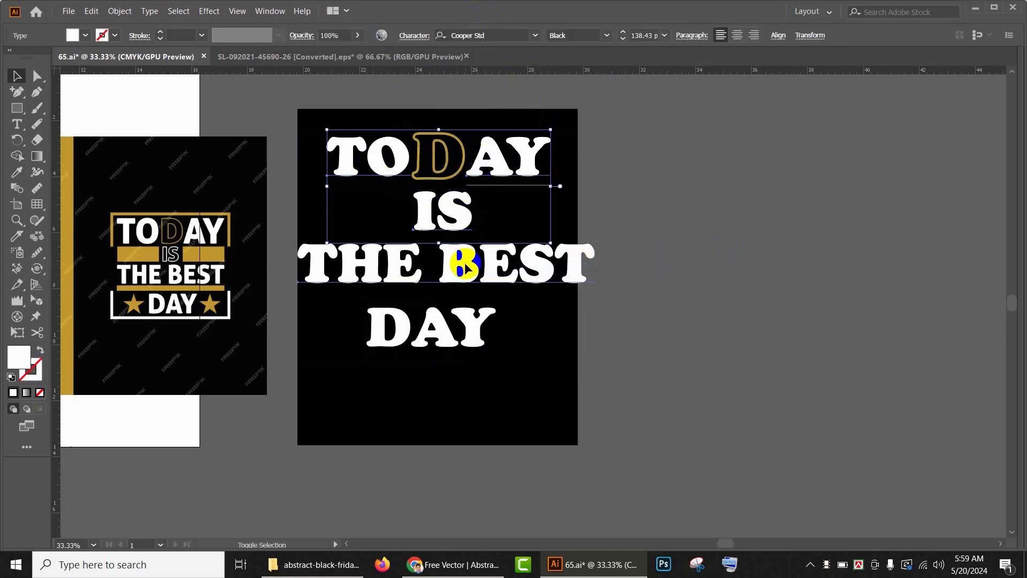
shift+click(464, 266)
shift+click(458, 310)
click(472, 35)
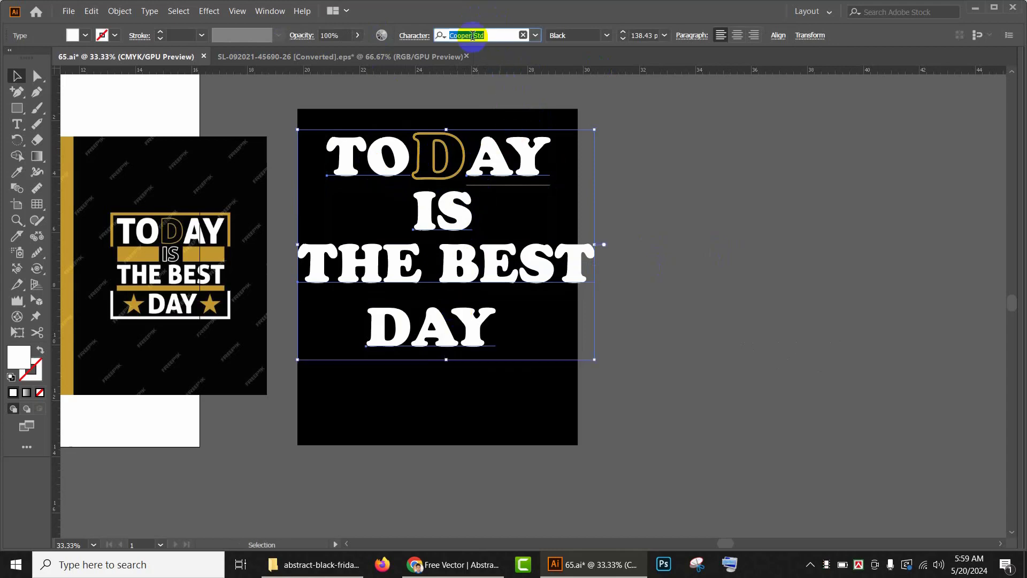
text(ari)
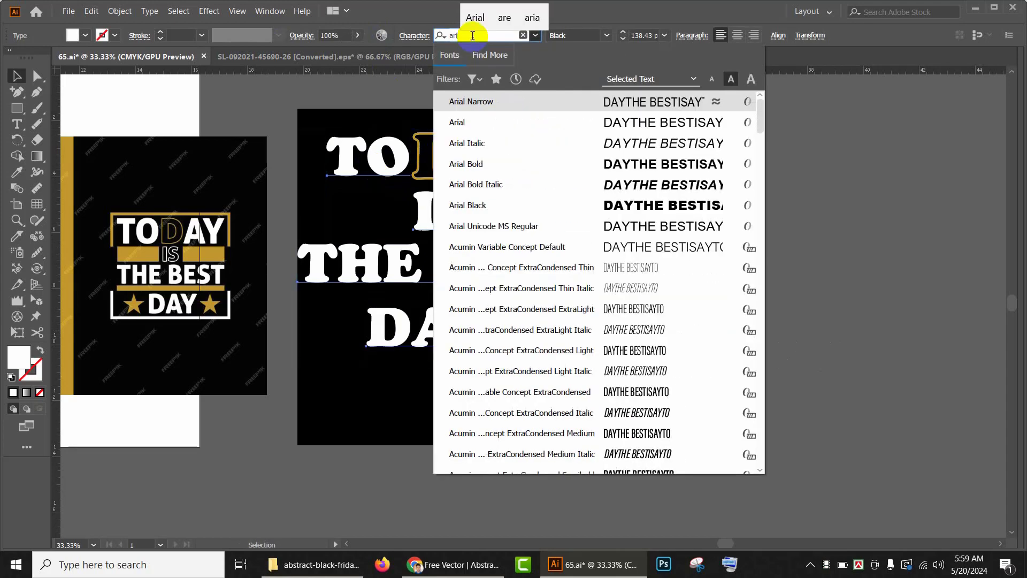
click(493, 204)
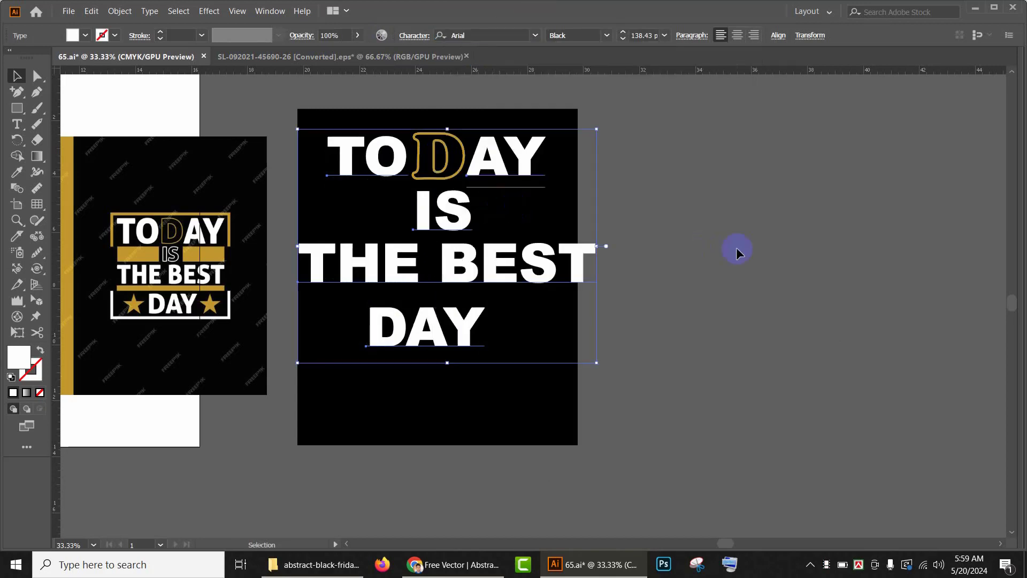
Step: Select the THE BEST line and pull a vertical guide to the left edge of the TODAY line
click(831, 248)
click(551, 261)
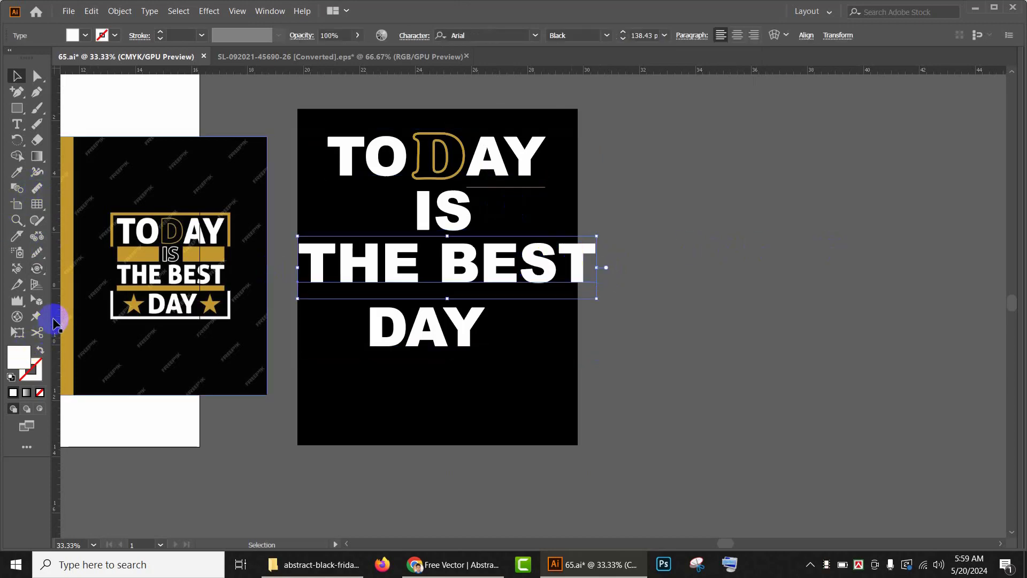
drag(53, 321, 329, 333)
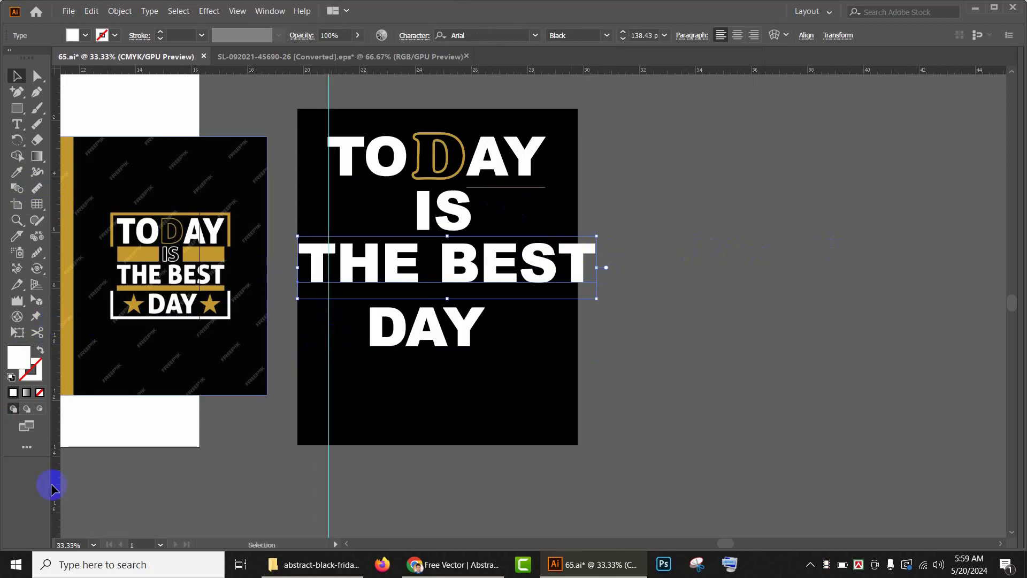
Step: Add a vertical guide at the right edge of the TODAY line and fit the THE BEST line between the two guides
drag(53, 449, 549, 456)
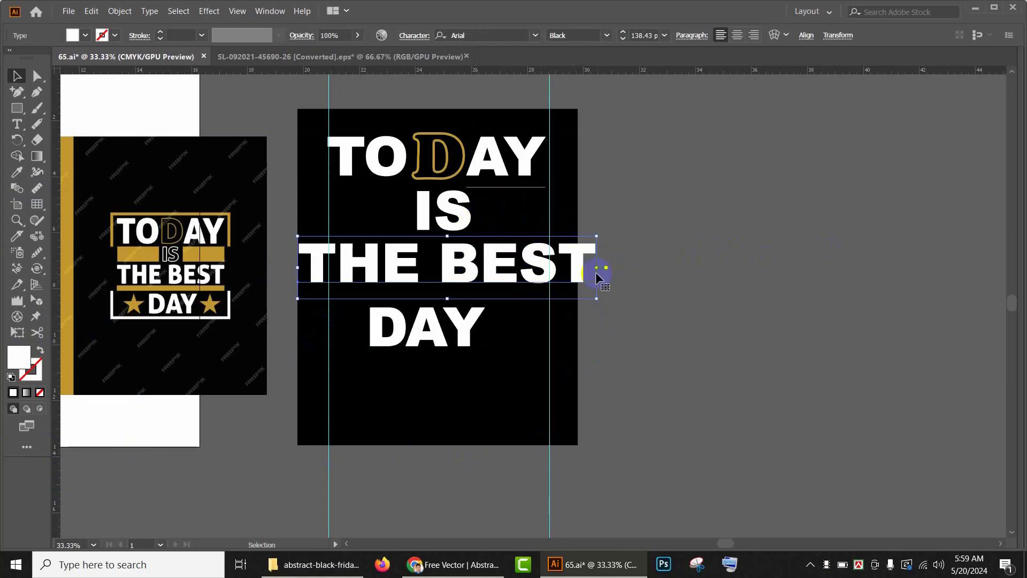
drag(596, 269, 543, 270)
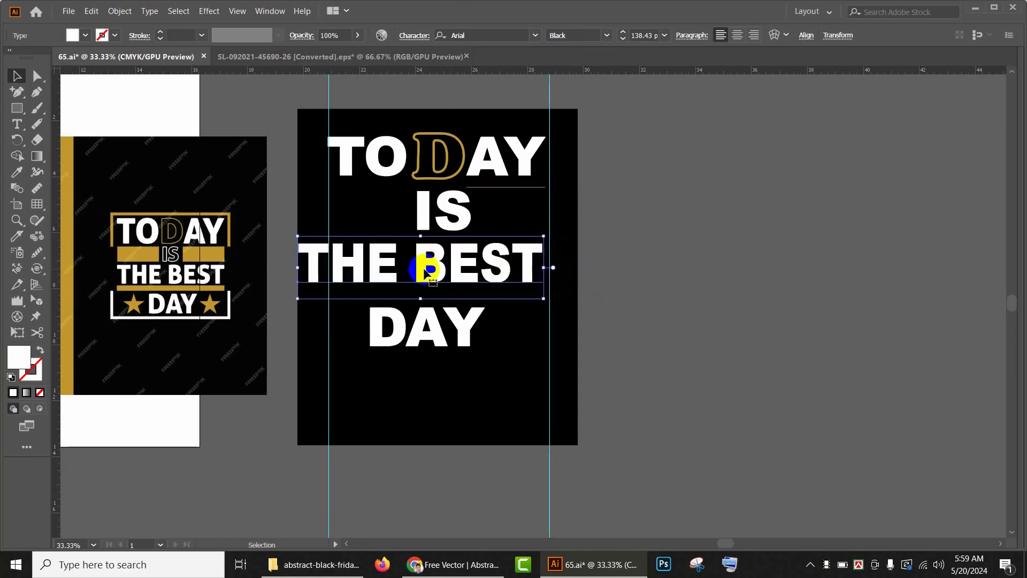
drag(424, 270, 456, 265)
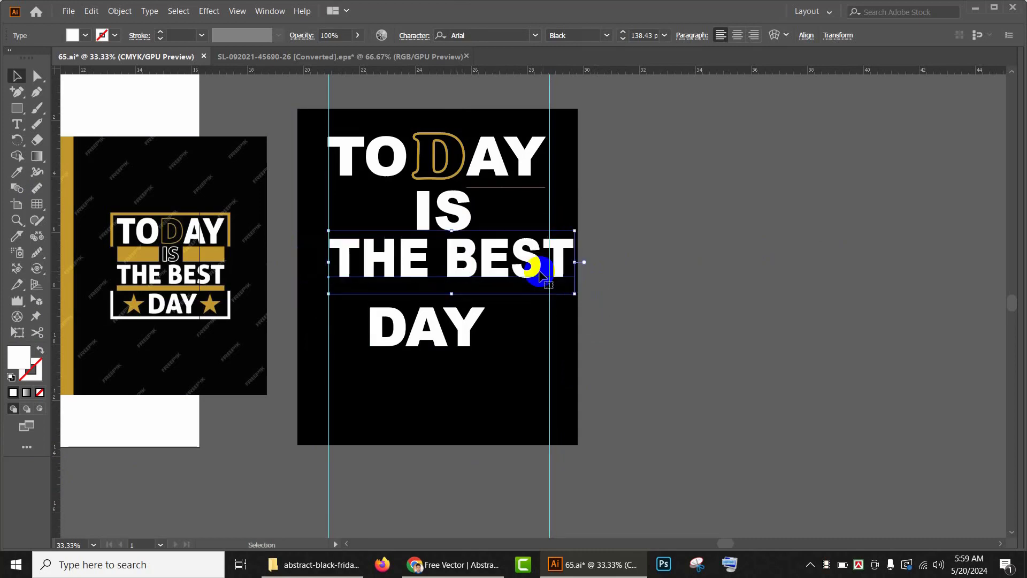
drag(574, 262, 550, 264)
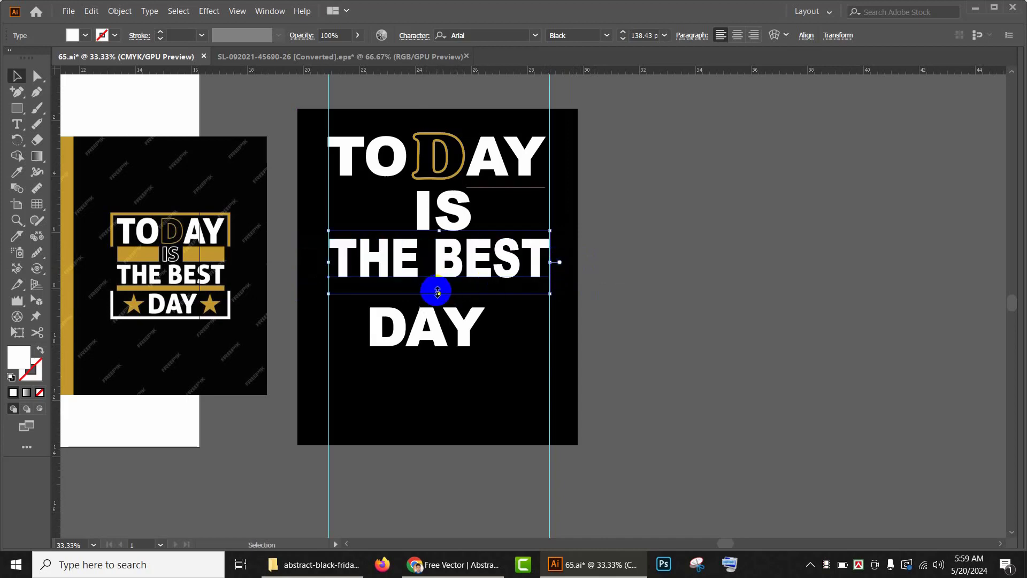
drag(439, 293, 439, 287)
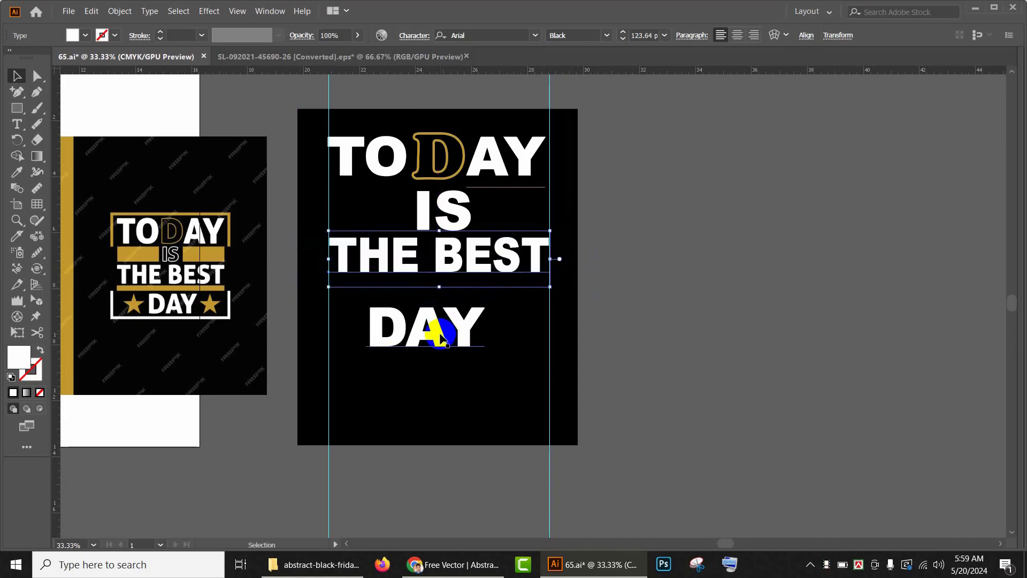
Step: Tighten the line spacing by moving DAY up, THE BEST down slightly and nudging IS
mouse_move(440, 336)
mouse_down()
mouse_move(442, 313)
mouse_move(430, 319)
mouse_up()
drag(445, 266, 446, 274)
click(676, 275)
mouse_move(447, 223)
mouse_down()
mouse_move(465, 247)
mouse_move(452, 220)
mouse_up()
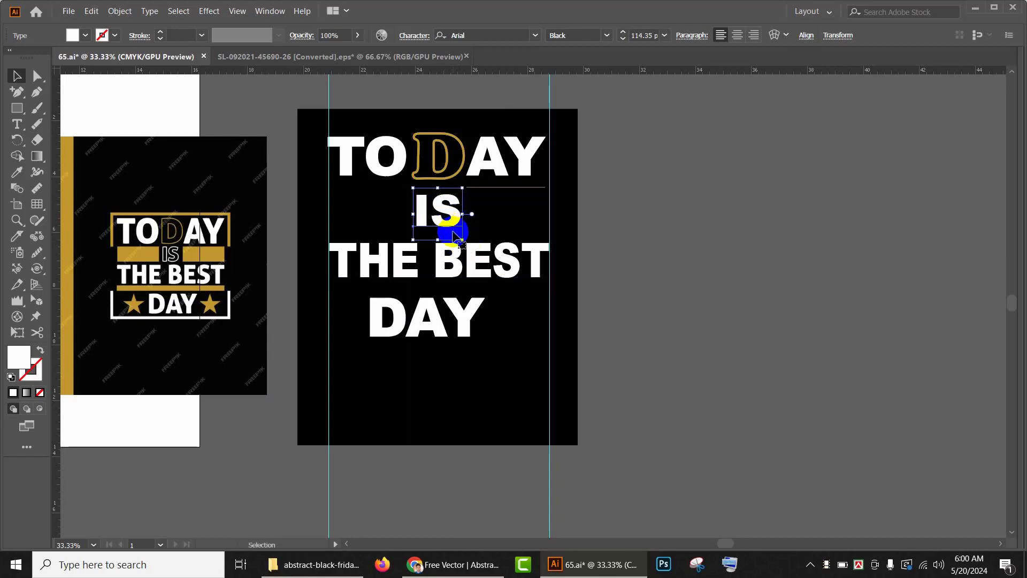
click(453, 236)
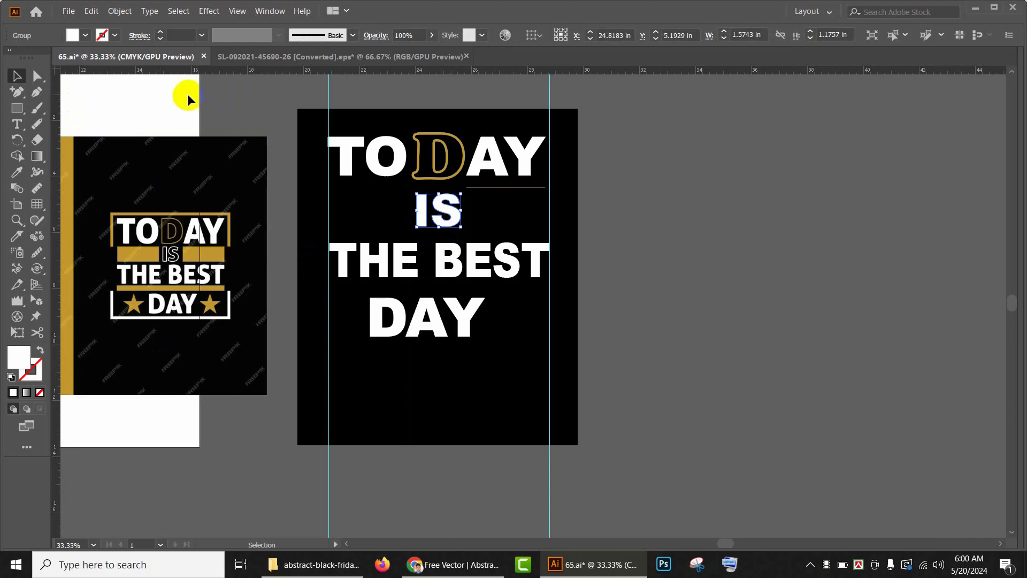
Step: Turn IS into a gold outline sampled from the reference, with no fill and a 4 pt stroke
click(115, 36)
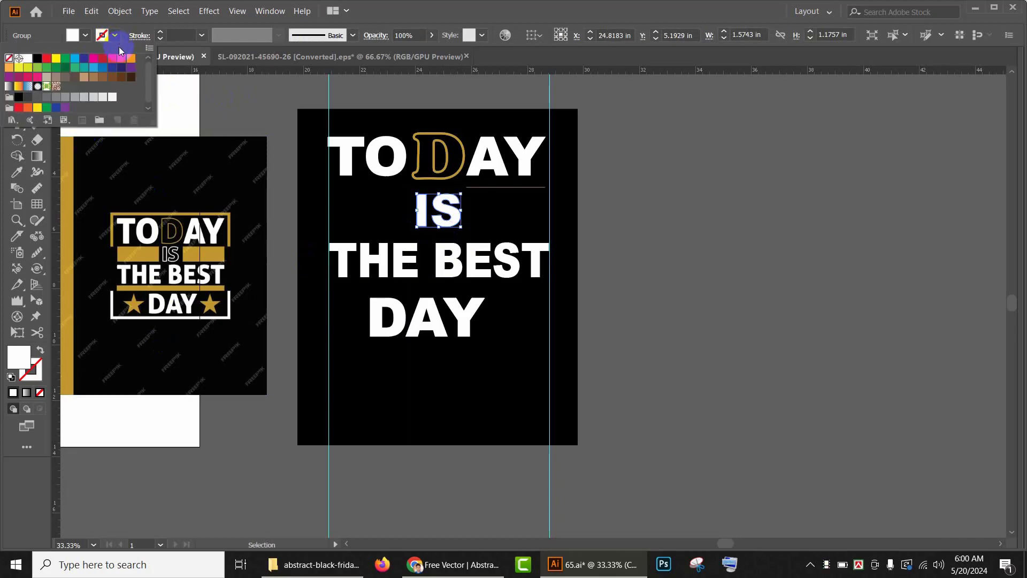
click(10, 67)
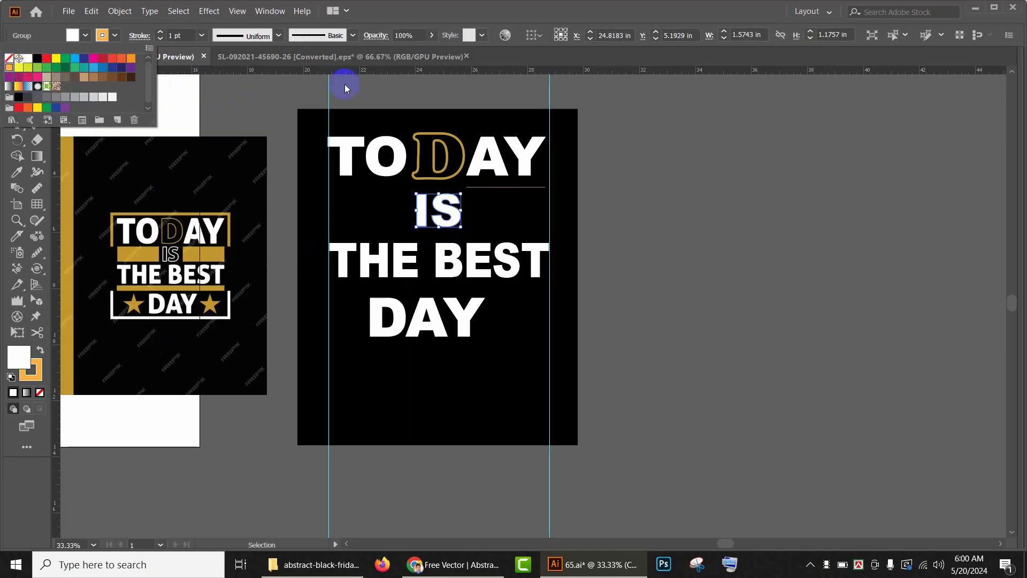
click(249, 93)
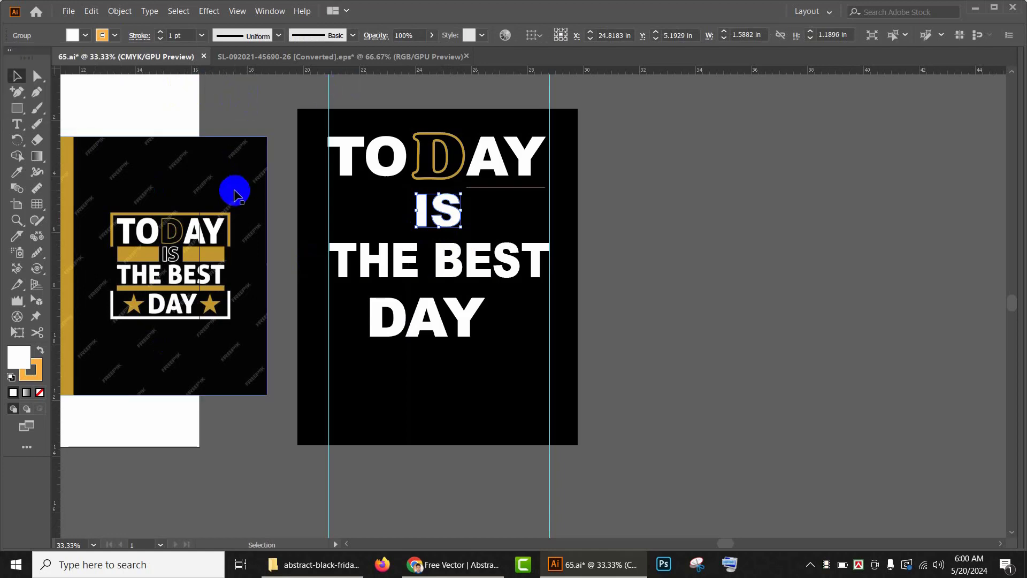
key(i)
click(64, 226)
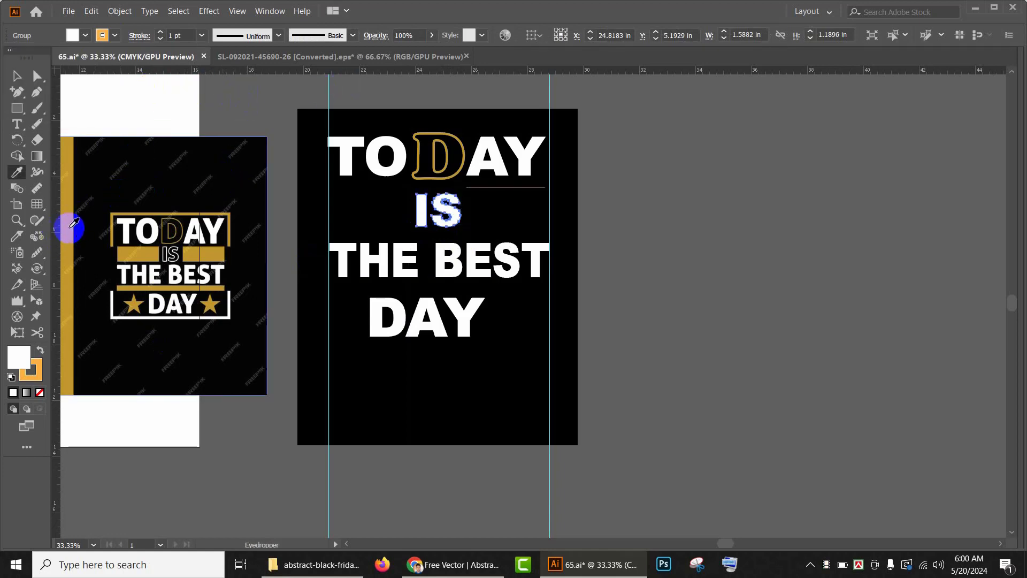
click(39, 351)
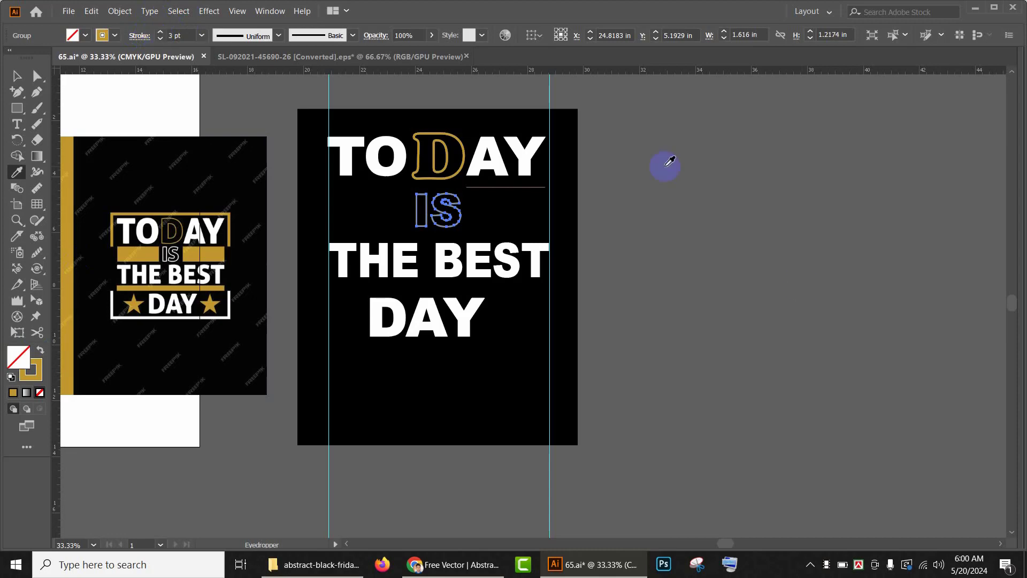
click(708, 235)
click(71, 321)
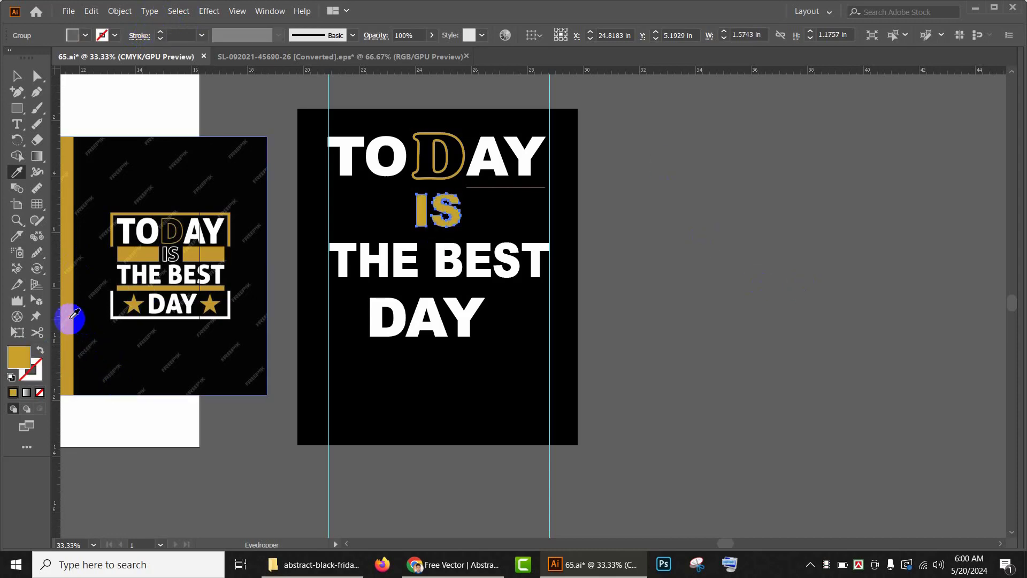
click(40, 350)
click(16, 76)
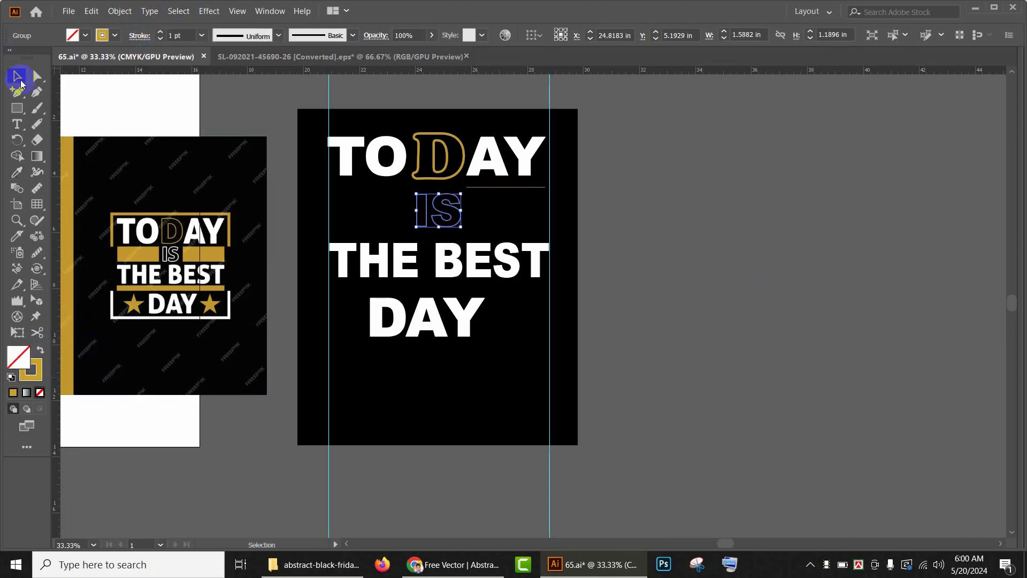
click(160, 32)
click(160, 32)
click(160, 32)
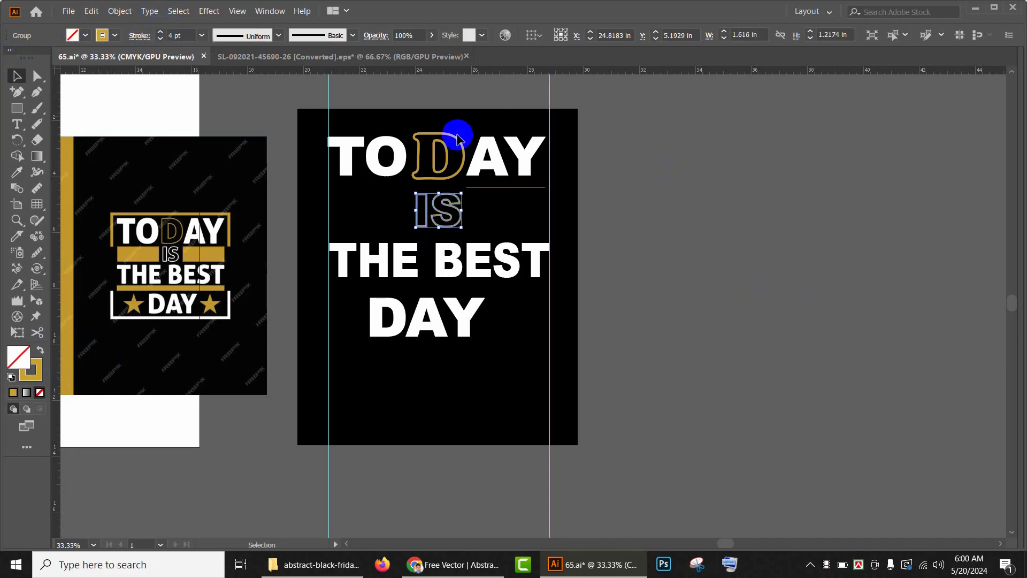
click(692, 244)
Step: Draw a gold-filled bar to the left of IS and duplicate it to the right of IS
scroll(564, 344, up, 1)
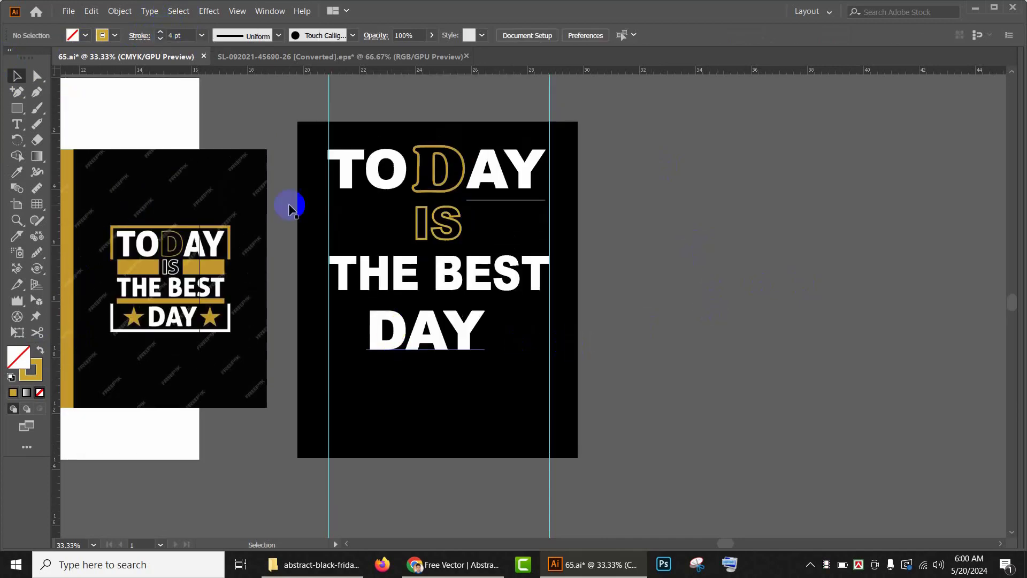
click(24, 113)
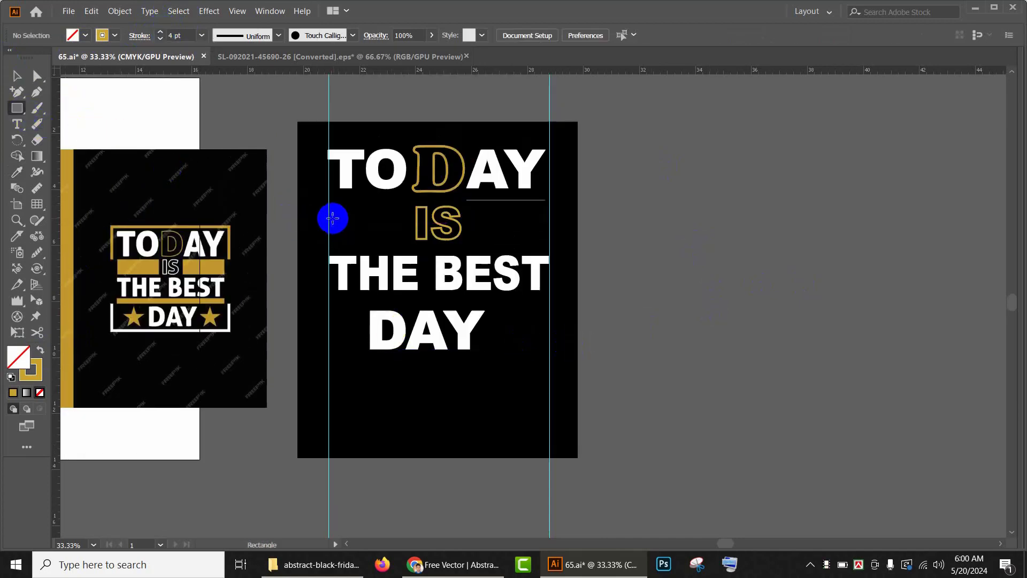
drag(328, 217, 401, 238)
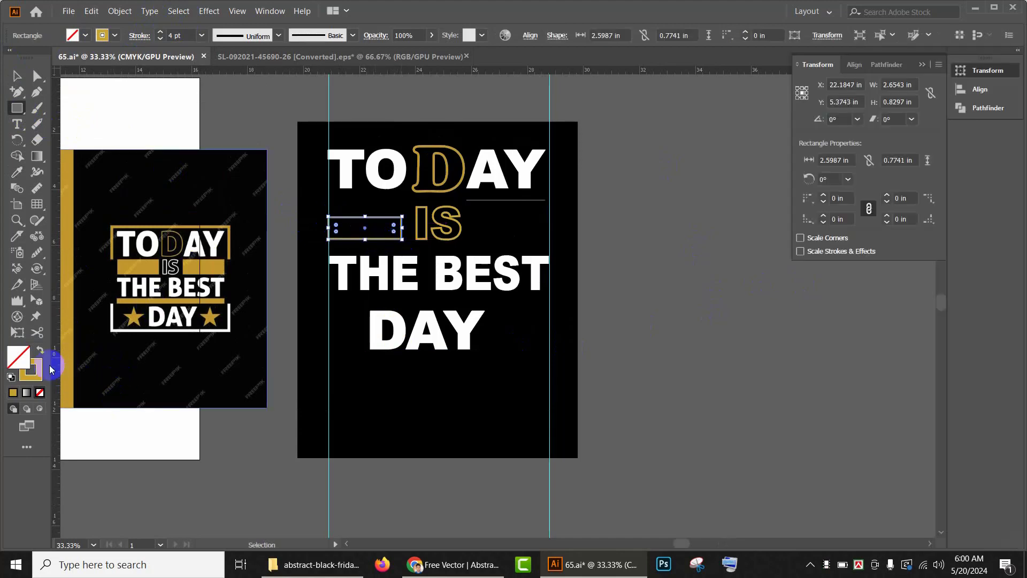
click(43, 351)
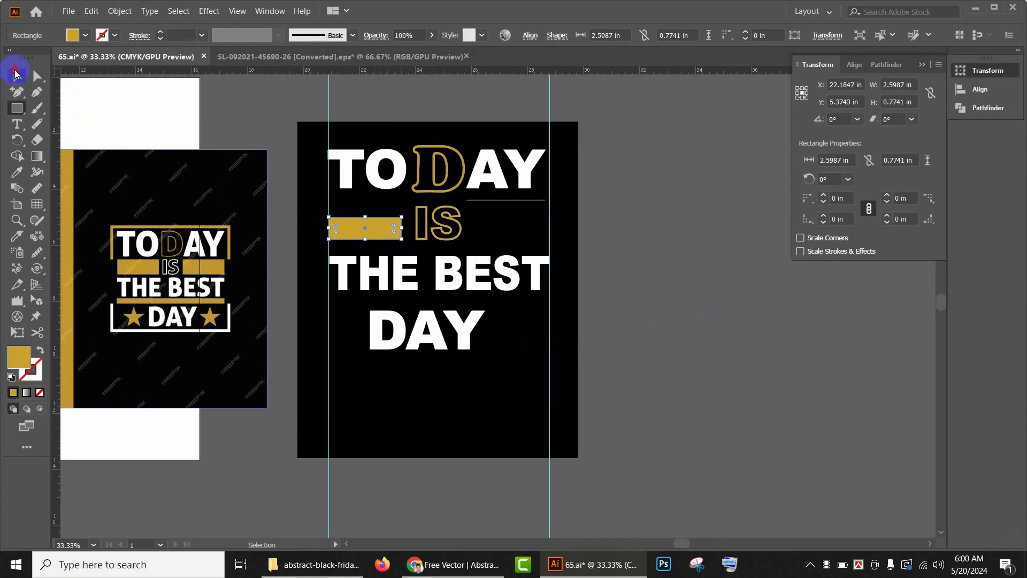
click(15, 73)
scroll(352, 276, up, 2)
drag(373, 275, 520, 277)
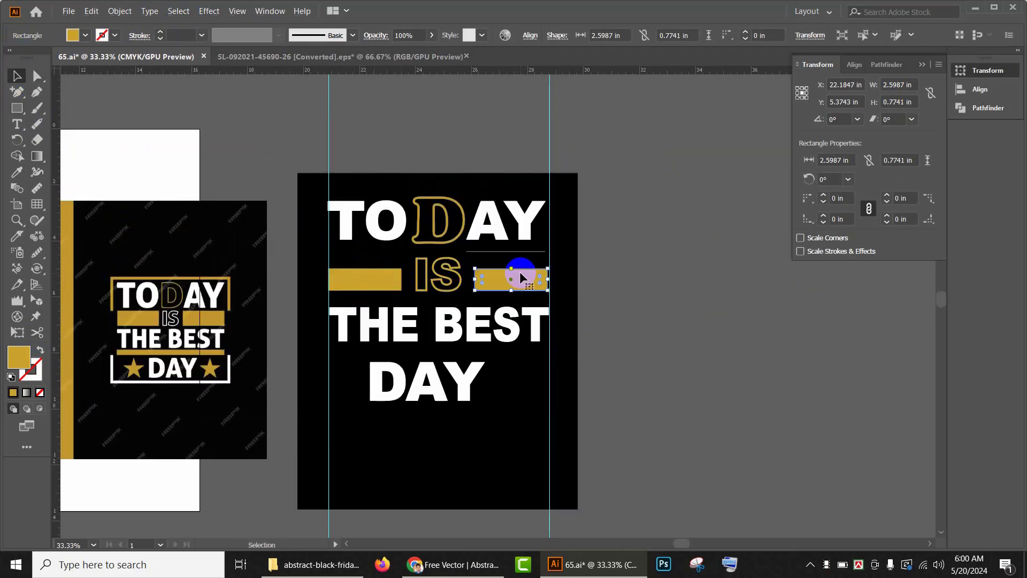
Step: Draw a full-width bar between the guides beneath THE BEST and fill it with the reference gold
scroll(598, 277, down, 3)
drag(411, 297, 412, 322)
click(17, 108)
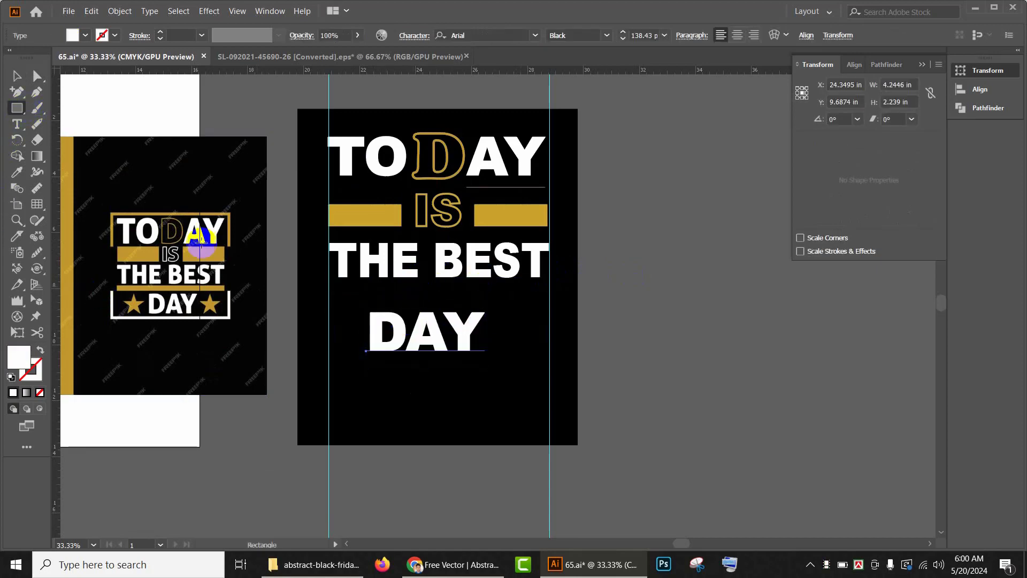
drag(331, 284, 549, 294)
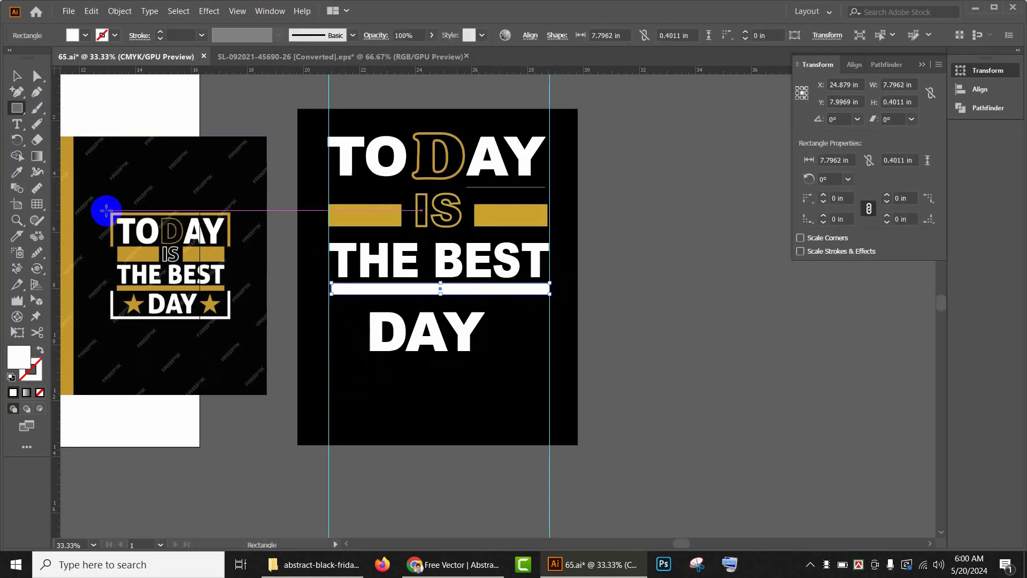
key(i)
click(525, 209)
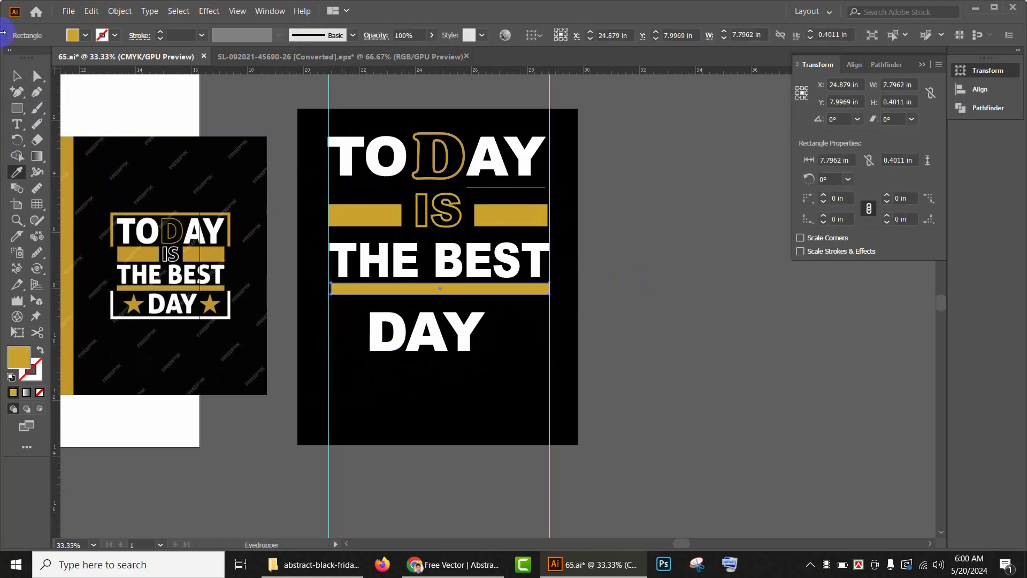
click(17, 80)
click(714, 298)
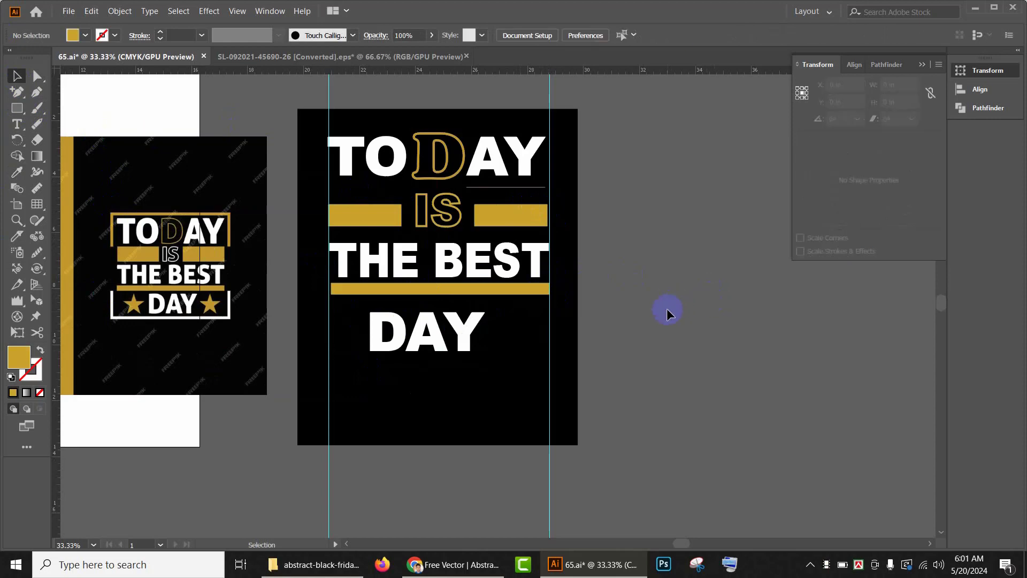
Step: Draw a gold star on each side of the DAY line with the Star tool
drag(664, 309, 721, 332)
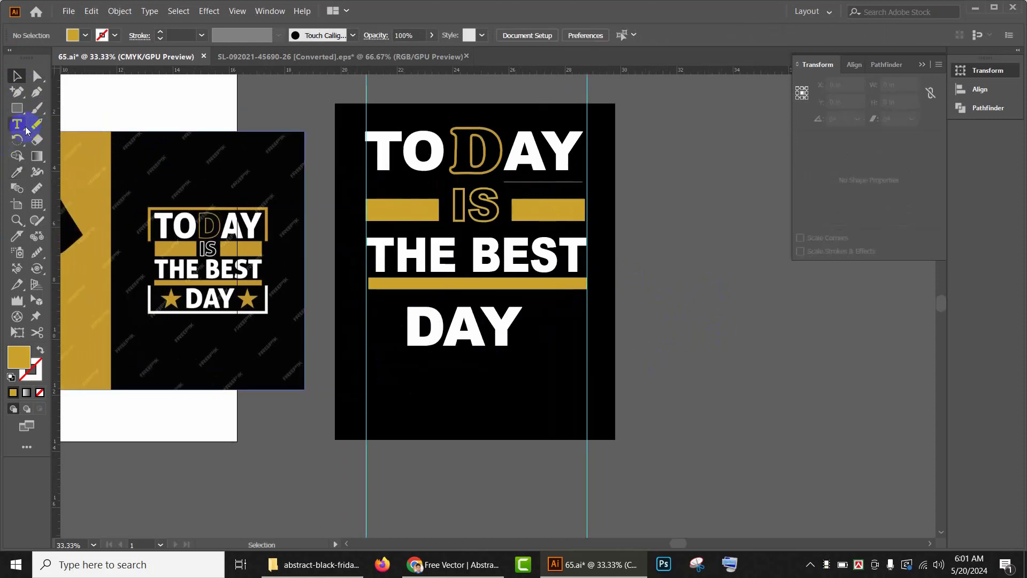
click(17, 108)
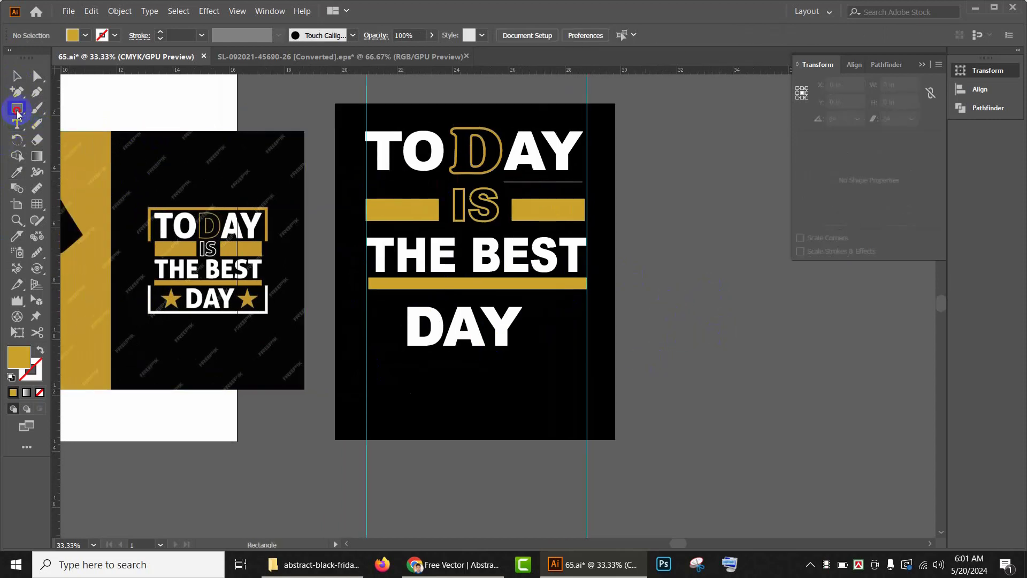
click(86, 155)
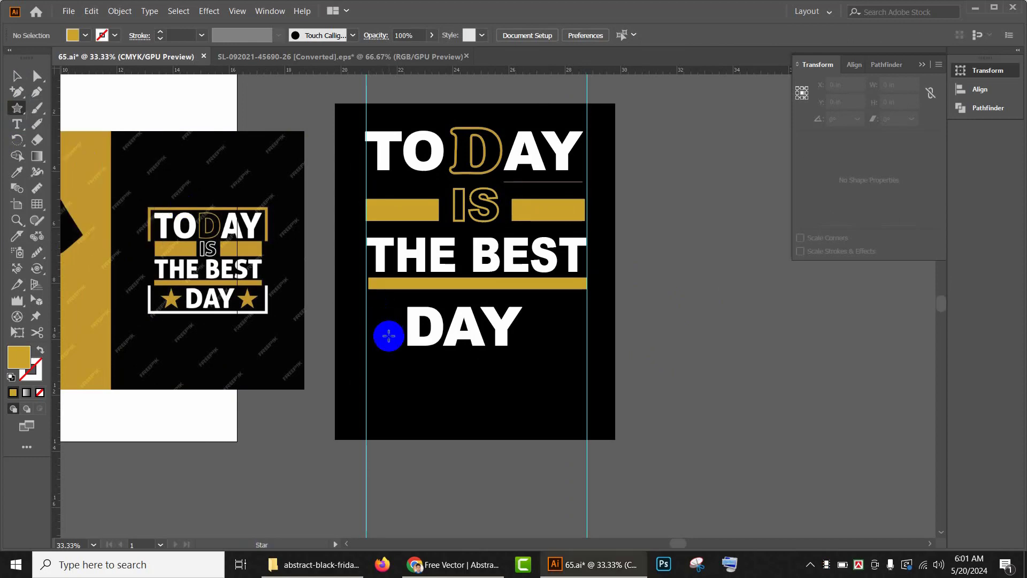
drag(384, 319, 395, 332)
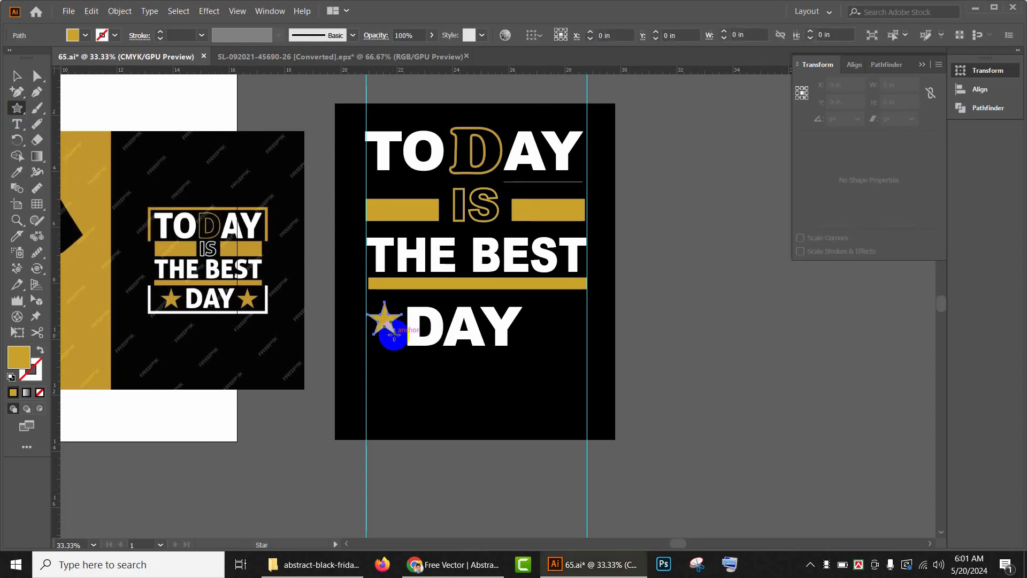
mouse_move(544, 316)
mouse_down()
mouse_move(548, 327)
mouse_move(534, 329)
mouse_up()
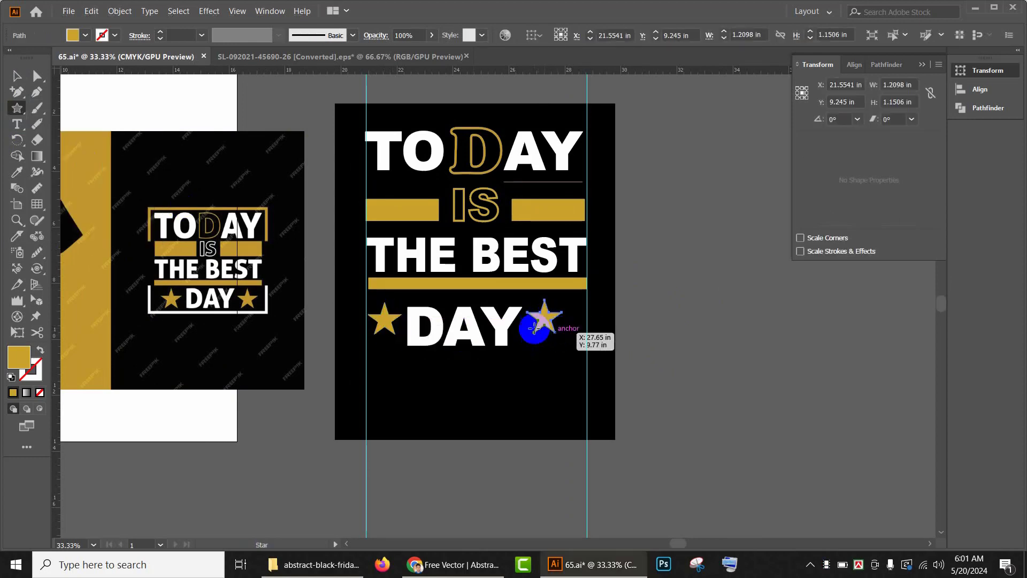
Step: Scale the DAY text down and move the left star closer beside it
click(15, 76)
click(470, 338)
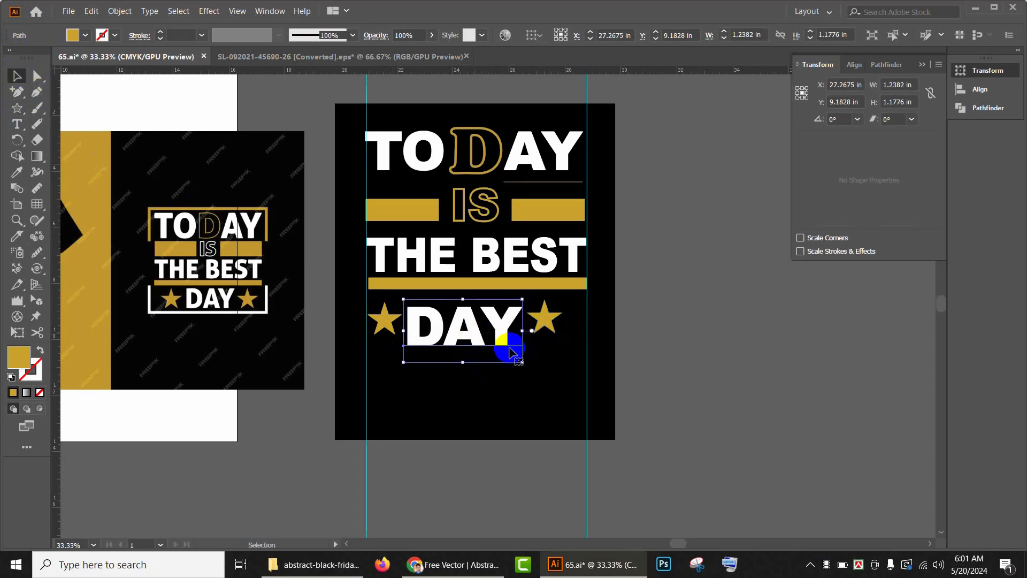
drag(523, 360, 540, 319)
drag(387, 322, 405, 313)
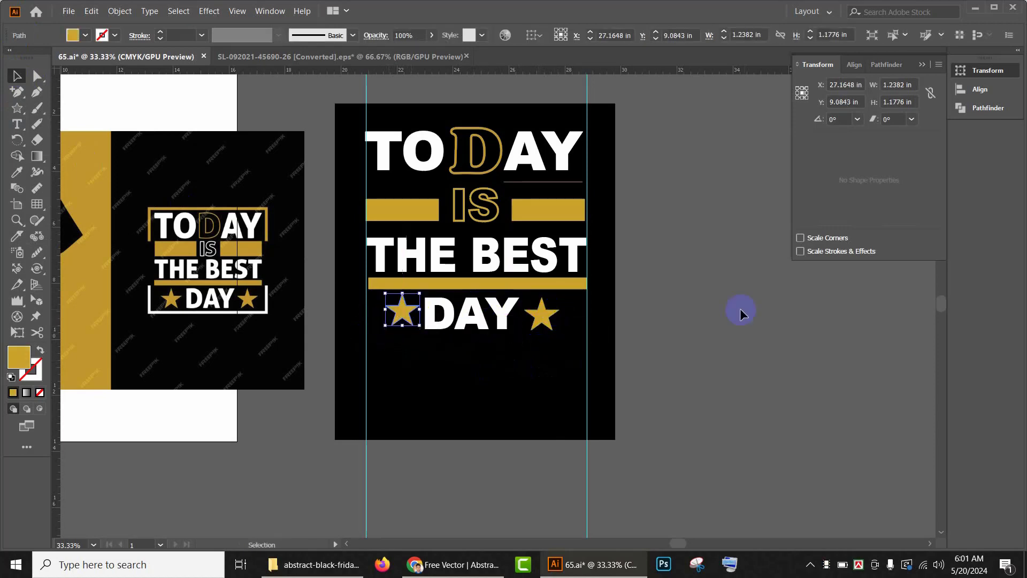
click(743, 309)
Step: Select the whole design and expand it, including object, fill and stroke
scroll(592, 356, up, 2)
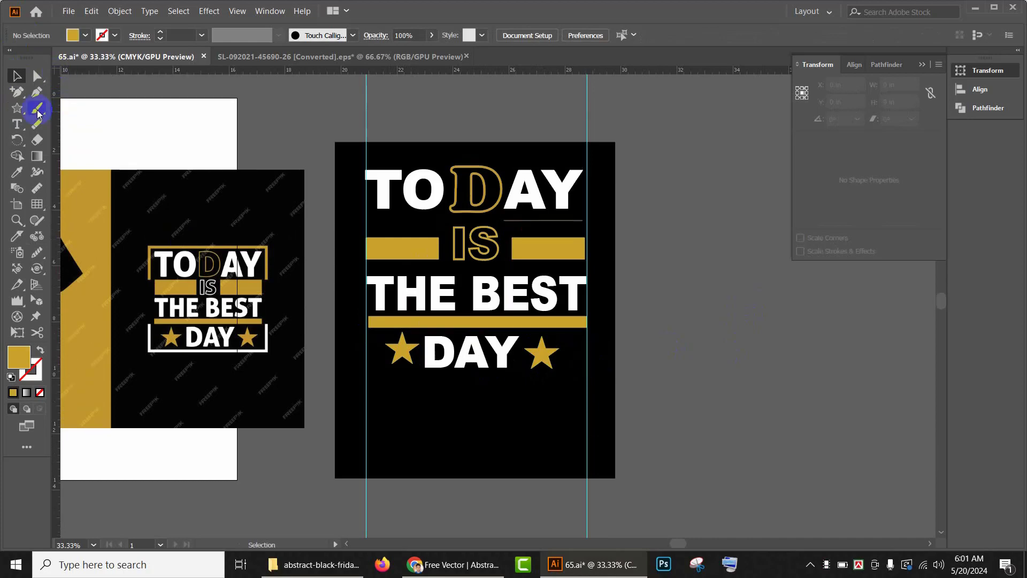
drag(316, 126, 752, 477)
click(128, 12)
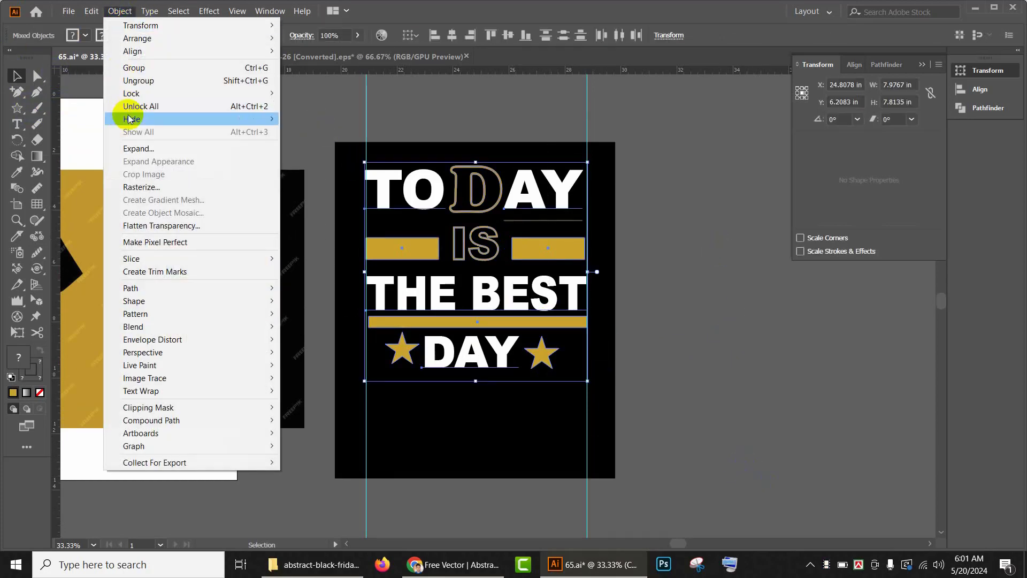
click(141, 155)
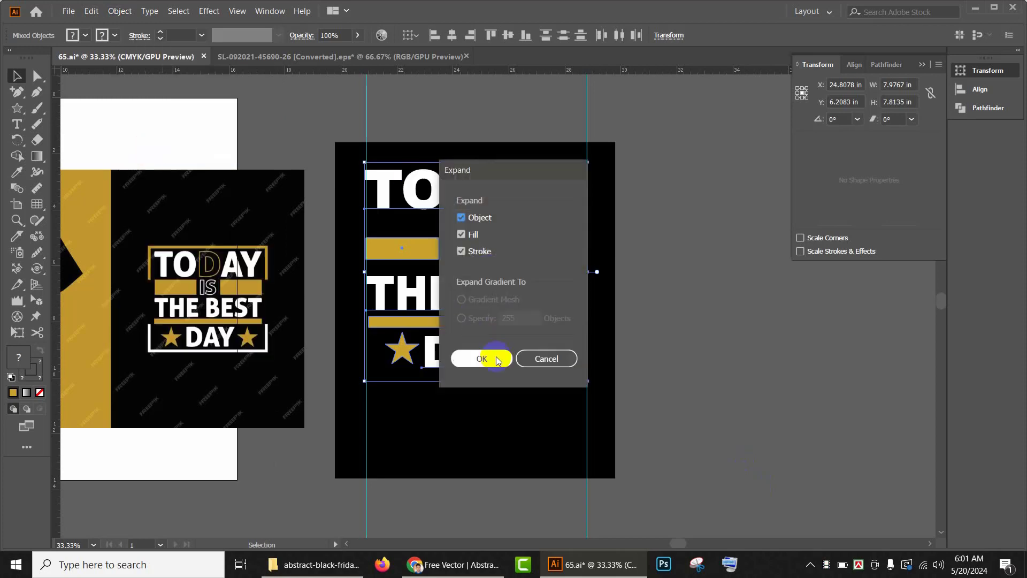
click(489, 360)
click(678, 336)
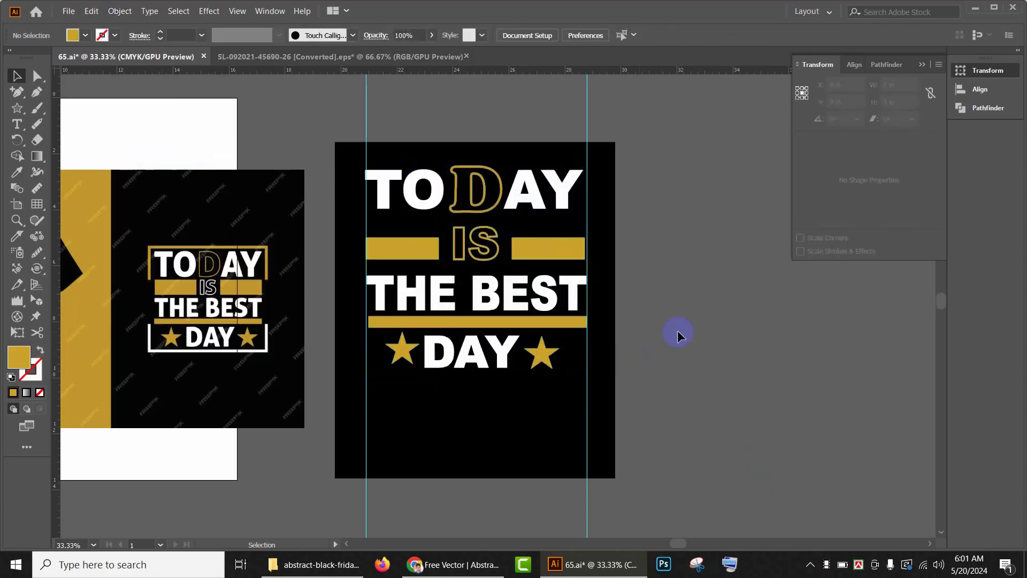
Step: Draw a rectangle framing all the lettering, give it a gold stroke with no fill, and set the stroke weight to 7 pt
scroll(677, 329, down, 2)
scroll(665, 310, up, 3)
scroll(601, 323, down, 3)
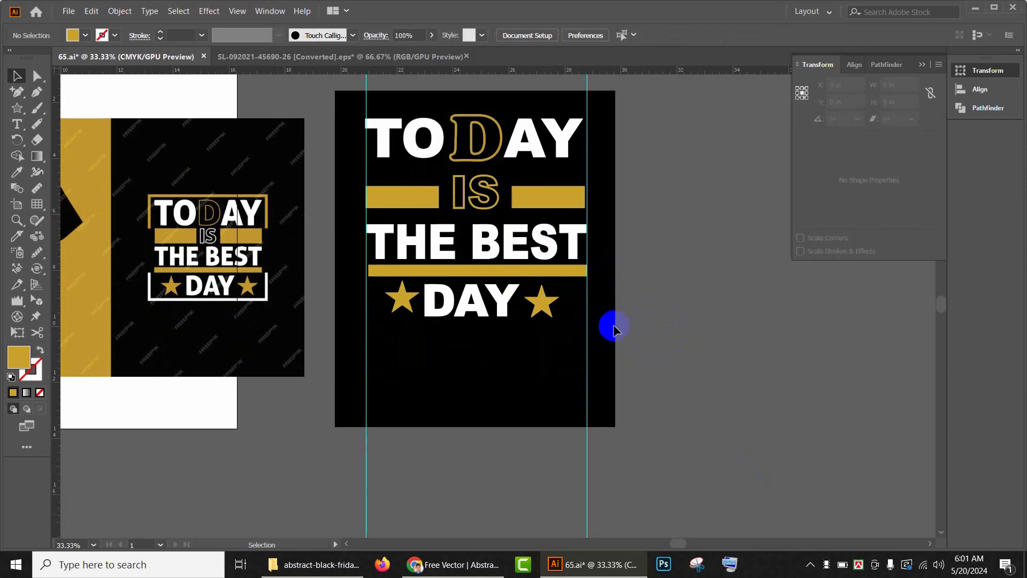
scroll(620, 323, up, 2)
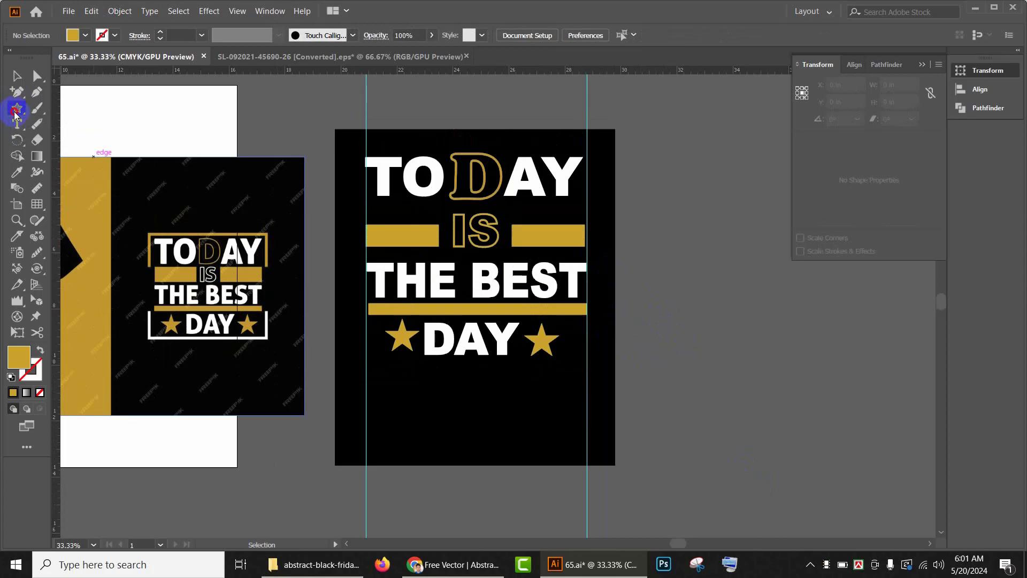
drag(15, 114, 86, 106)
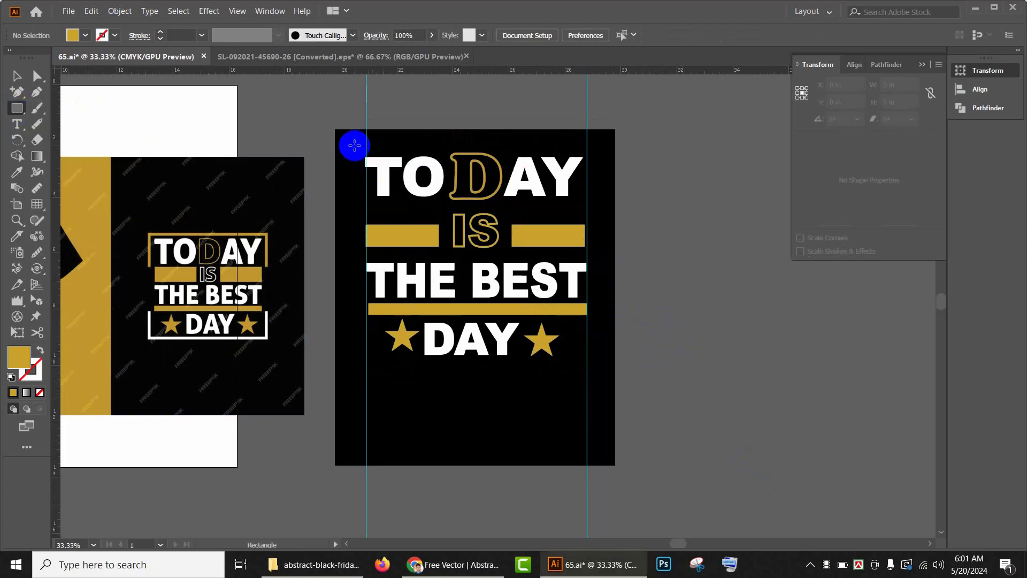
mouse_move(354, 143)
mouse_down()
mouse_move(594, 294)
mouse_move(595, 359)
mouse_up()
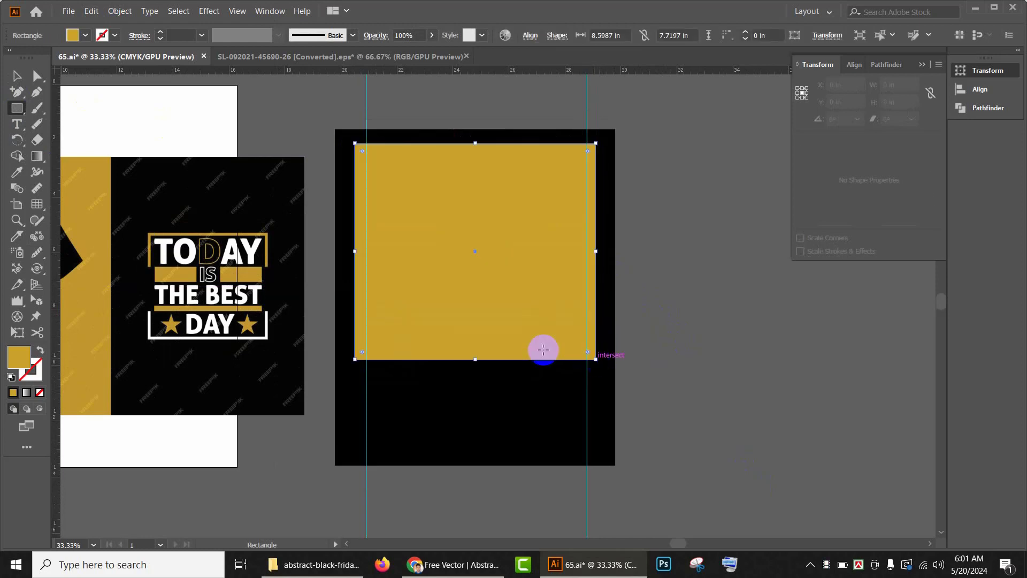
click(40, 351)
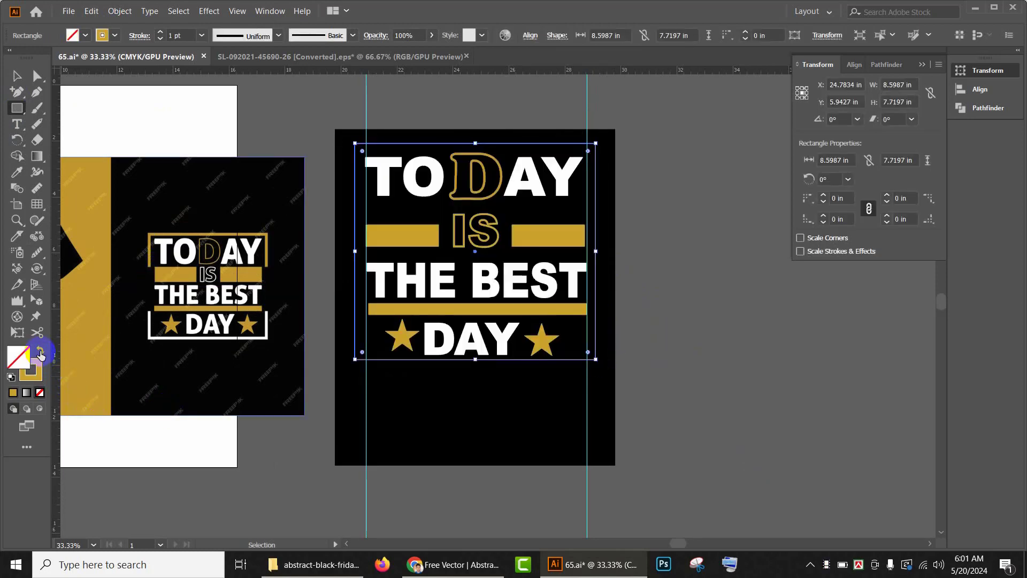
click(160, 32)
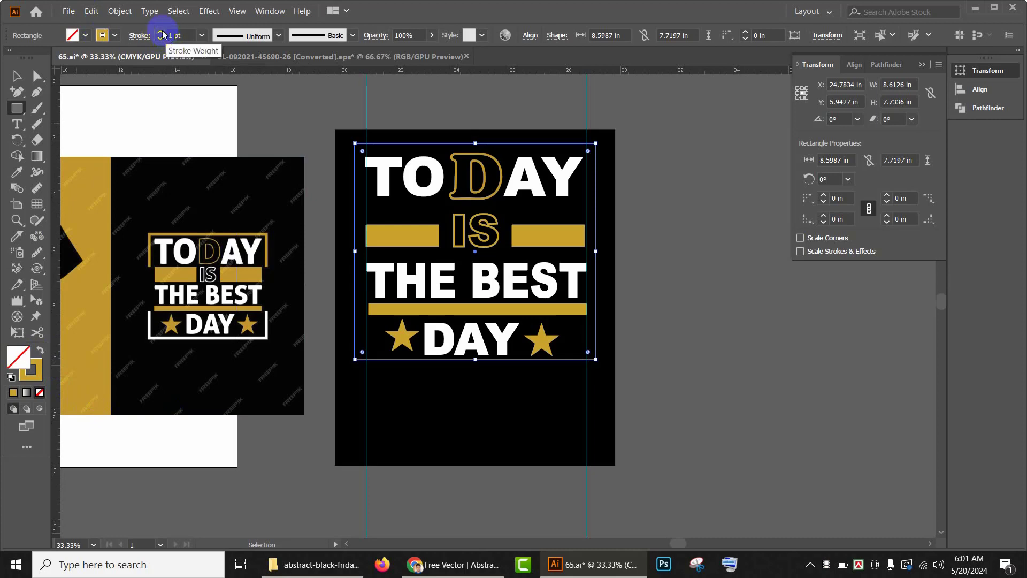
click(160, 32)
click(160, 32)
click(160, 32)
click(160, 32)
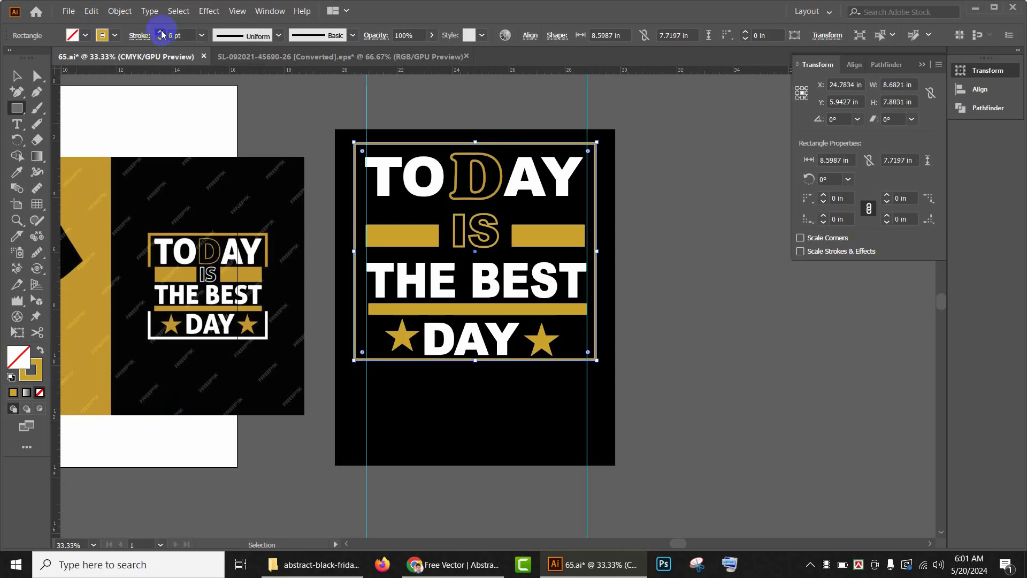
click(160, 32)
Step: Add anchor points on both sides of the frame just below TODAY and delete the two lower corners, leaving a top bracket
click(17, 96)
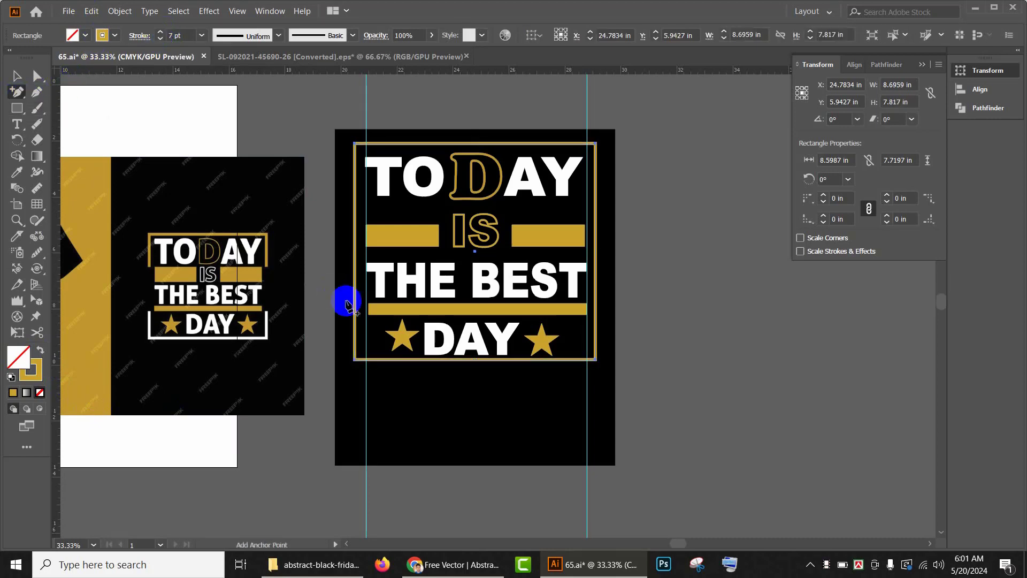
click(354, 208)
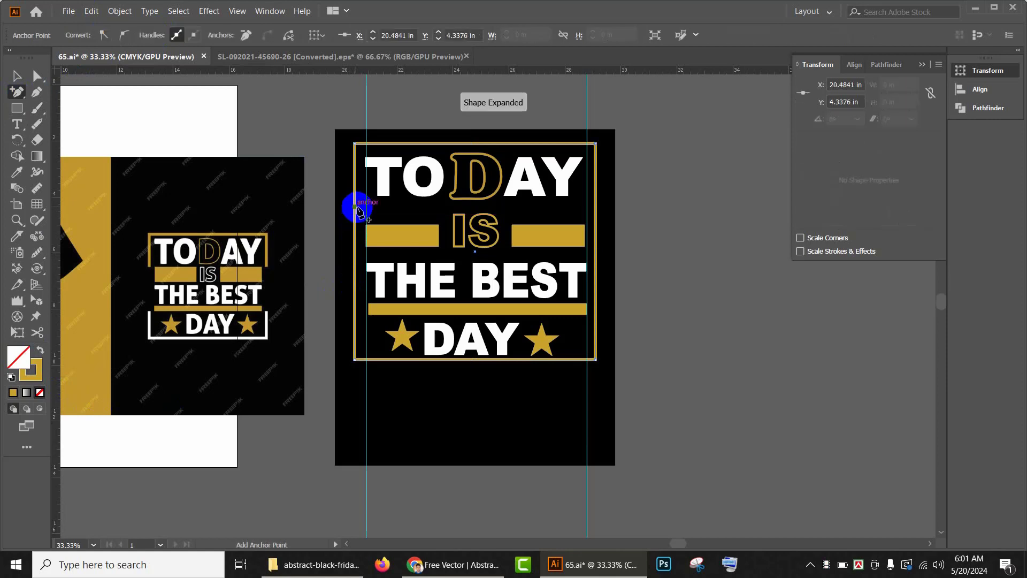
click(595, 203)
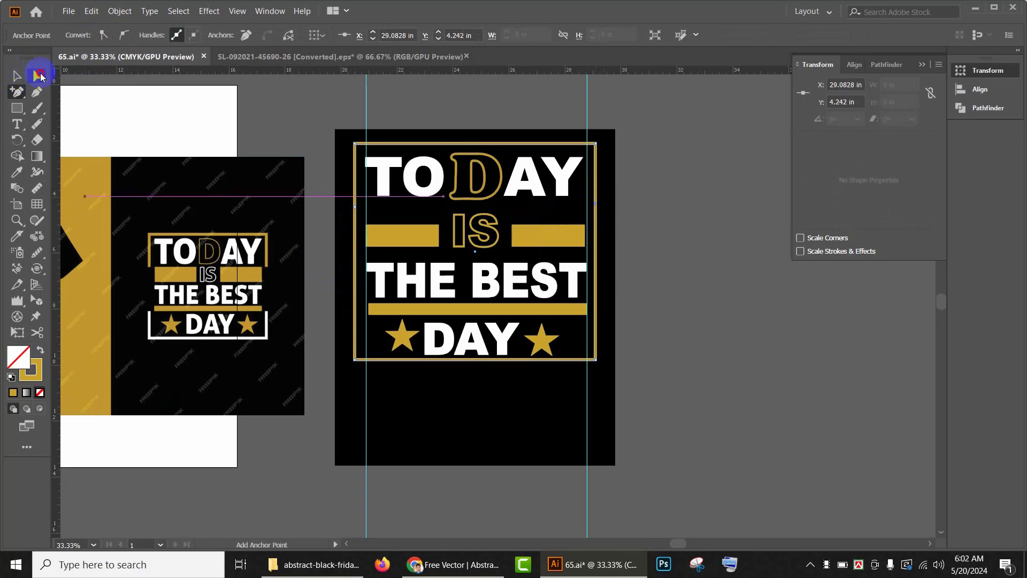
click(40, 76)
click(589, 354)
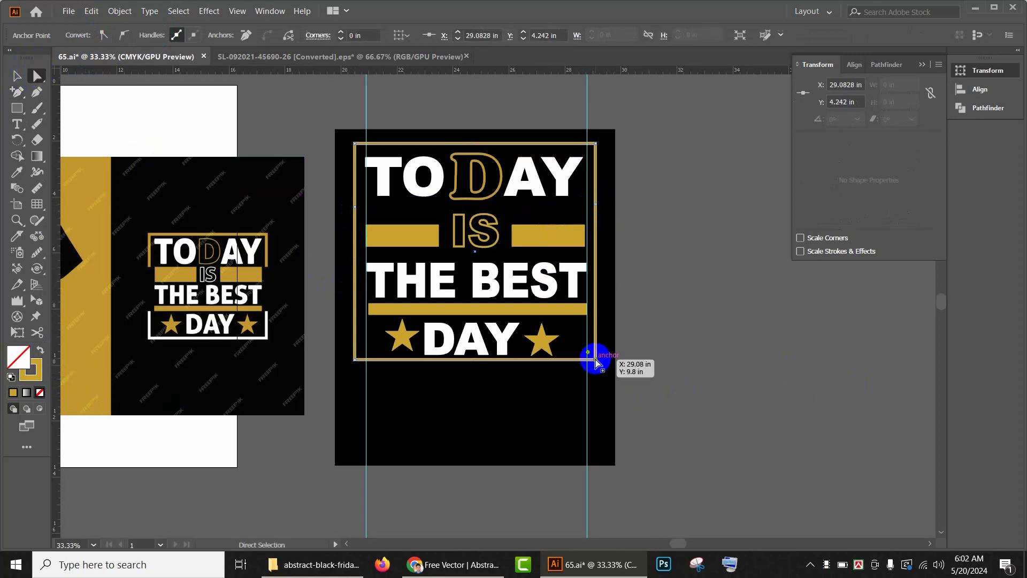
key(Delete)
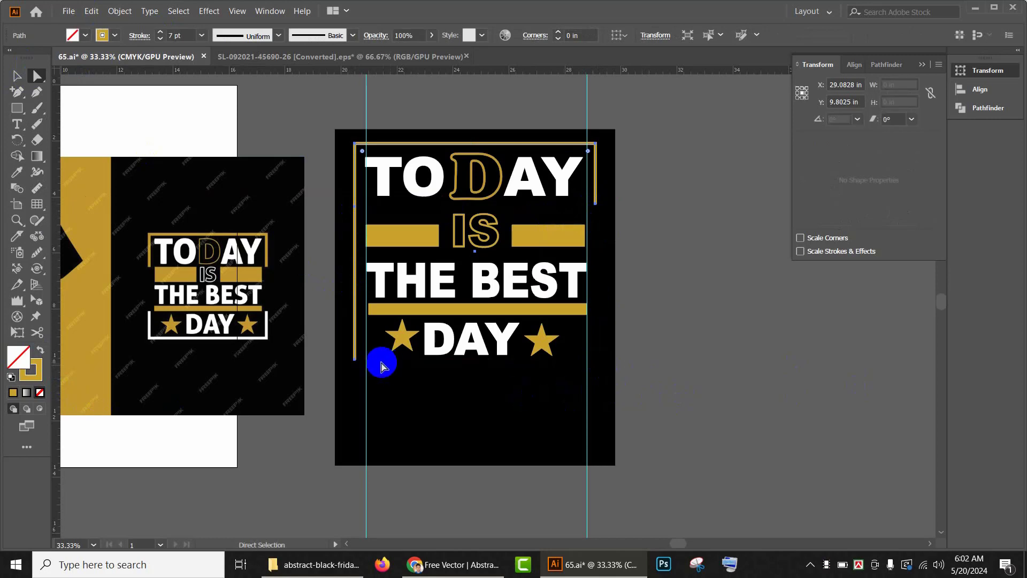
click(354, 367)
click(354, 367)
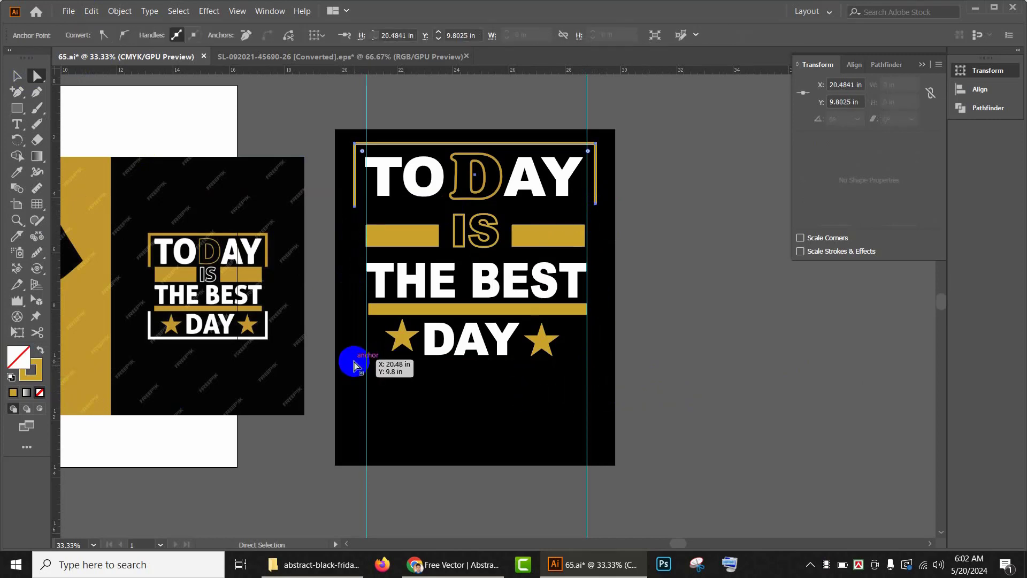
key(Delete)
Step: Expand the bracket's fill and stroke into shapes
click(22, 78)
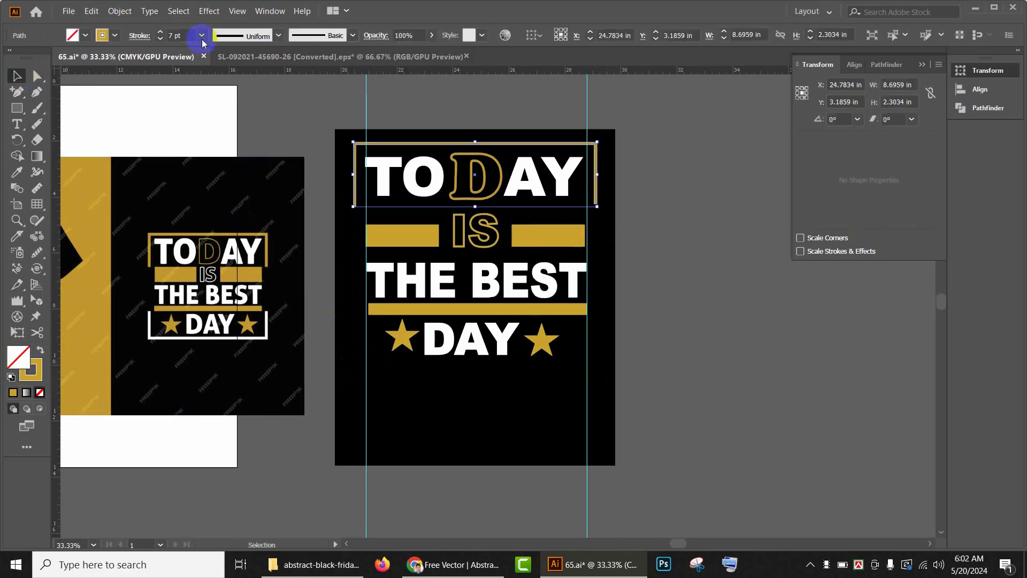
click(116, 11)
click(128, 211)
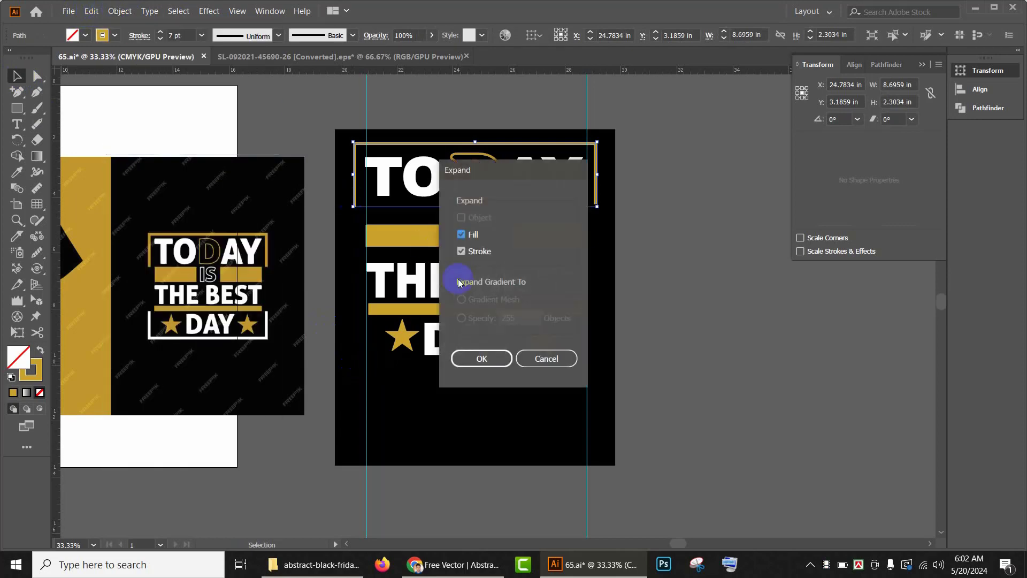
click(473, 358)
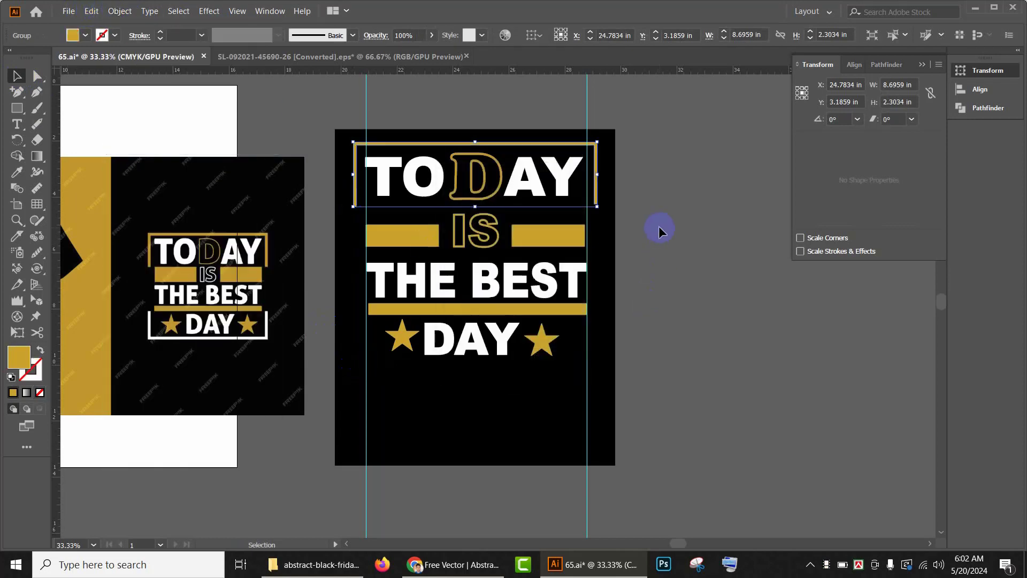
Step: Duplicate the bracket as a flipped copy framing the lower bar and the DAY line
key(a)
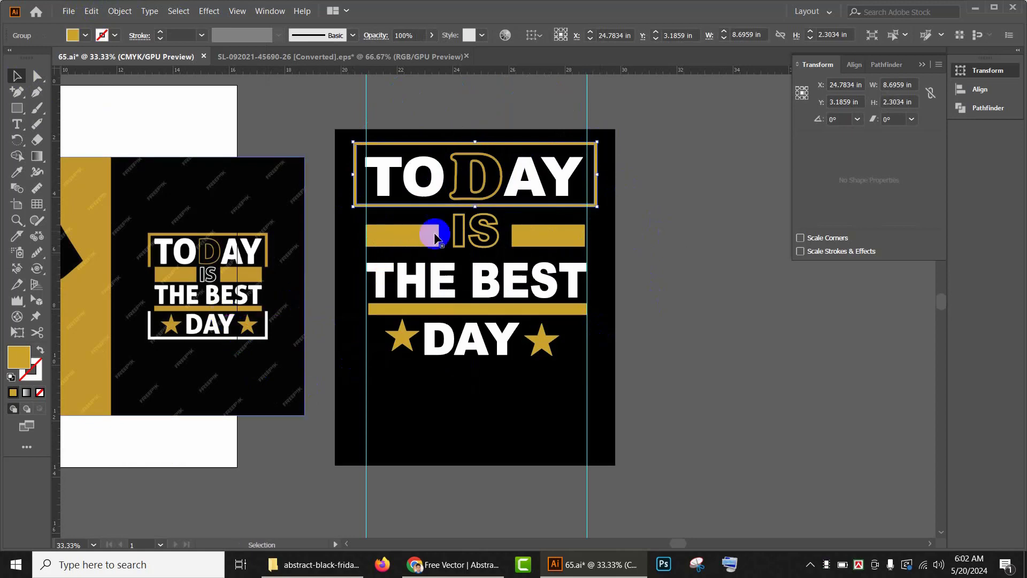
click(550, 206)
drag(549, 209, 557, 368)
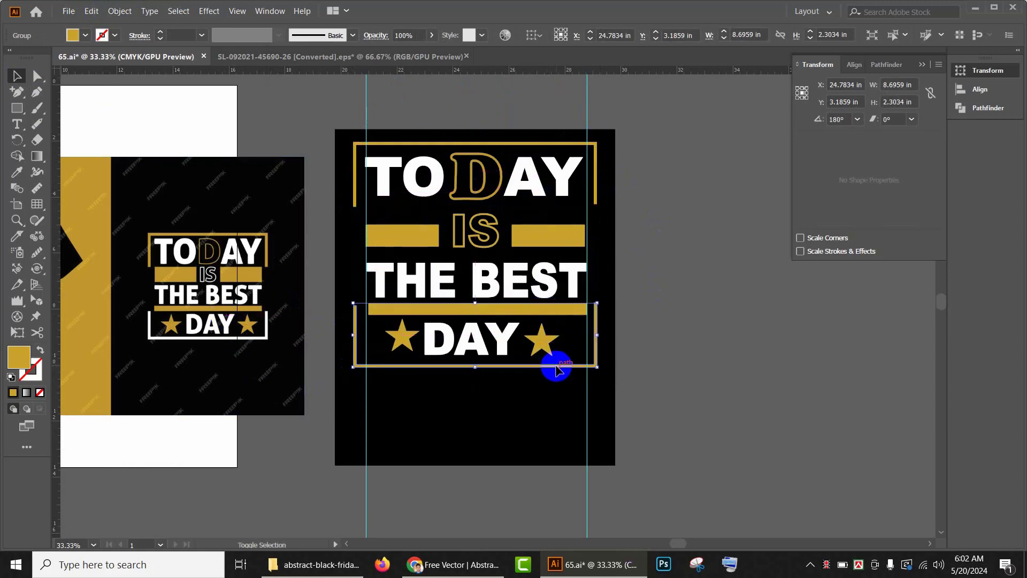
click(687, 326)
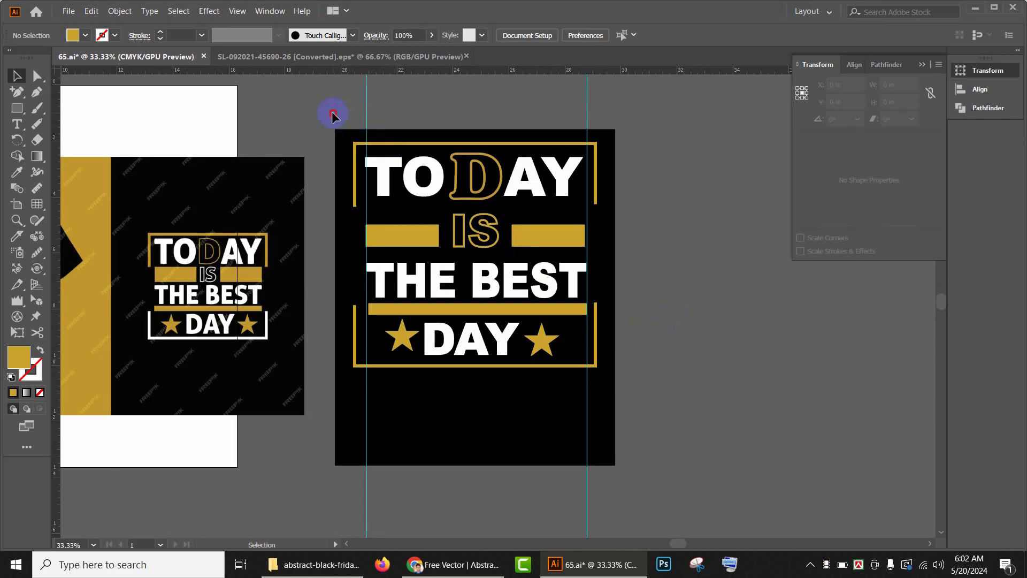
Step: Try moving the finished lettering group off to the left of the artboard
drag(332, 115, 683, 449)
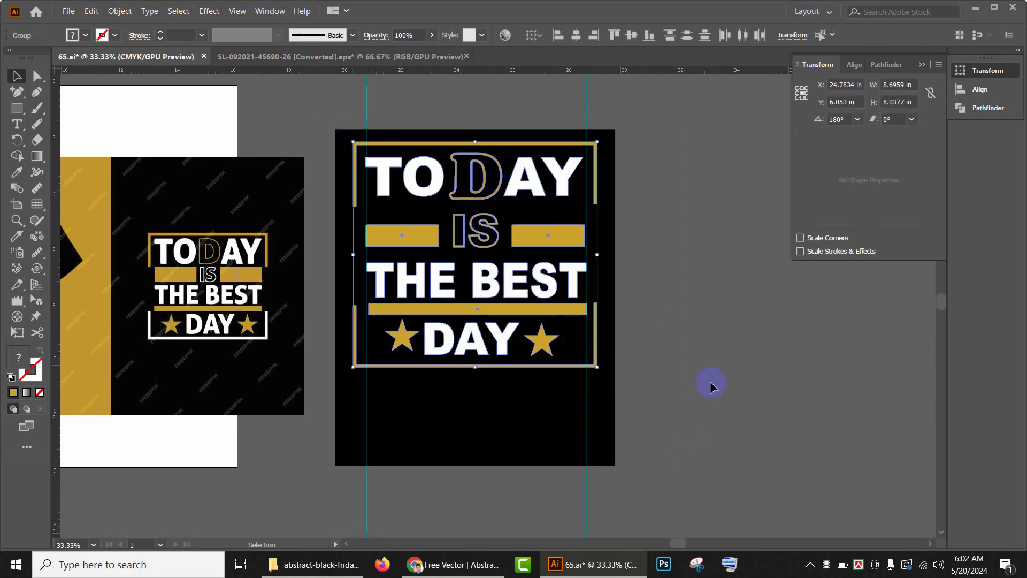
key(v)
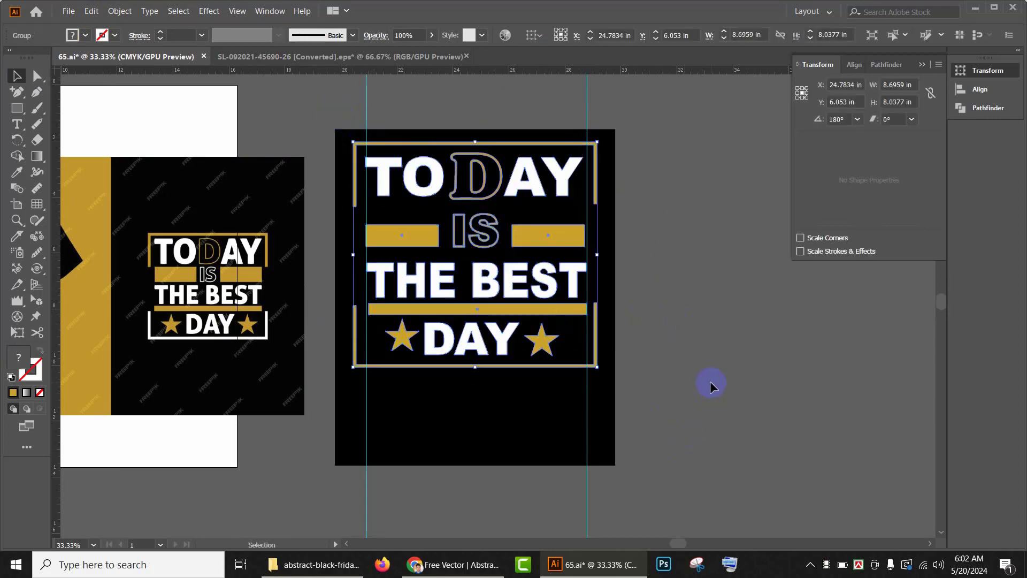
scroll(664, 338, down, 2)
drag(701, 345, 773, 325)
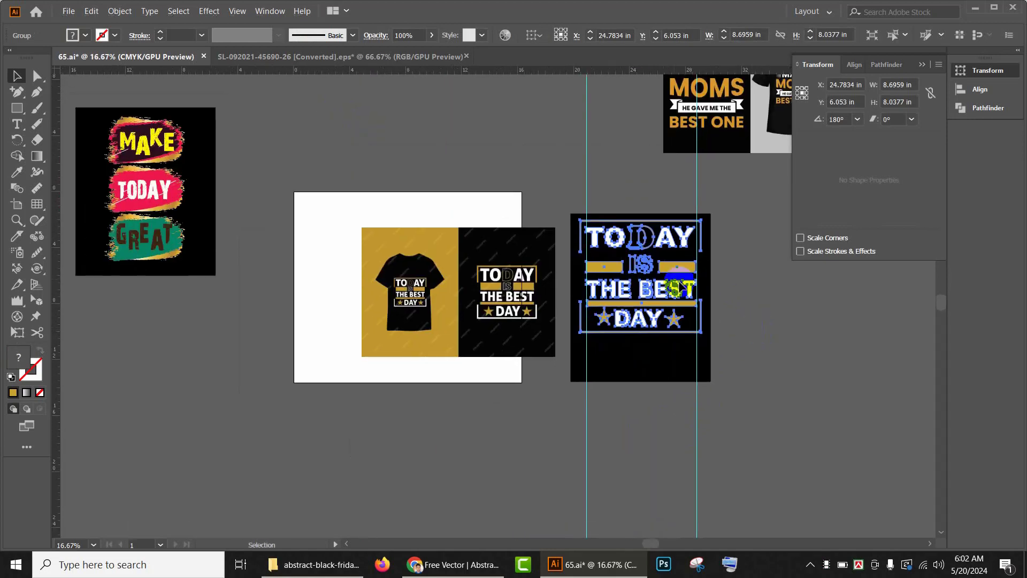
drag(652, 268, 160, 340)
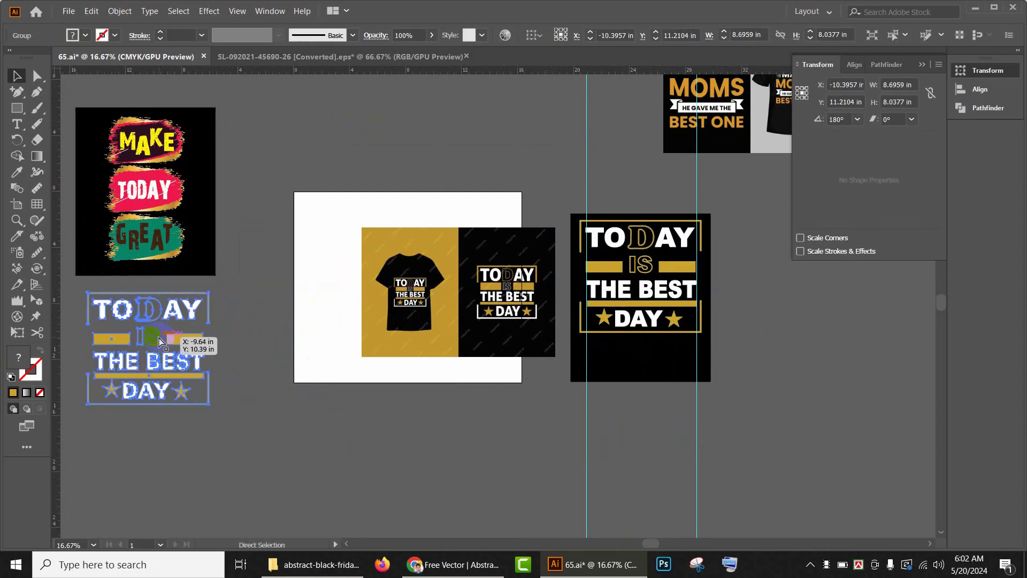
key(ctrl+z)
Step: Unlock all objects and duplicate the whole black artboard with its design to the left
key(ctrl+alt+2)
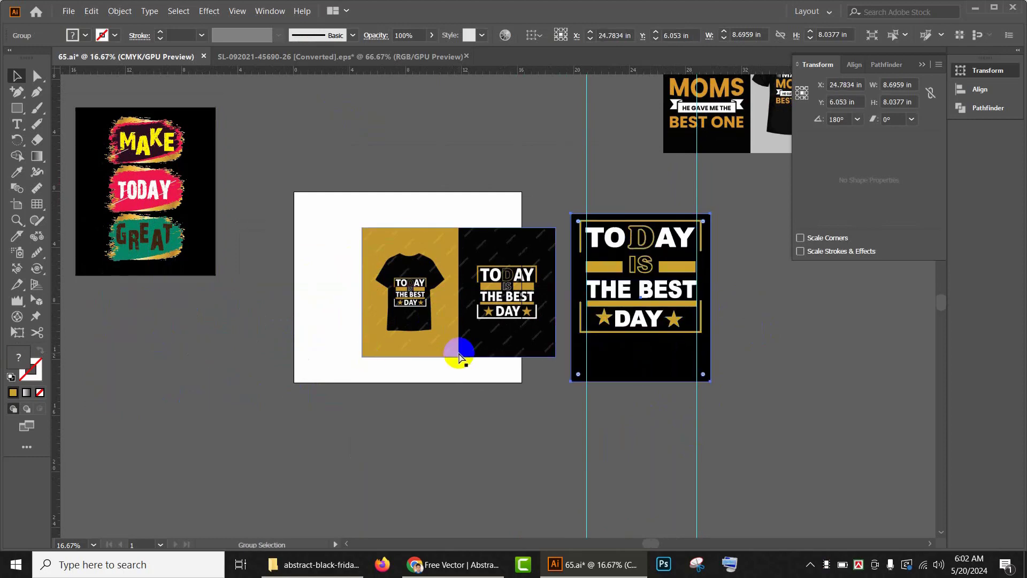
click(848, 371)
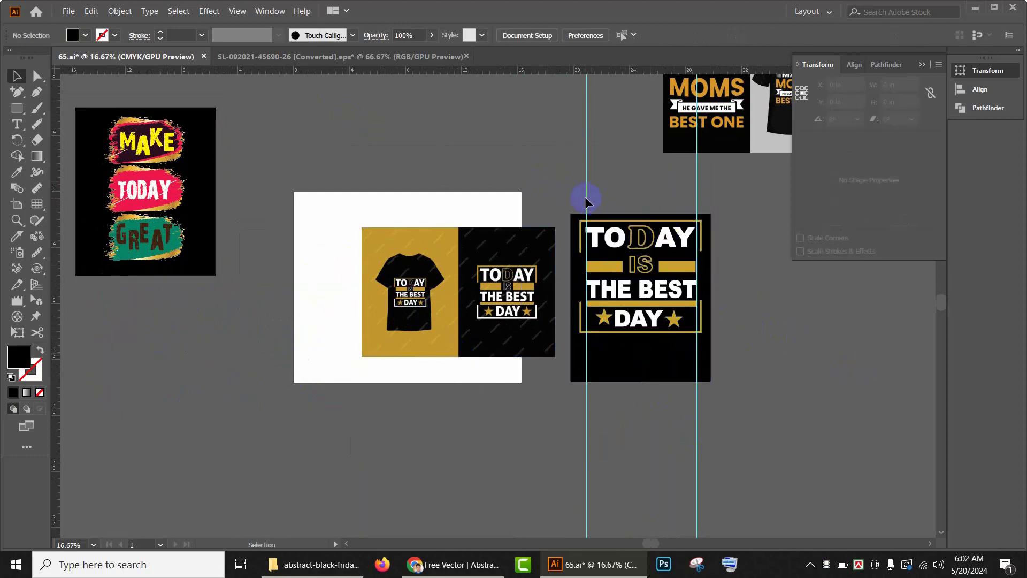
drag(734, 426, 716, 373)
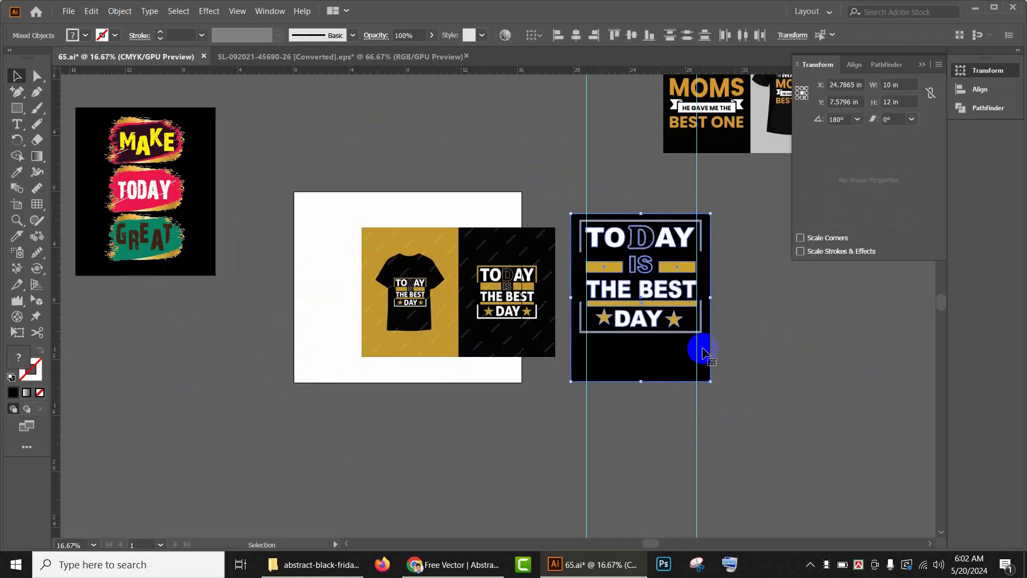
drag(670, 322, 167, 392)
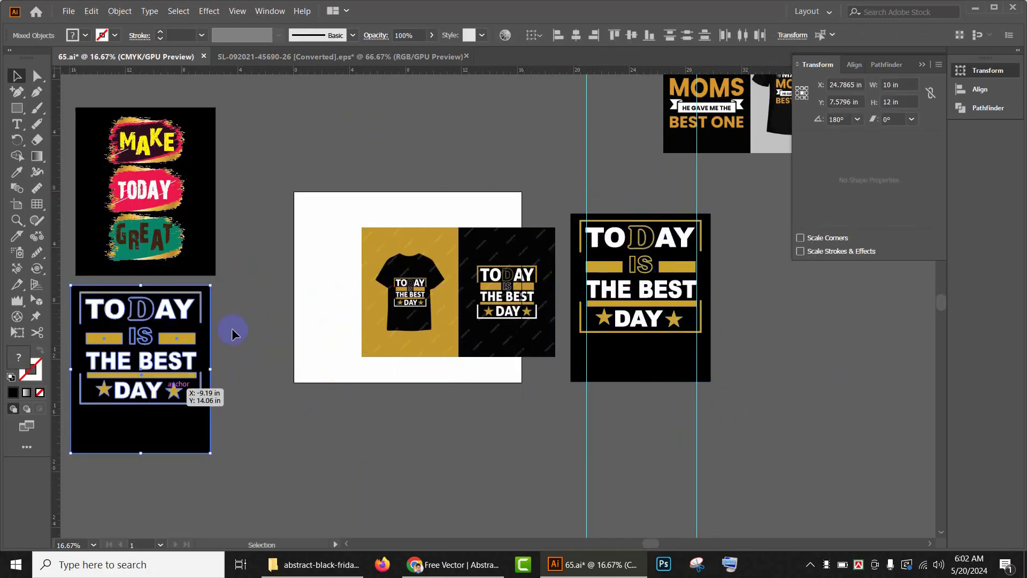
Step: Lock the black background of the artboard on the right
click(265, 193)
drag(257, 220, 149, 257)
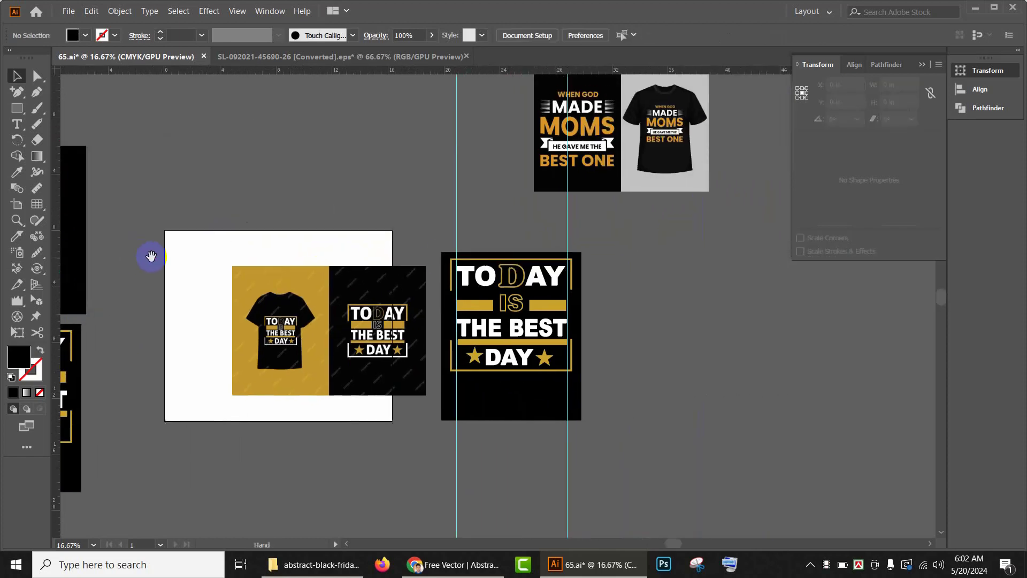
click(519, 407)
key(ctrl+2)
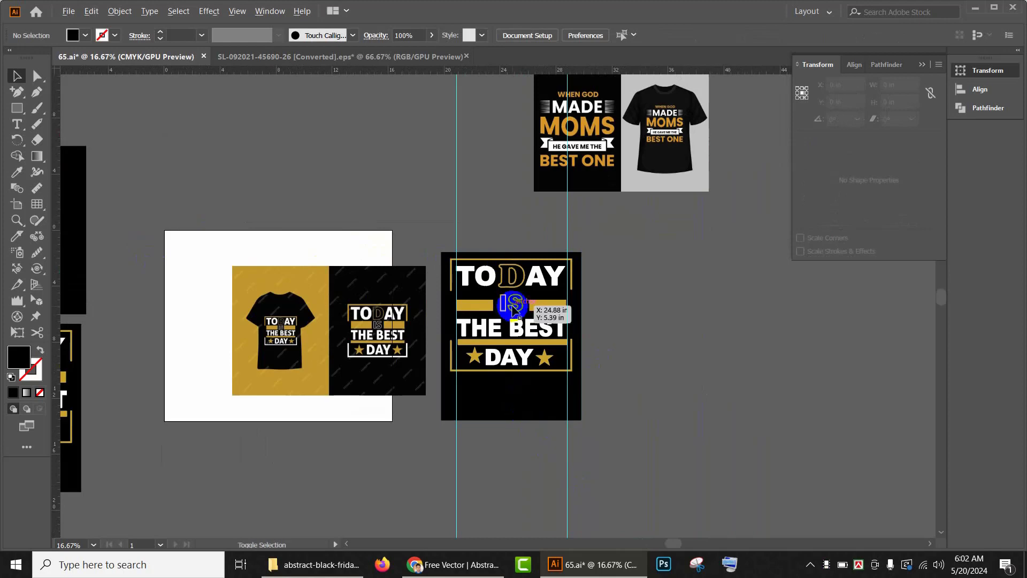
Step: Delete the lettering group from the black artboard on the right
scroll(512, 306, up, 1)
click(588, 368)
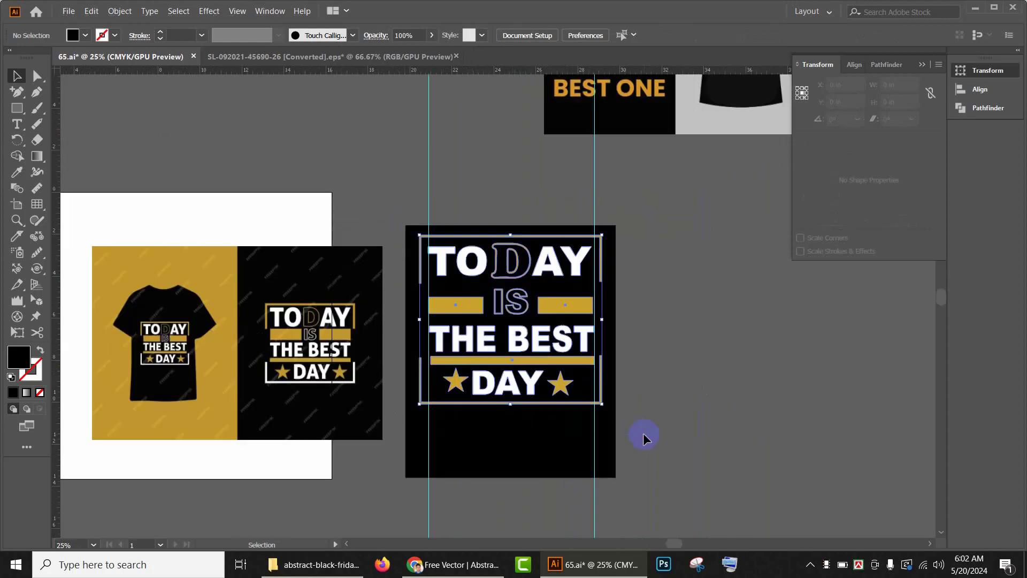
key(Delete)
Step: Delete the TODAY IS THE BEST DAY reference image from the white board
drag(670, 259, 729, 376)
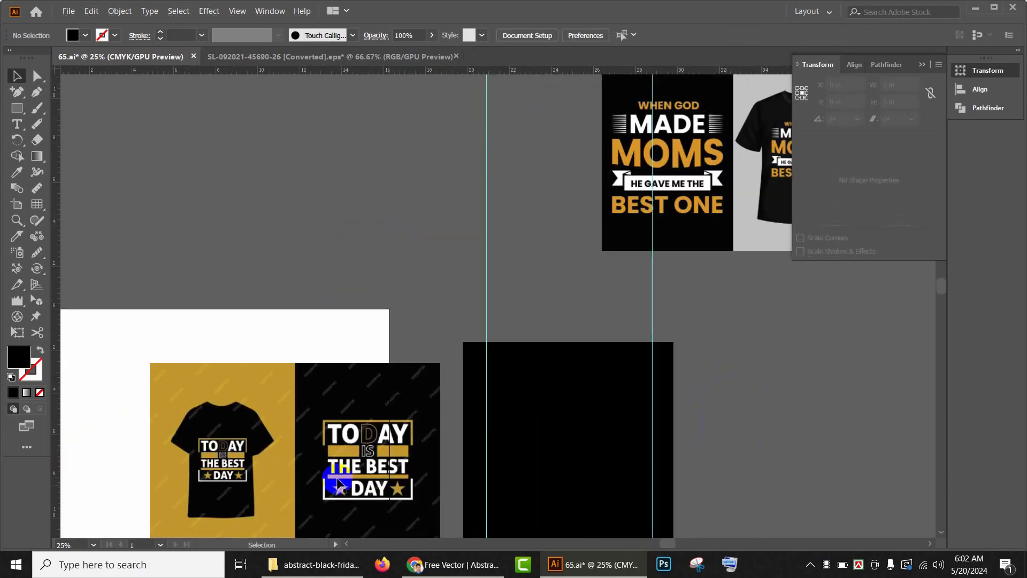
click(238, 487)
key(Delete)
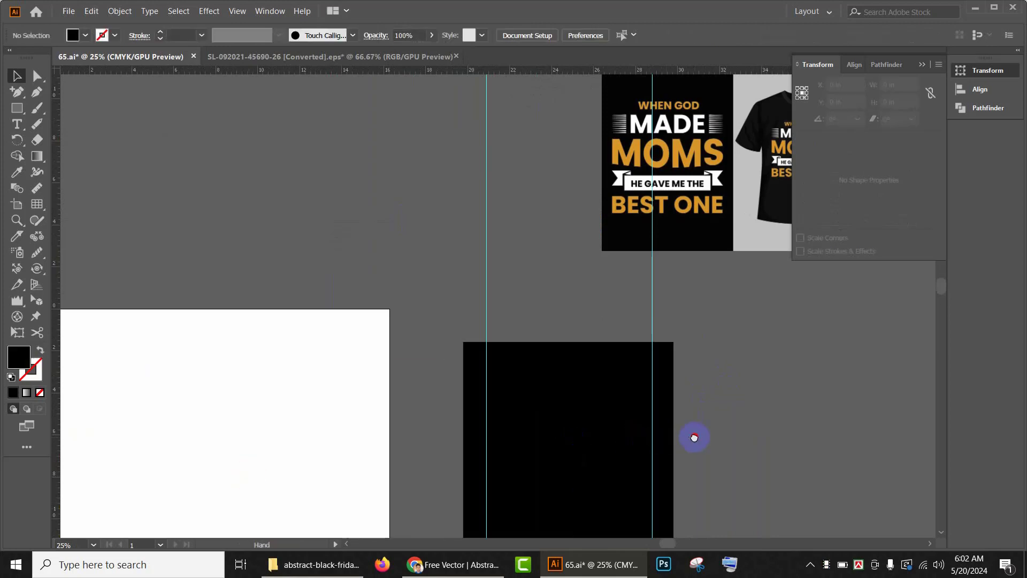
Step: Move the WHEN GOD MADE MOMS reference image onto the white board beside the empty black artboard
drag(694, 437, 618, 455)
drag(631, 229, 132, 409)
drag(488, 478, 596, 273)
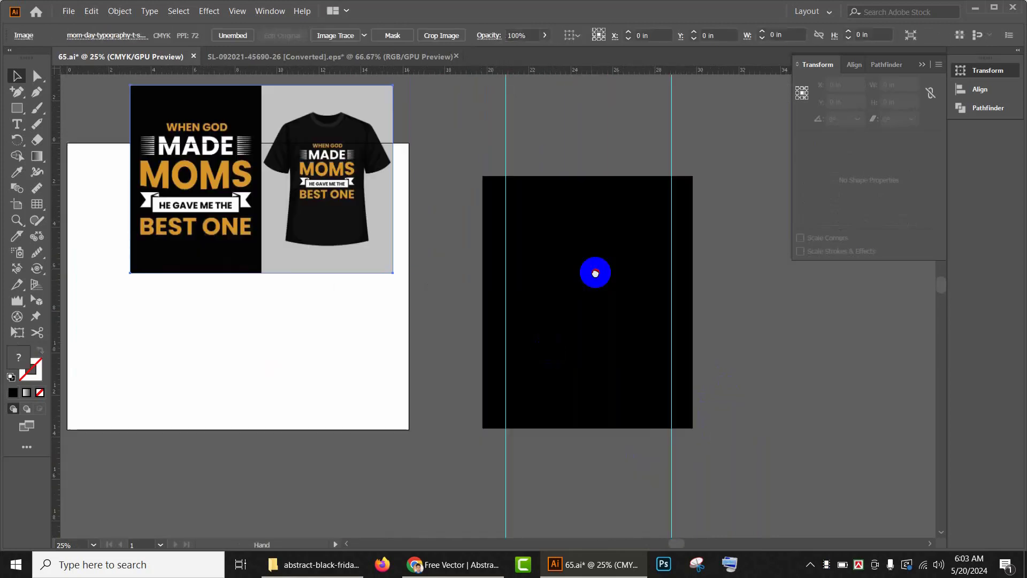
drag(343, 191, 394, 303)
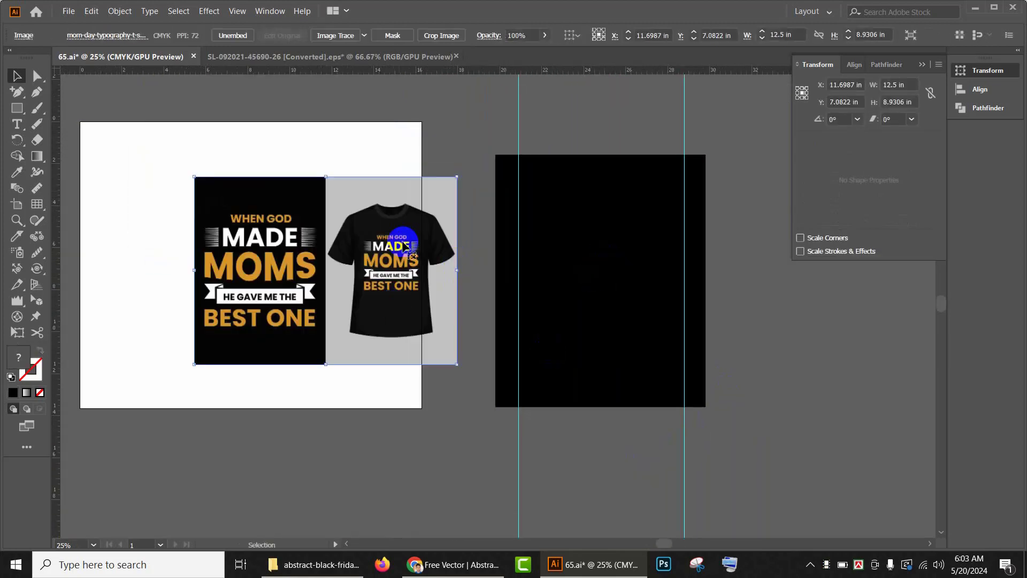
scroll(364, 240, up, 2)
scroll(517, 295, down, 1)
drag(703, 347, 312, 420)
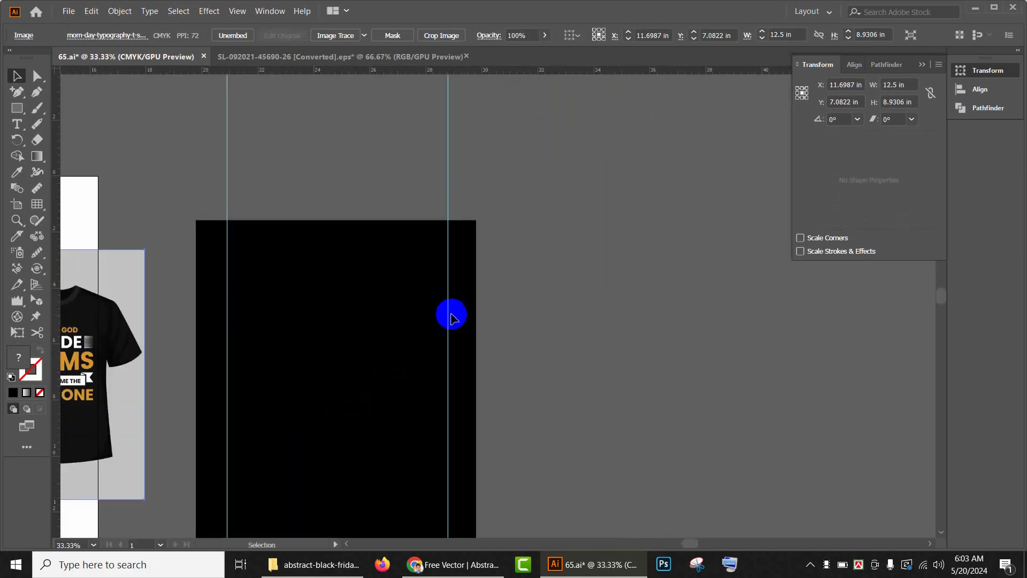
Step: Move the WHEN GOD MADE MOMS text block beside the black artboard and scale it up
scroll(453, 313, down, 2)
drag(614, 291, 531, 503)
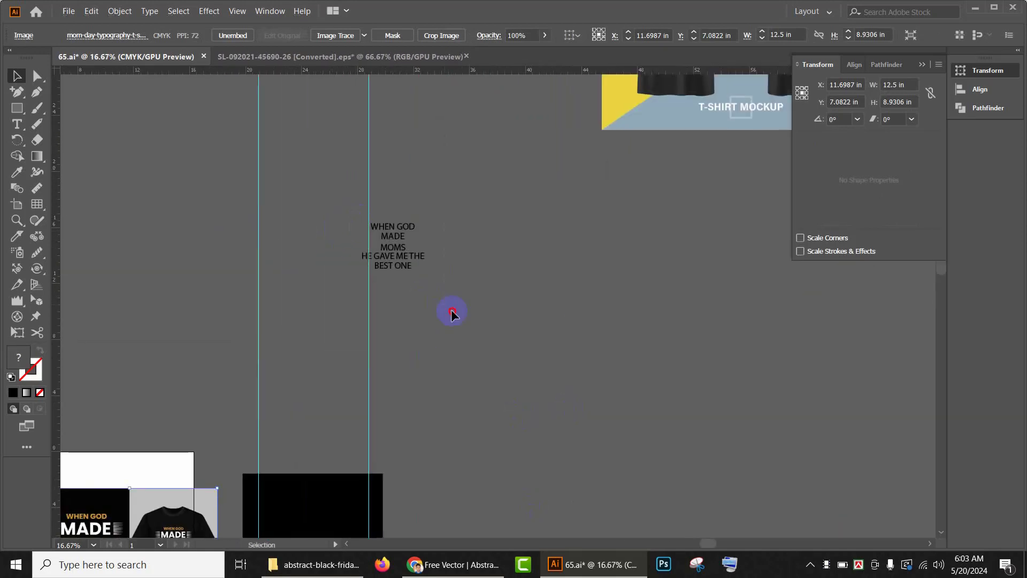
drag(452, 313, 544, 193)
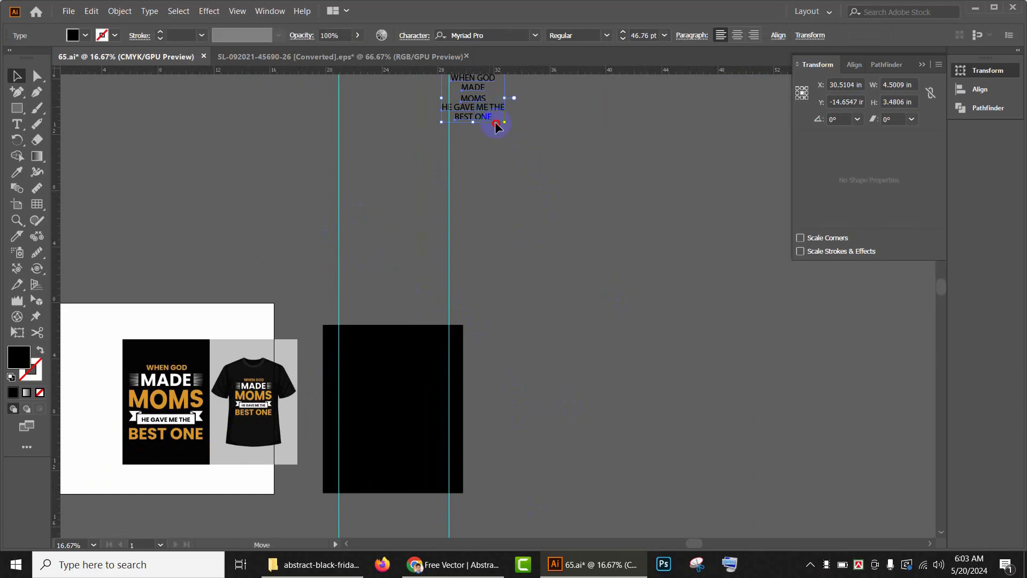
drag(496, 124, 555, 415)
drag(529, 343, 606, 219)
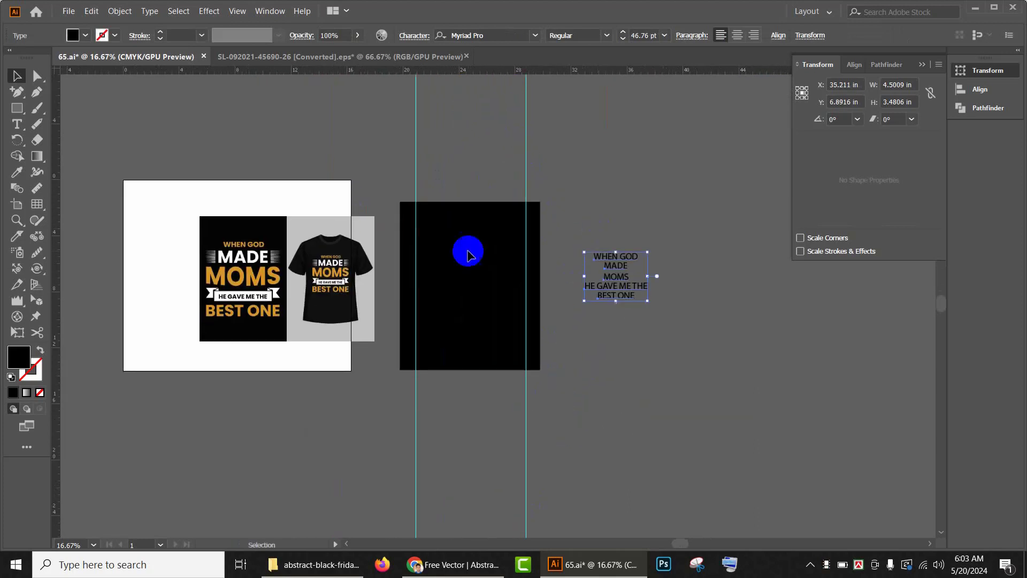
drag(657, 318, 673, 354)
drag(666, 380, 688, 395)
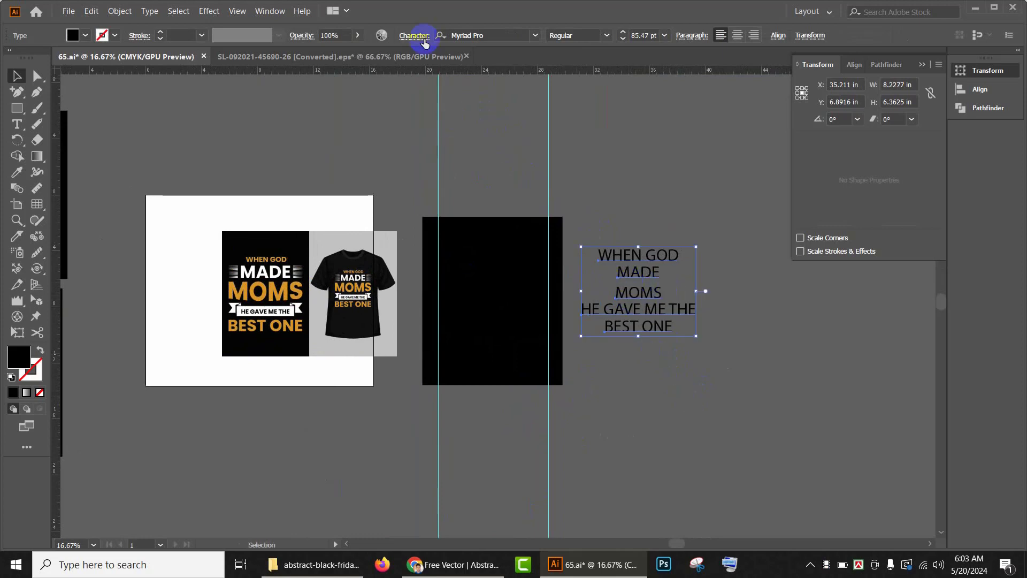
Step: Browse the font list and set the text's font to Impact
click(536, 36)
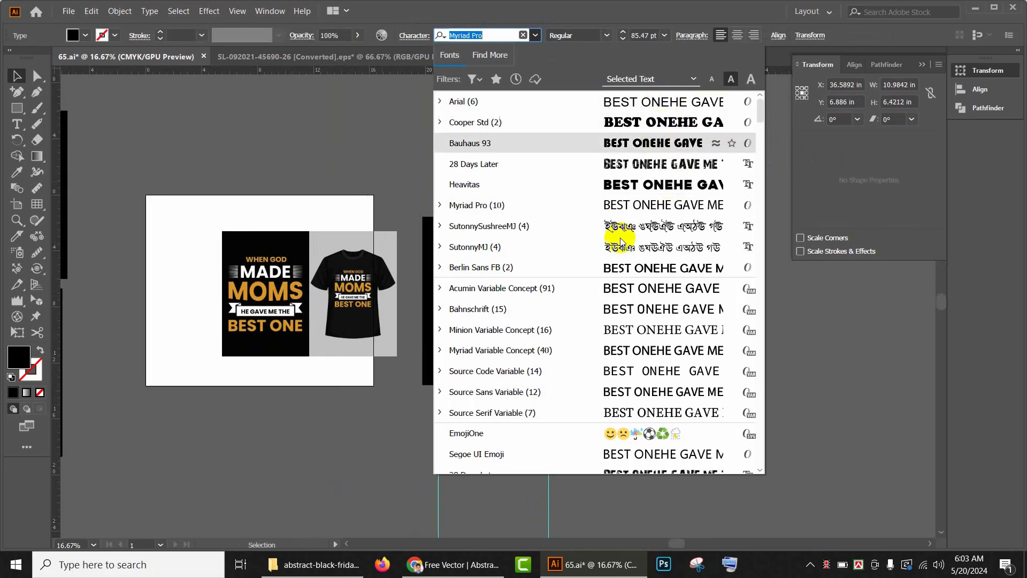
scroll(642, 251, down, 4)
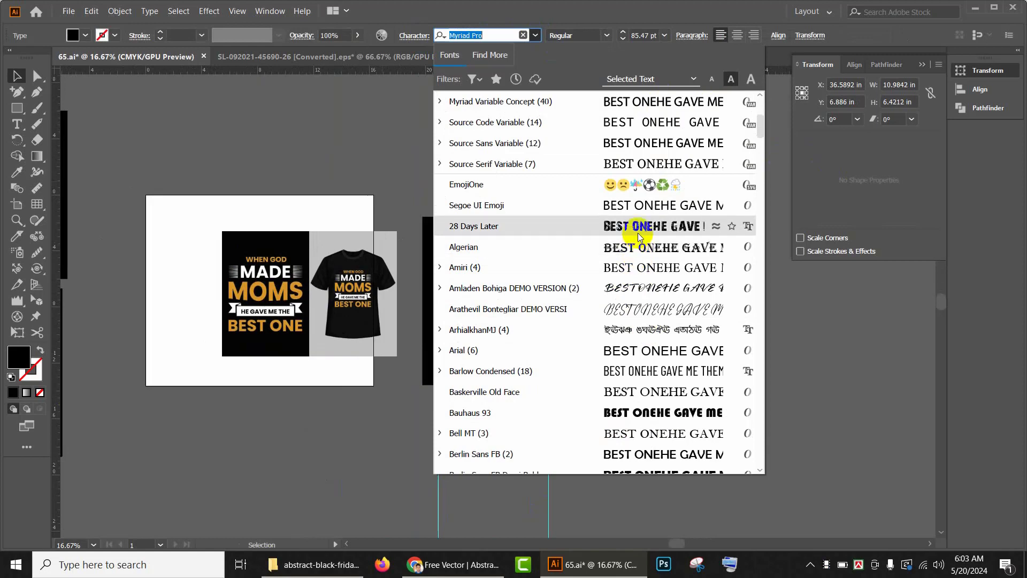
scroll(652, 369, down, 2)
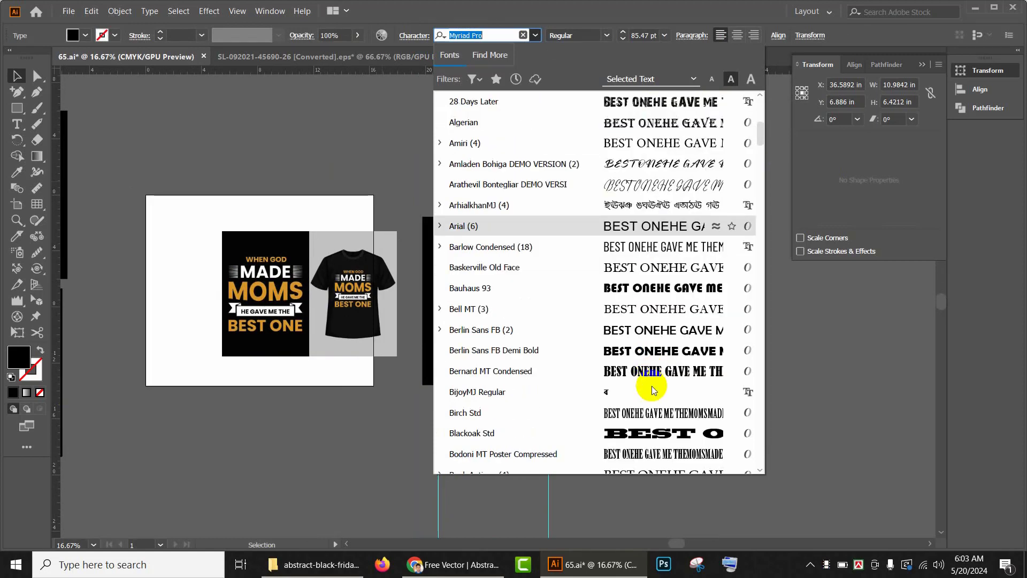
scroll(658, 374, down, 5)
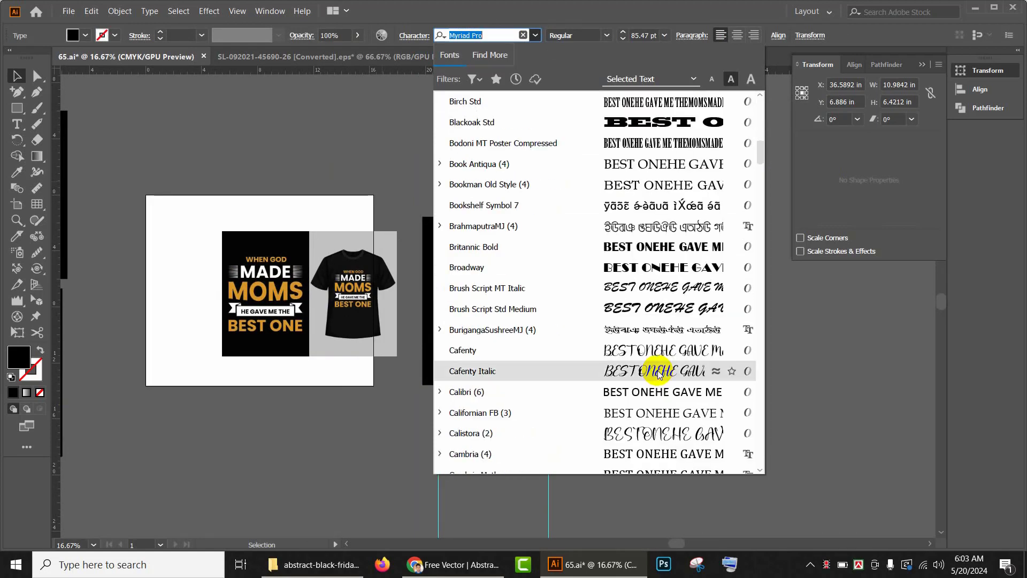
scroll(655, 370, down, 3)
scroll(665, 353, down, 1)
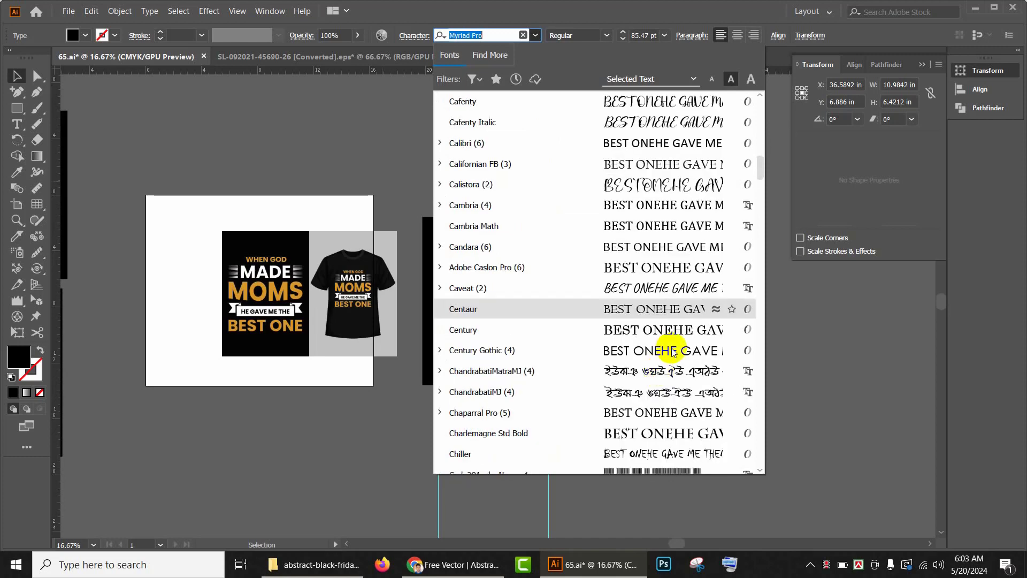
scroll(673, 351, down, 1)
scroll(672, 351, down, 4)
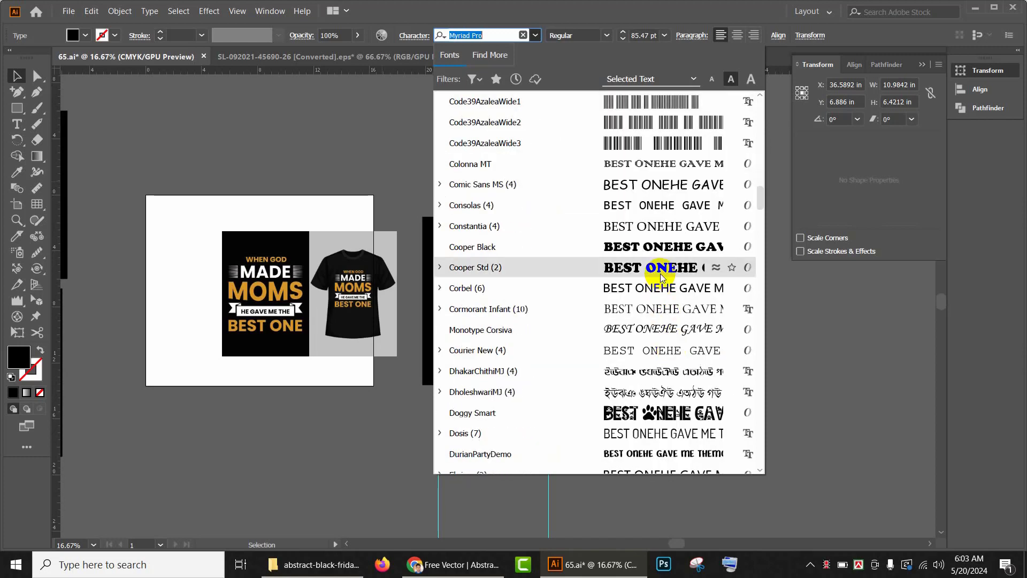
scroll(653, 388, down, 2)
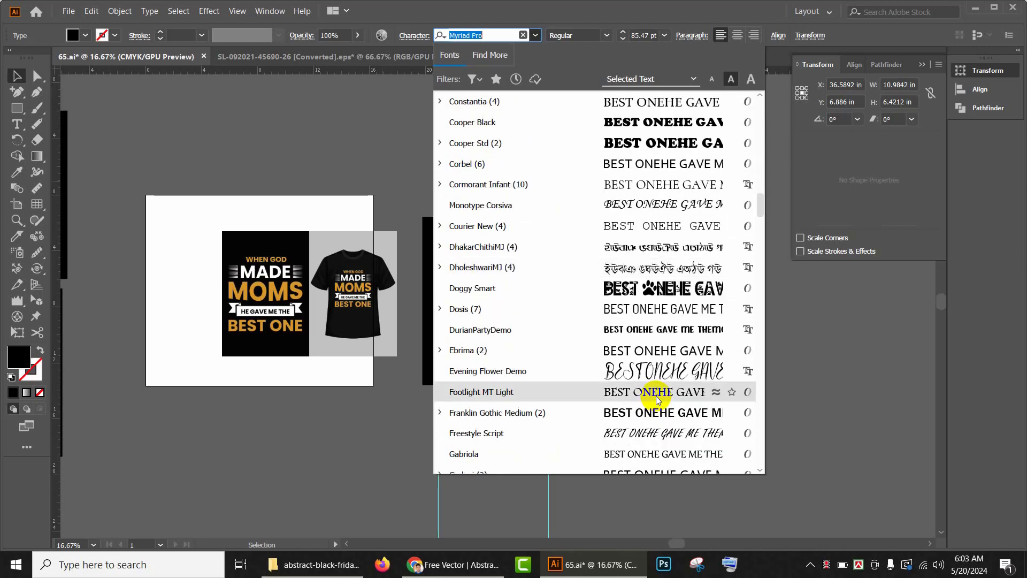
scroll(657, 401, down, 2)
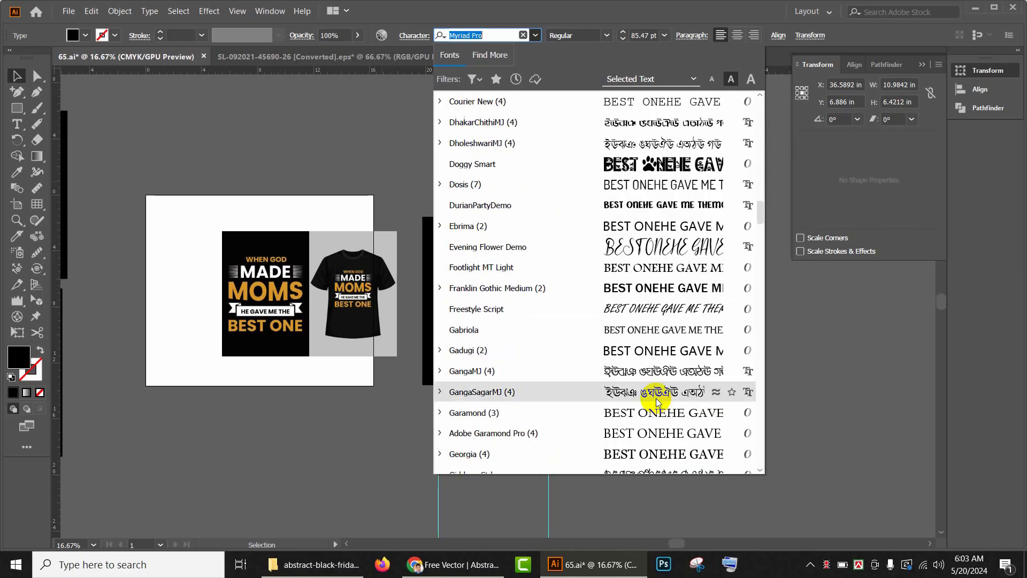
scroll(657, 401, down, 1)
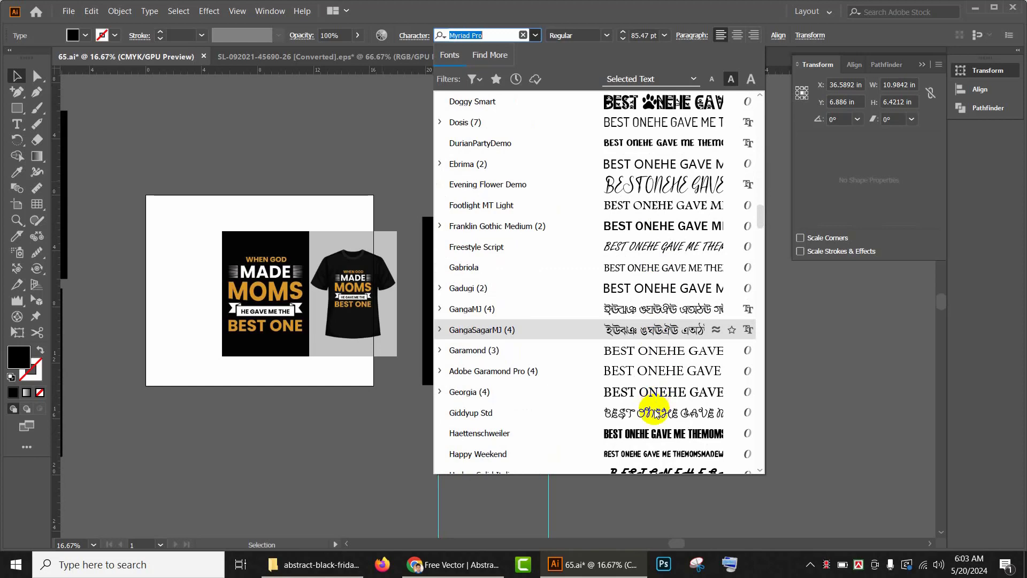
scroll(654, 412, down, 7)
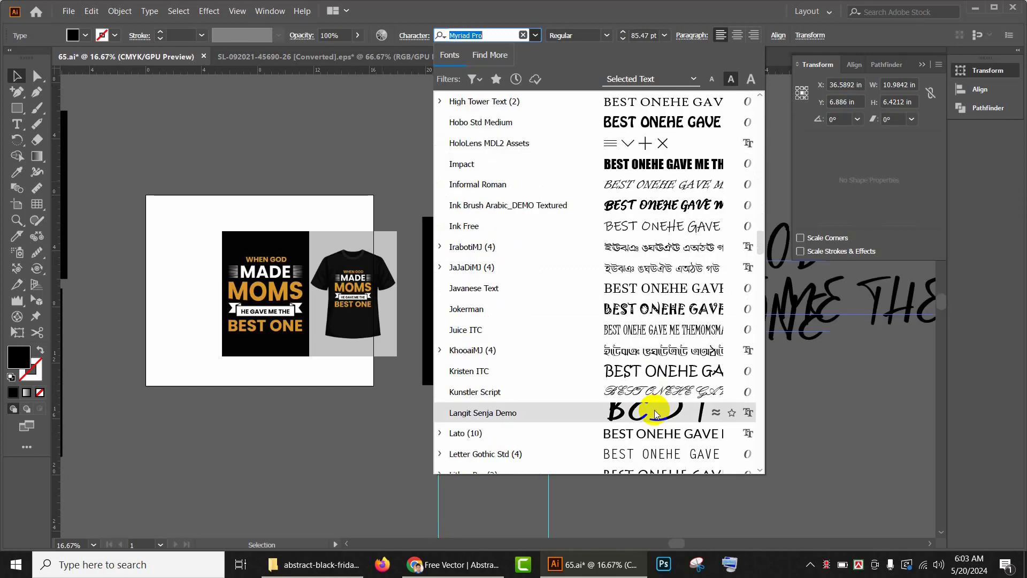
click(661, 168)
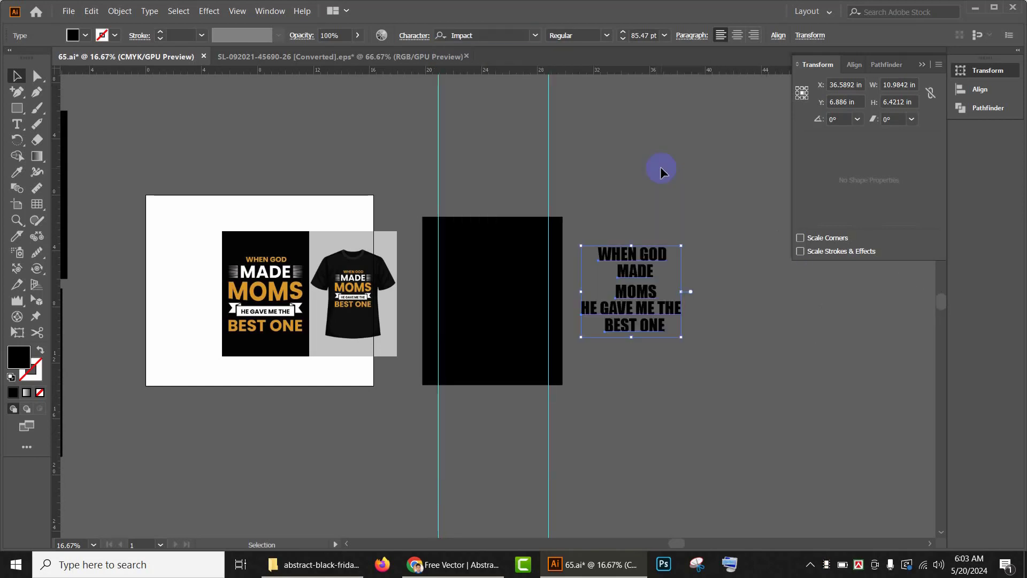
Step: Scale the text block up to about 122 pt
click(610, 38)
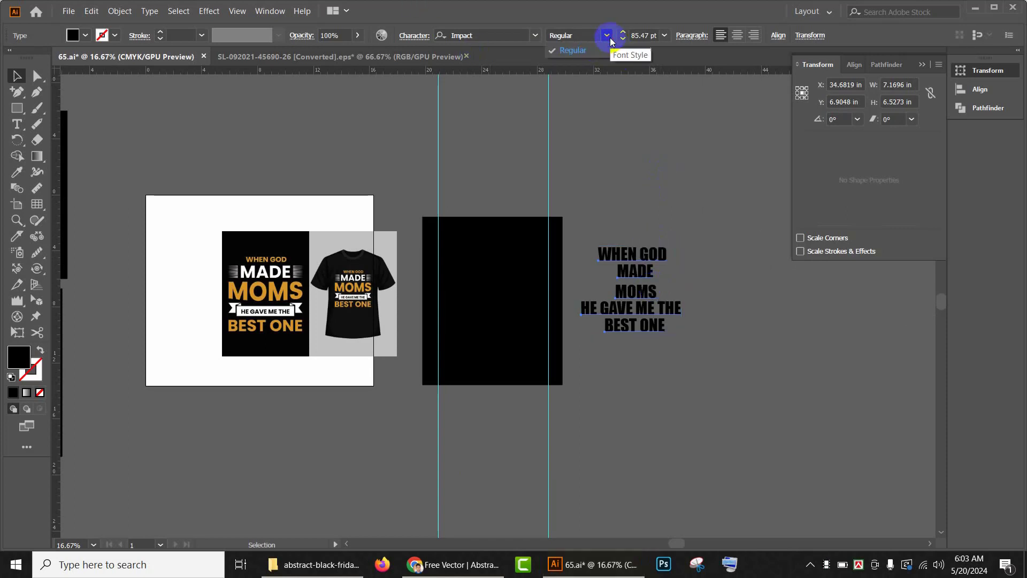
click(715, 333)
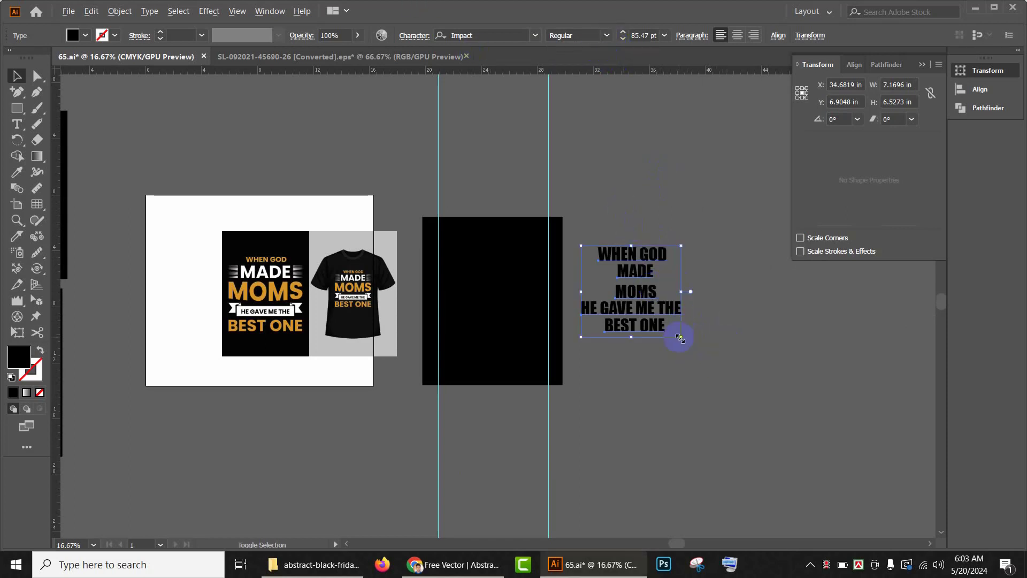
drag(680, 338, 705, 360)
drag(671, 309, 718, 324)
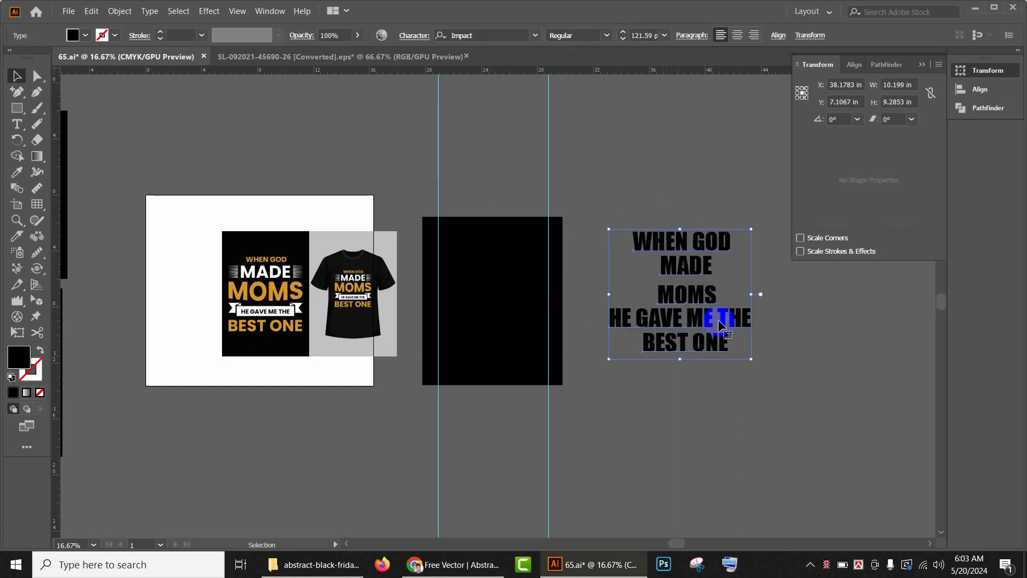
Step: Fill the text with white and bring it to the front
click(86, 36)
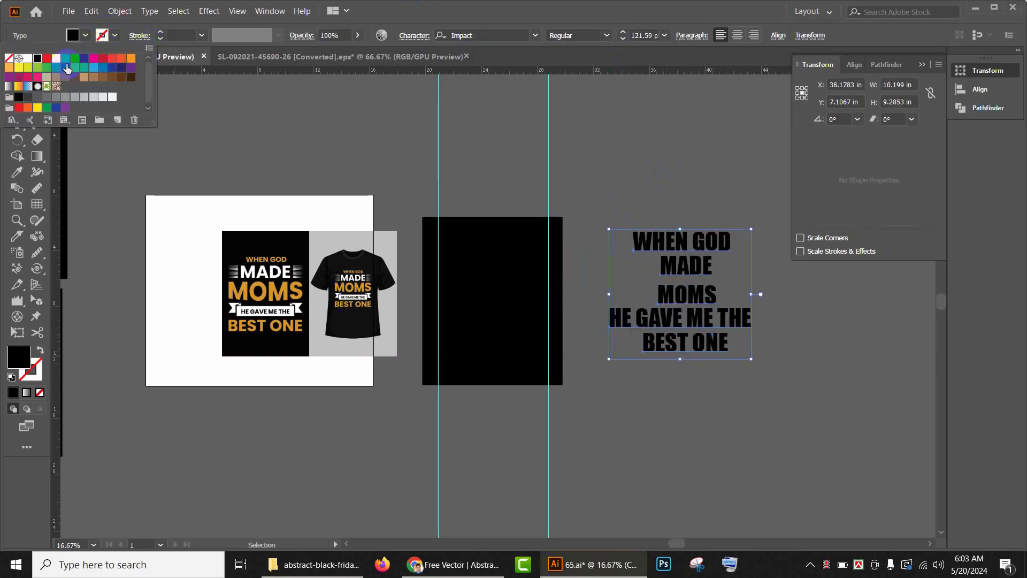
click(25, 59)
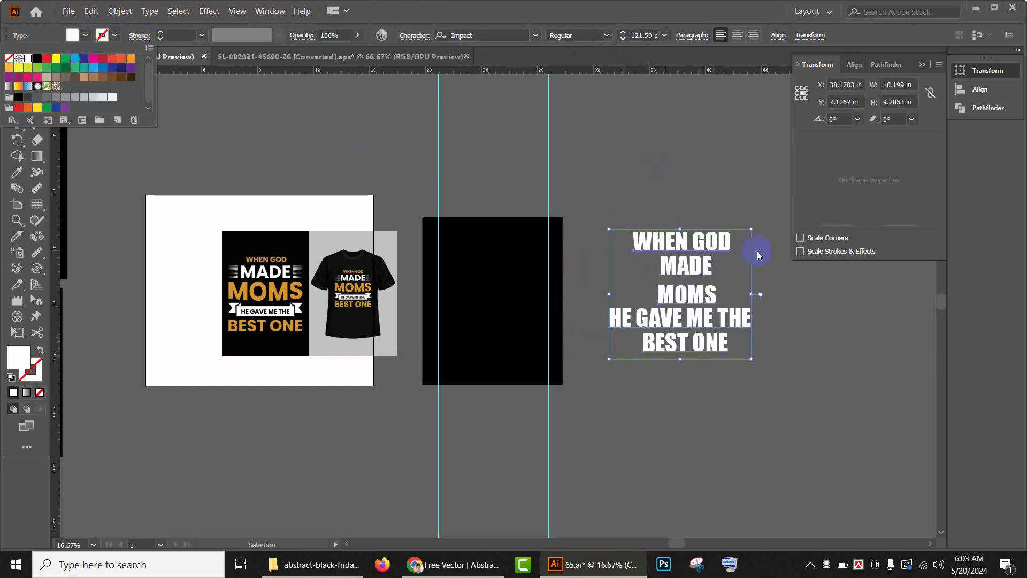
right_click(686, 246)
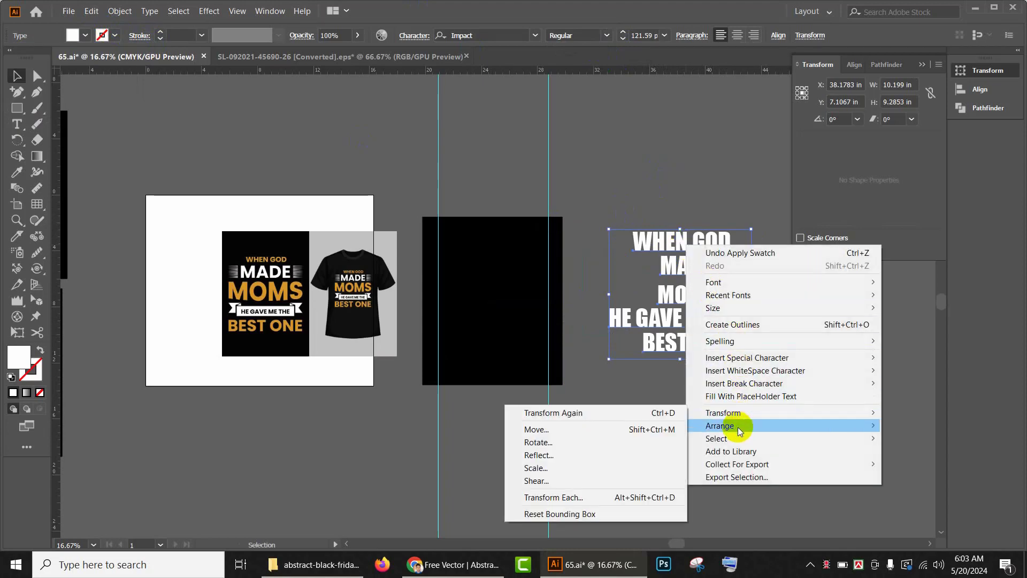
mouse_move(741, 425)
click(667, 427)
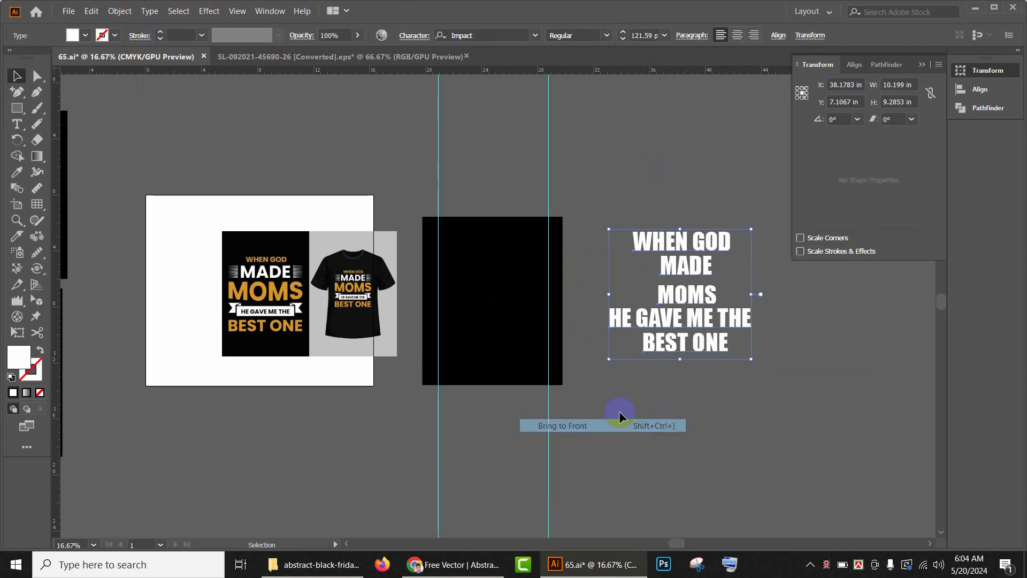
click(585, 406)
Step: Reposition the mockup reference image slightly beside the black artboard
scroll(355, 291, up, 1)
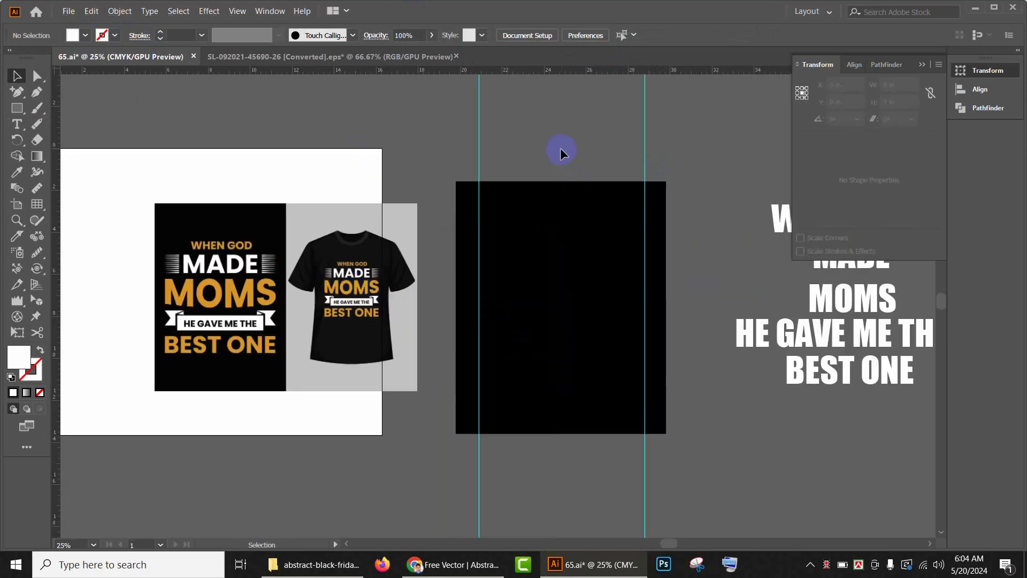
drag(615, 180, 546, 137)
drag(234, 248, 275, 219)
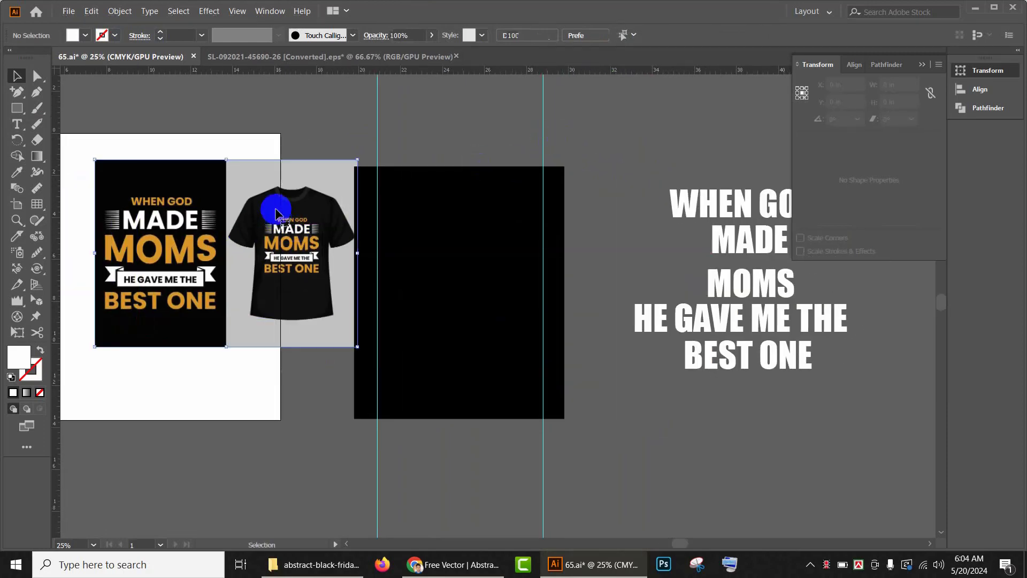
scroll(291, 197, up, 2)
drag(459, 257, 319, 227)
drag(223, 238, 183, 236)
drag(374, 255, 406, 276)
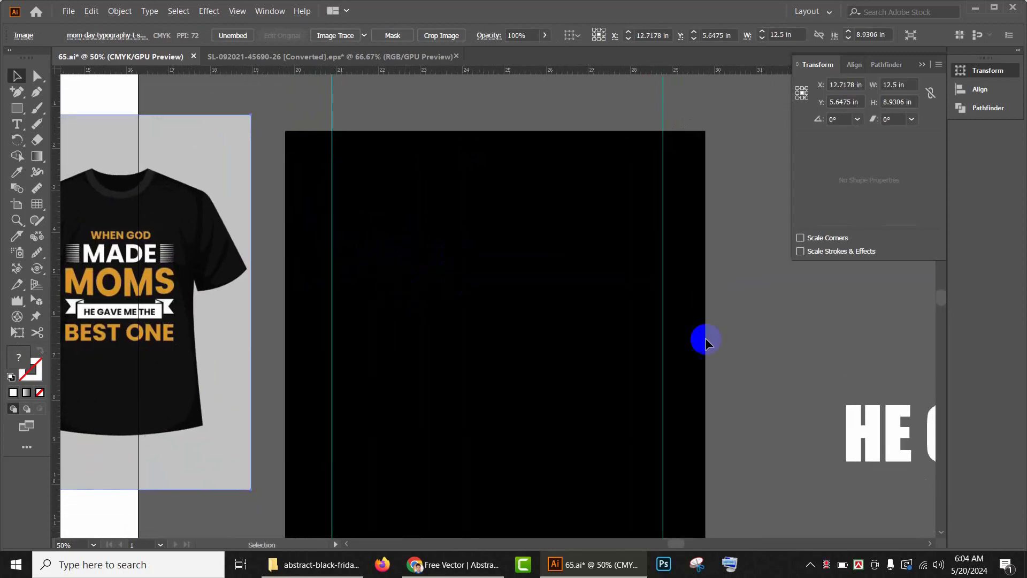
drag(704, 339, 562, 302)
scroll(584, 315, down, 2)
scroll(642, 327, right, 2)
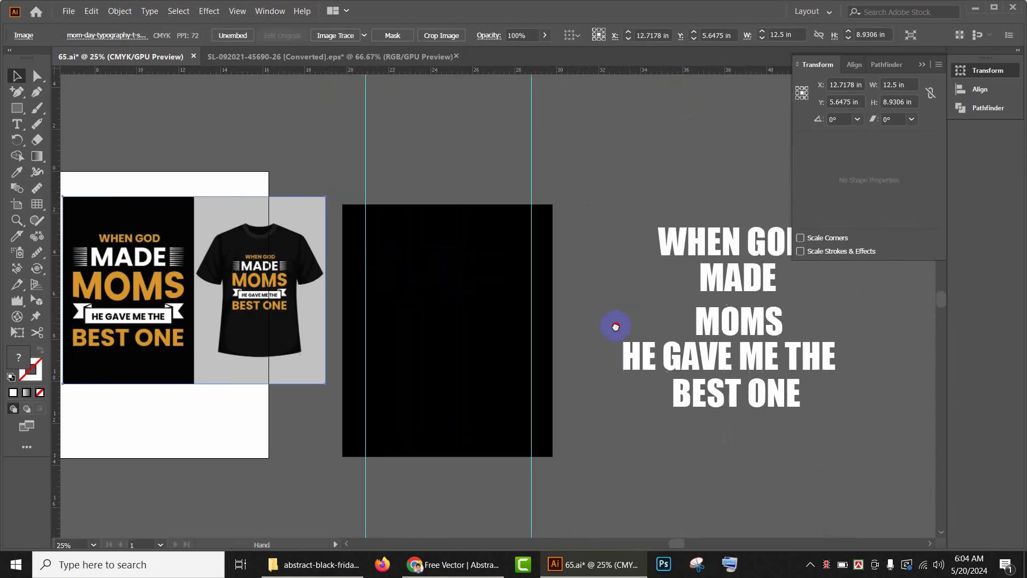
Step: Move the WHEN GOD line onto the top of the black artboard and scale it down to about 63 pt
click(699, 252)
drag(700, 252, 410, 248)
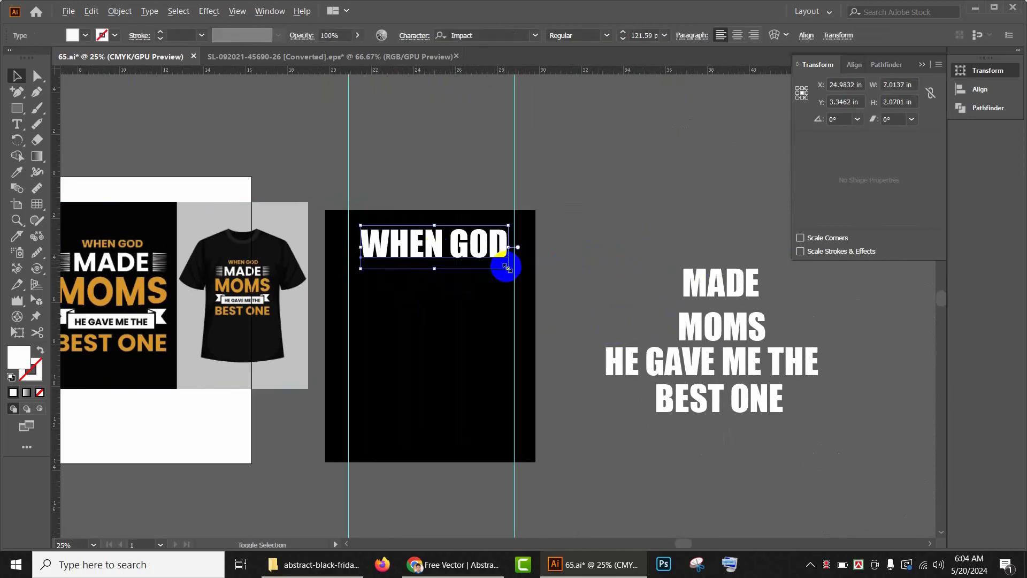
drag(506, 267, 483, 264)
scroll(470, 260, up, 1)
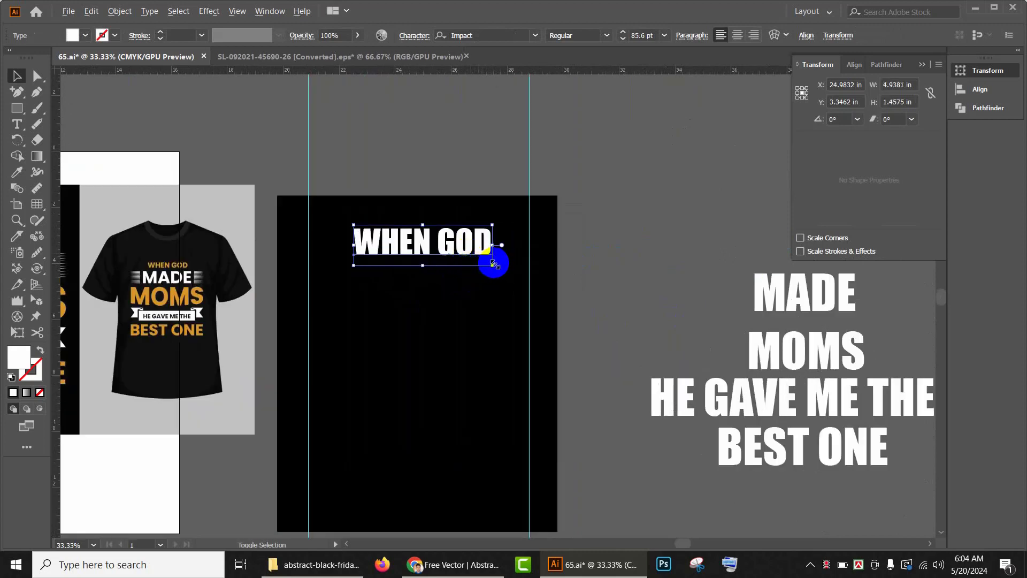
drag(493, 264, 491, 240)
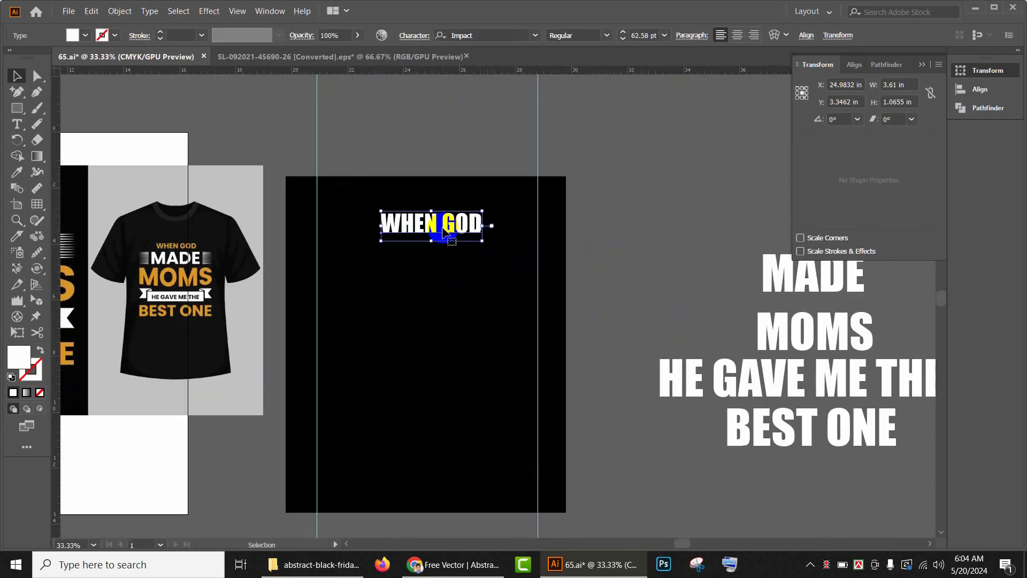
scroll(443, 231, up, 2)
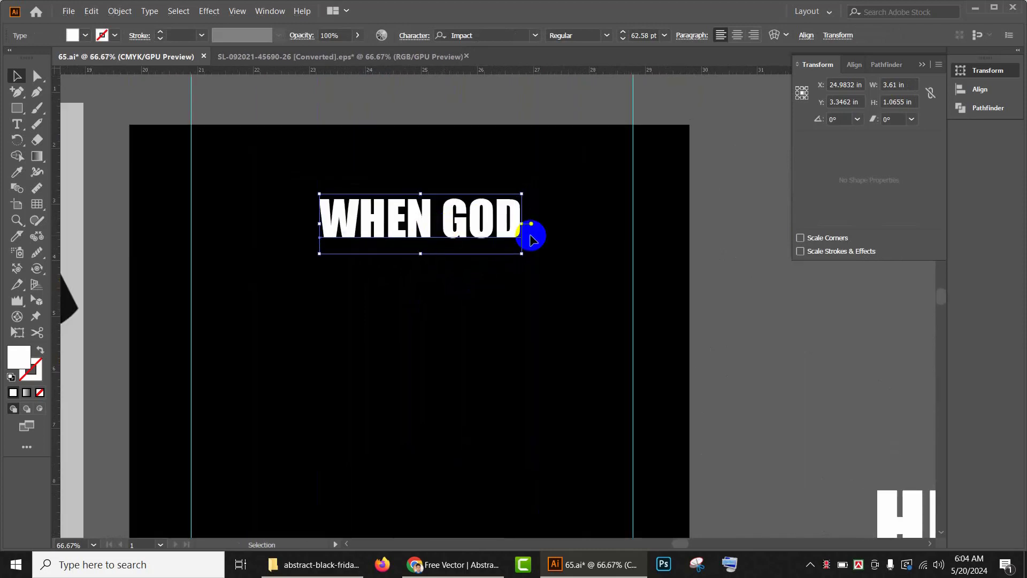
scroll(620, 281, down, 2)
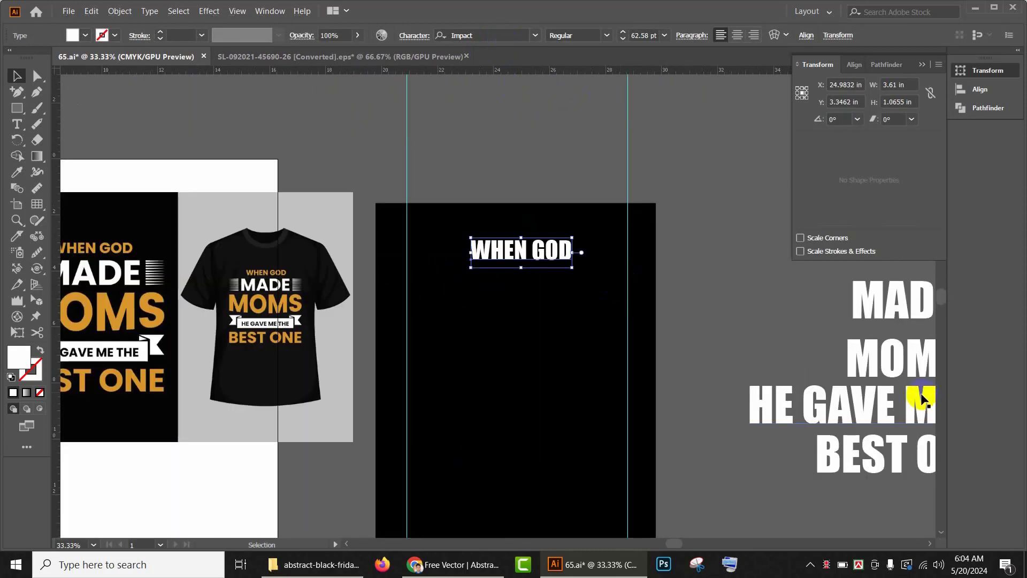
Step: Move the resized WHEN GOD line back above the remaining lines beside the artboard
click(687, 328)
drag(688, 328, 620, 320)
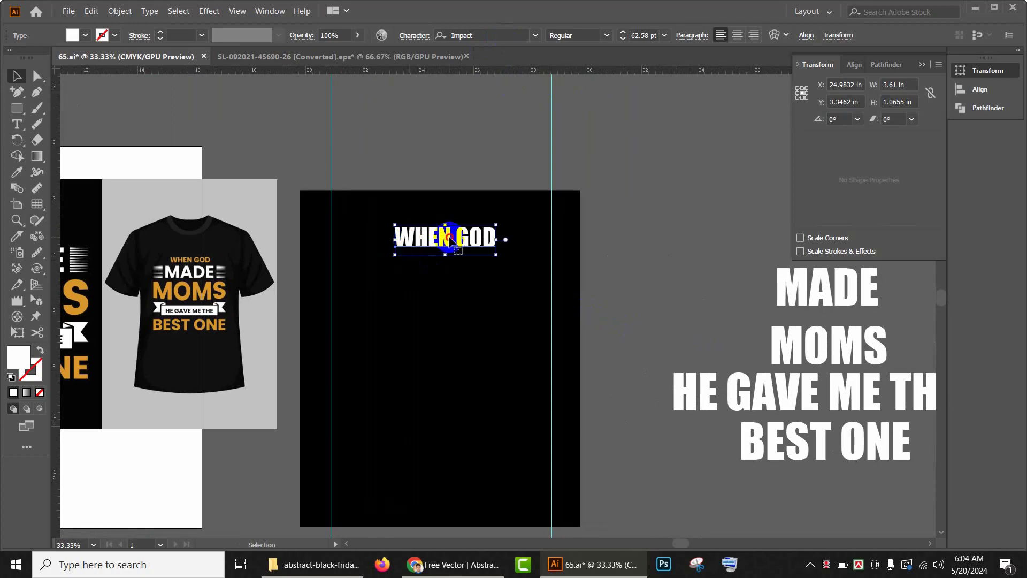
drag(450, 239, 730, 233)
drag(668, 271, 437, 275)
drag(511, 236, 605, 241)
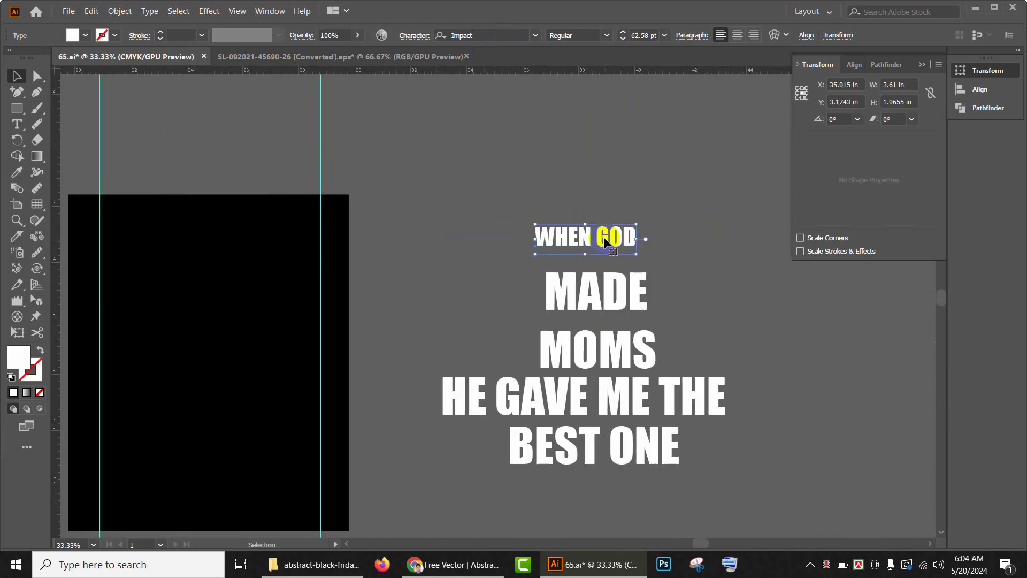
Step: Change the font of all the text lines to Arial Black
drag(592, 302, 627, 449)
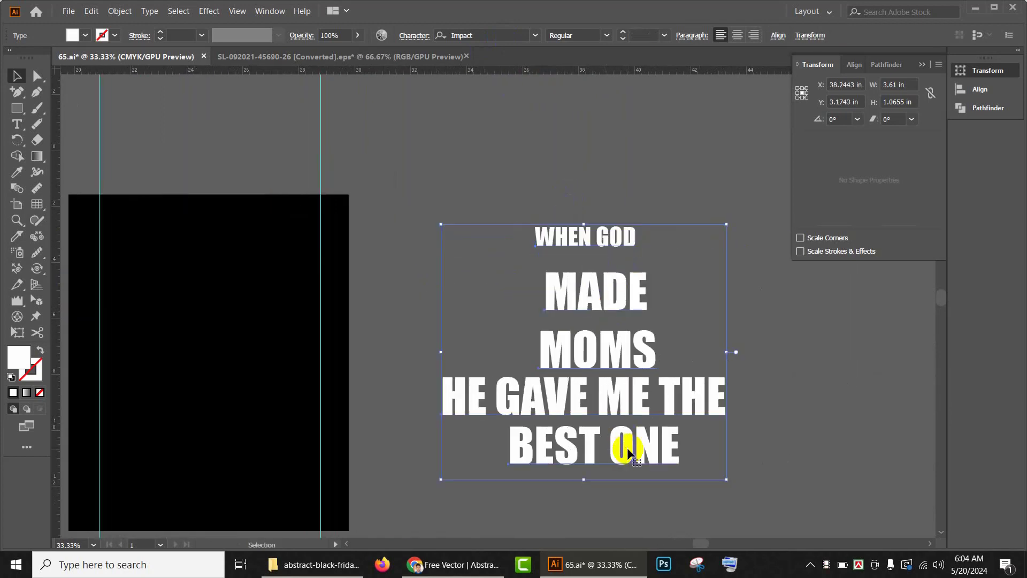
click(468, 35)
text(ari)
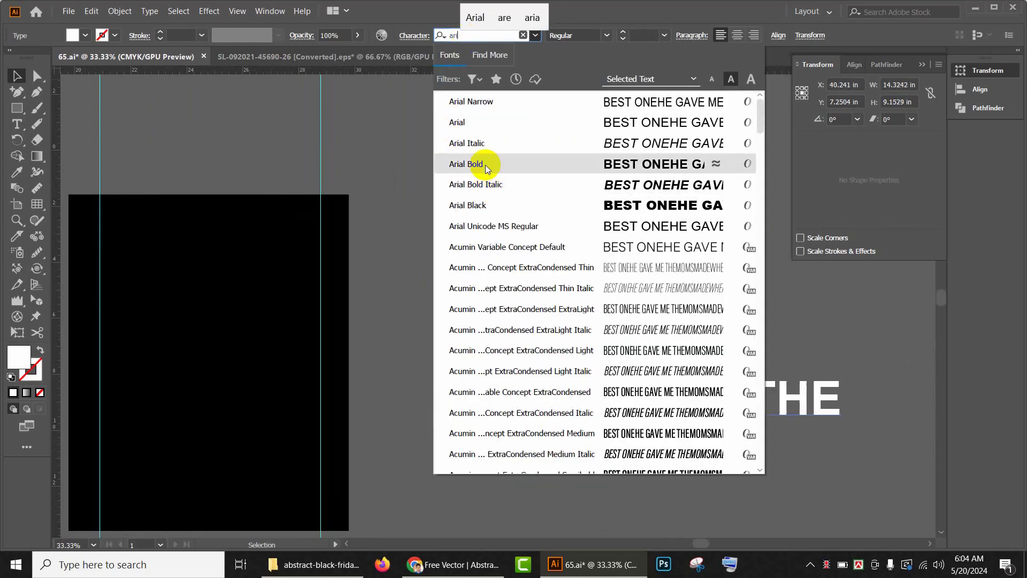
click(481, 206)
drag(730, 349, 848, 351)
drag(581, 322, 625, 340)
click(637, 239)
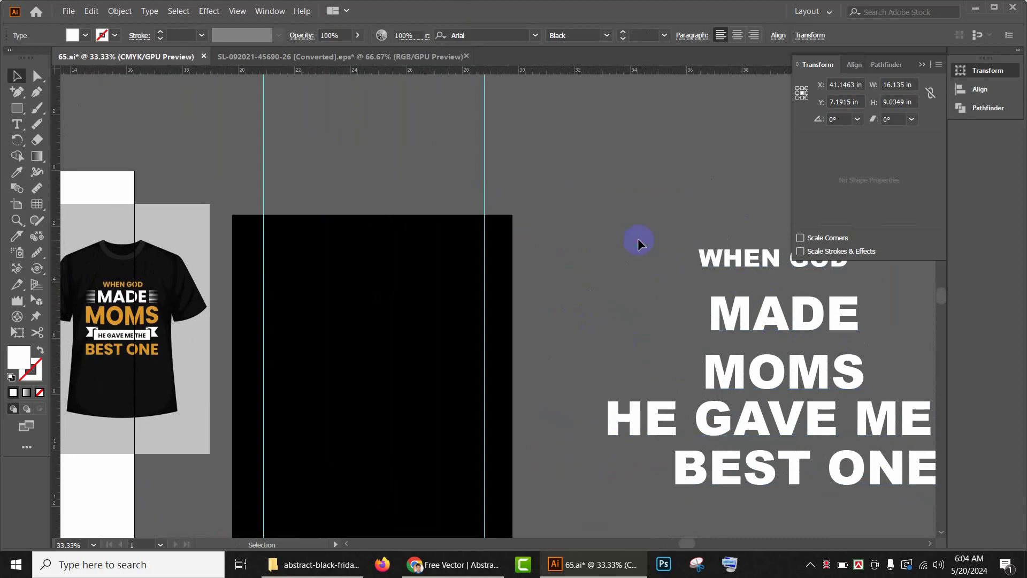
Step: Move the WHEN GOD line onto the top of the black artboard
drag(737, 260, 346, 256)
drag(454, 271, 438, 268)
Step: Place MADE and MOMS beneath WHEN GOD on the artboard, scaling MADE down to about 97 pt
click(797, 322)
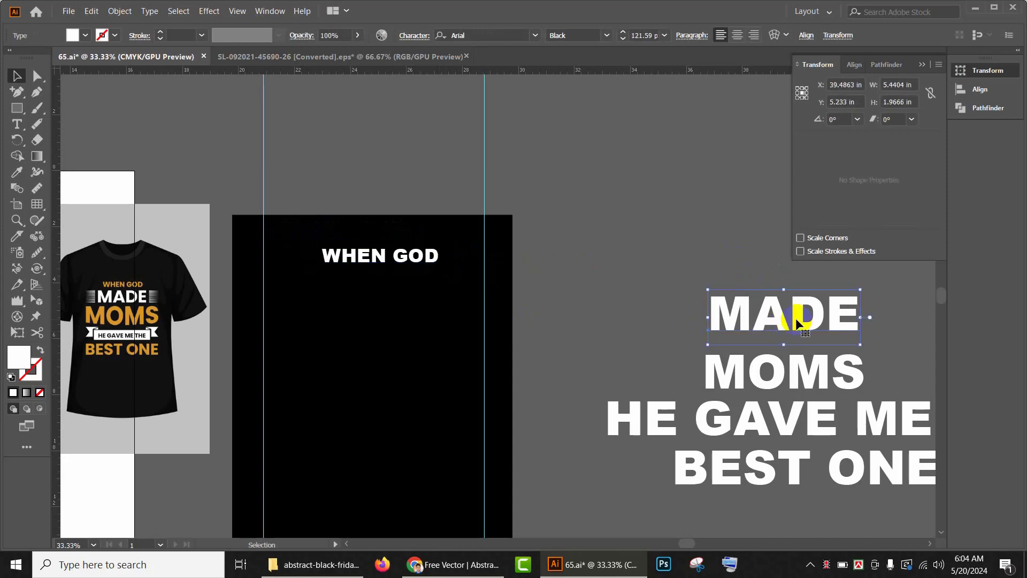
drag(794, 323, 385, 299)
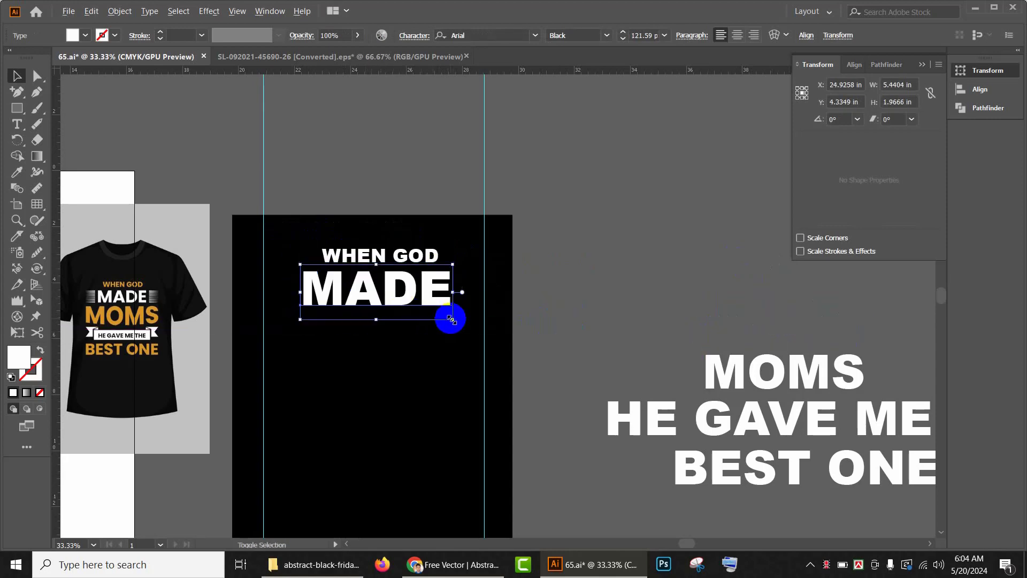
drag(451, 315, 436, 269)
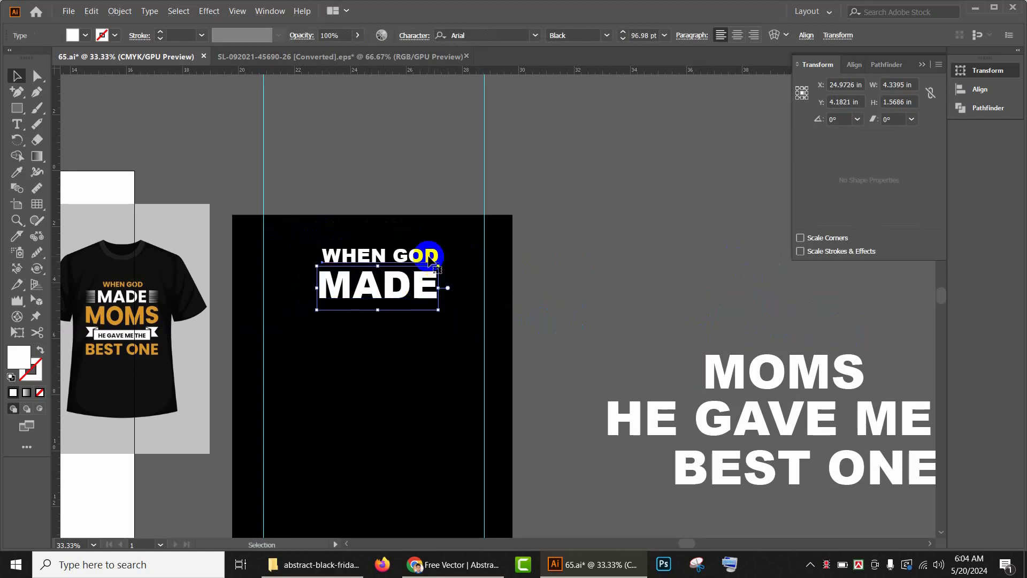
click(433, 261)
click(435, 284)
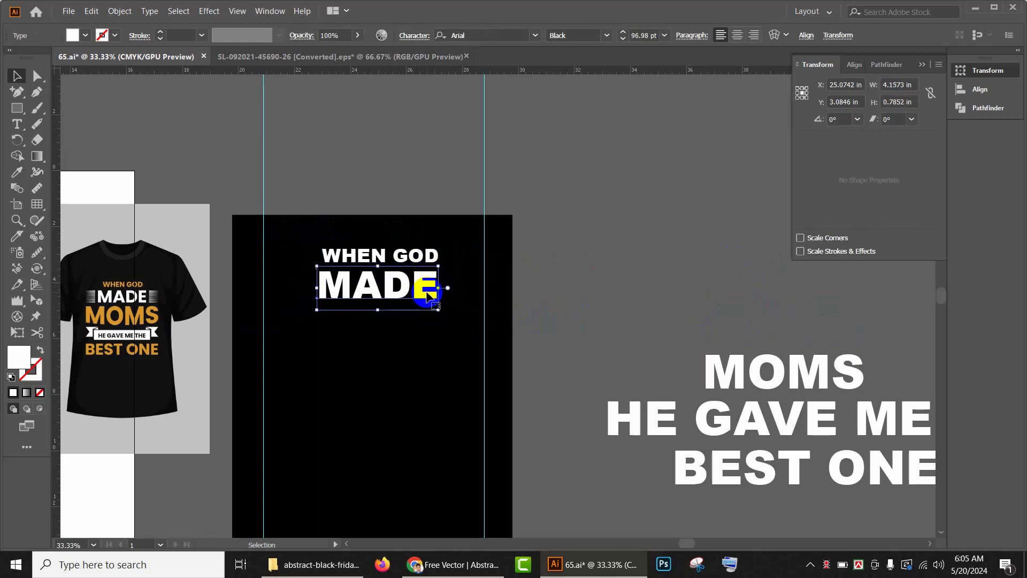
drag(816, 378, 406, 333)
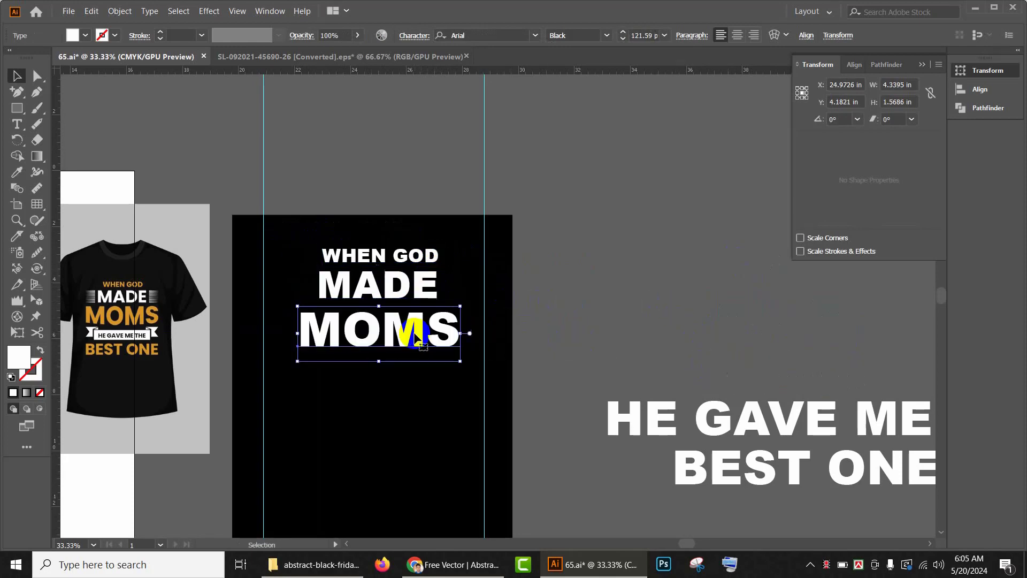
Step: Move the HE GAVE ME THE line below MOMS and scale it down to about 43 pt
scroll(566, 259, down, 3)
drag(747, 341, 412, 314)
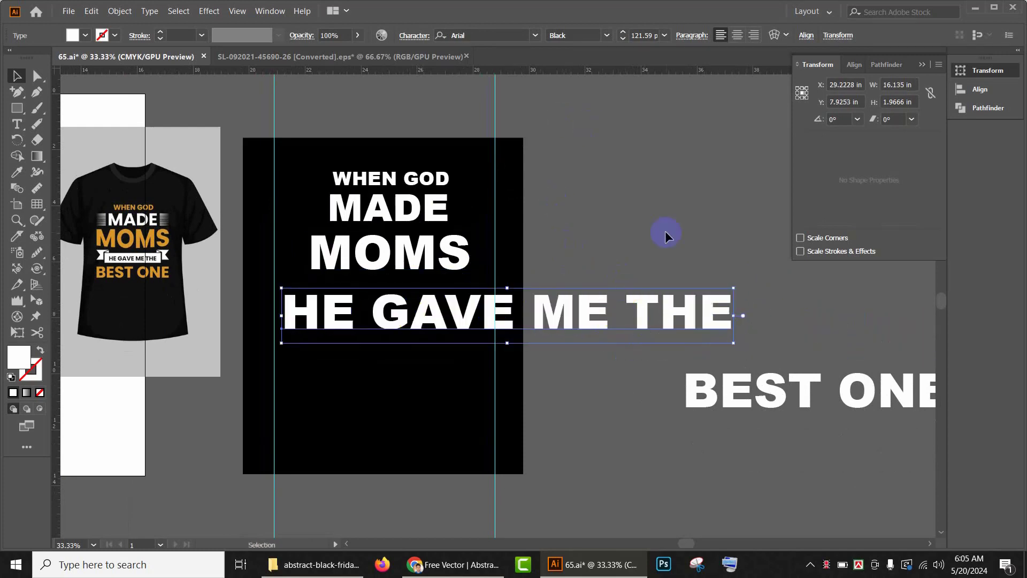
drag(734, 341, 565, 323)
drag(520, 317, 450, 313)
drag(386, 294, 405, 289)
drag(674, 344, 686, 303)
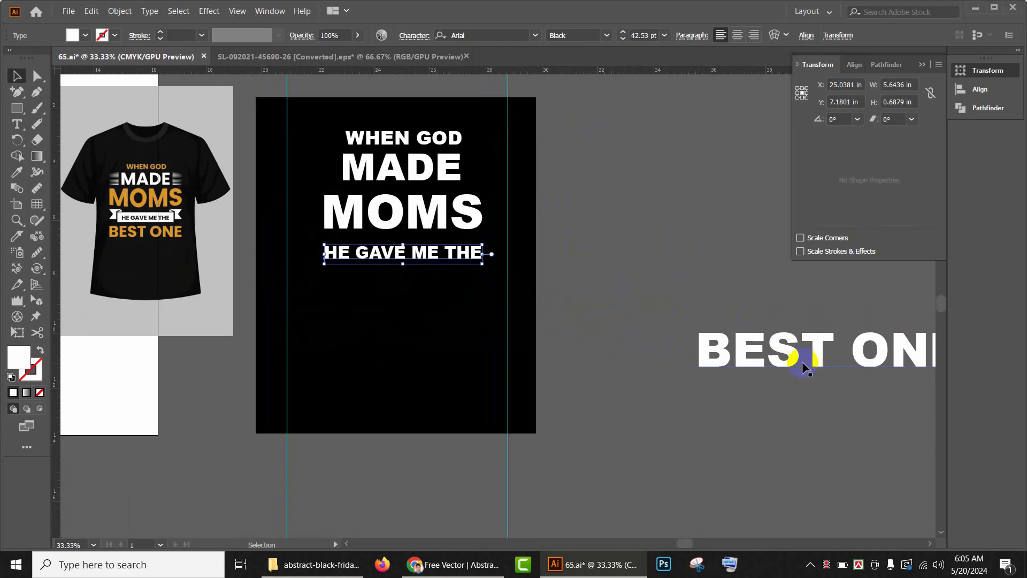
Step: Move the BEST ONE line below HE GAVE ME THE and scale it down to about 70 pt
drag(802, 366, 405, 305)
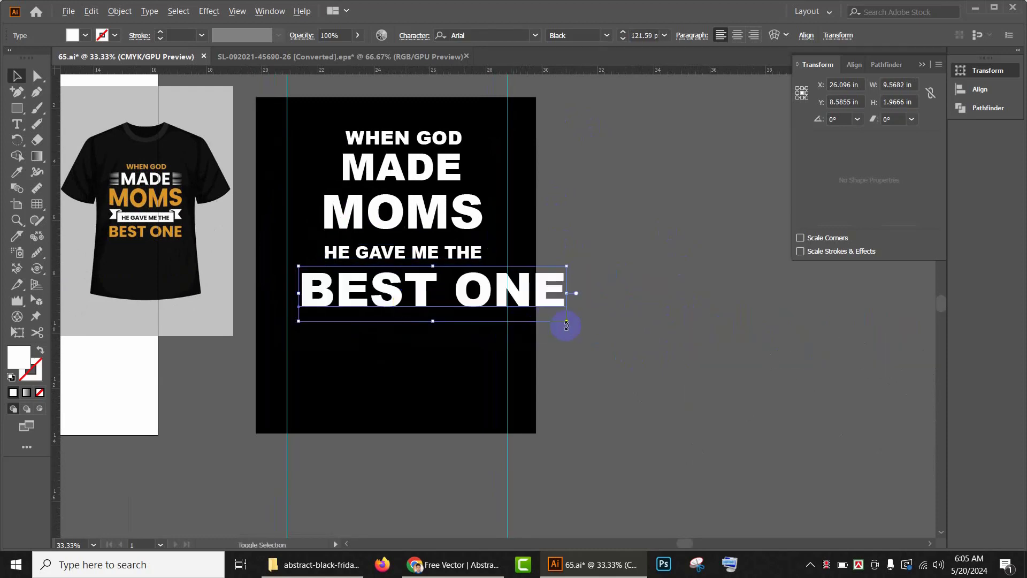
drag(560, 319, 423, 288)
drag(523, 271, 610, 333)
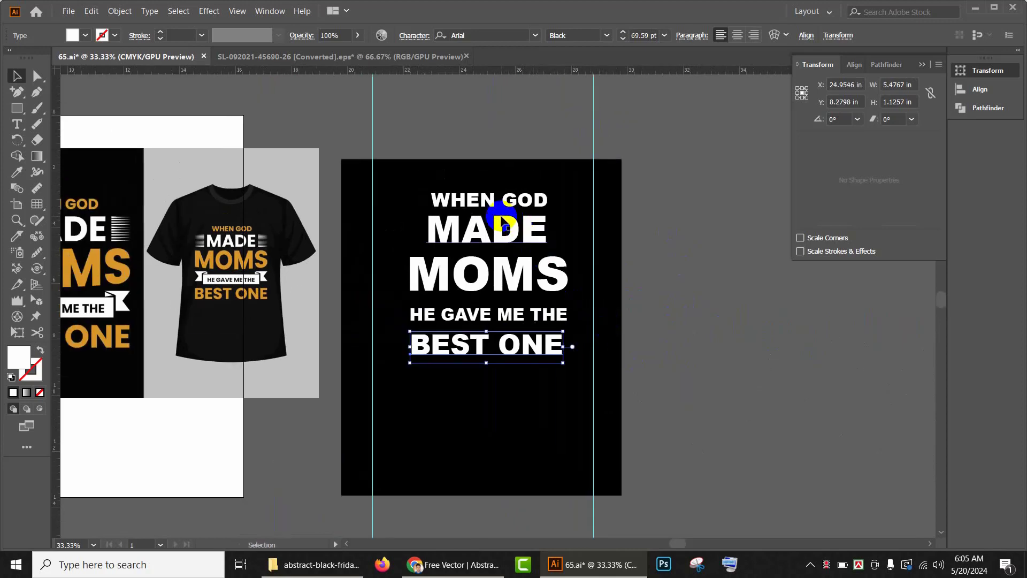
scroll(497, 216, up, 1)
drag(507, 224, 391, 244)
scroll(503, 246, down, 1)
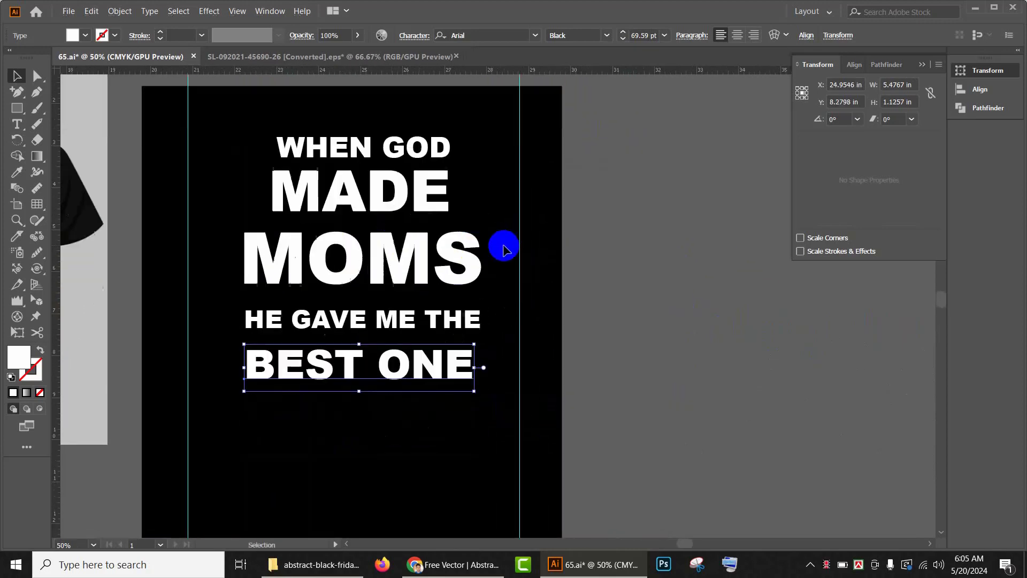
drag(475, 332, 644, 314)
scroll(449, 296, down, 1)
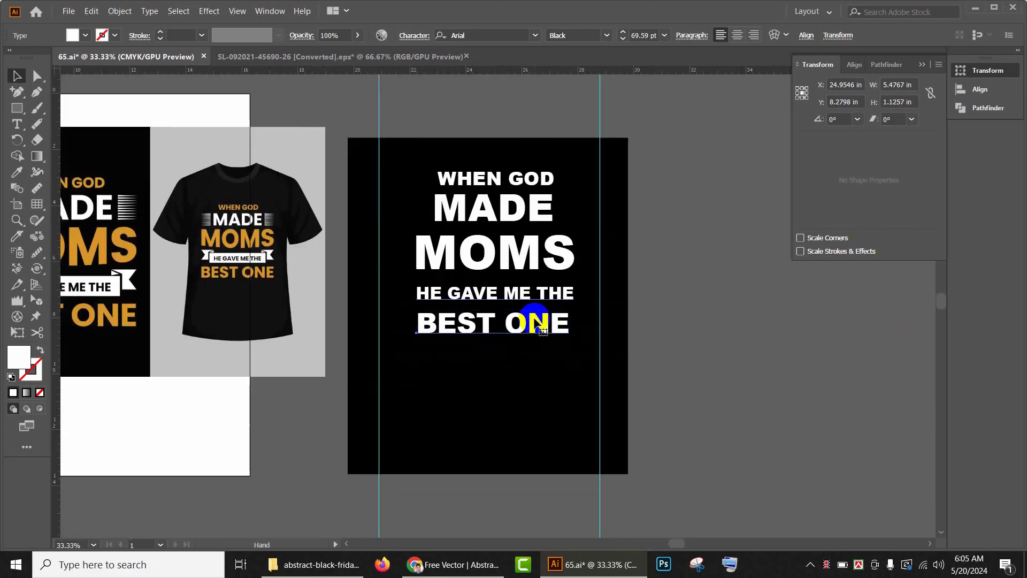
drag(561, 317, 635, 347)
key(ctrl+z)
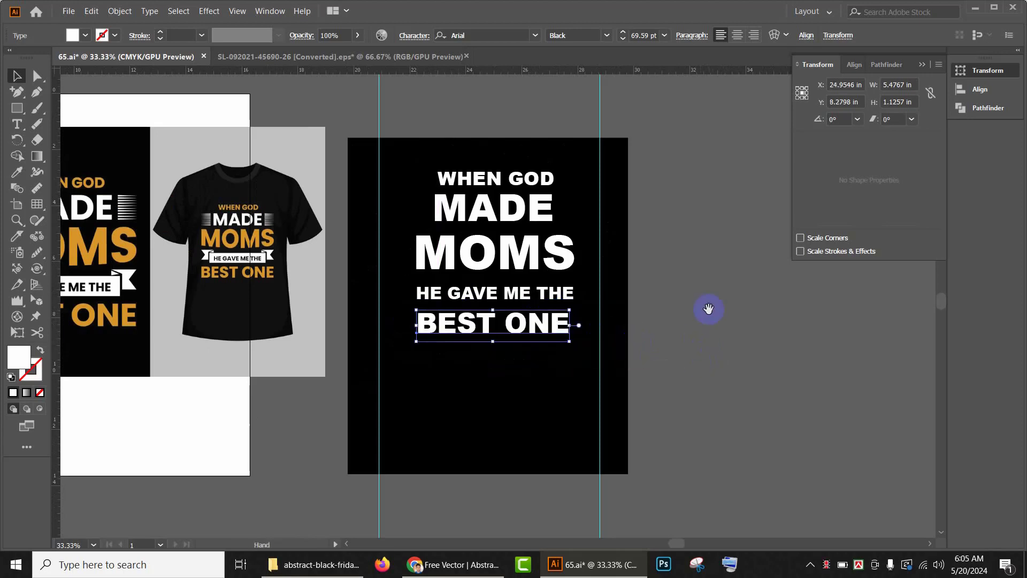
Step: Select all the text lines on the artboard and convert them to outlines
click(533, 242)
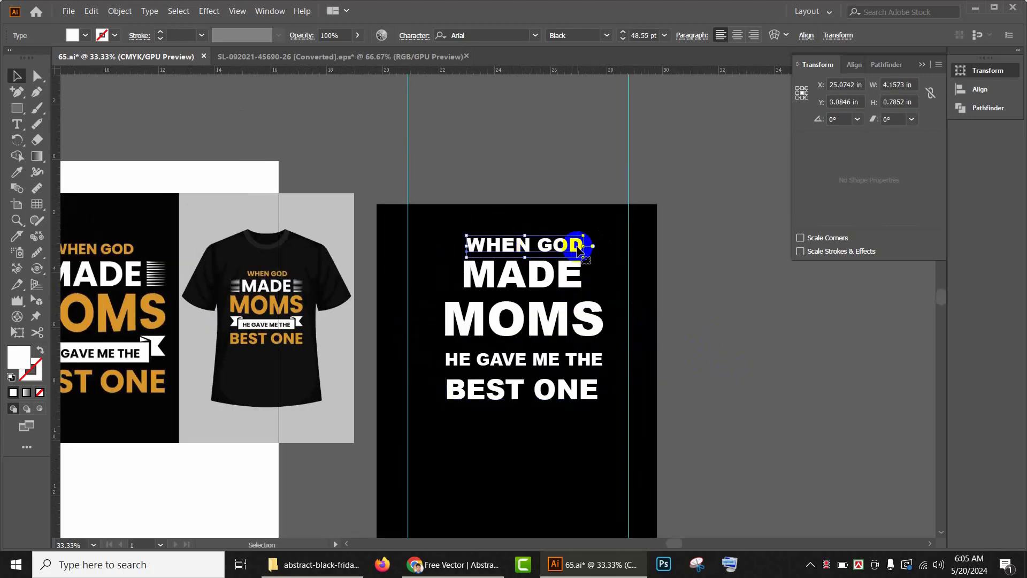
drag(607, 255, 642, 251)
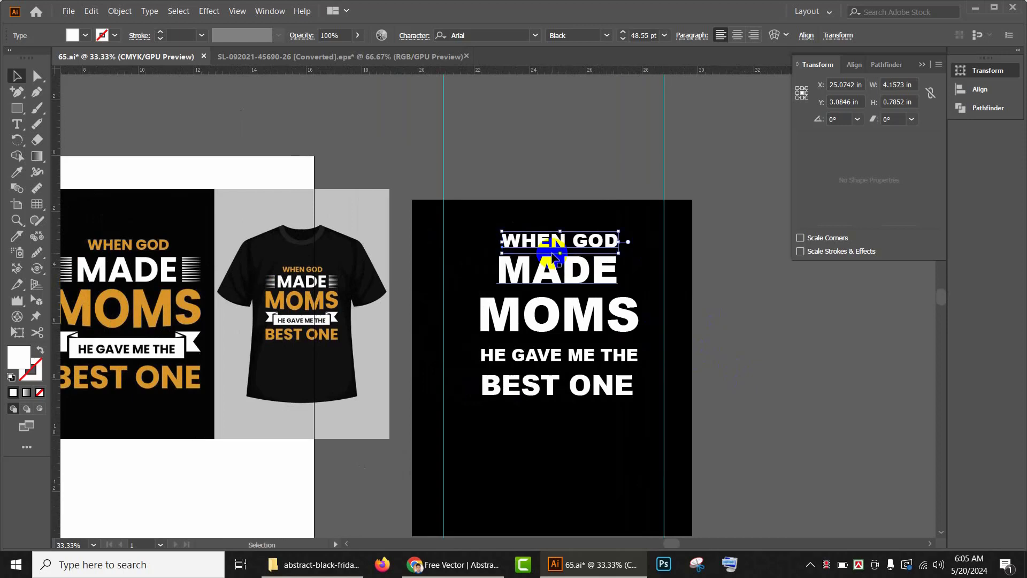
drag(536, 195, 649, 474)
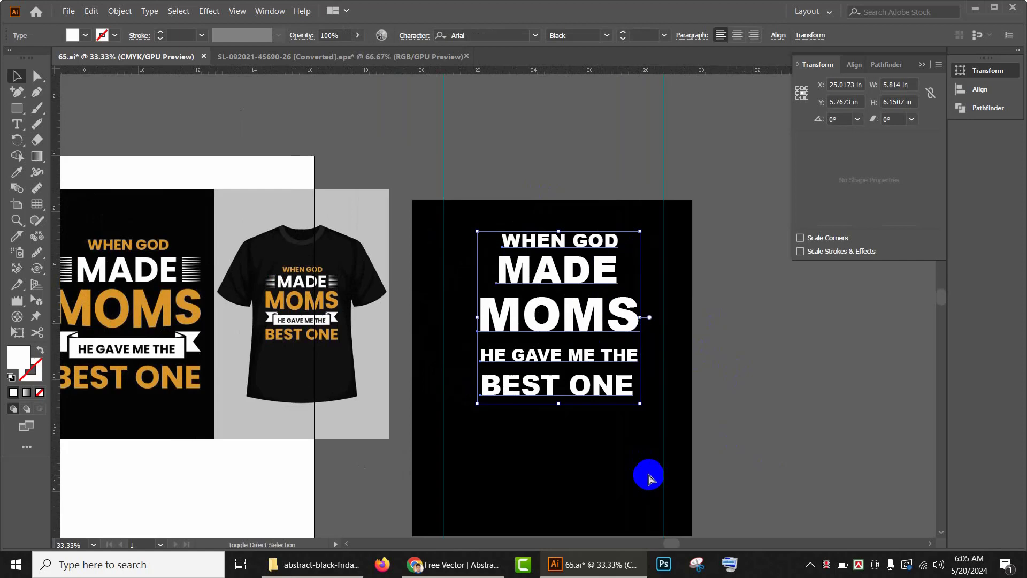
key(ctrl)
key(ctrl+shift+o)
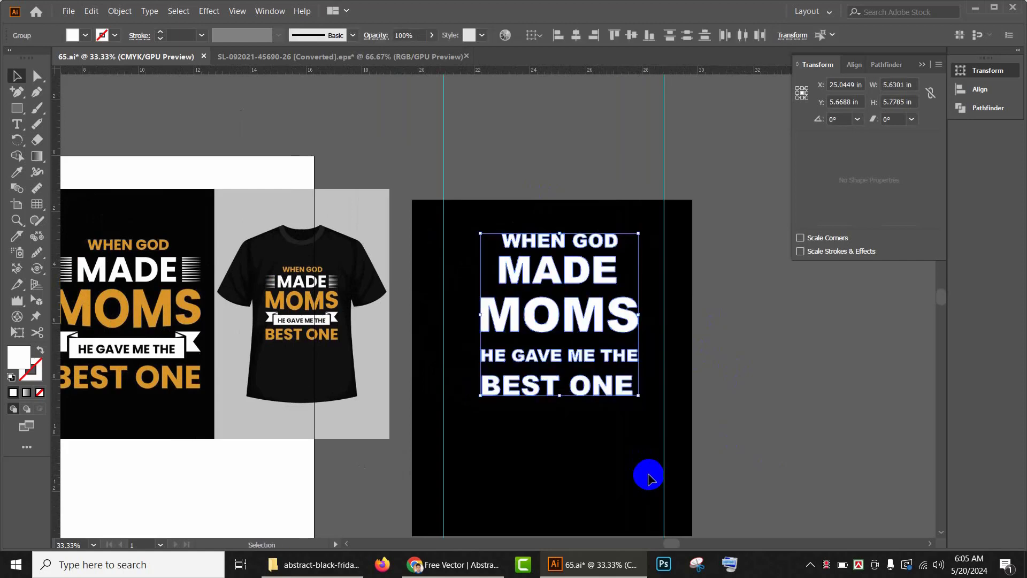
click(809, 417)
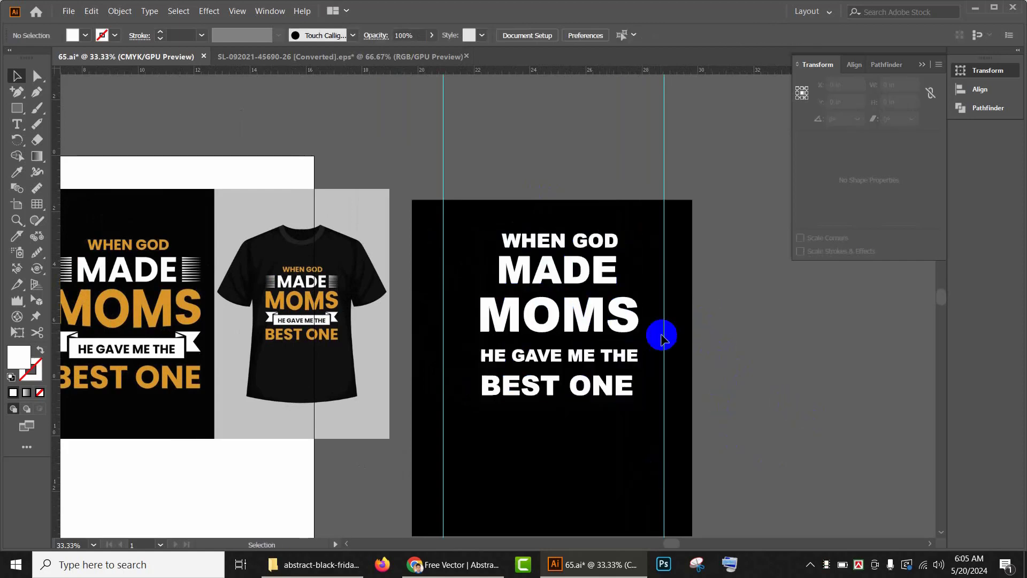
Step: Color the WHEN GOD line with the gold sampled from the reference design using the Eyedropper
click(575, 247)
key(i)
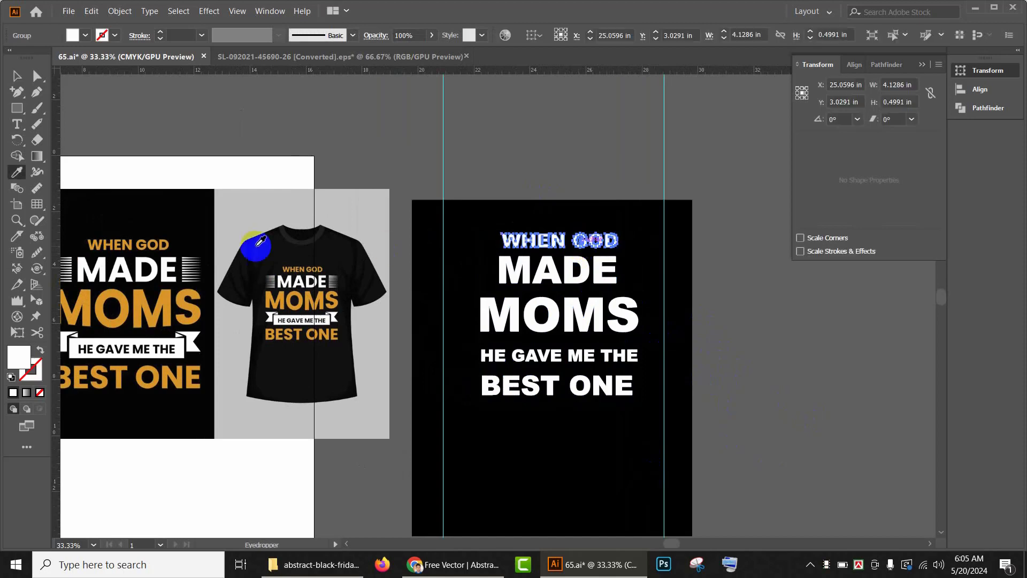
click(157, 244)
click(19, 76)
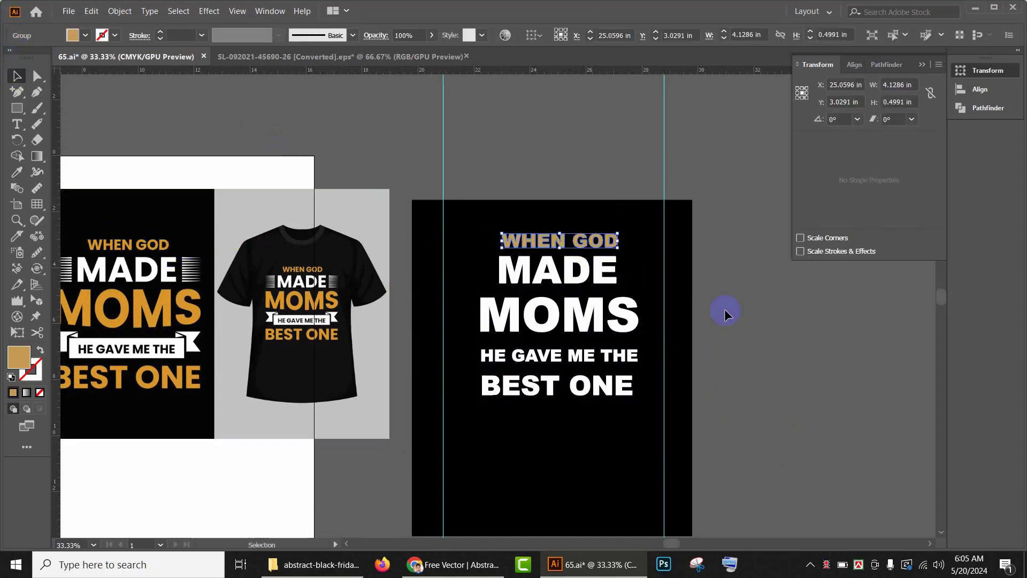
click(722, 316)
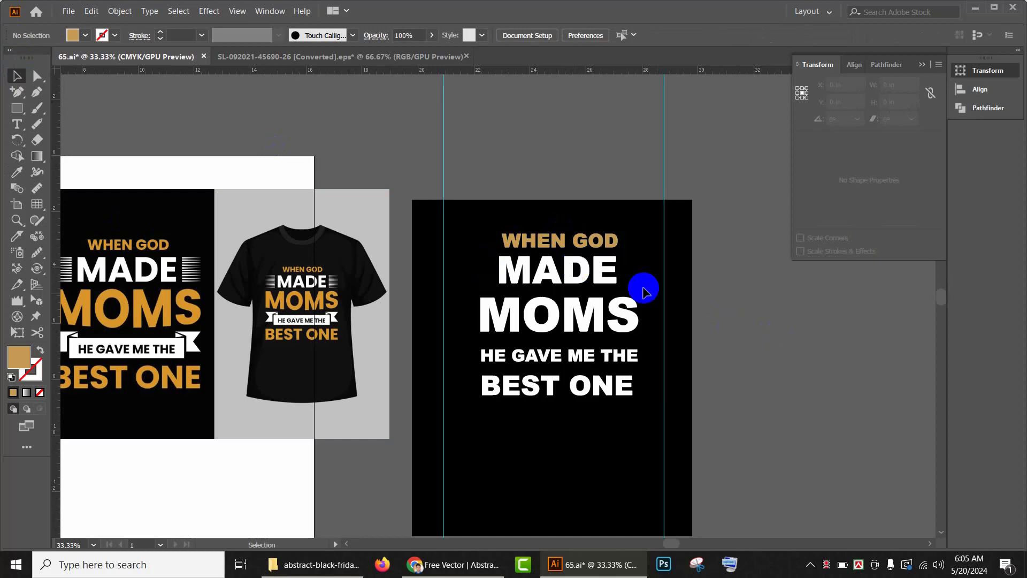
Step: Draw a horizontal line about 1.66 in long to the right of MADE with the Line Segment tool
click(604, 273)
drag(617, 283, 612, 282)
drag(330, 240, 264, 202)
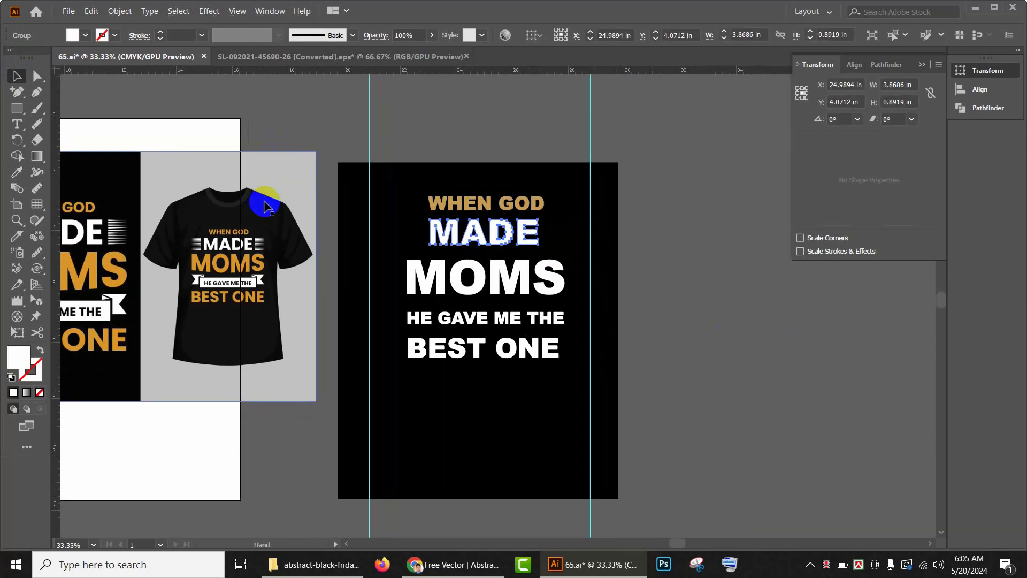
scroll(530, 239, up, 3)
drag(530, 238, 468, 282)
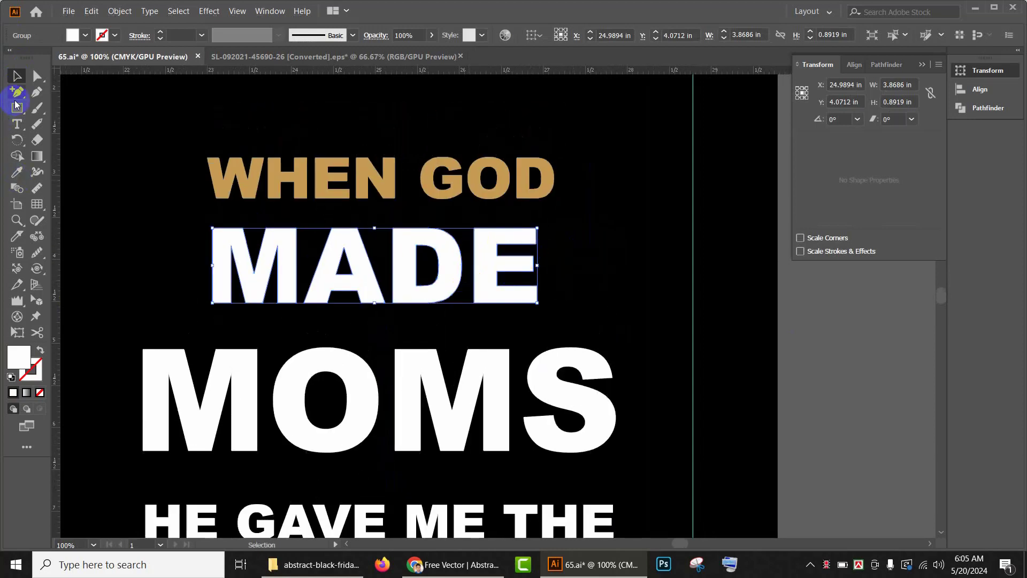
drag(17, 109, 85, 174)
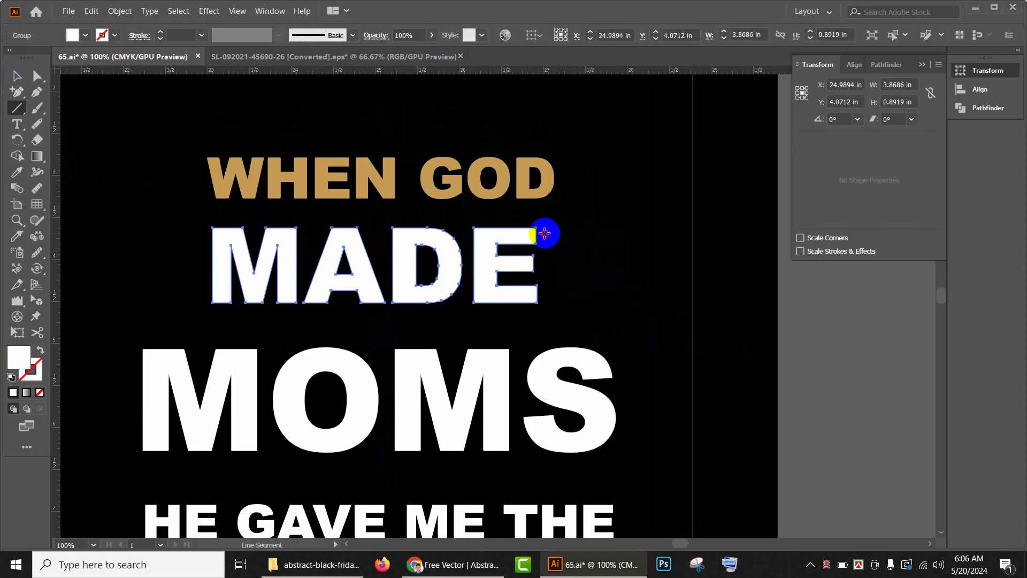
drag(544, 233, 683, 234)
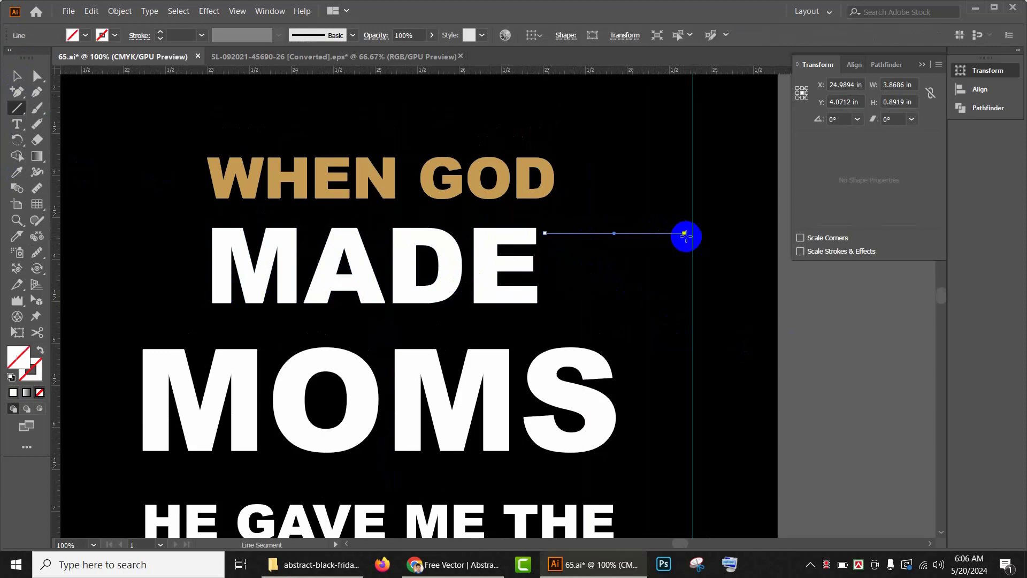
Step: Give the line a black stroke and a tapered variable width profile
click(352, 36)
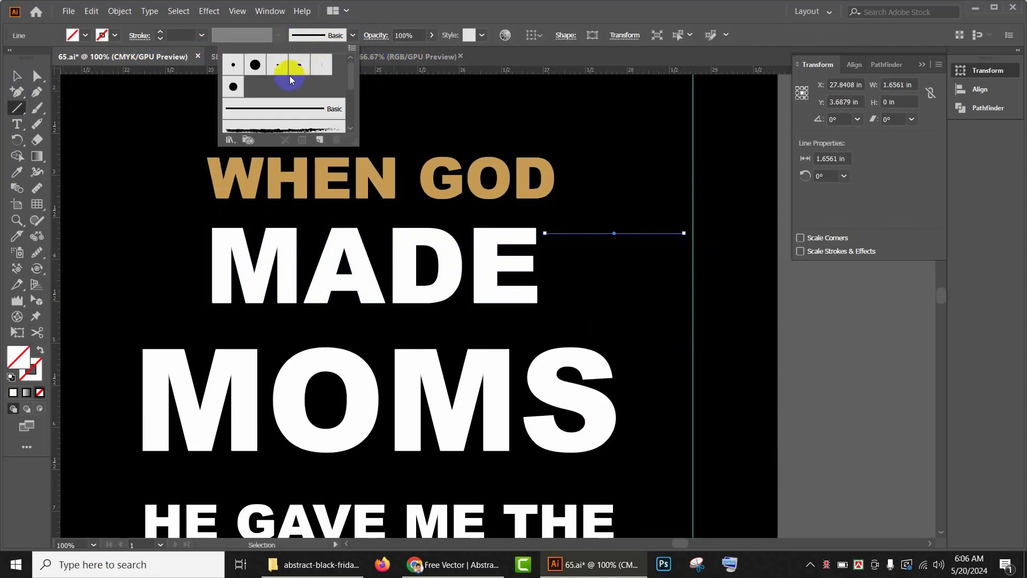
scroll(290, 79, down, 3)
click(16, 79)
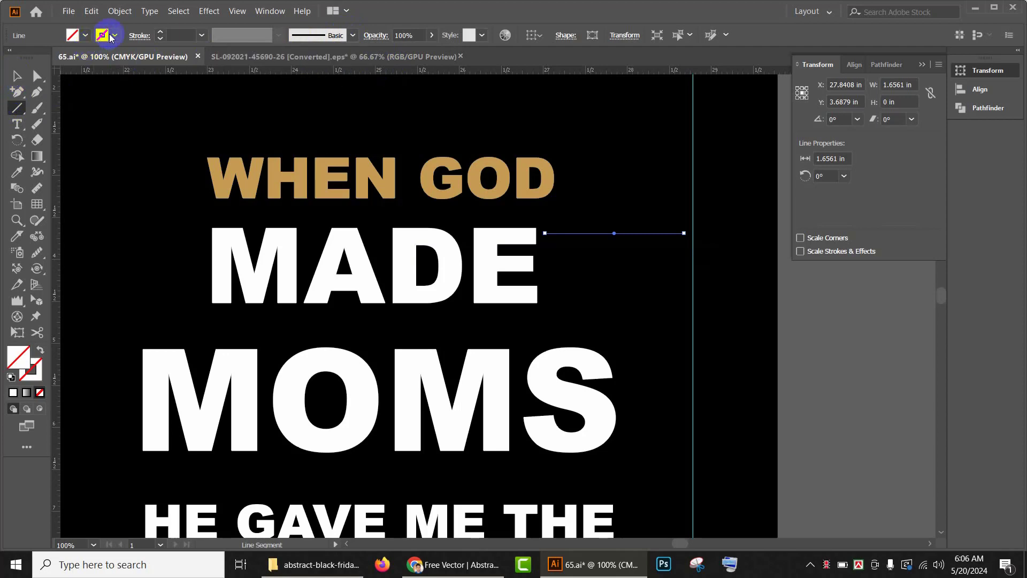
click(114, 35)
click(37, 58)
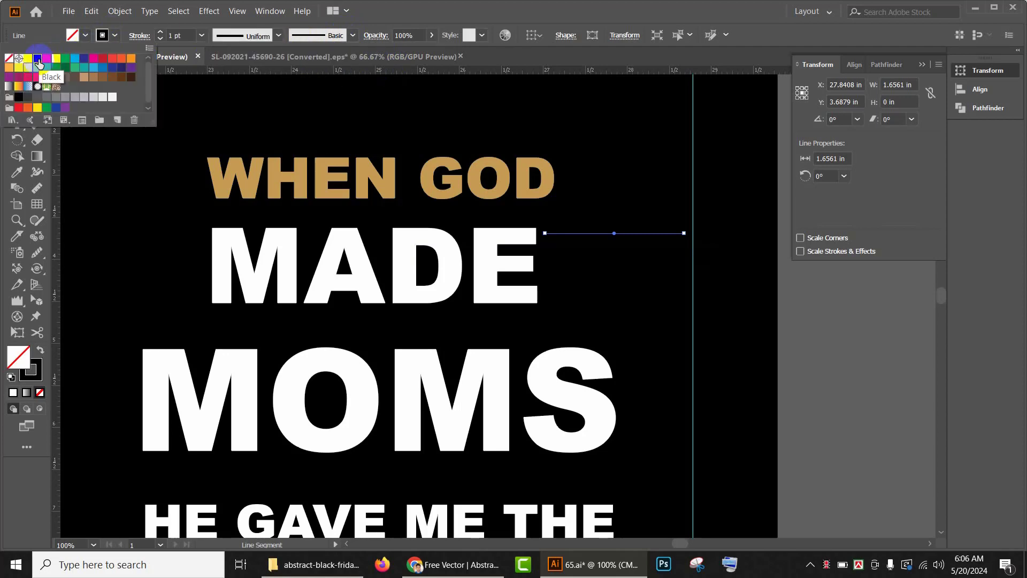
click(278, 36)
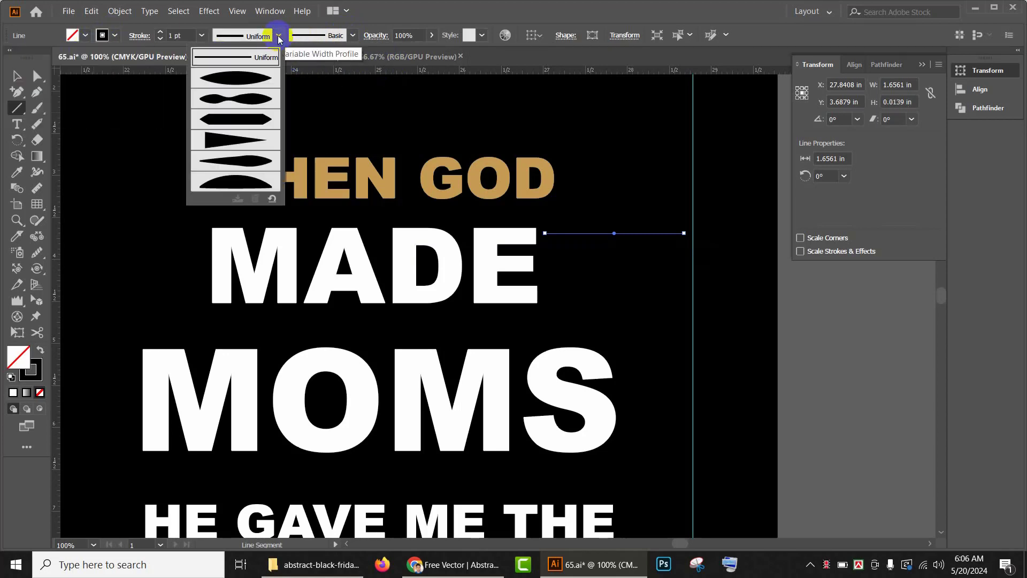
click(223, 140)
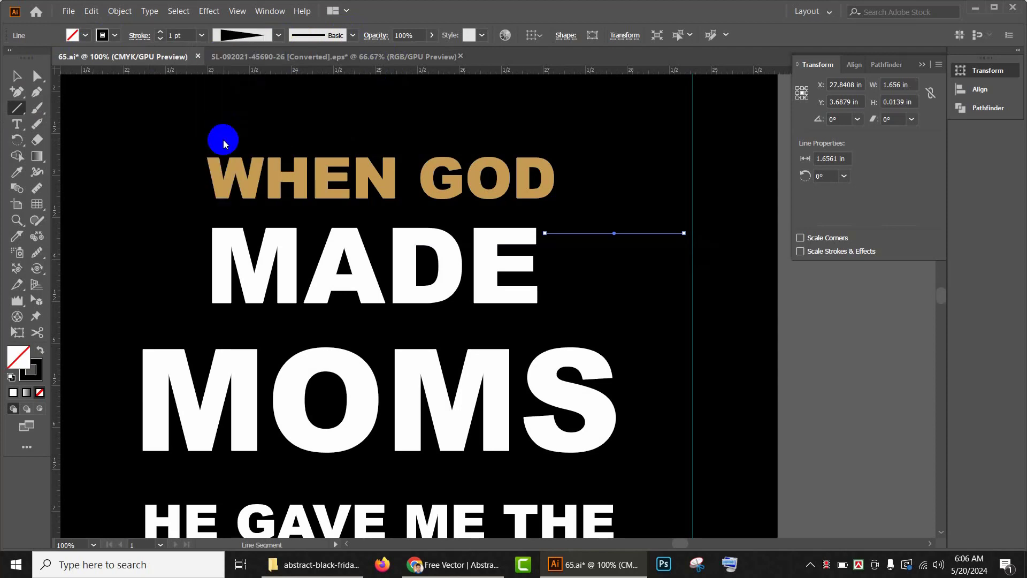
Step: Set the line's fill to white and its stroke weight to 2 pt
click(86, 37)
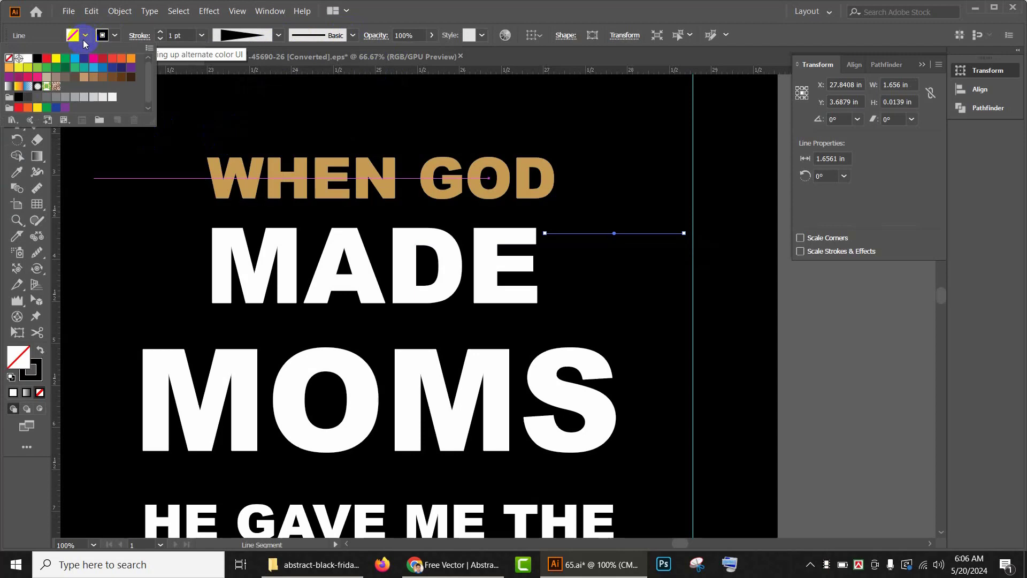
click(28, 60)
click(27, 58)
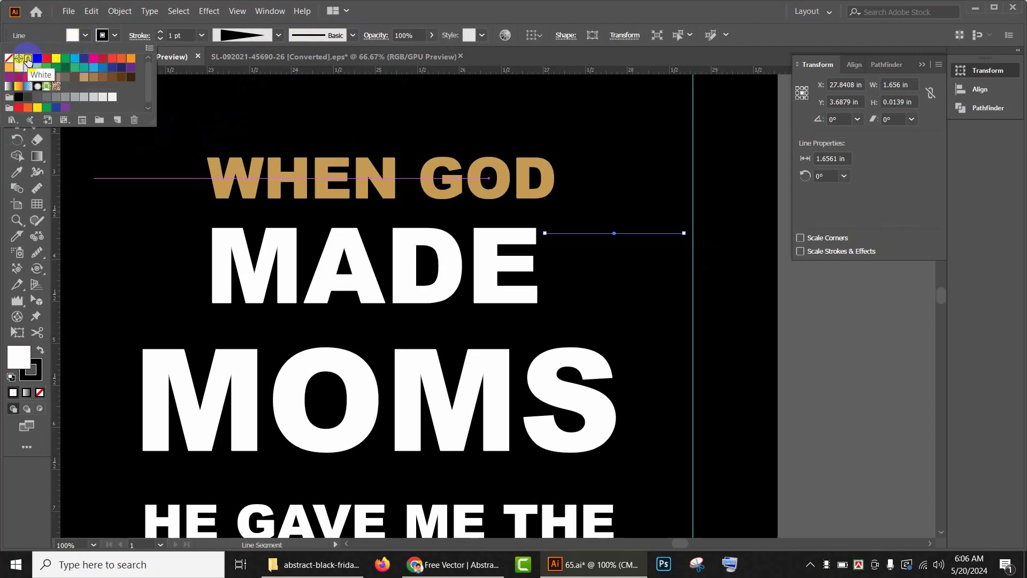
click(160, 33)
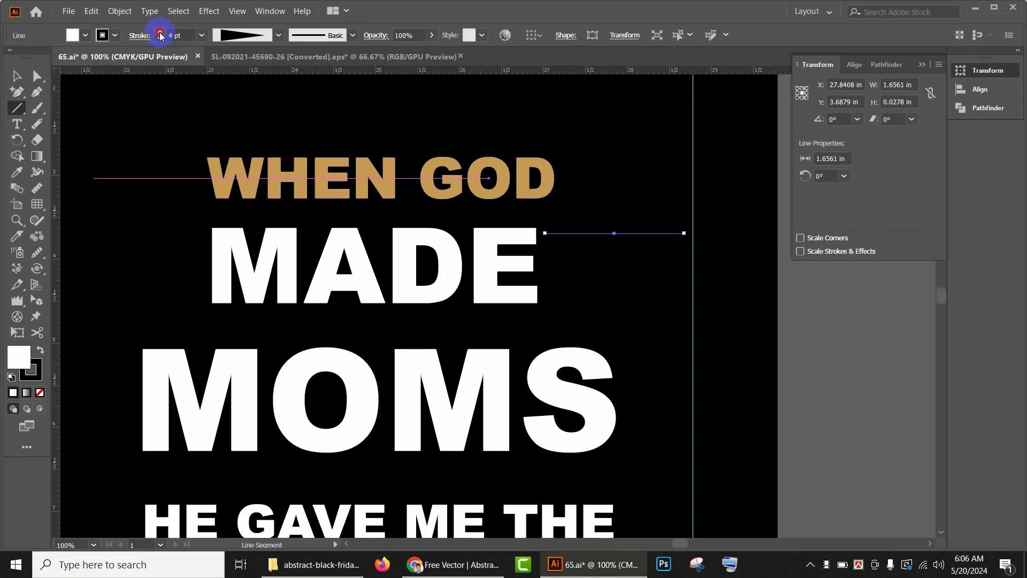
Step: Move the tapered line off the artboard onto the grey pasteboard
click(23, 74)
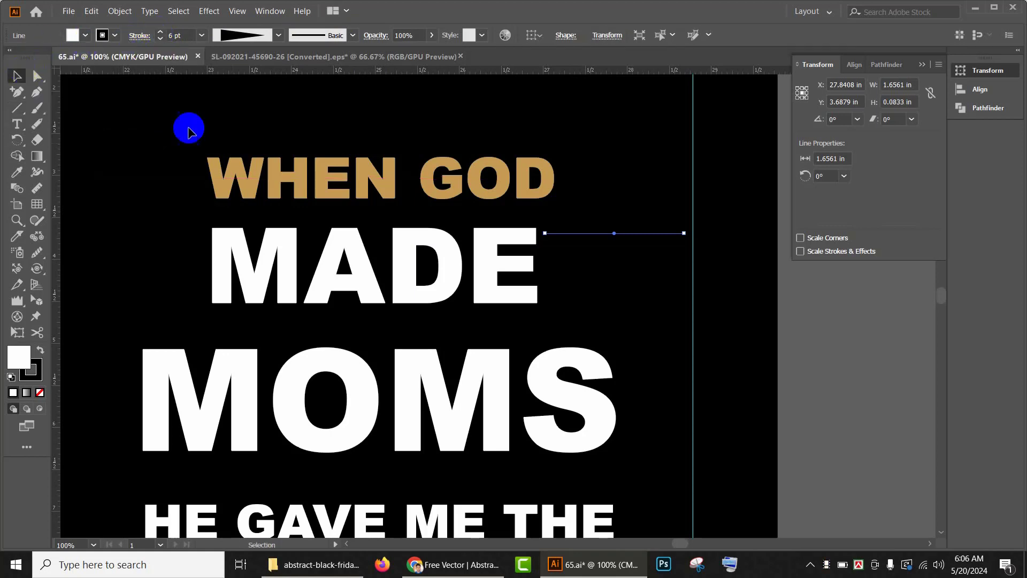
drag(710, 294, 324, 289)
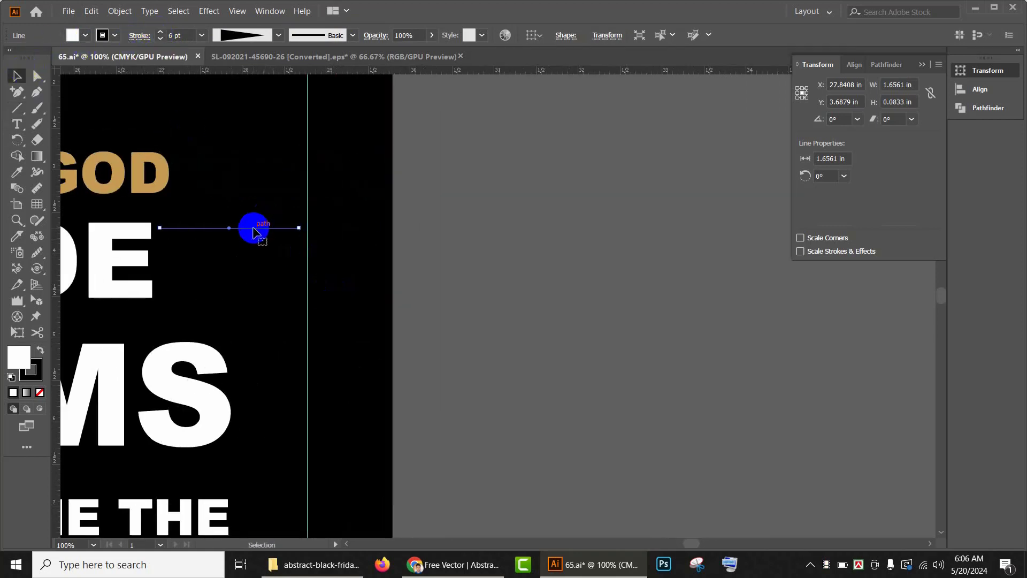
click(561, 243)
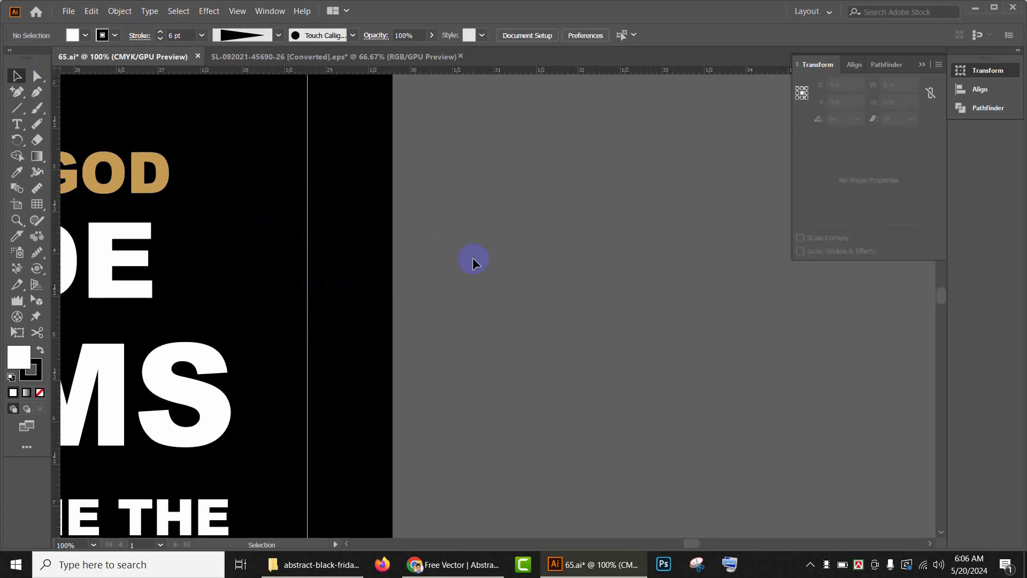
click(260, 236)
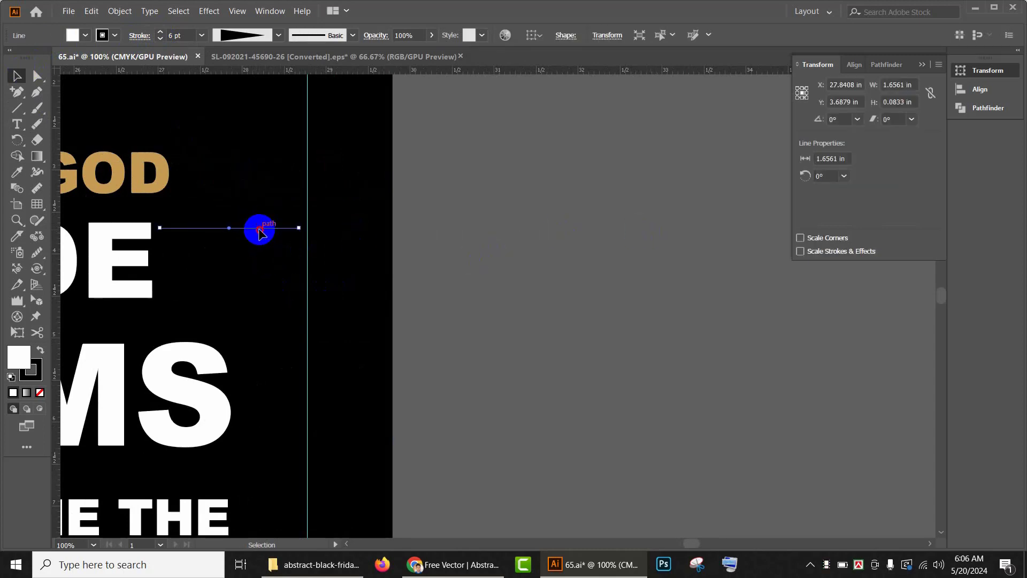
drag(259, 234, 659, 229)
click(600, 321)
scroll(588, 270, right, 2)
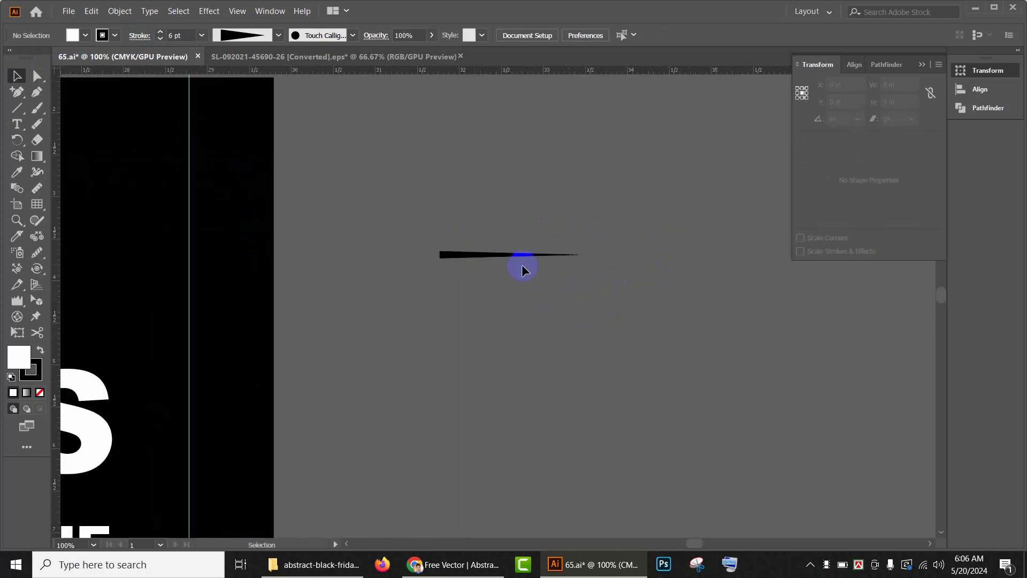
Step: Give the tapered line a white stroke and move it back to the right of MADE
click(522, 266)
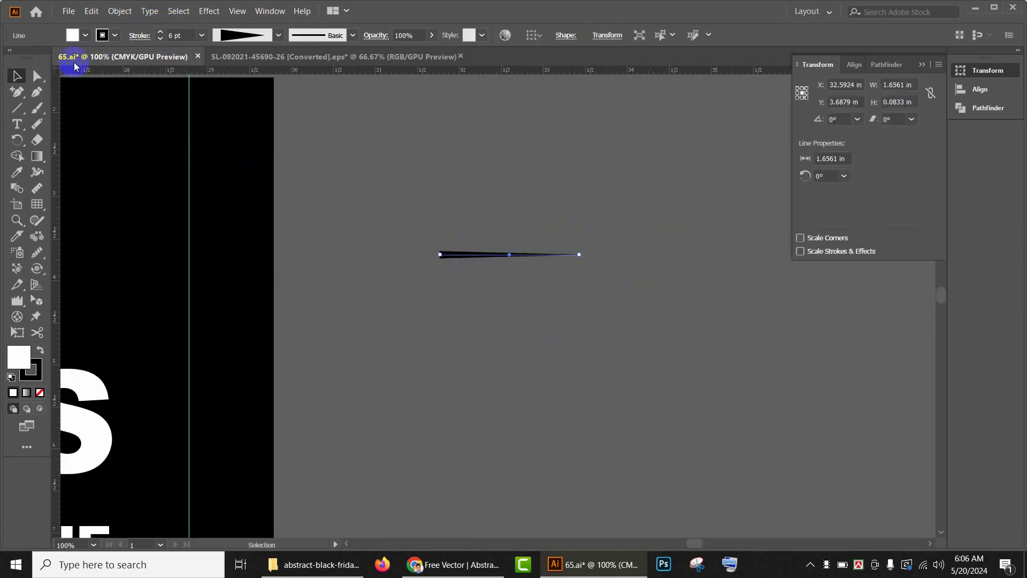
click(117, 35)
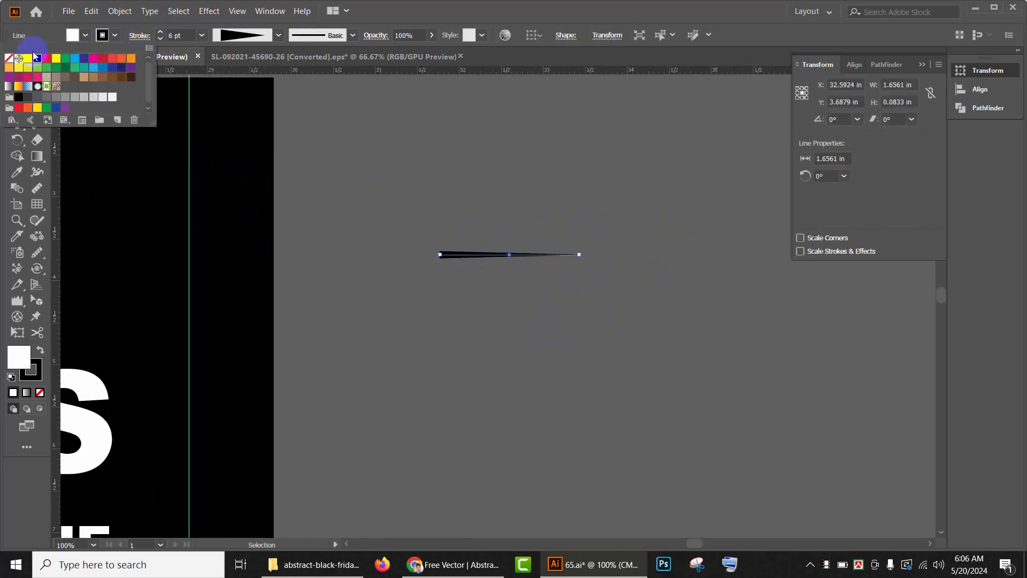
click(25, 63)
mouse_move(436, 169)
mouse_down()
mouse_move(787, 163)
mouse_move(692, 197)
mouse_up()
drag(714, 255, 315, 251)
drag(547, 289, 649, 272)
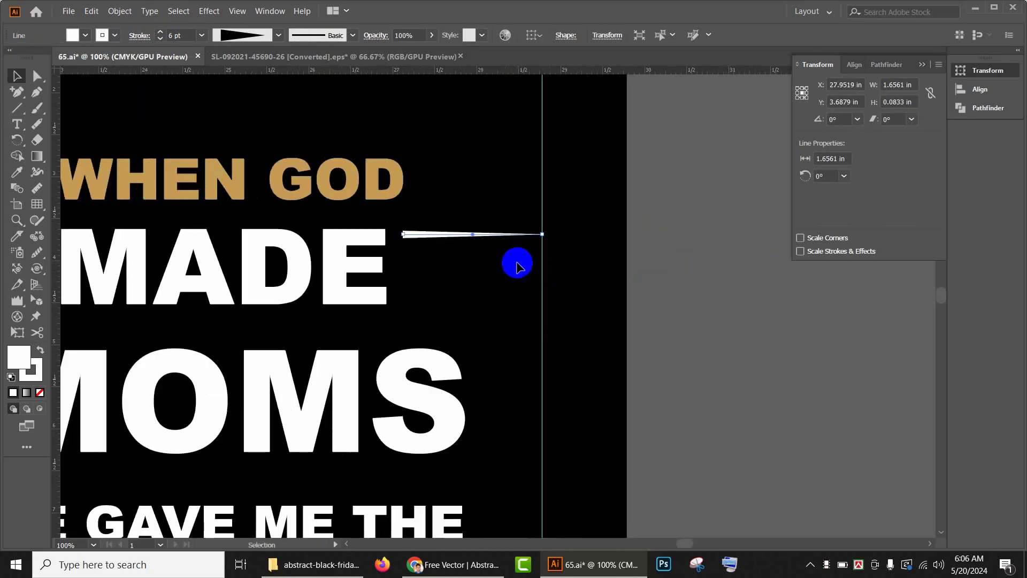
Step: Duplicate the tapered line downward repeatedly to form a stack of six lines beside MADE
drag(478, 235, 479, 249)
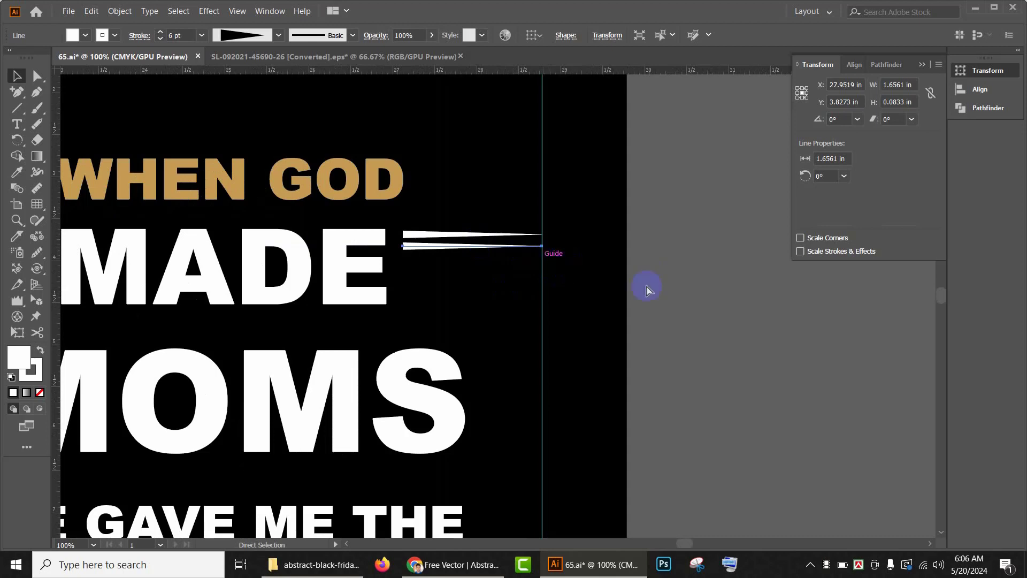
key(ctrl+d)
click(682, 247)
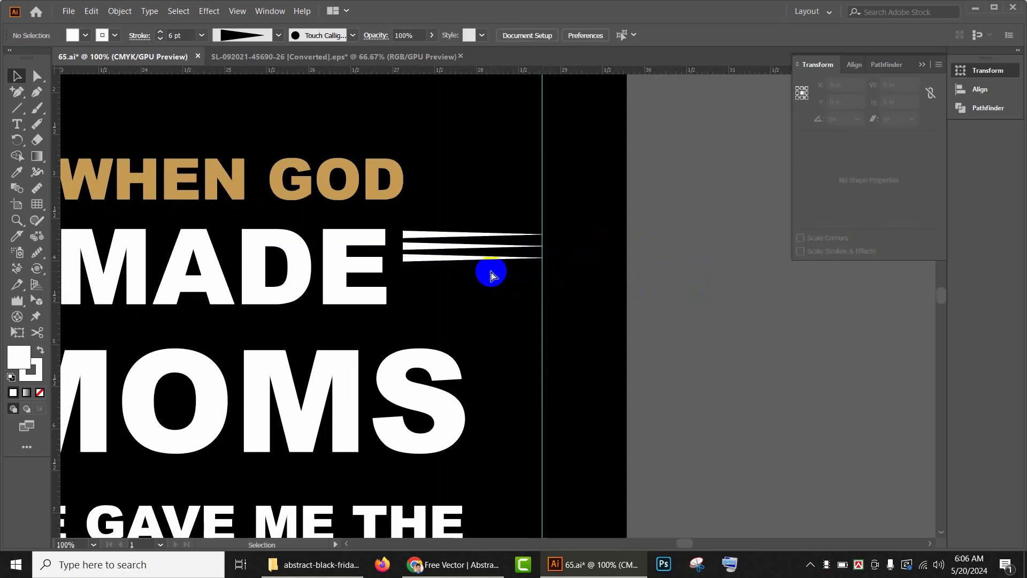
click(481, 261)
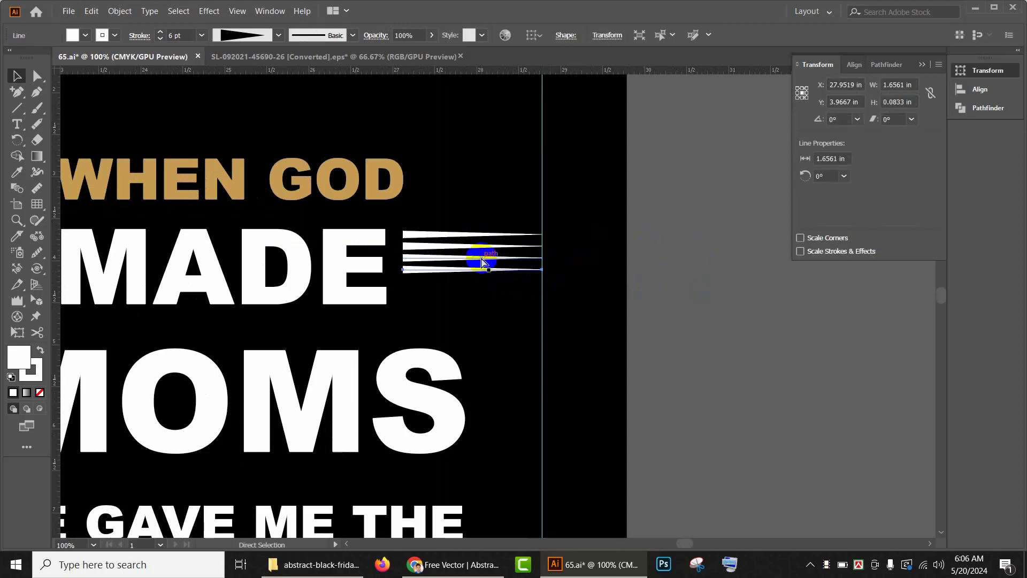
key(ctrl+d)
key(ctrl+d)
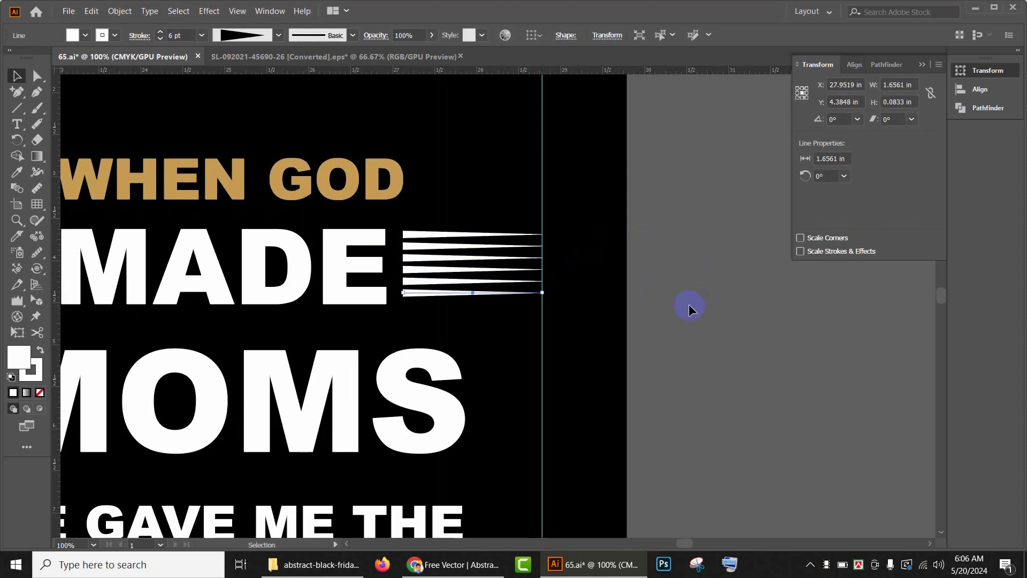
click(689, 309)
Step: Distribute the six lines evenly in the vertical direction and group them
click(461, 296)
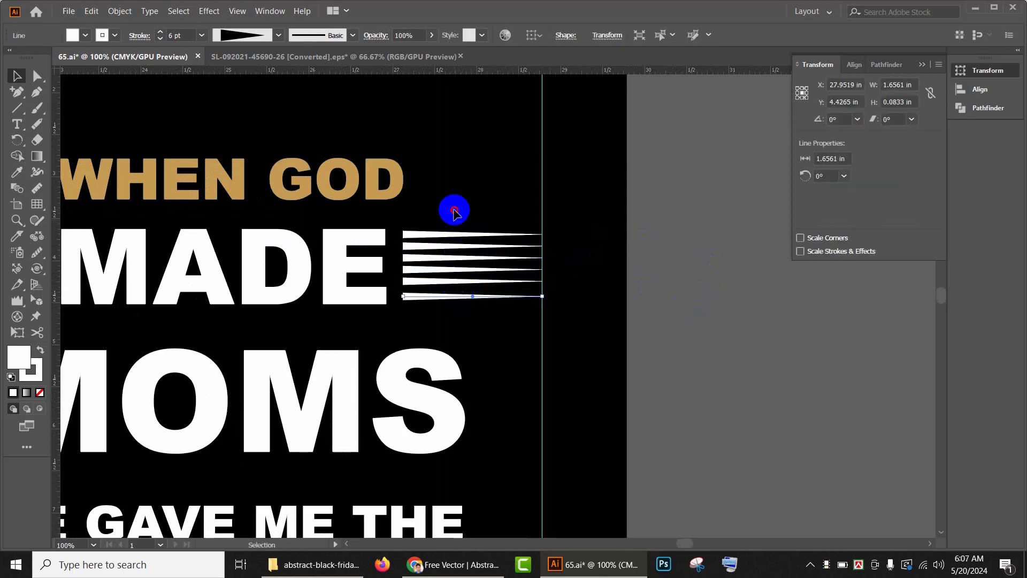
drag(454, 208, 493, 321)
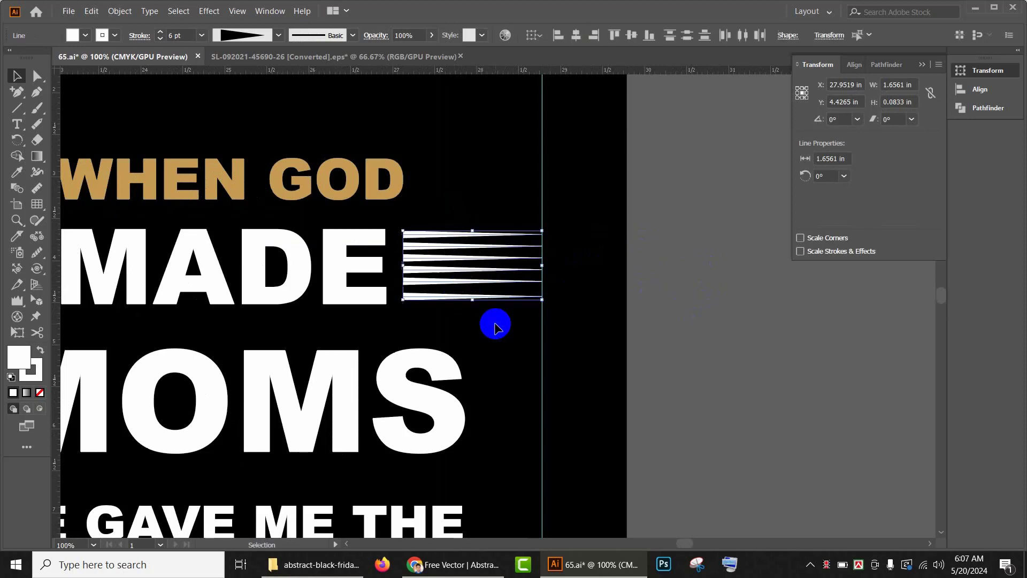
click(685, 35)
click(678, 275)
drag(459, 225, 524, 341)
click(615, 314)
drag(438, 223, 486, 307)
key(ctrl+g)
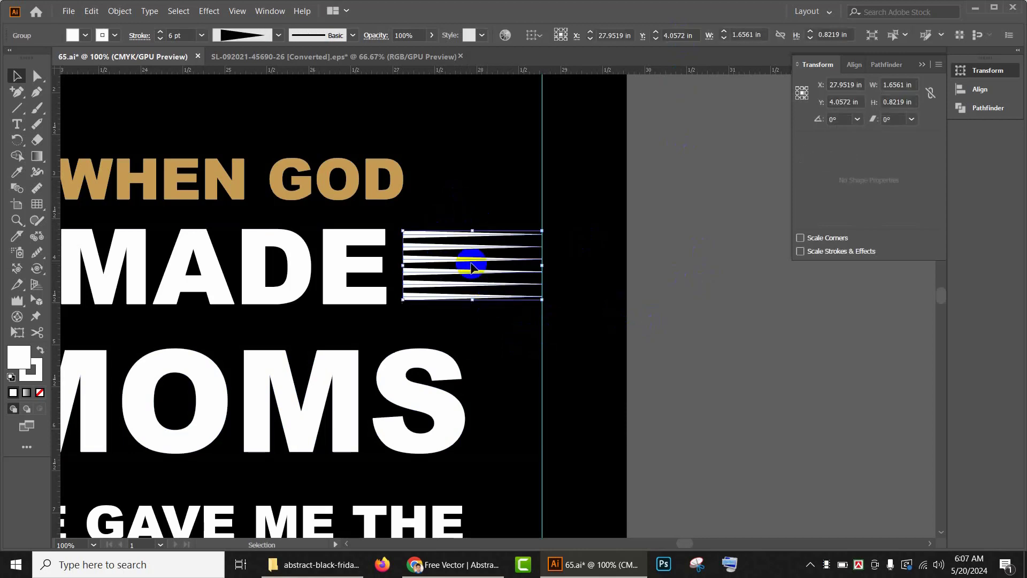
Step: Expand the grouped lines' appearance into filled shapes
click(121, 16)
click(138, 160)
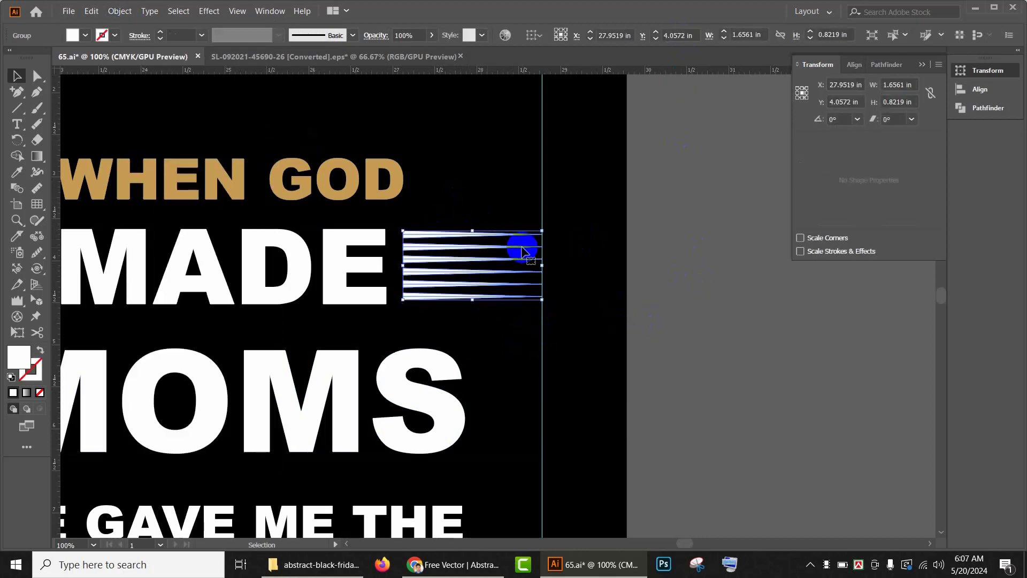
scroll(684, 313, left, 3)
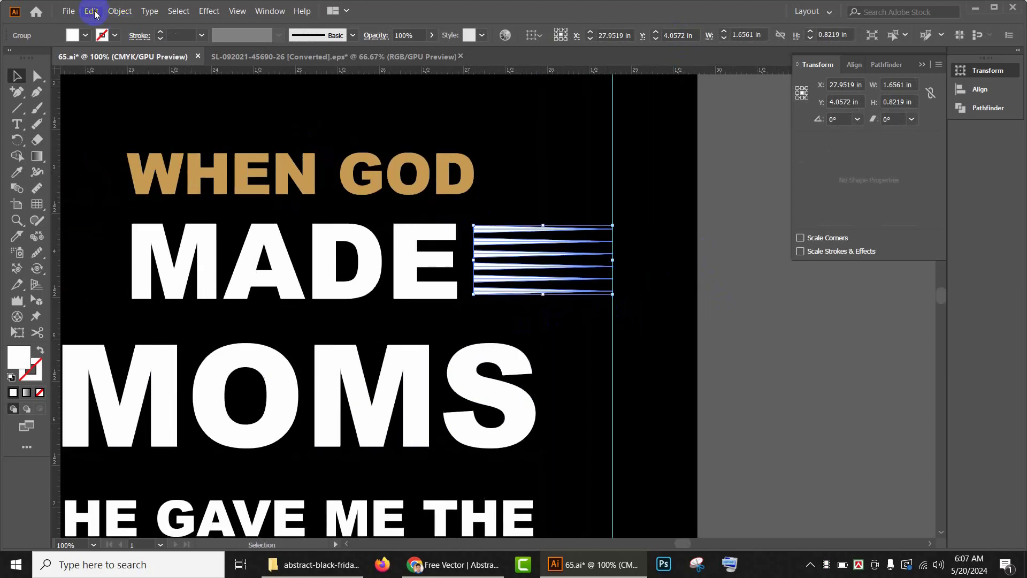
click(120, 11)
click(148, 148)
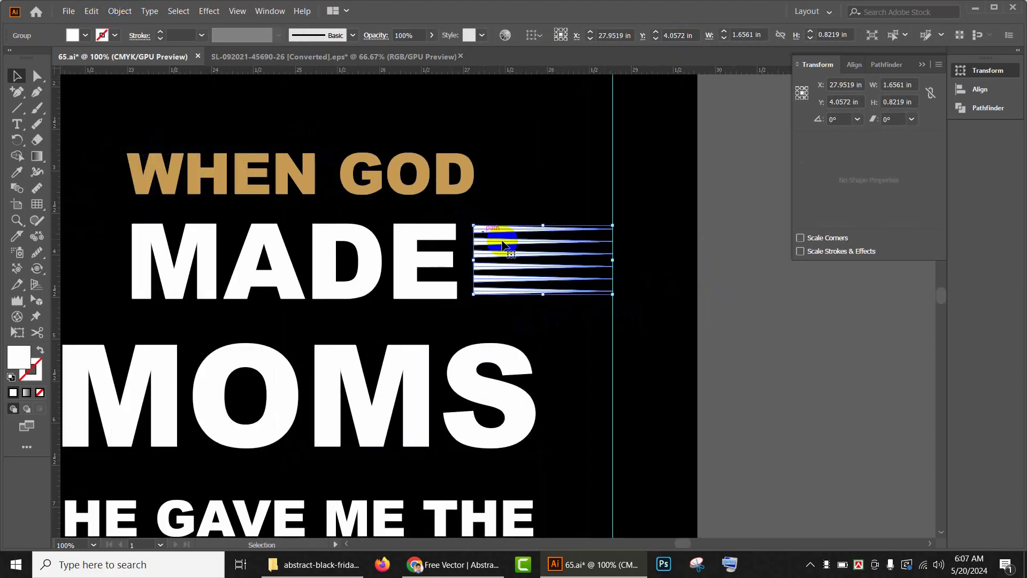
Step: Place a copy of the line group rotated 180° to the left of MADE
key(a)
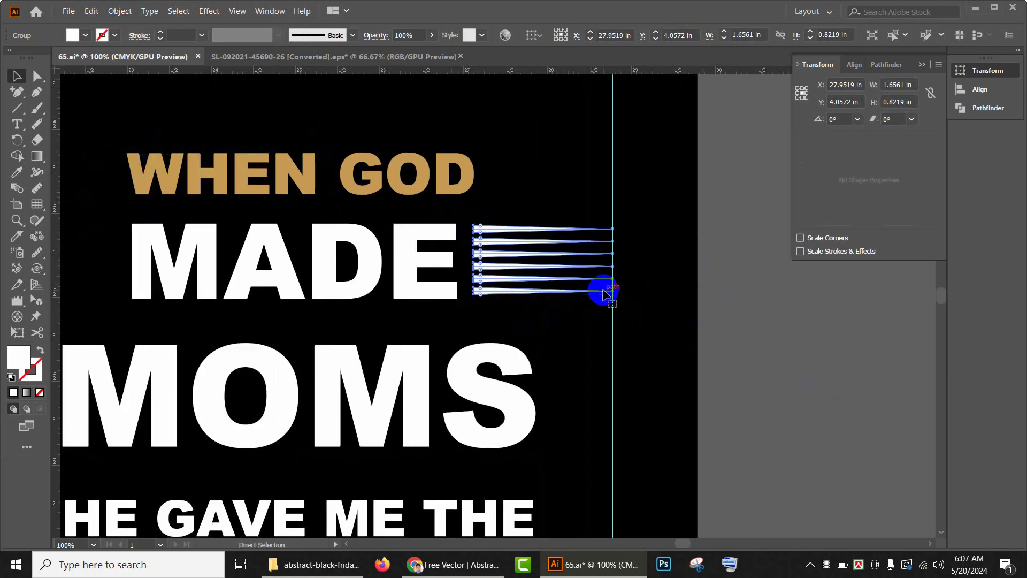
scroll(630, 291, left, 5)
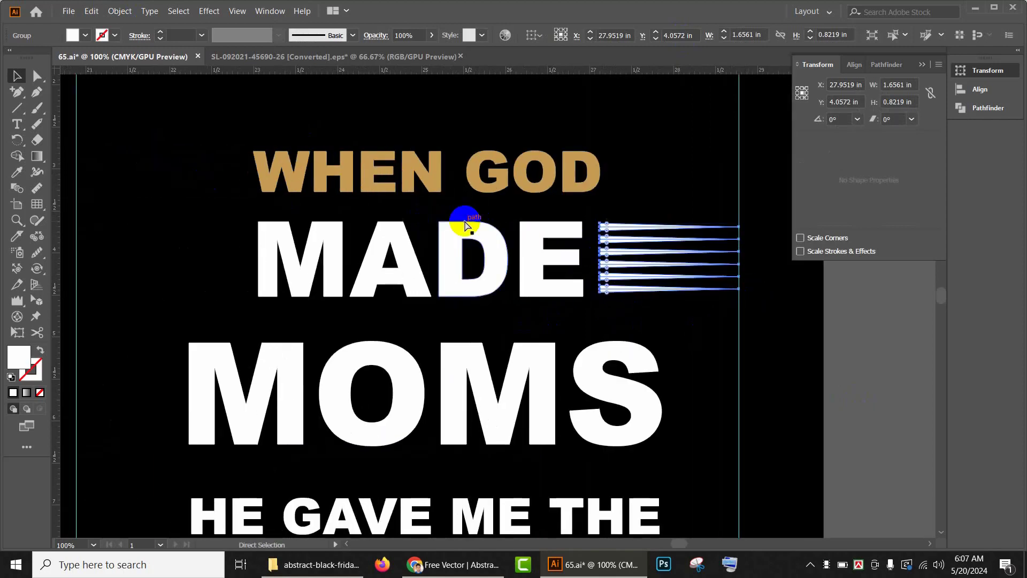
key(v)
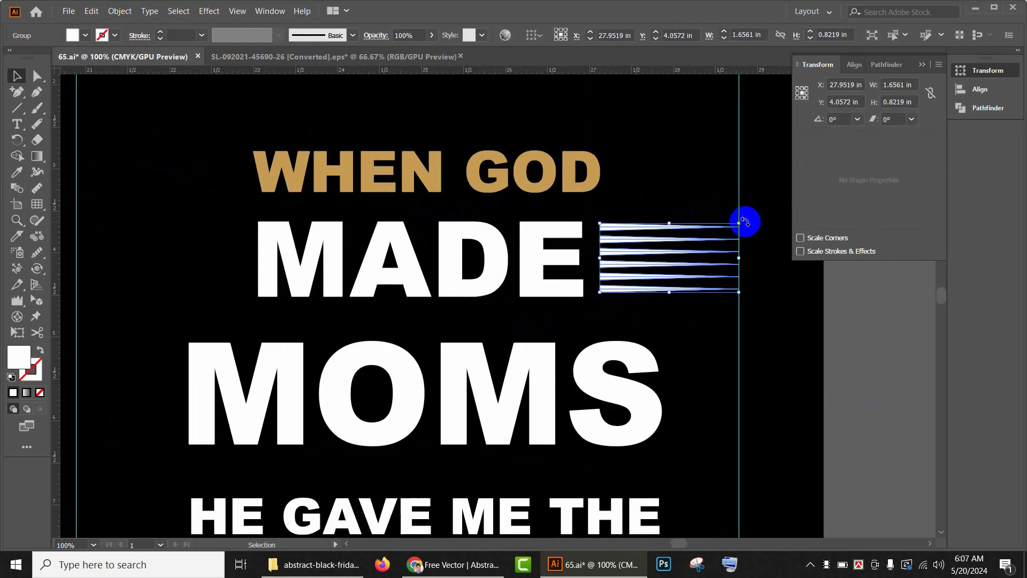
drag(745, 222, 367, 344)
drag(608, 268, 258, 252)
key(ctrl+z)
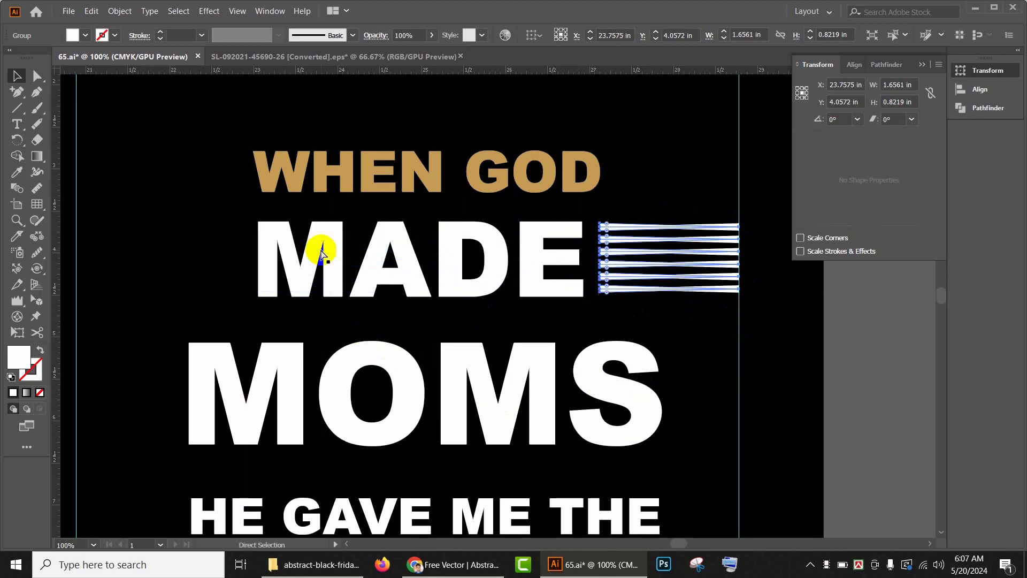
click(754, 350)
drag(735, 298, 244, 286)
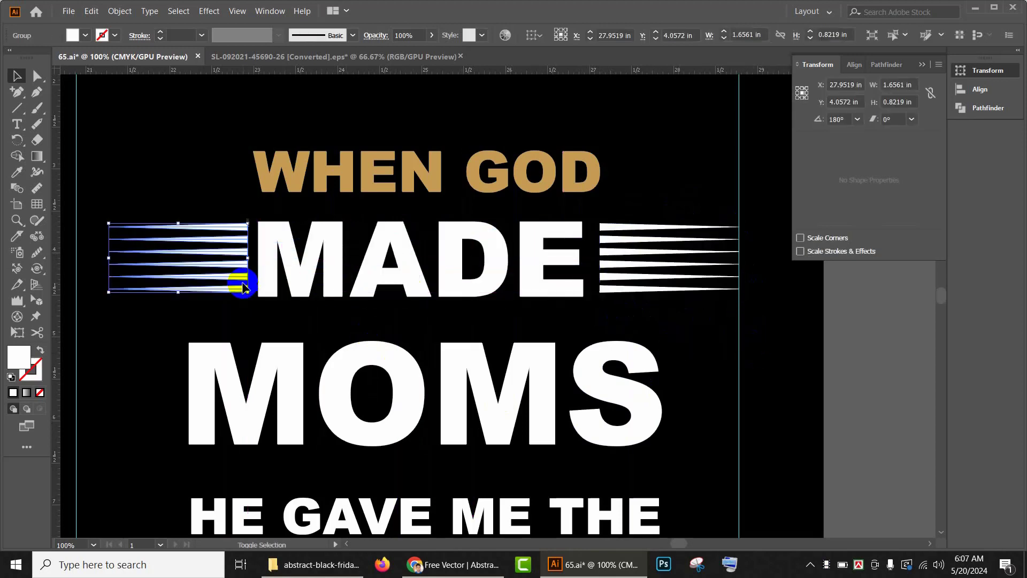
Step: Enlarge the MOMS text to fill the width and nudge it slightly left
click(807, 373)
scroll(759, 350, down, 2)
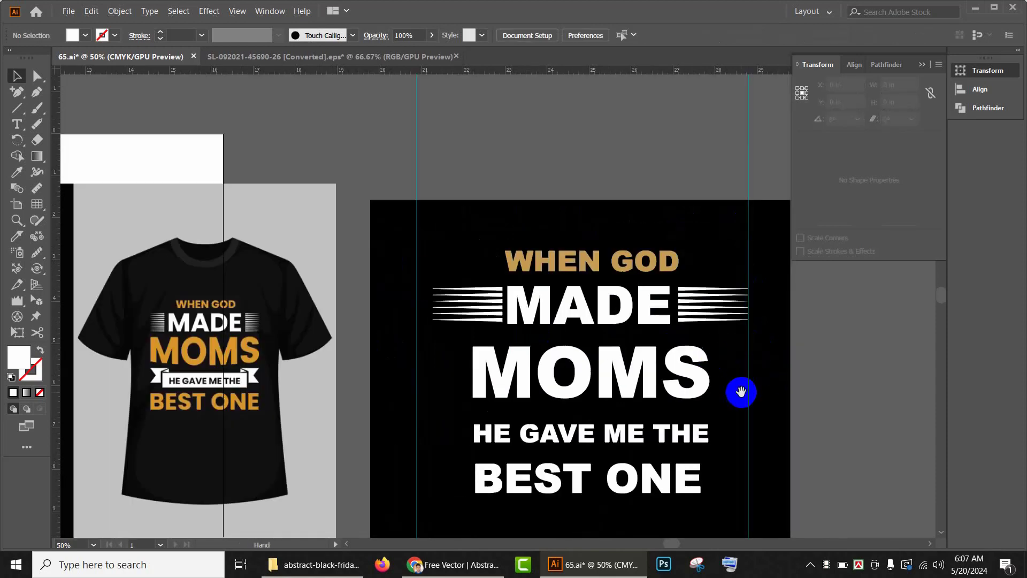
drag(738, 392, 672, 275)
click(561, 259)
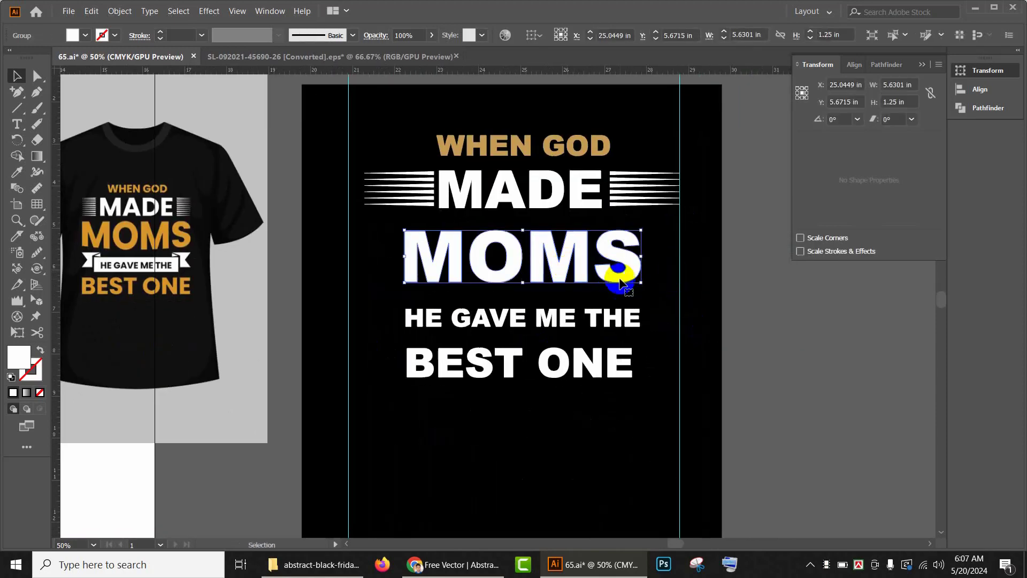
drag(641, 287, 673, 309)
key(Left)
key(Left)
key(Left)
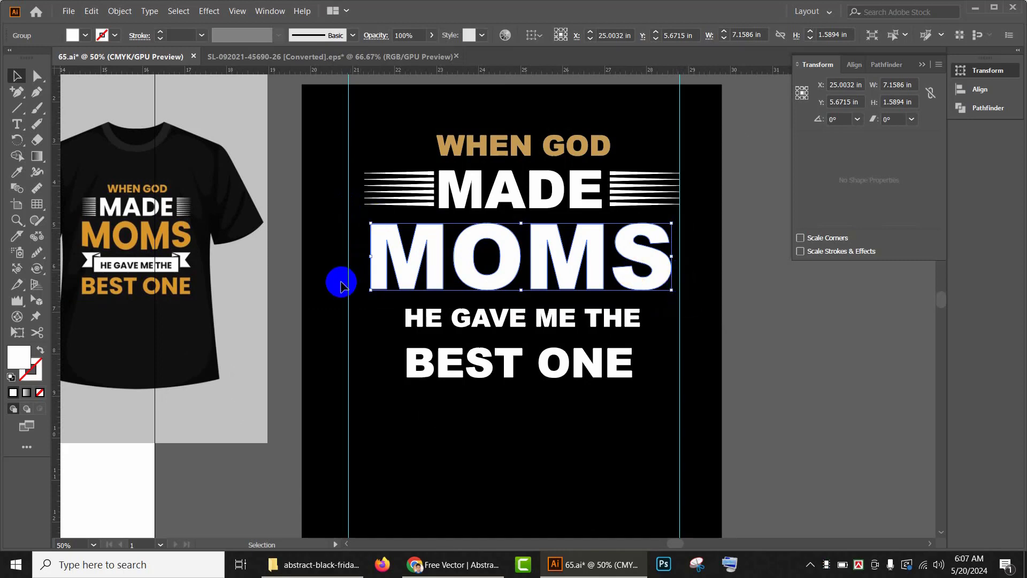
Step: Color MOMS and WHEN GOD with the orange sampled from the reference shirt using the Eyedropper
key(i)
click(168, 234)
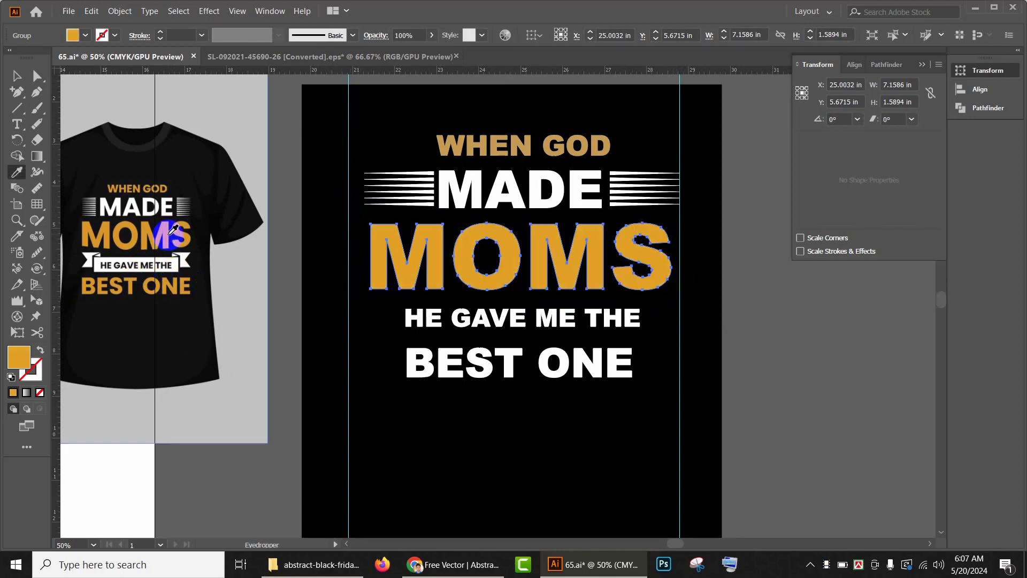
ctrl+click(518, 144)
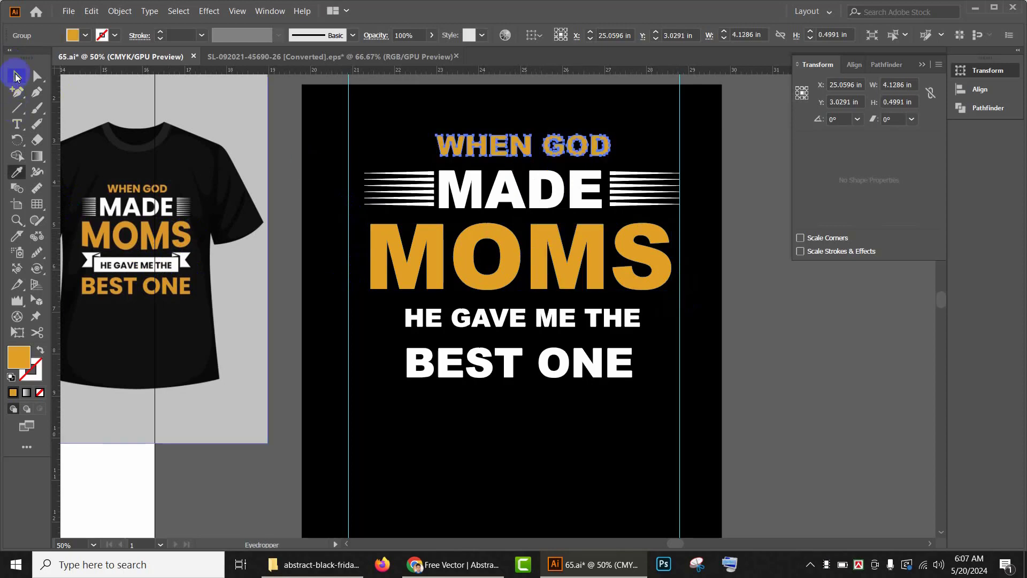
Step: Move the BEST ONE line slightly downward
click(15, 77)
scroll(762, 341, down, 1)
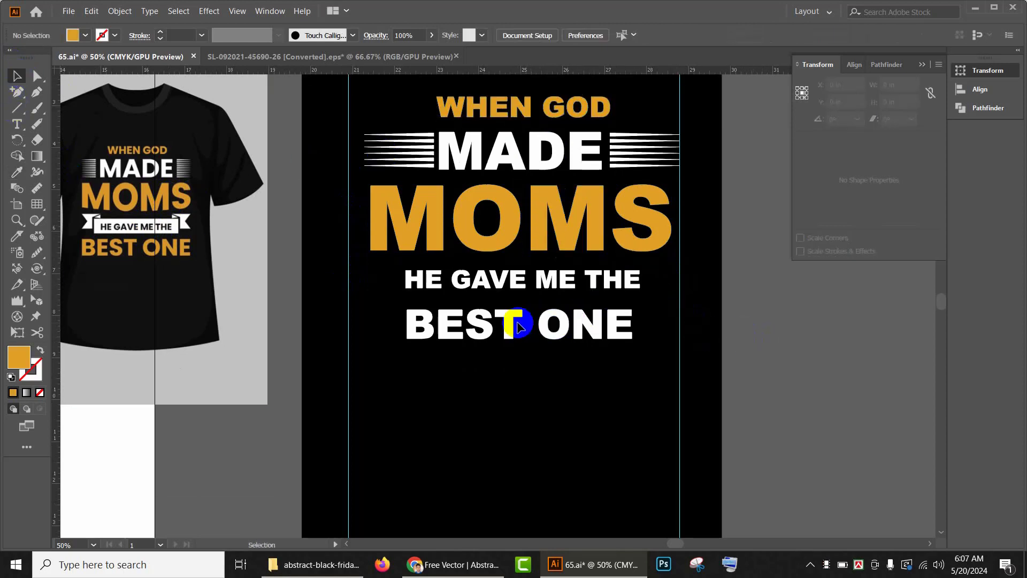
drag(513, 327, 512, 350)
drag(882, 413, 862, 378)
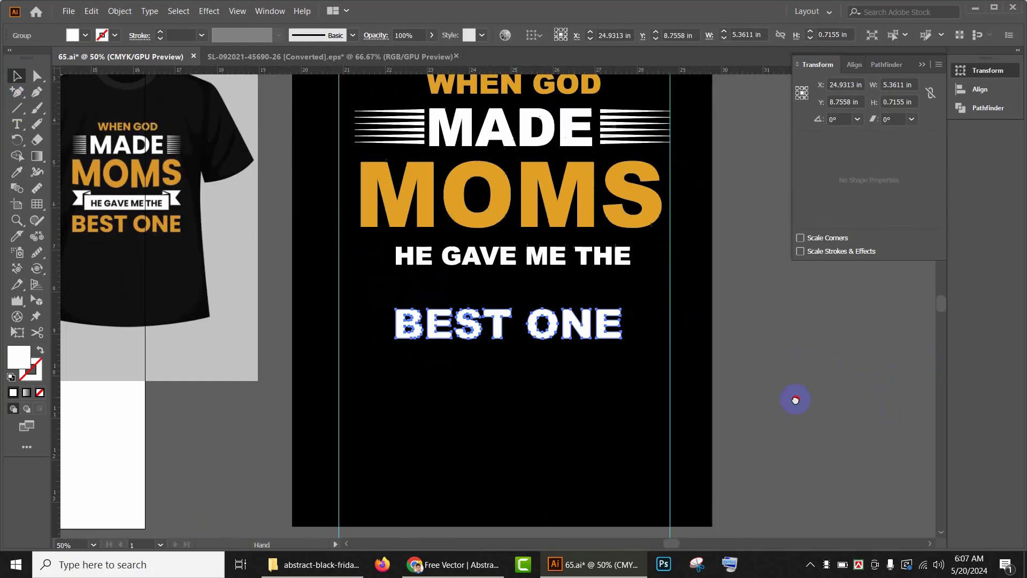
Step: Draw a white rectangle about 6.62 × 0.82 in below BEST ONE and shift it into place
click(17, 94)
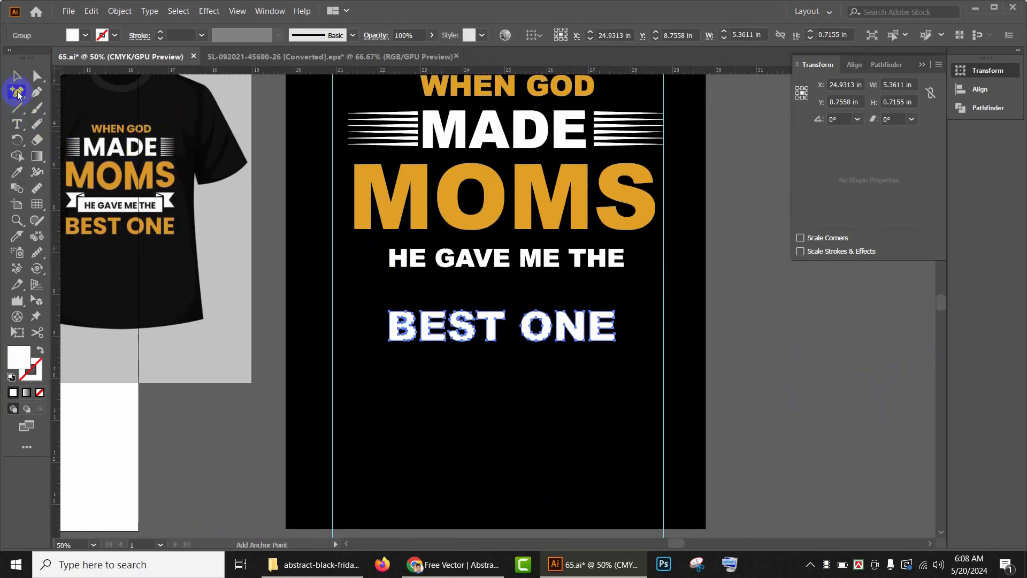
drag(15, 110, 59, 108)
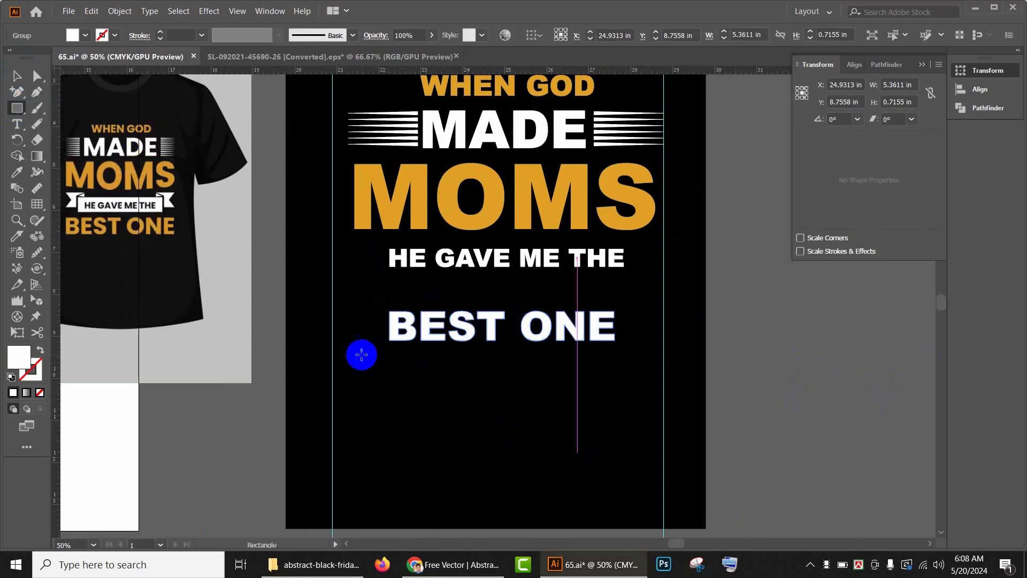
key(space)
drag(346, 370, 625, 404)
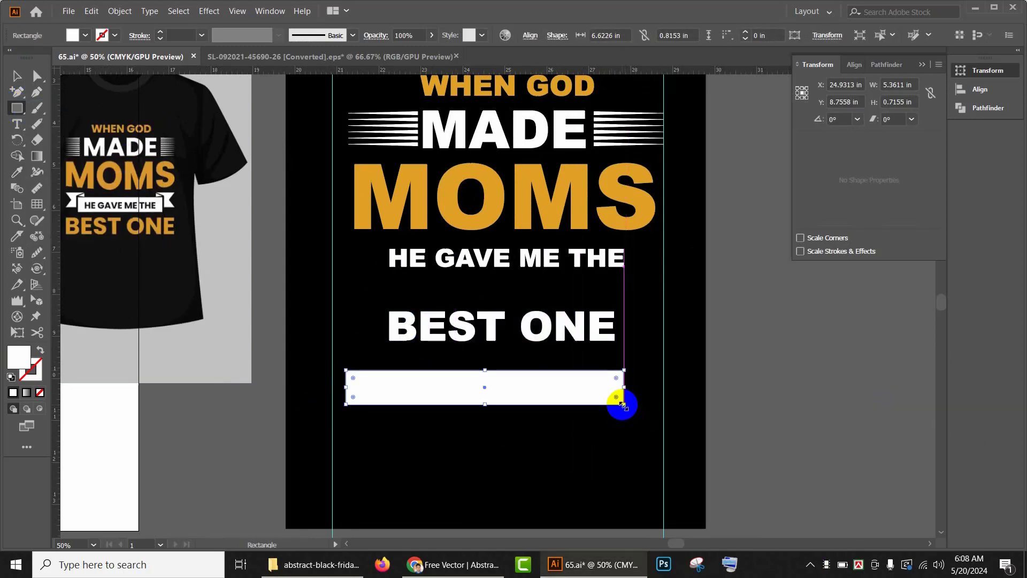
click(17, 76)
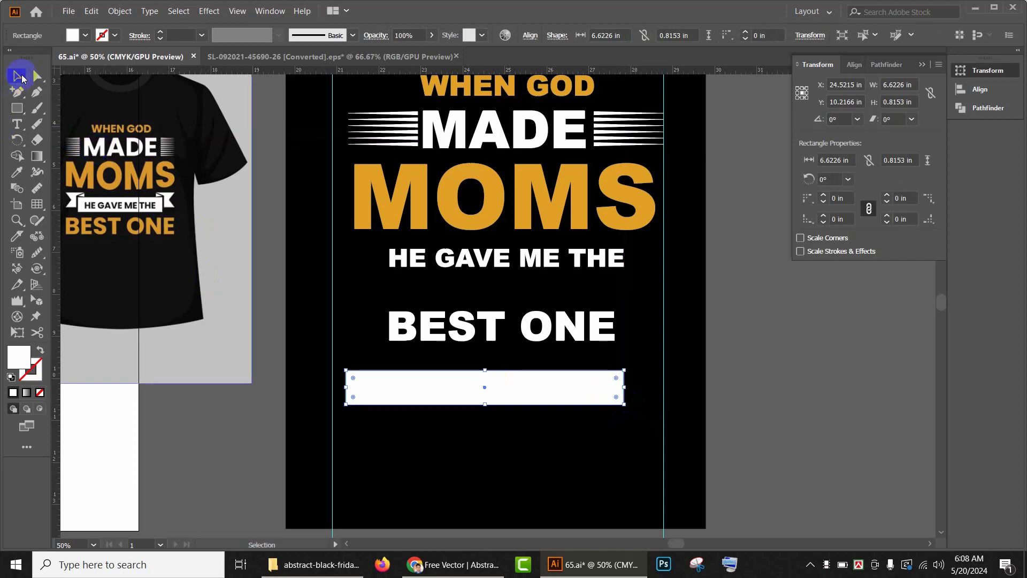
mouse_move(531, 378)
mouse_down()
mouse_move(555, 371)
mouse_move(546, 373)
mouse_up()
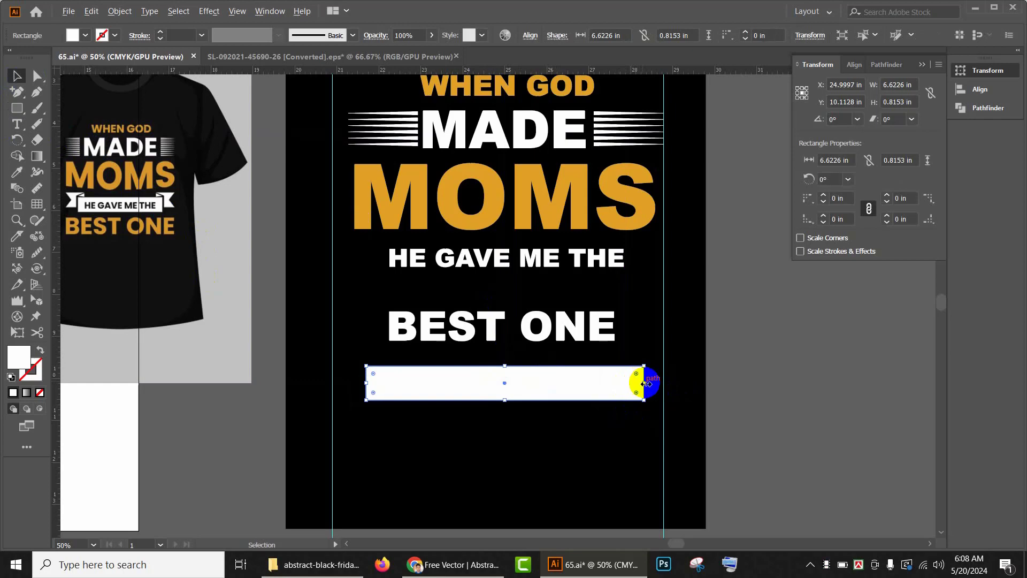
Step: Resize the white rectangle to about 6.00 × 0.97 in and duplicate it to the right of the artboard
drag(644, 383, 632, 383)
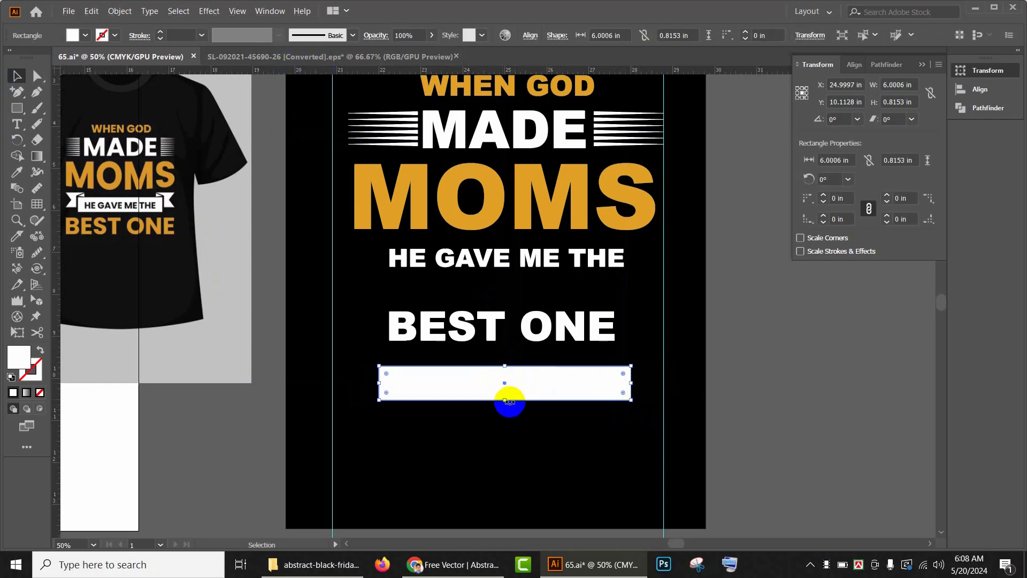
drag(507, 402, 503, 406)
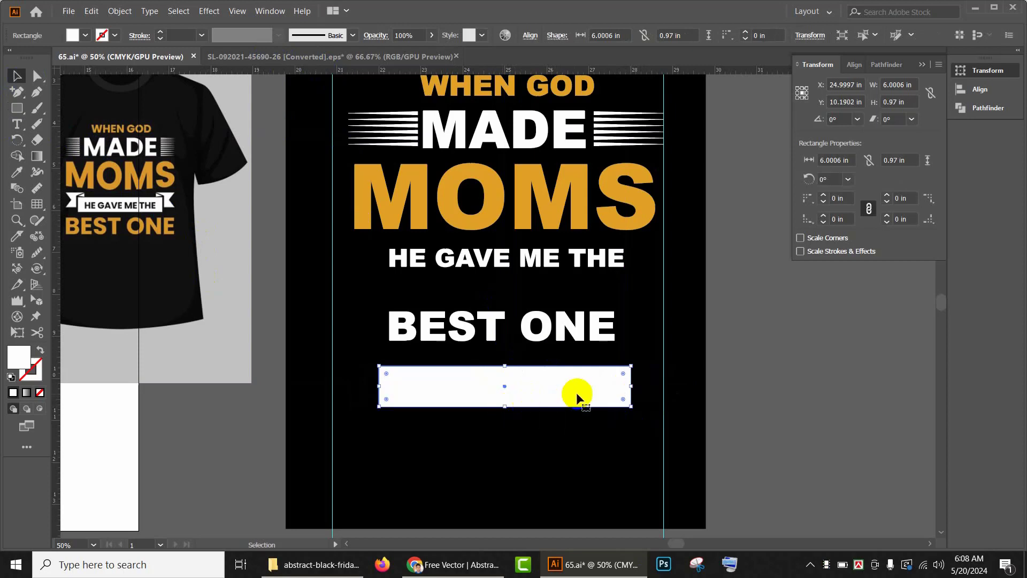
drag(584, 395, 858, 395)
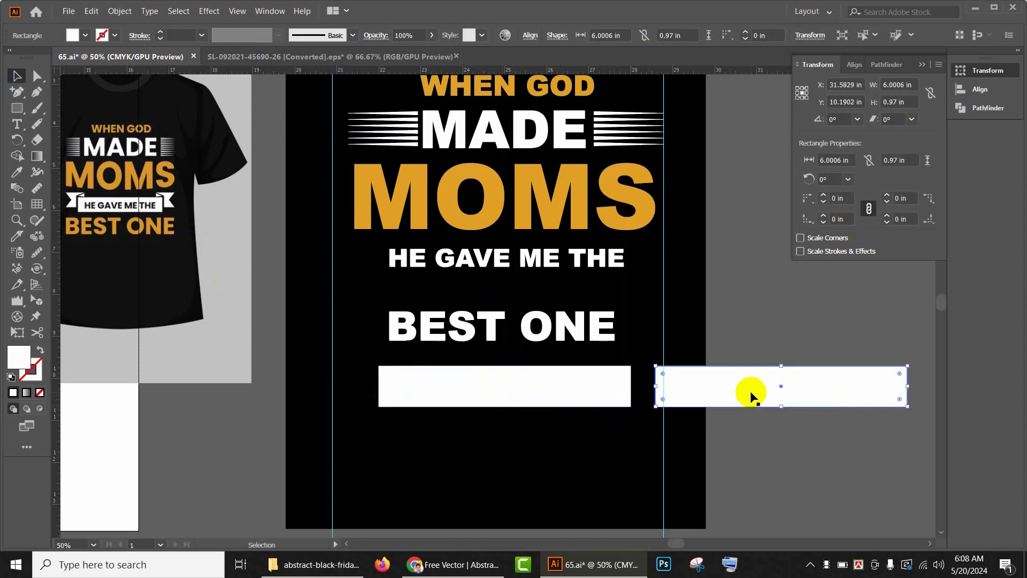
Step: Give the banner rectangle a white fill and a 4 pt stroke in the orange sampled from MOMS
click(584, 394)
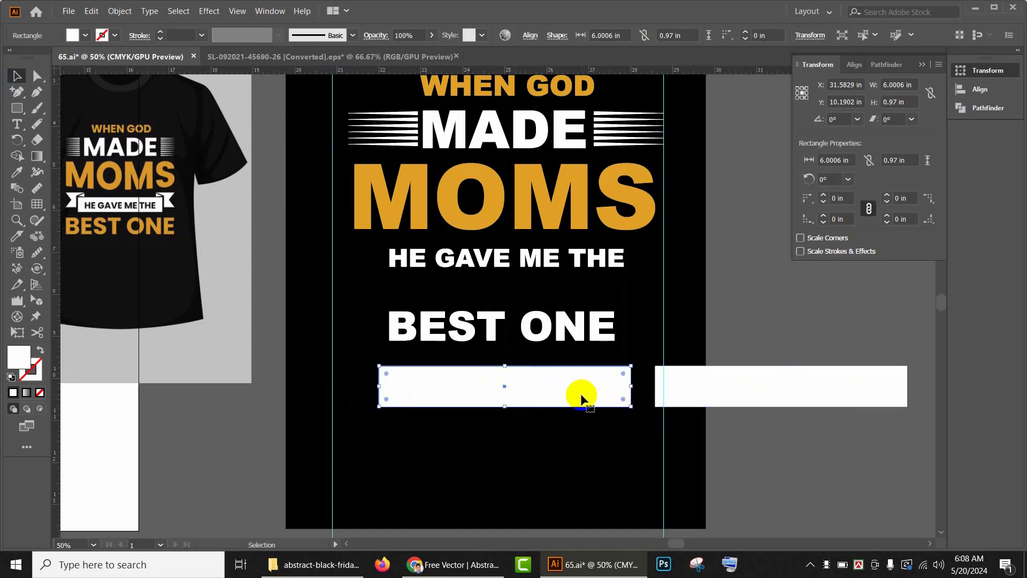
click(115, 36)
click(38, 59)
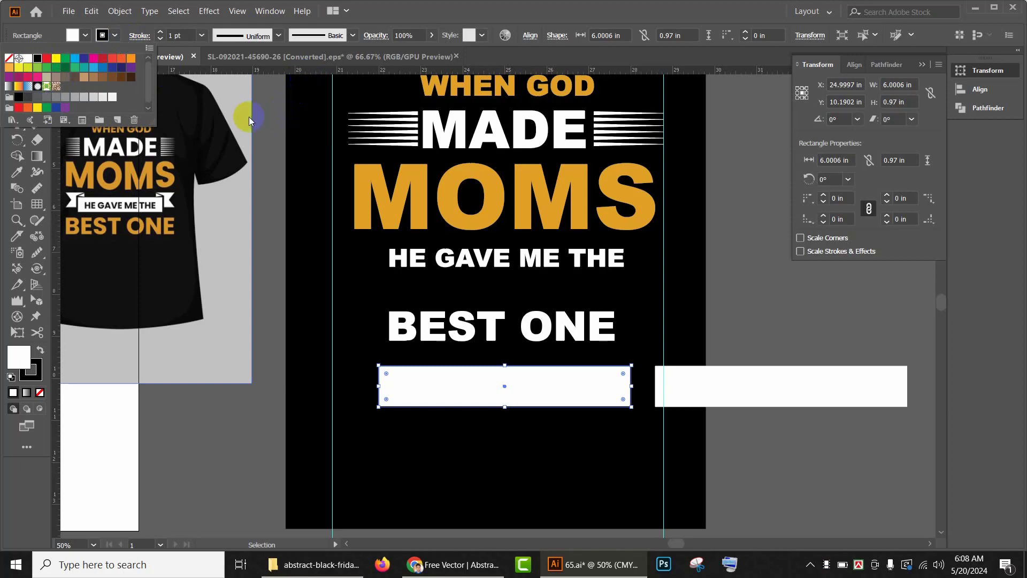
click(266, 101)
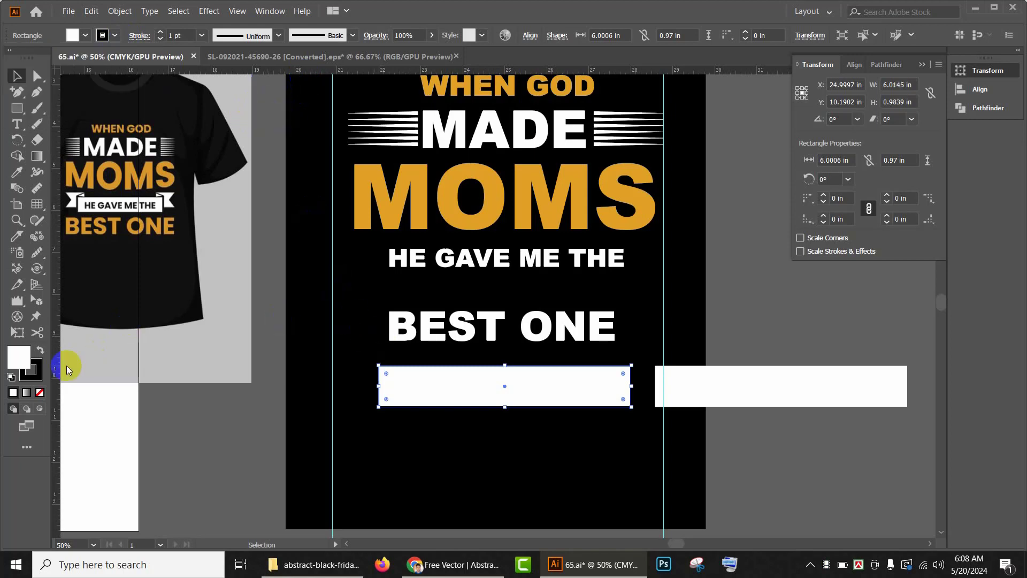
click(34, 369)
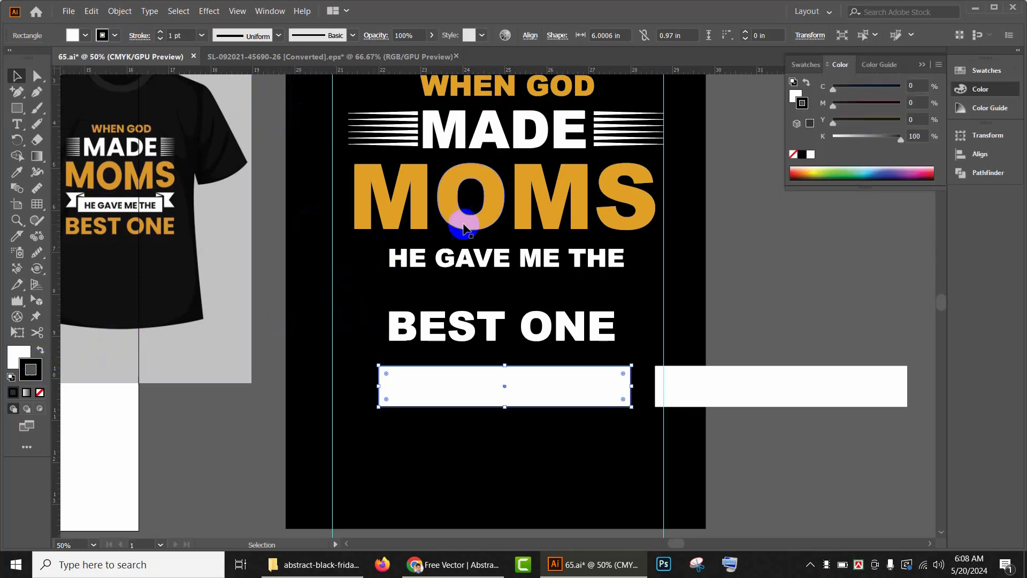
key(i)
click(448, 178)
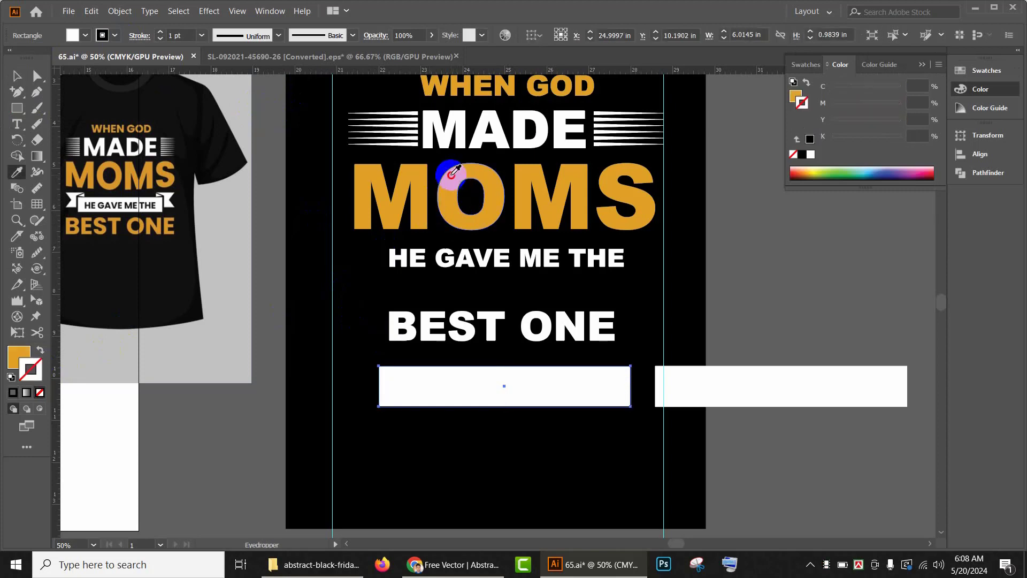
click(39, 350)
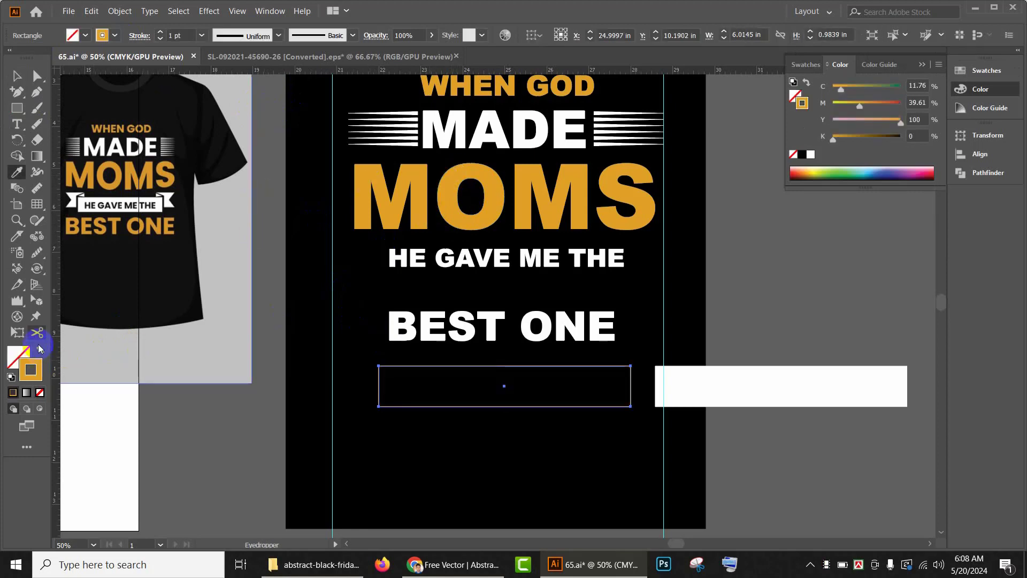
click(25, 356)
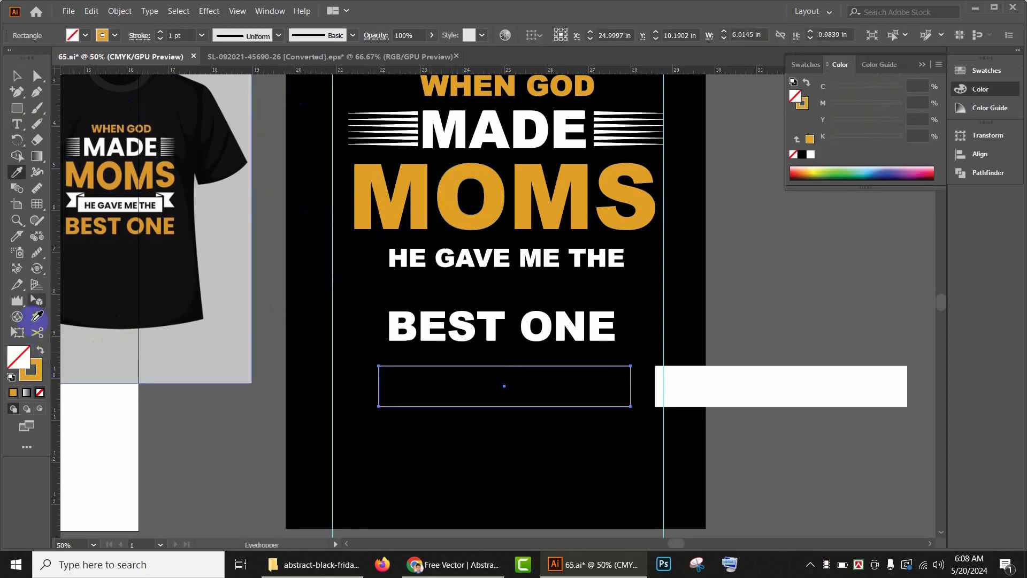
click(78, 34)
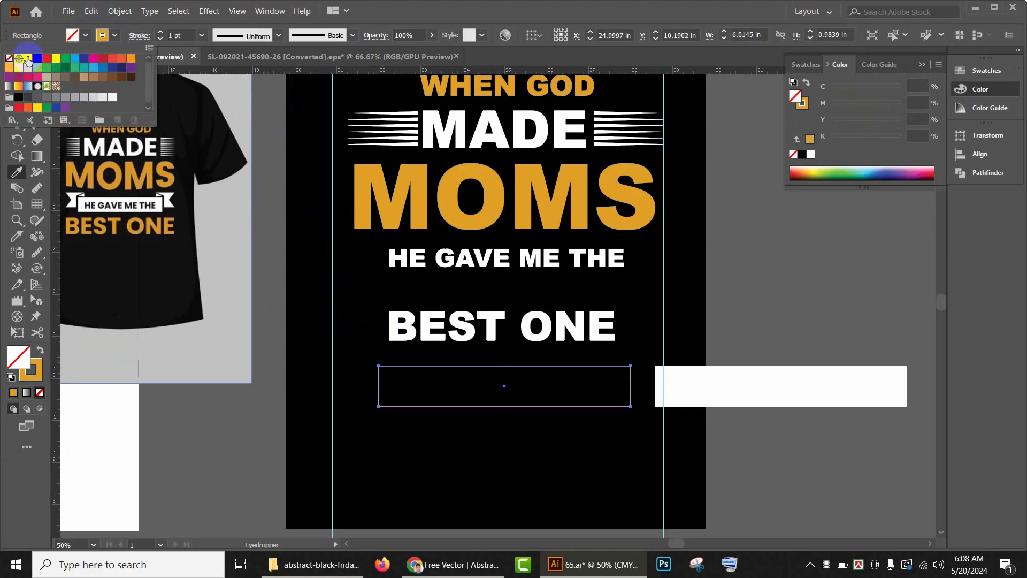
click(28, 59)
click(376, 311)
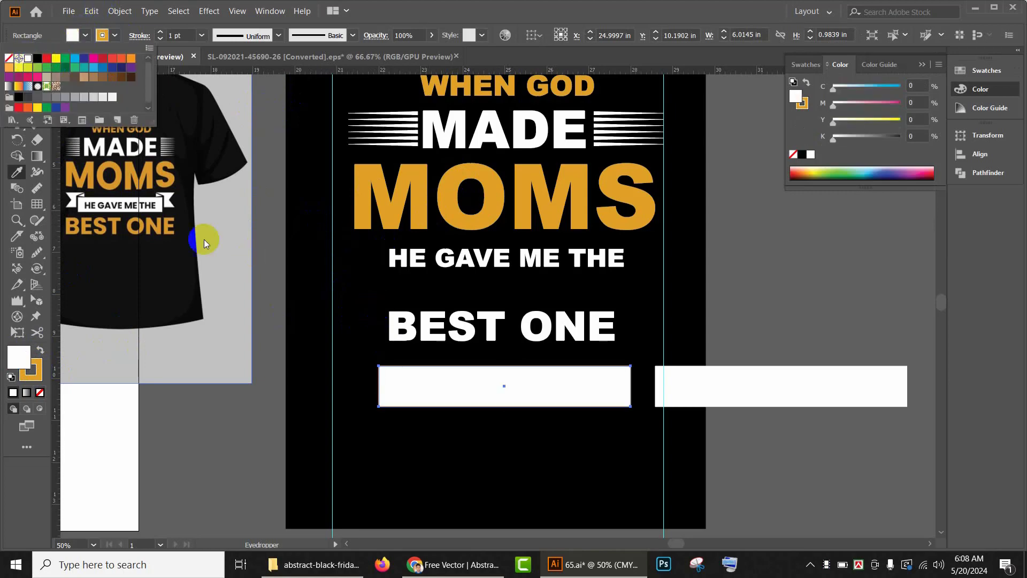
click(251, 182)
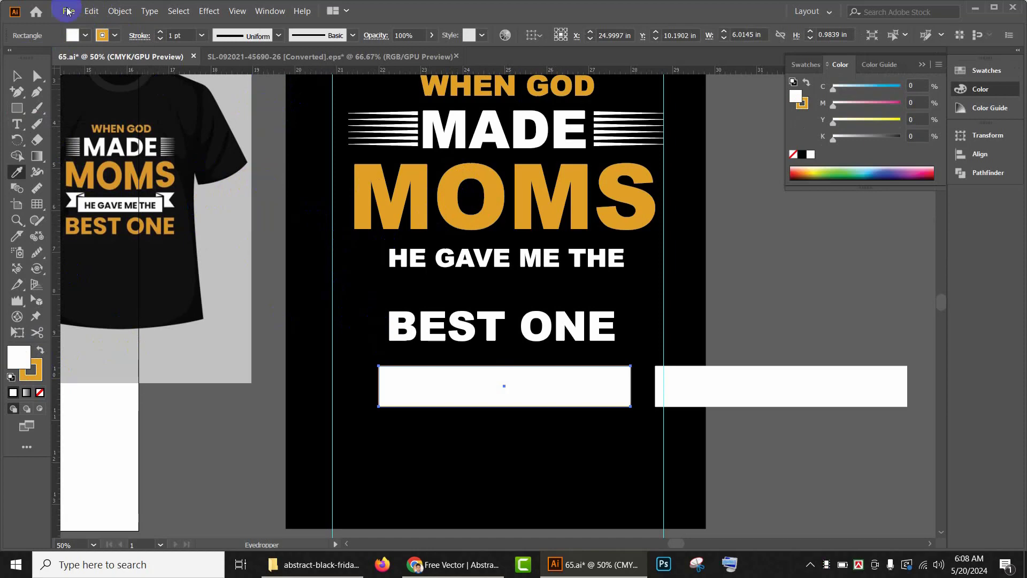
click(16, 75)
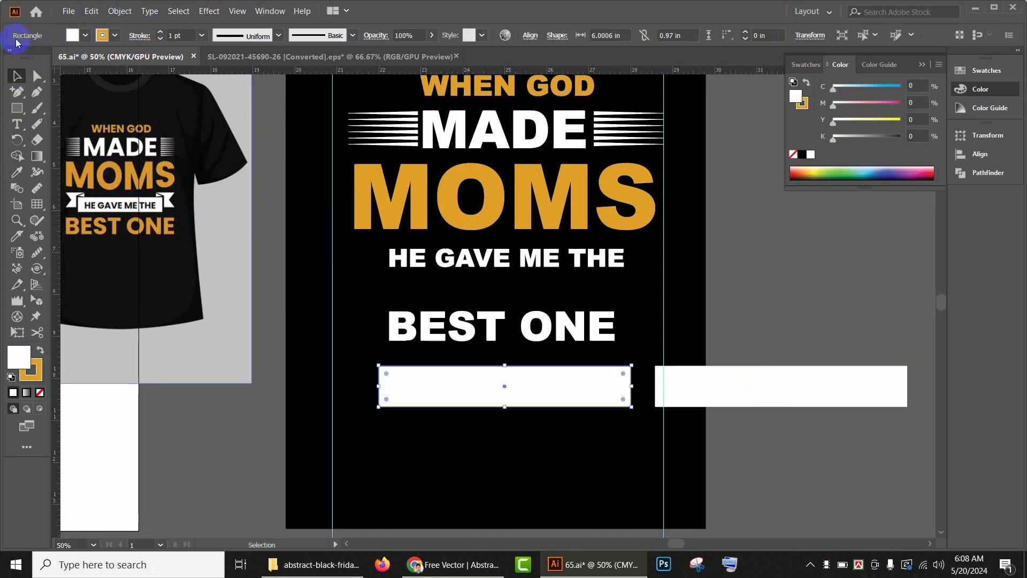
click(160, 32)
click(160, 32)
click(161, 32)
click(790, 288)
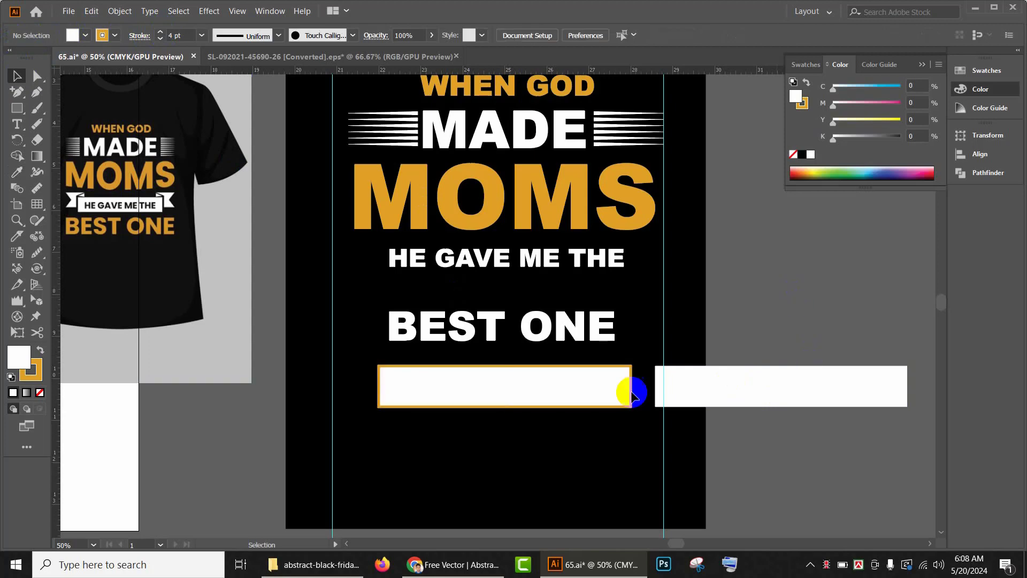
click(492, 400)
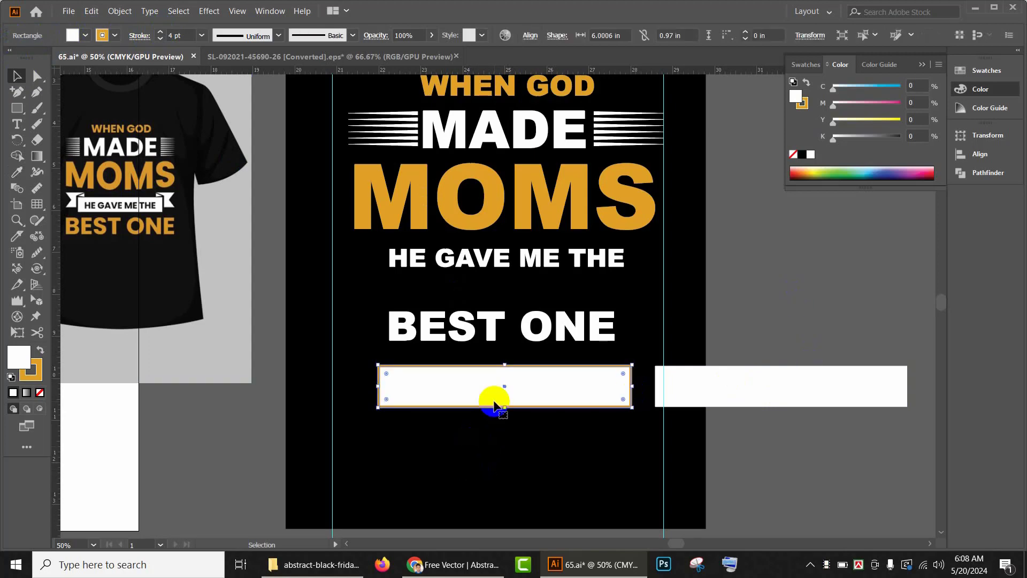
click(114, 34)
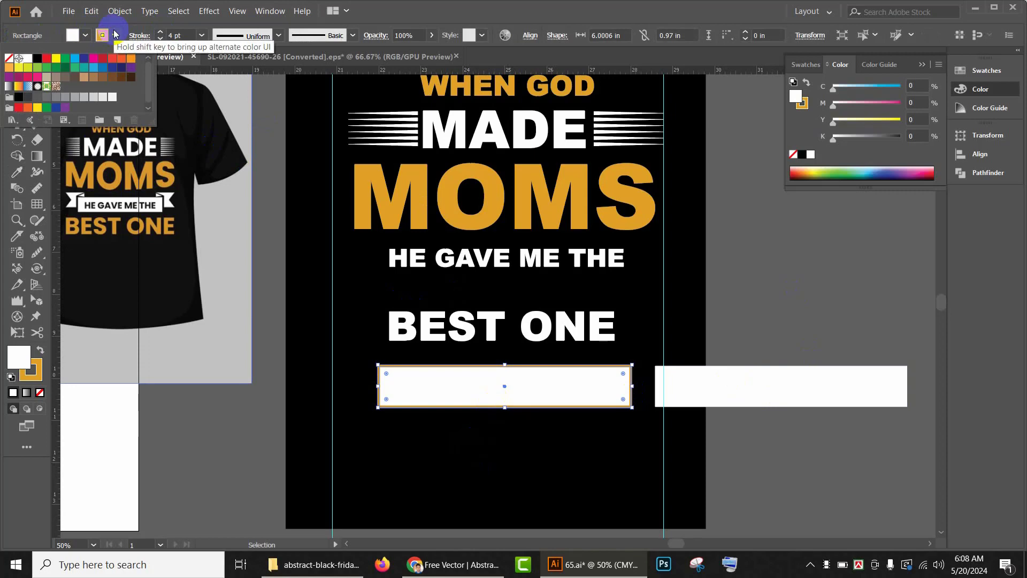
click(278, 228)
Step: Move the duplicate rectangle off the artboard and shorten it to about 2.34 in wide
scroll(642, 312, down, 2)
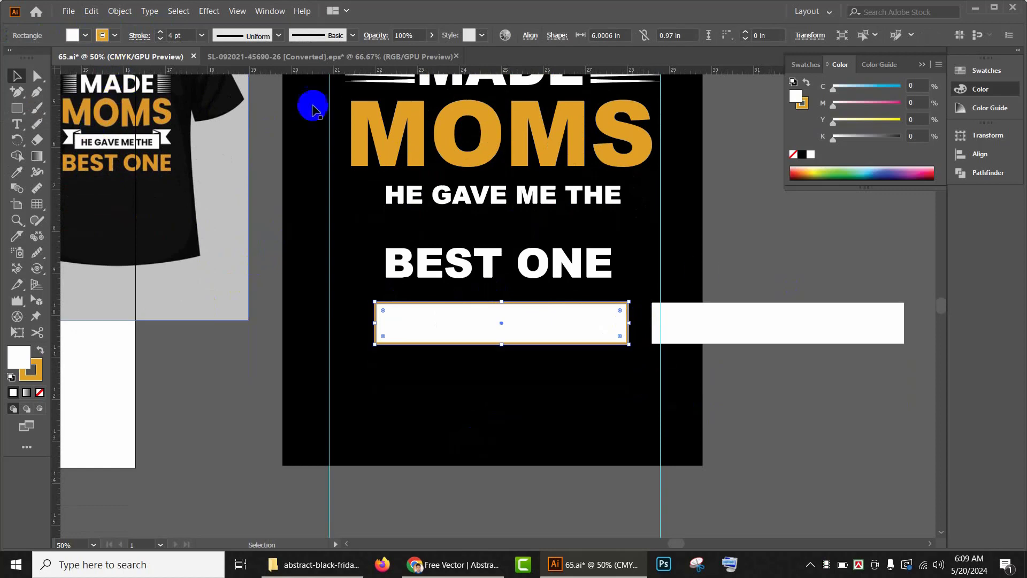
scroll(636, 345, up, 1)
click(881, 441)
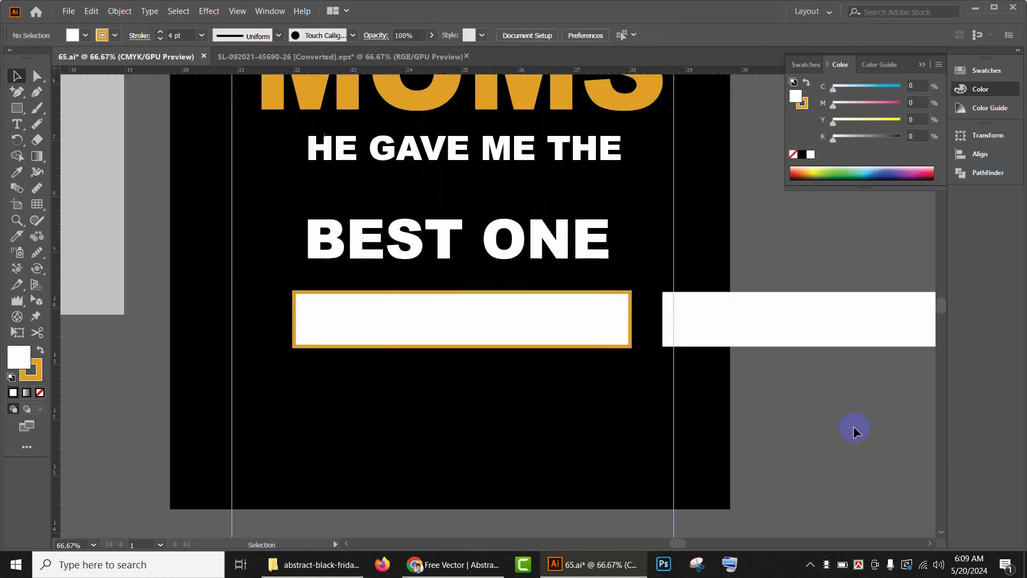
scroll(852, 426, down, 1)
click(746, 293)
drag(779, 375, 370, 468)
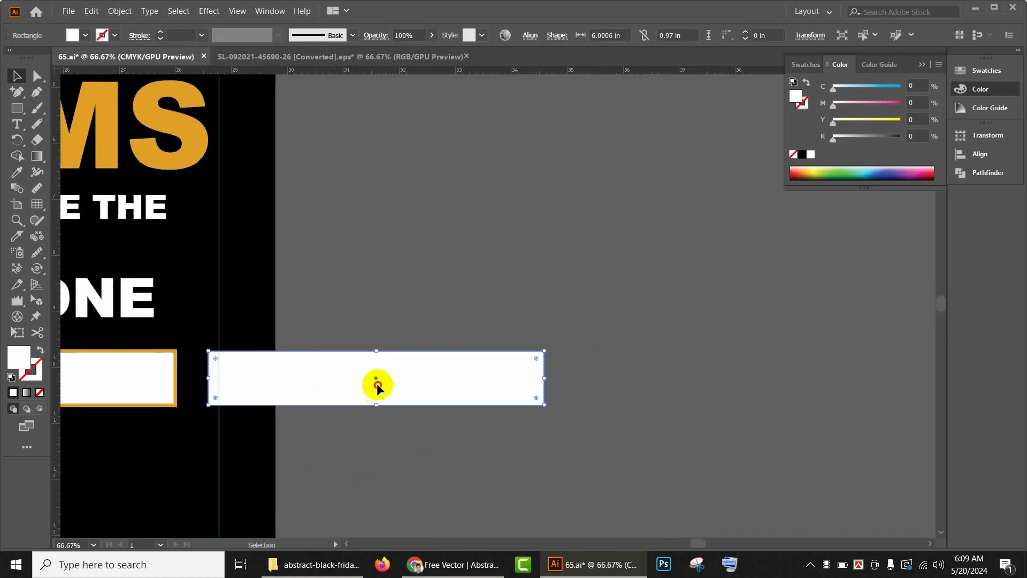
drag(374, 382, 483, 376)
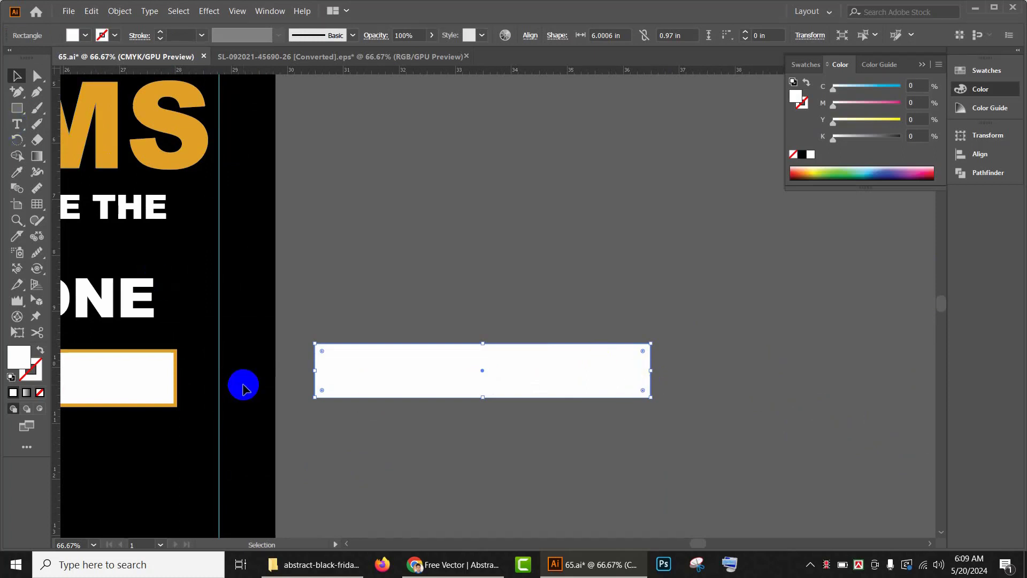
drag(315, 371, 520, 376)
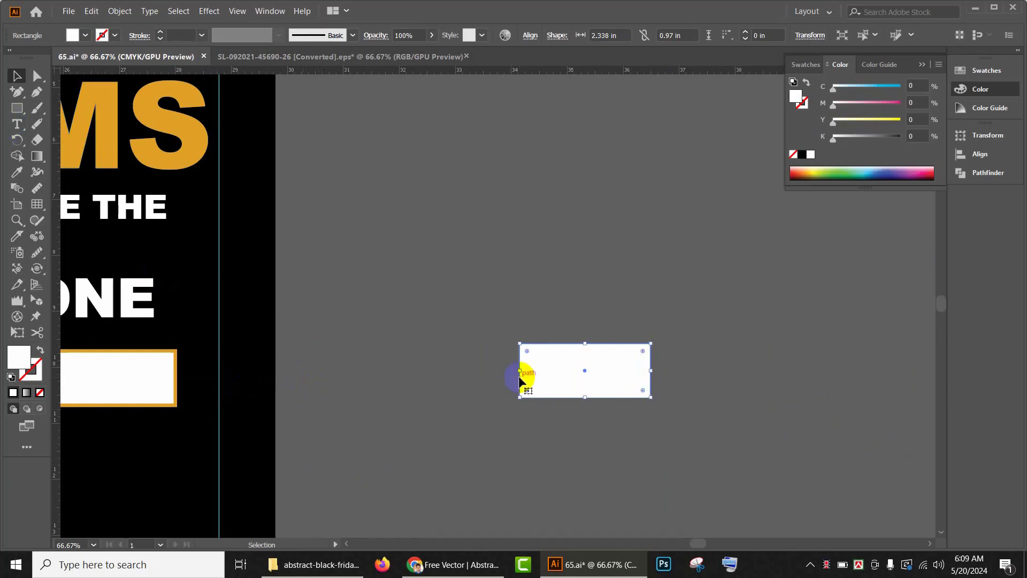
click(611, 428)
Step: Add an anchor point at the middle of the short rectangle's right edge and pull it inward to form a notched ribbon end
click(31, 108)
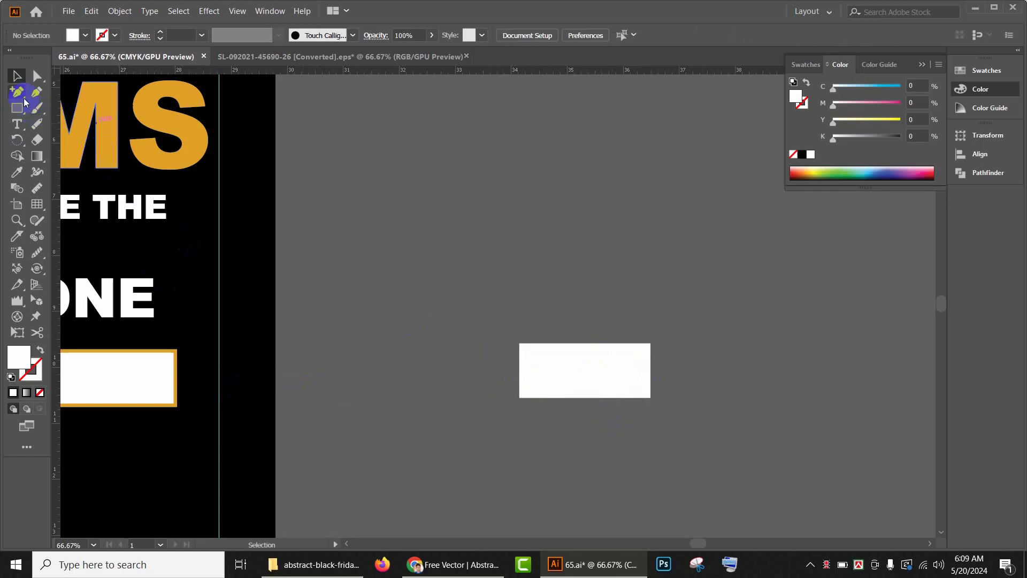
click(22, 97)
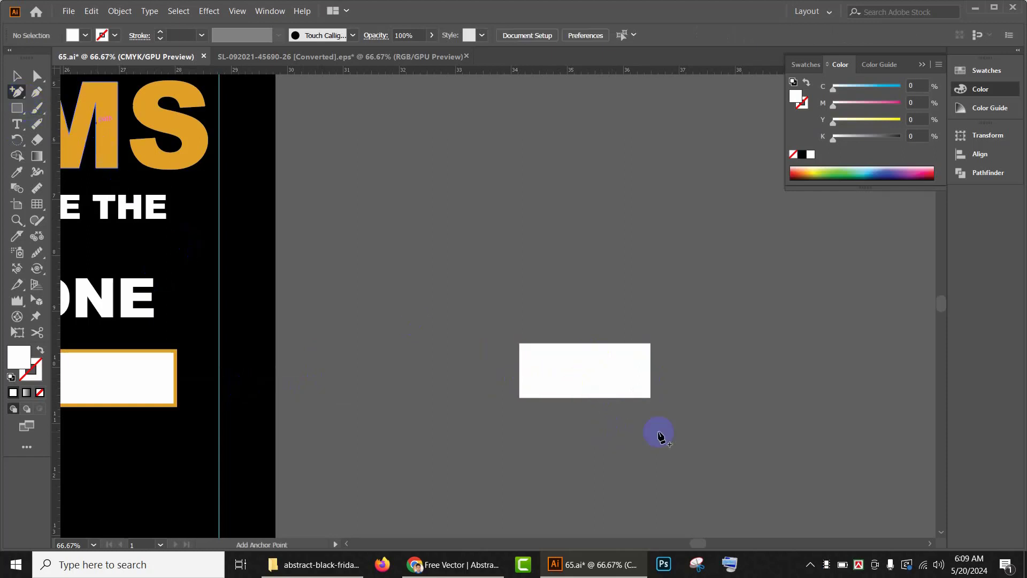
click(649, 370)
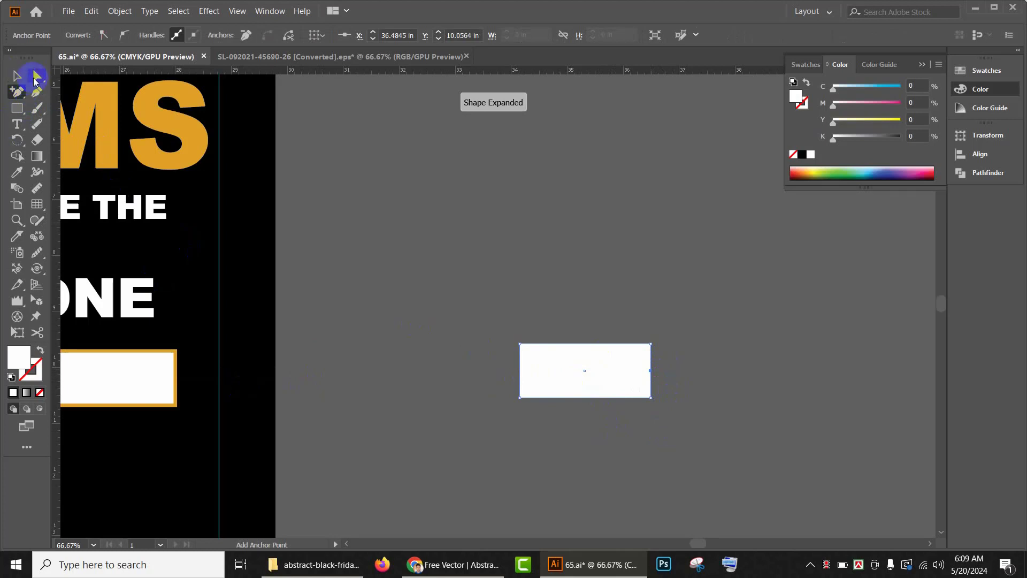
click(35, 78)
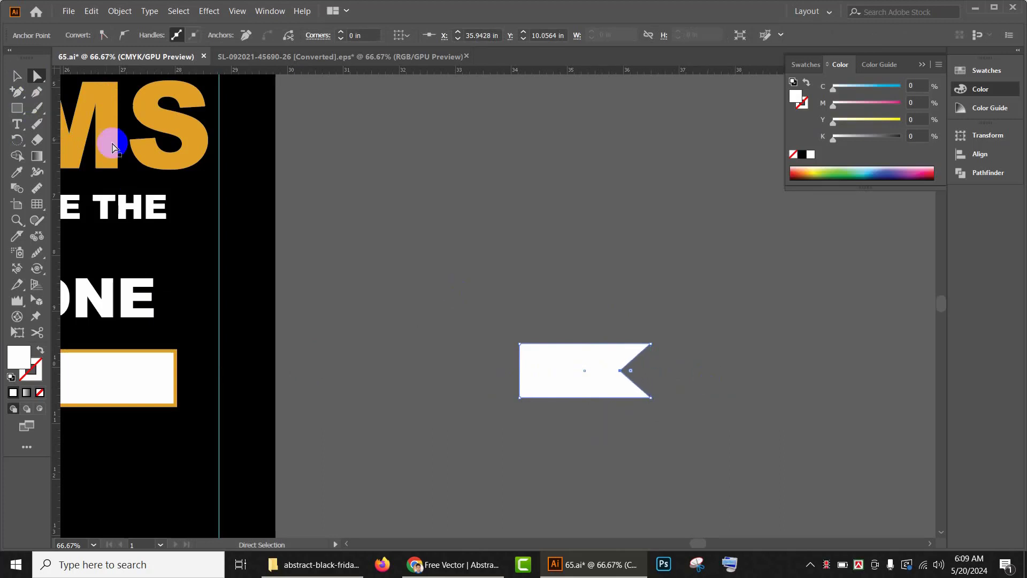
Step: Move the notched ribbon end onto the right end of the banner rectangle
click(17, 75)
click(555, 357)
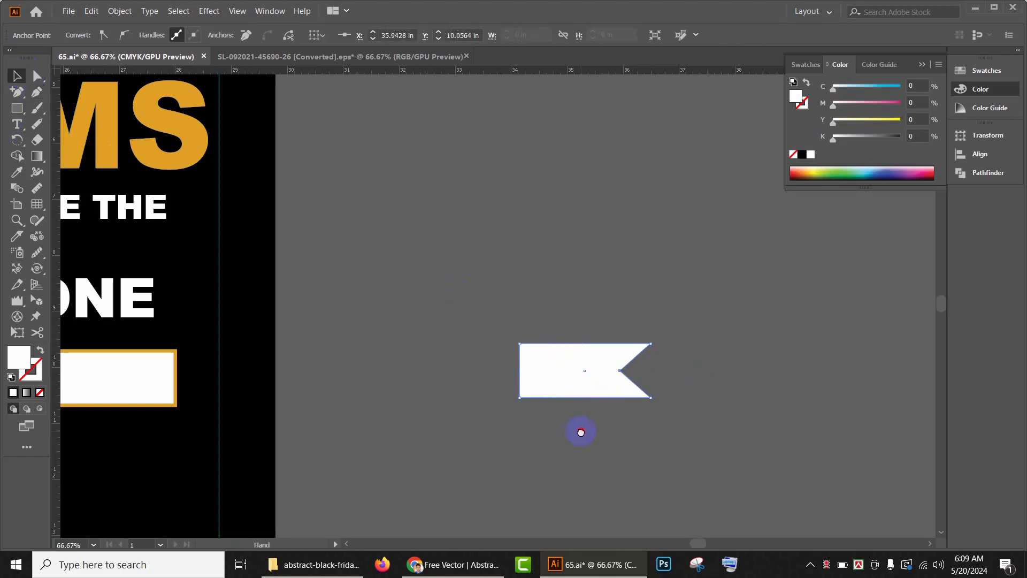
drag(580, 431, 685, 421)
drag(630, 359, 745, 403)
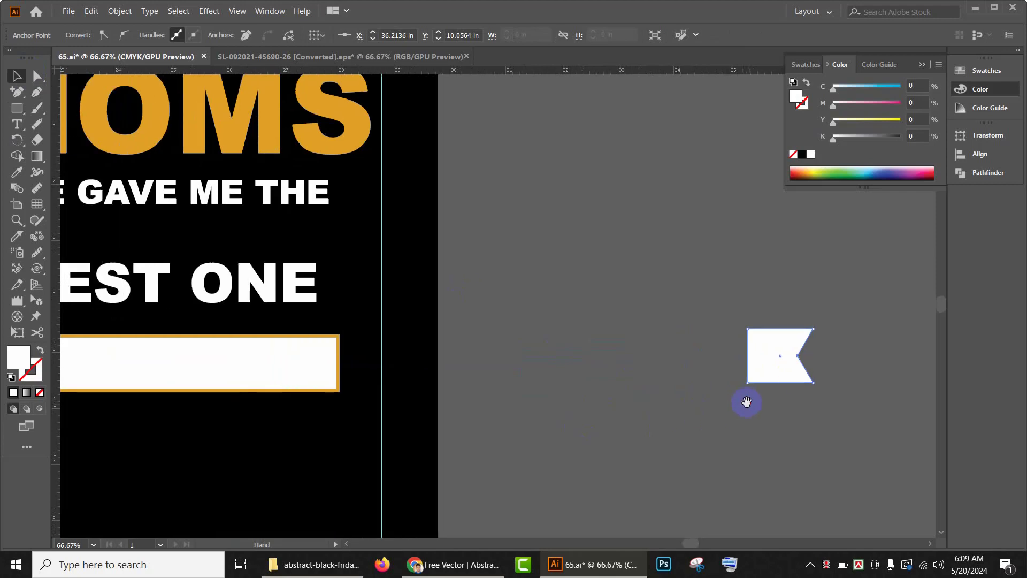
drag(776, 361, 659, 362)
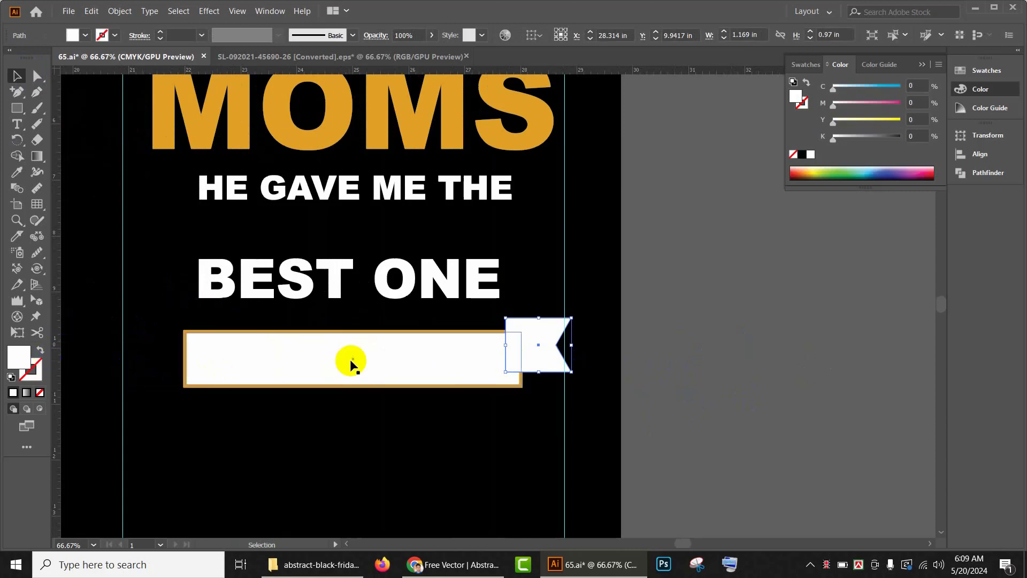
Step: Copy the banner's white fill and 4 pt orange stroke onto the ribbon end with the Eyedropper
key(i)
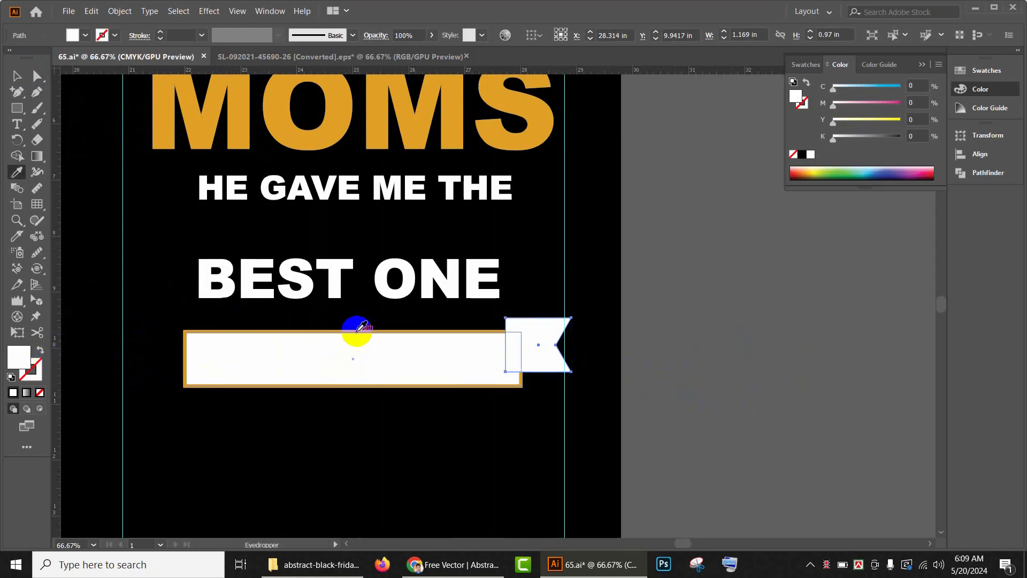
click(352, 348)
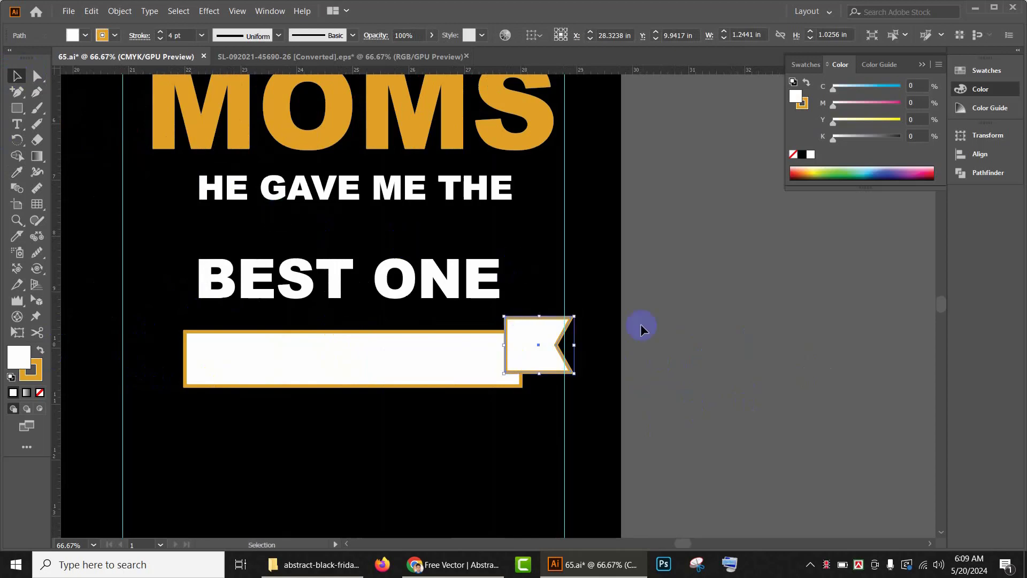
Step: Place a mirrored copy of the ribbon end at the banner's left end
drag(575, 309, 434, 419)
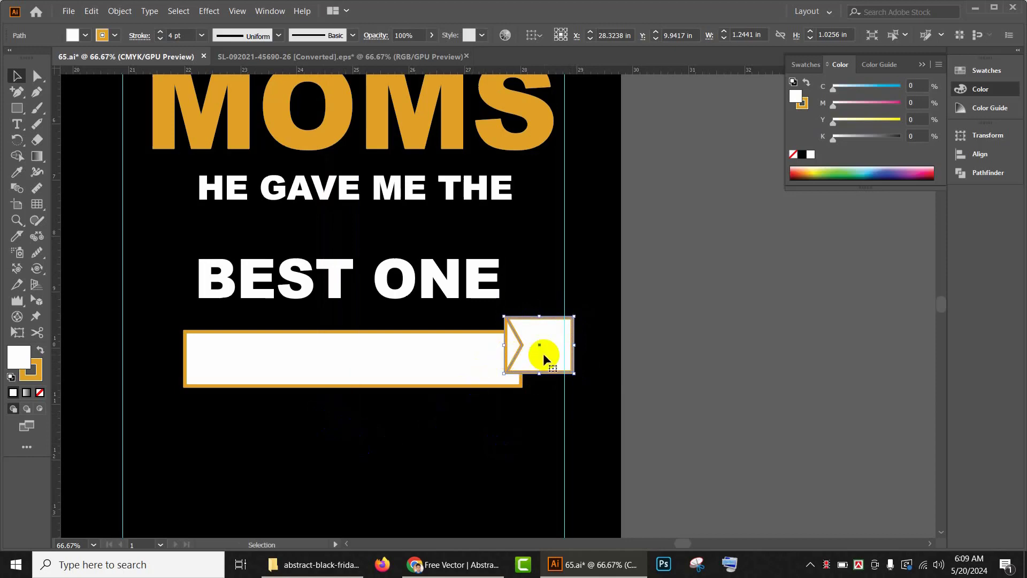
drag(543, 349, 178, 344)
click(718, 321)
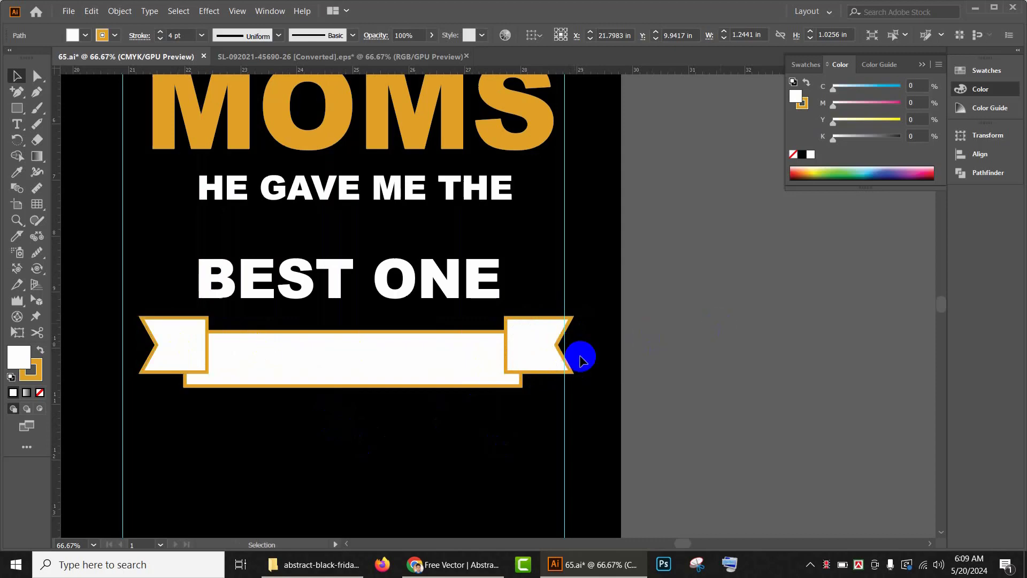
Step: Send both ribbon ends behind the banner rectangle
click(533, 355)
shift+click(185, 328)
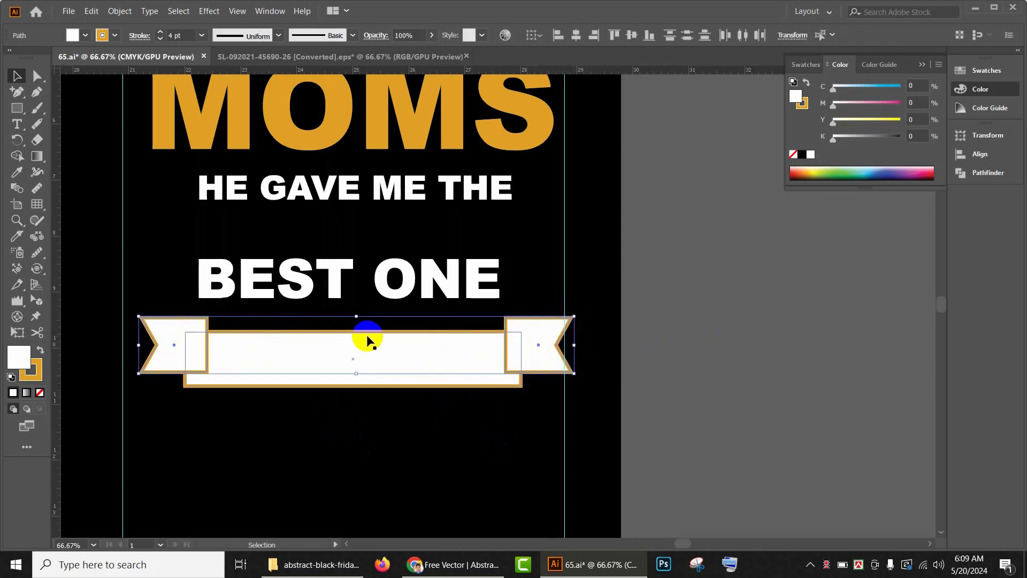
click(386, 399)
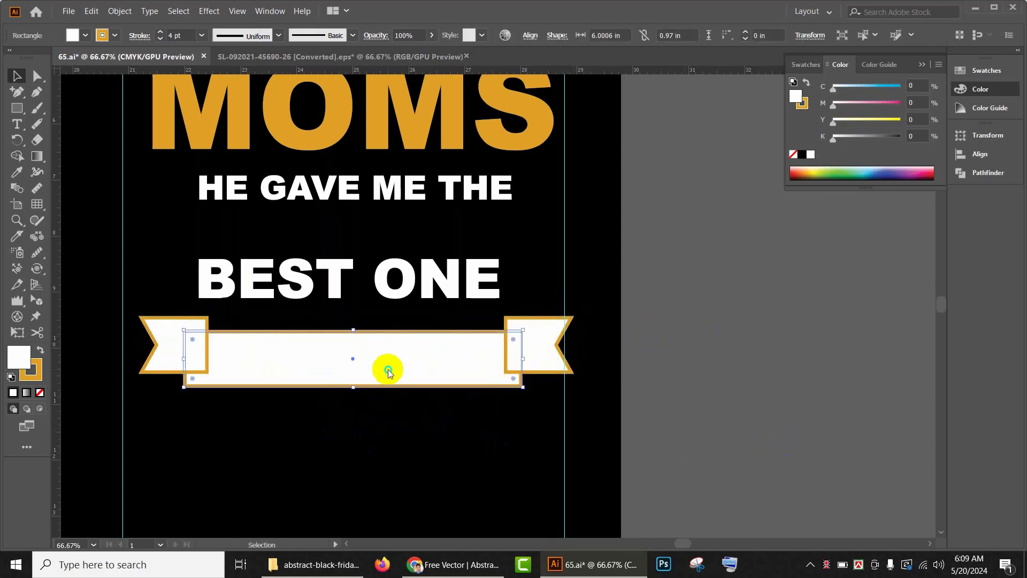
Step: Bring the banner rectangle to the front of the ribbon ends
right_click(387, 369)
mouse_move(450, 315)
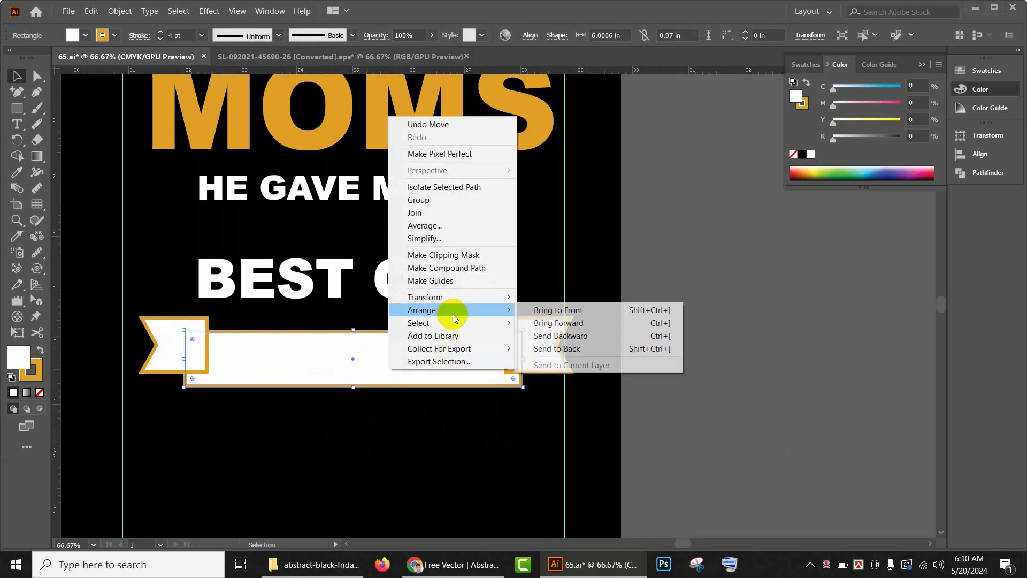
click(564, 311)
click(534, 363)
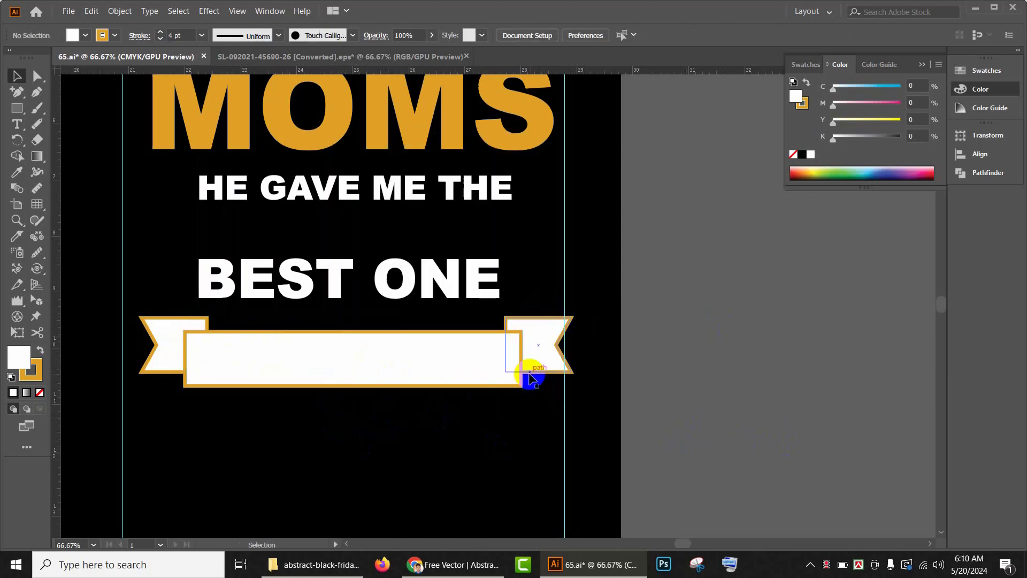
Step: Select both ribbon ends together with the banner rectangle and group them
shift+click(180, 327)
shift+click(271, 352)
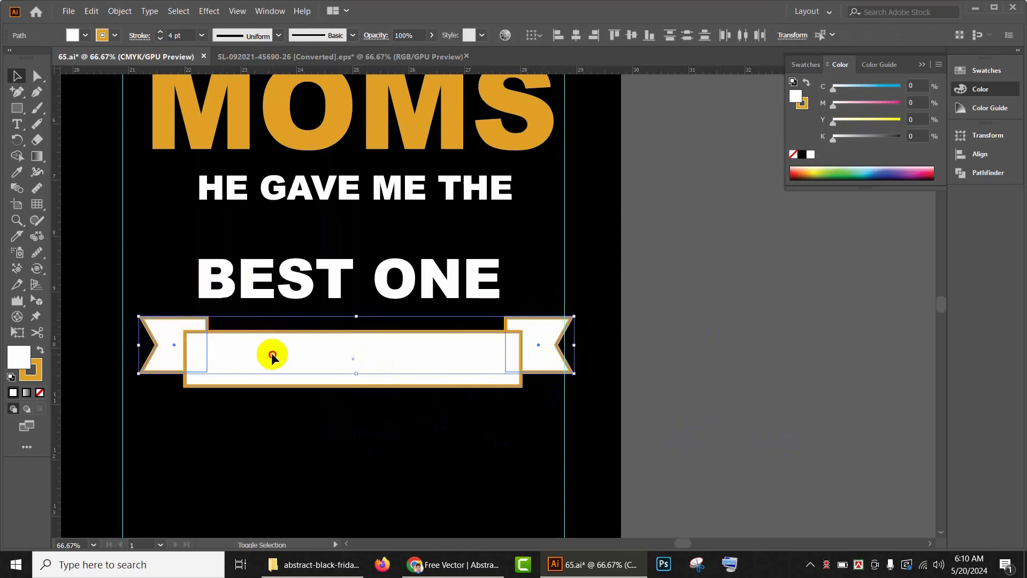
key(ctrl+g)
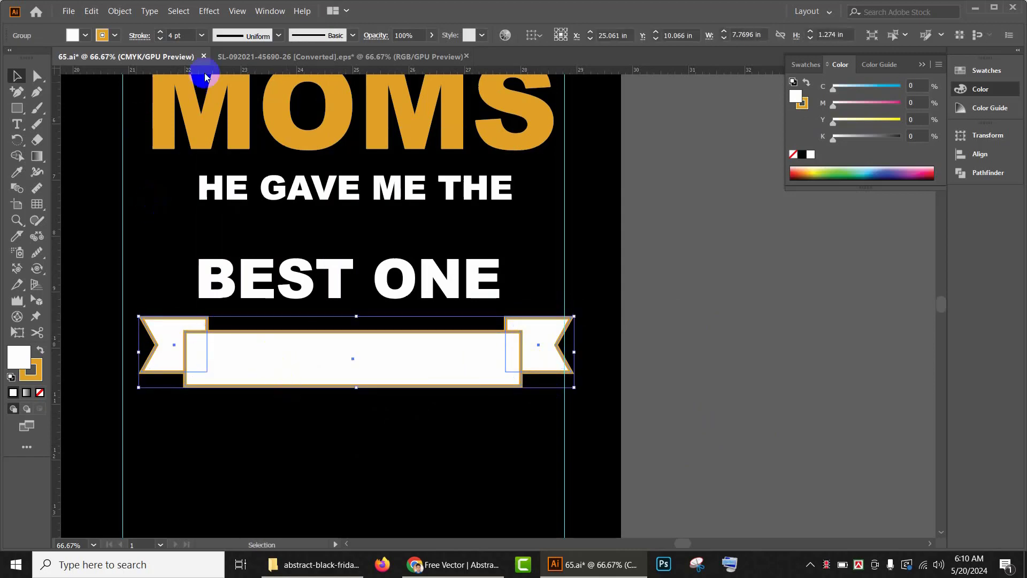
Step: Apply a horizontal Arc warp effect with 10% bend to the banner group
click(270, 11)
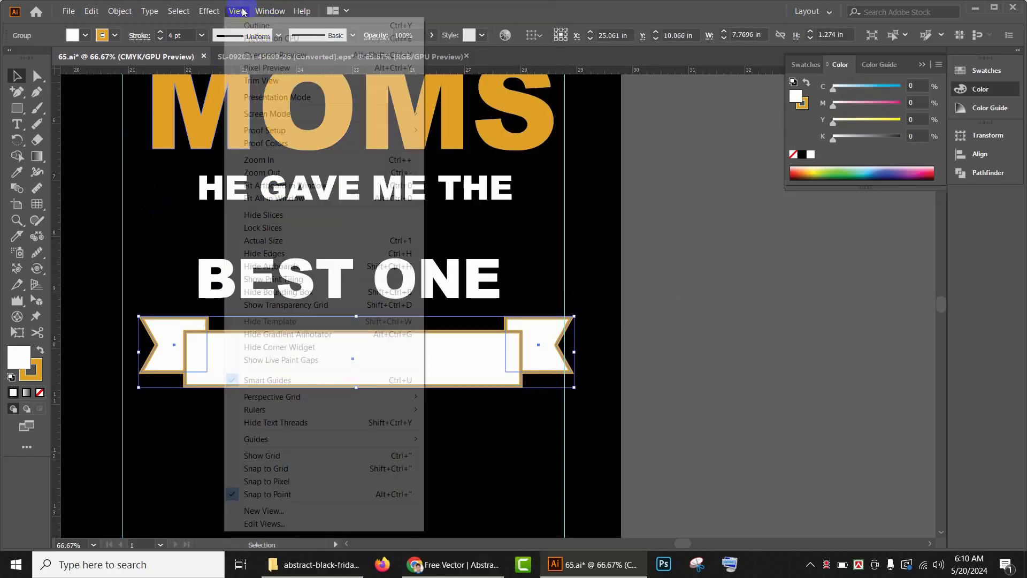
click(209, 11)
mouse_move(263, 212)
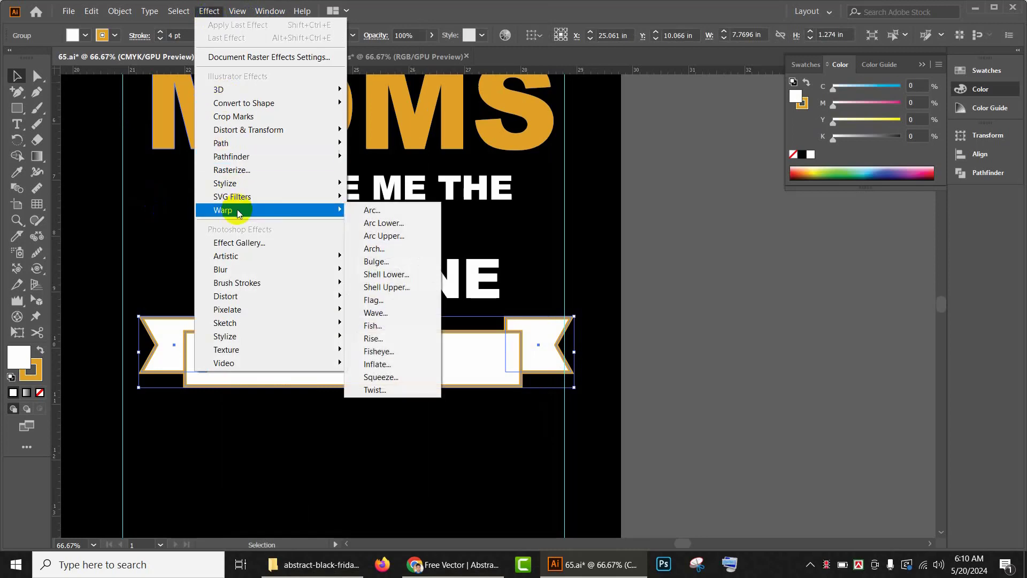
click(393, 209)
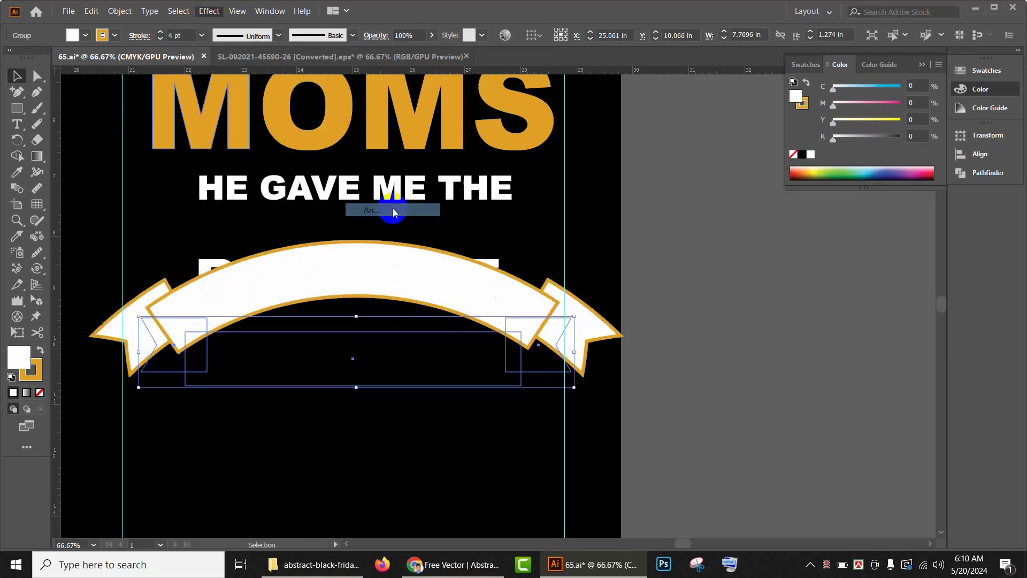
drag(746, 169, 738, 163)
click(733, 164)
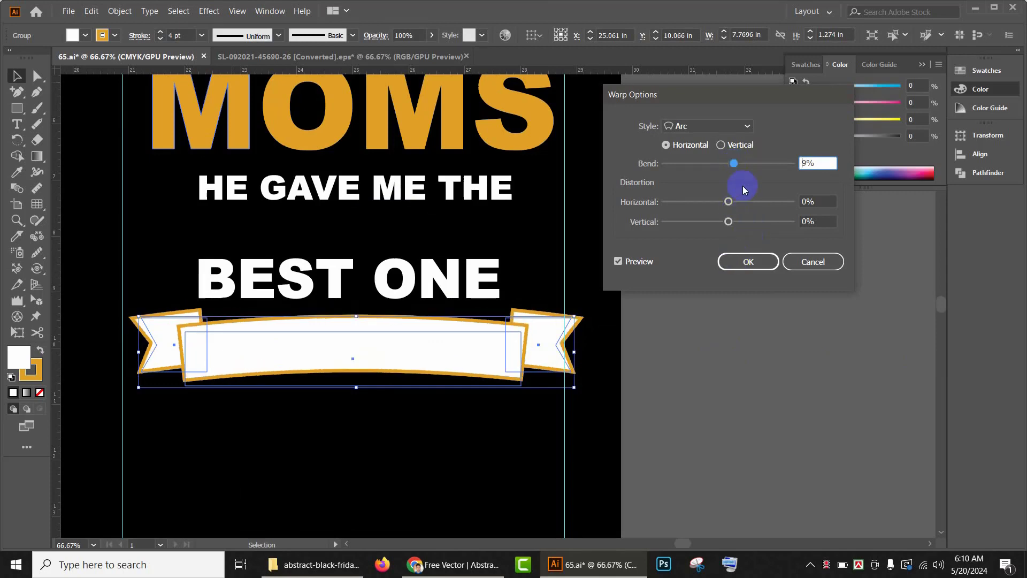
click(808, 171)
drag(816, 165, 803, 165)
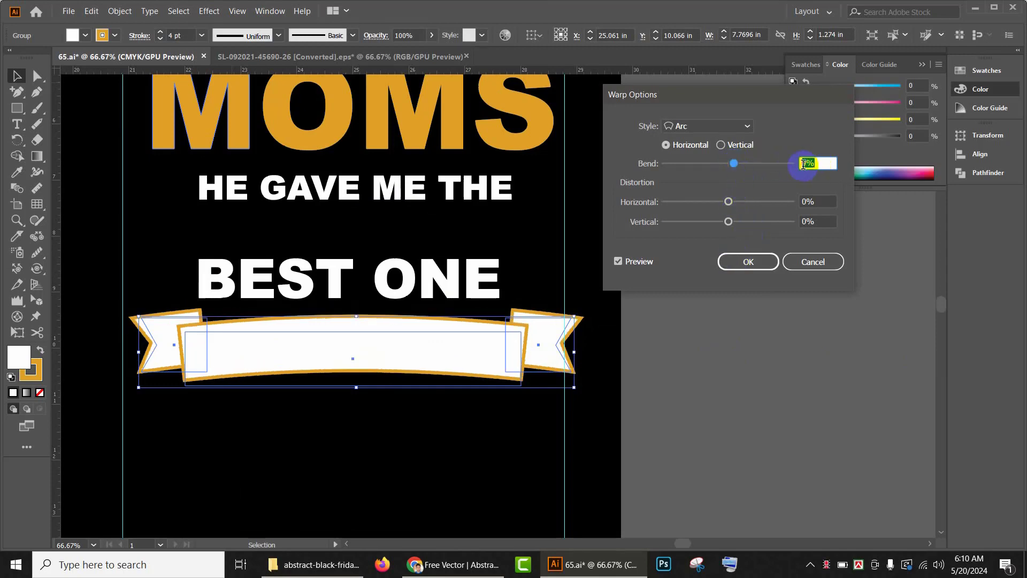
click(748, 261)
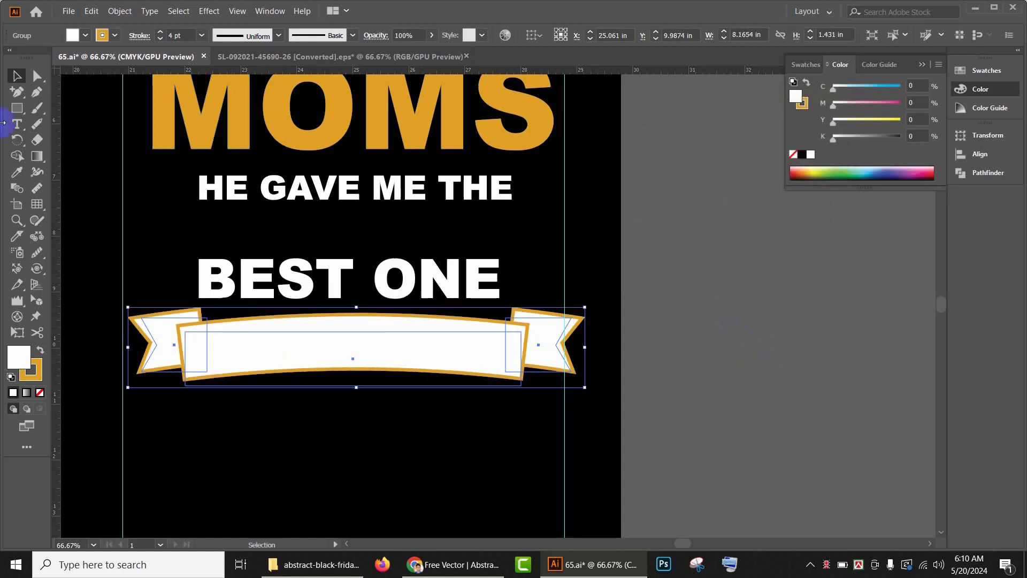
Step: Expand the banner group's warped appearance into plain paths
click(117, 12)
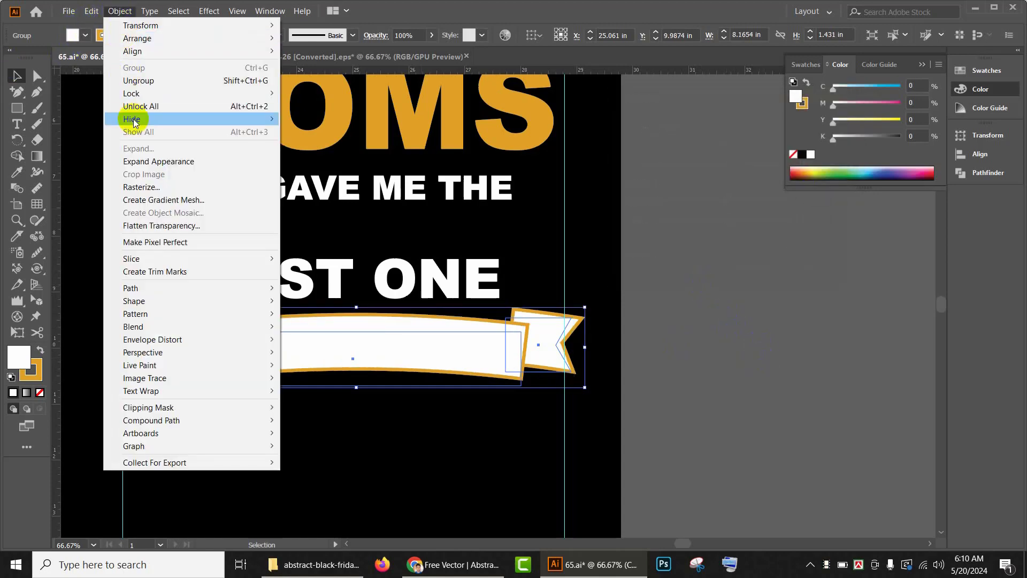
click(140, 160)
click(703, 369)
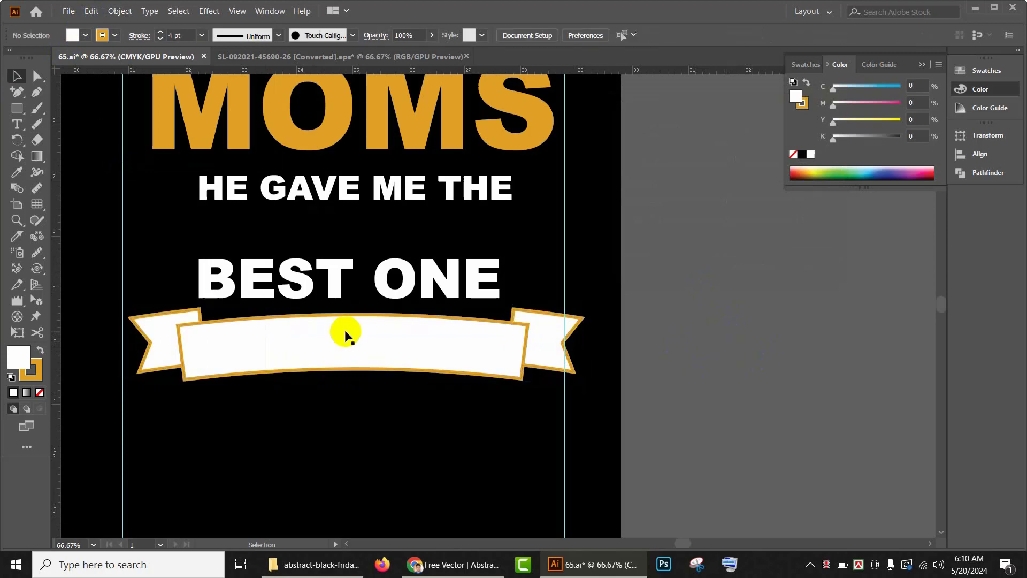
Step: Move the "HE GAVE ME THE" text onto the banner and fill it black
click(349, 191)
drag(348, 191, 346, 341)
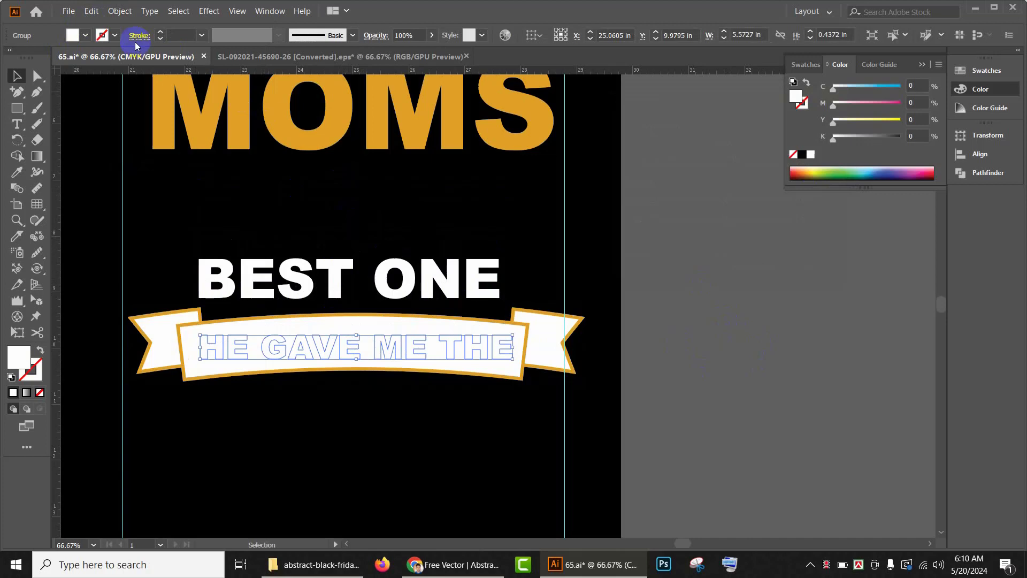
click(78, 37)
click(38, 57)
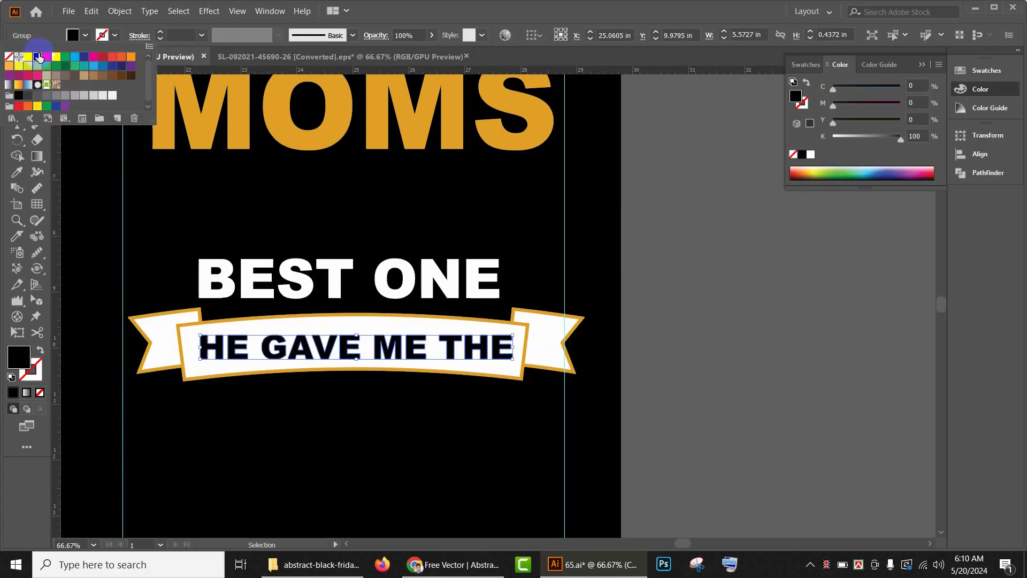
Step: Apply a horizontal Arc warp effect with 10% bend to the "HE GAVE ME THE" text
click(224, 15)
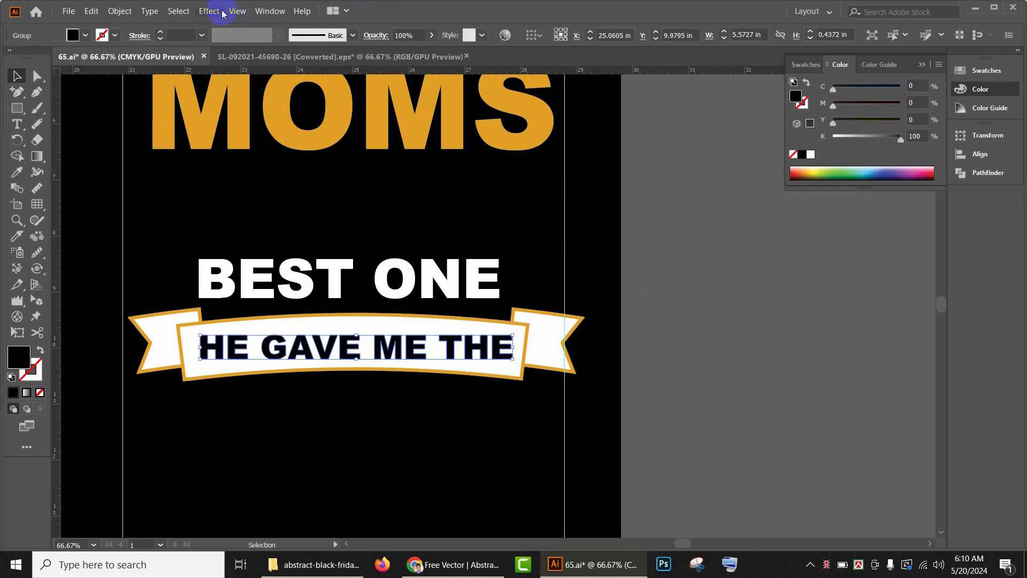
click(220, 11)
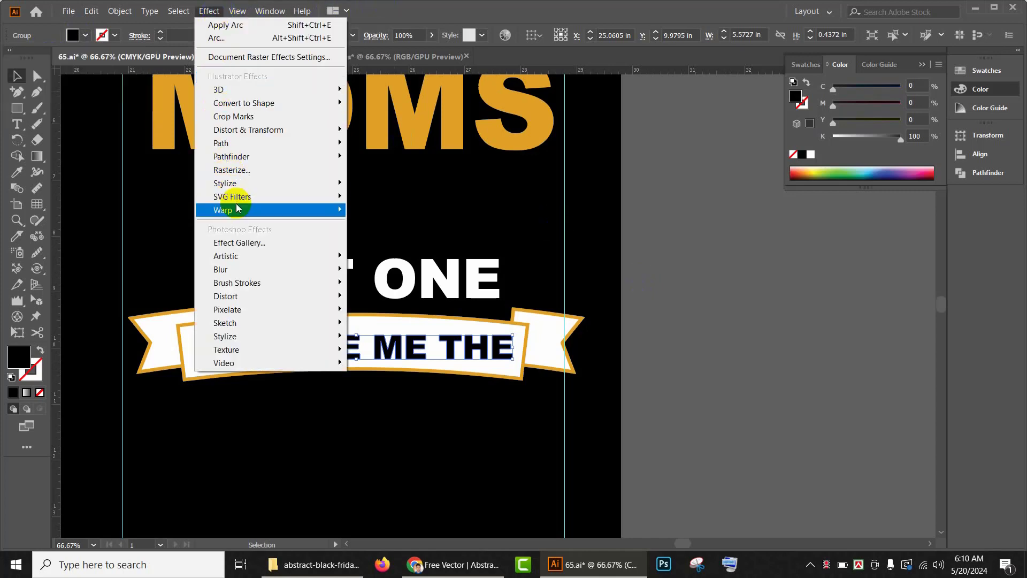
mouse_move(274, 209)
click(405, 212)
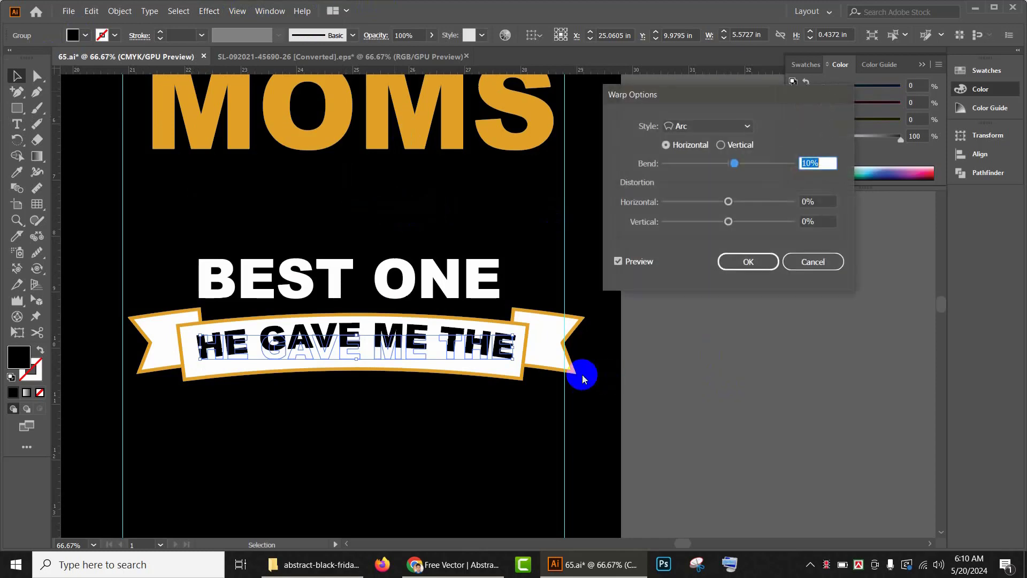
click(743, 261)
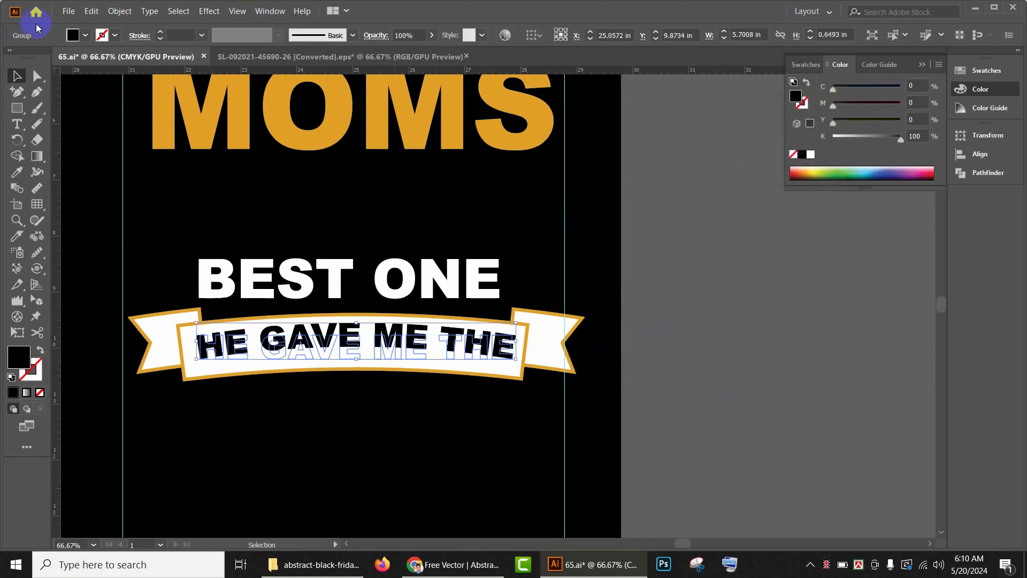
Step: Expand the warped text's appearance into outlines
click(120, 11)
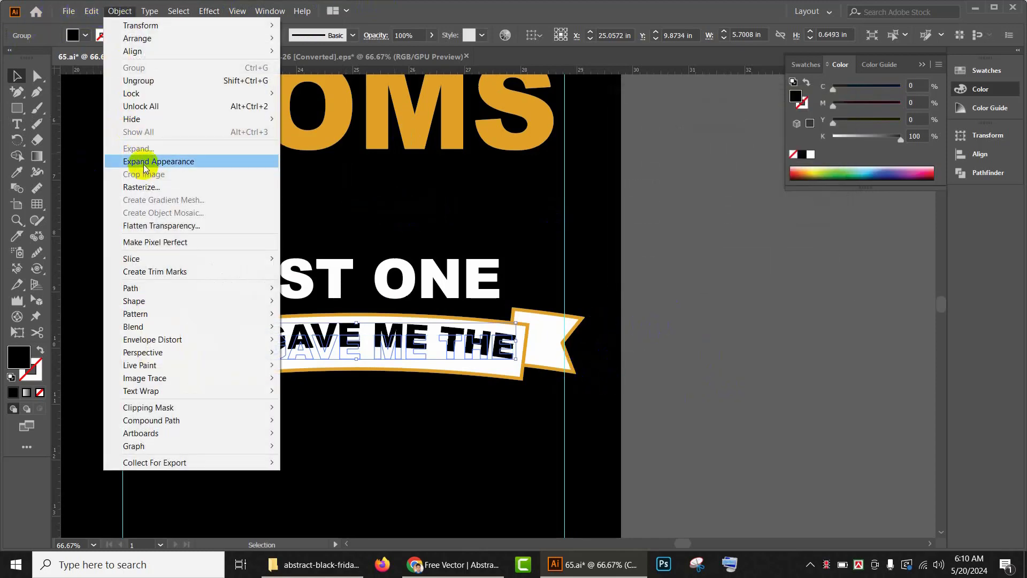
click(143, 162)
click(747, 346)
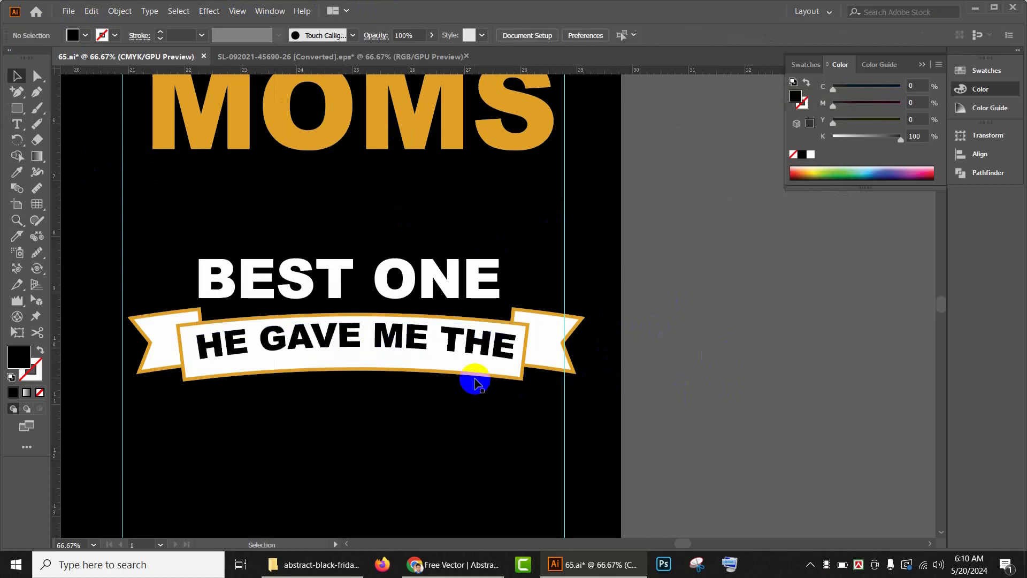
Step: Nudge the warped text slightly lower so it sits centred on the banner
click(447, 349)
key(Down)
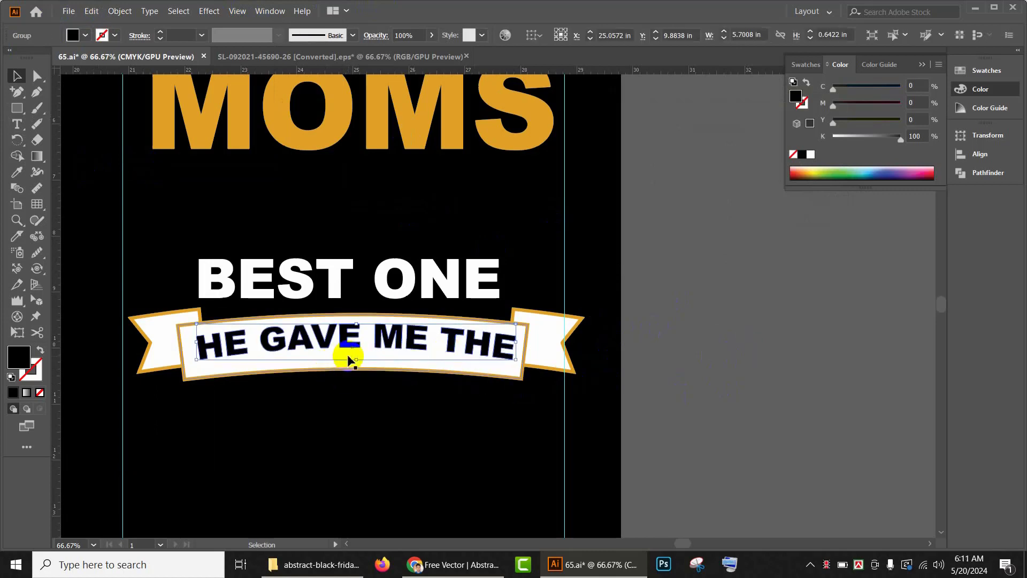
drag(354, 357, 355, 369)
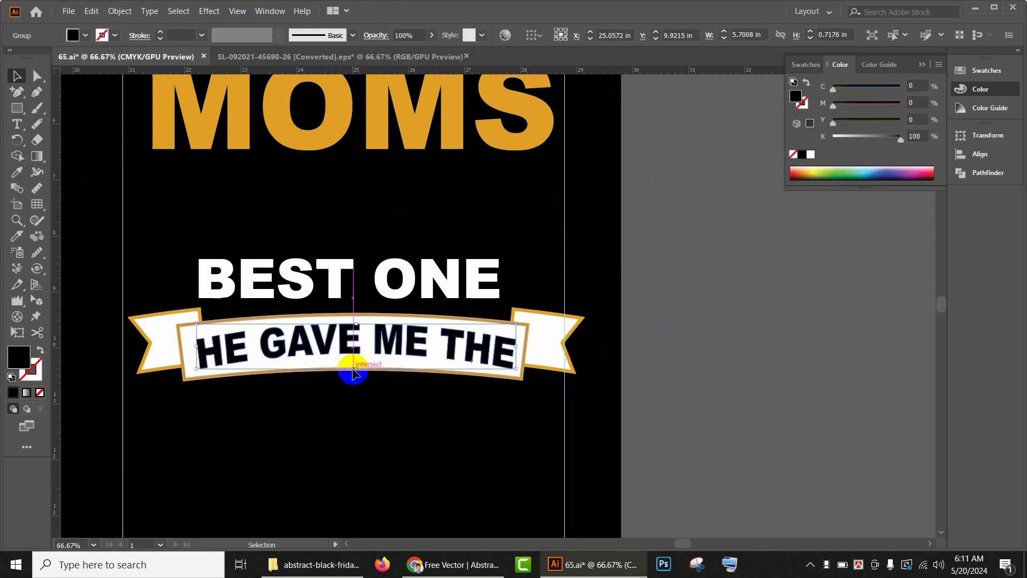
Step: Move the banner with its text above "BEST ONE", just below "MOMS", and nudge it into place
click(727, 350)
scroll(715, 348, down, 1)
alt+scroll(418, 315, down, 1)
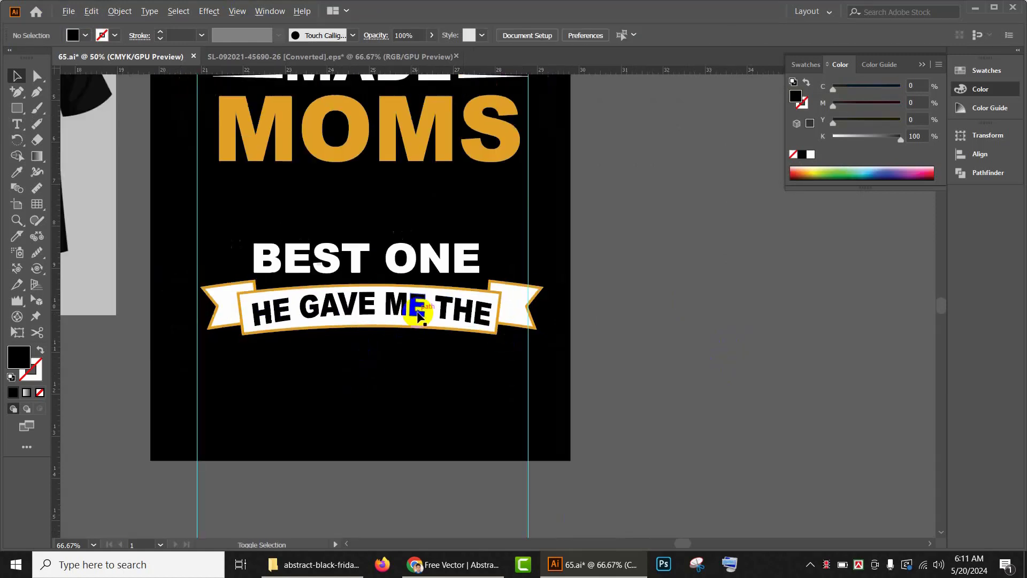
click(404, 311)
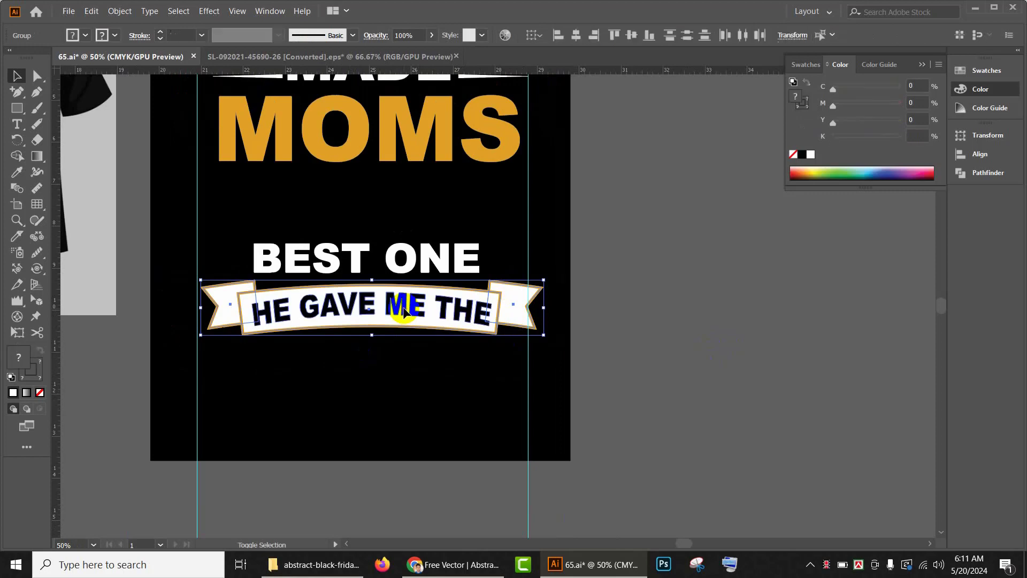
drag(404, 311, 399, 210)
key(Left)
key(Left)
key(Left)
key(Left)
key(Left)
key(Left)
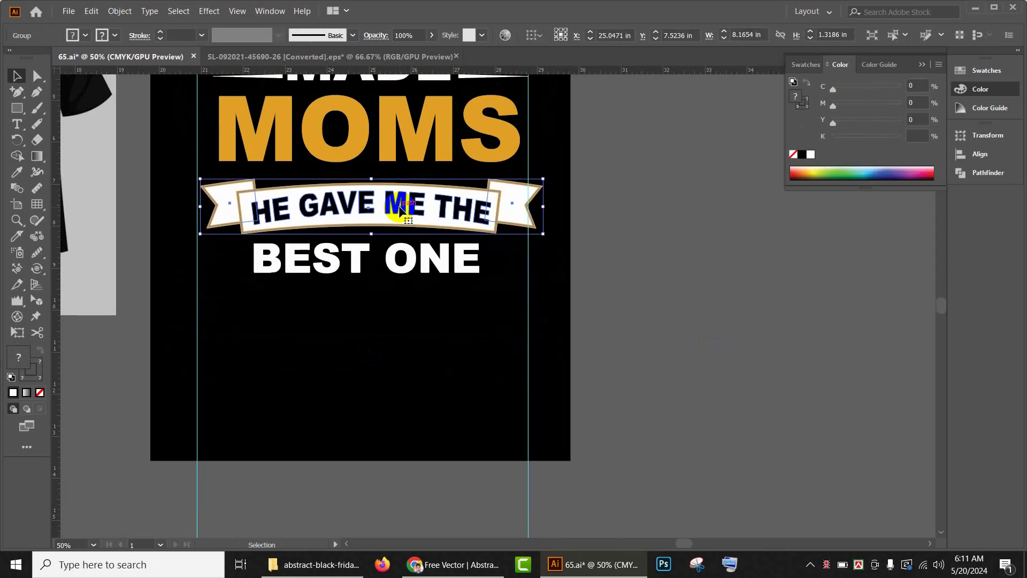
key(Up)
key(Up)
key(Up)
key(Left)
key(Left)
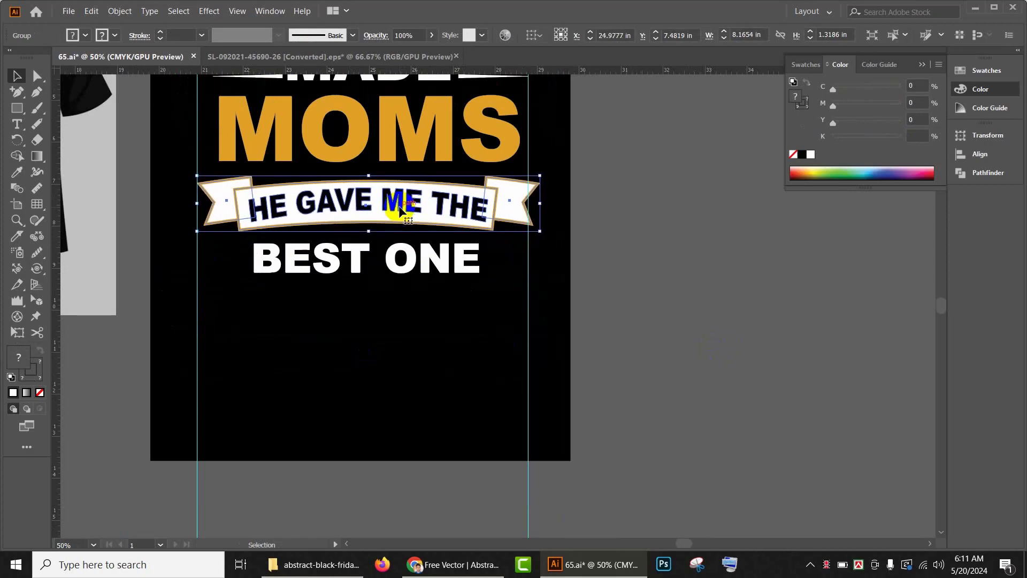
key(Up)
key(Up)
key(Up)
key(Up)
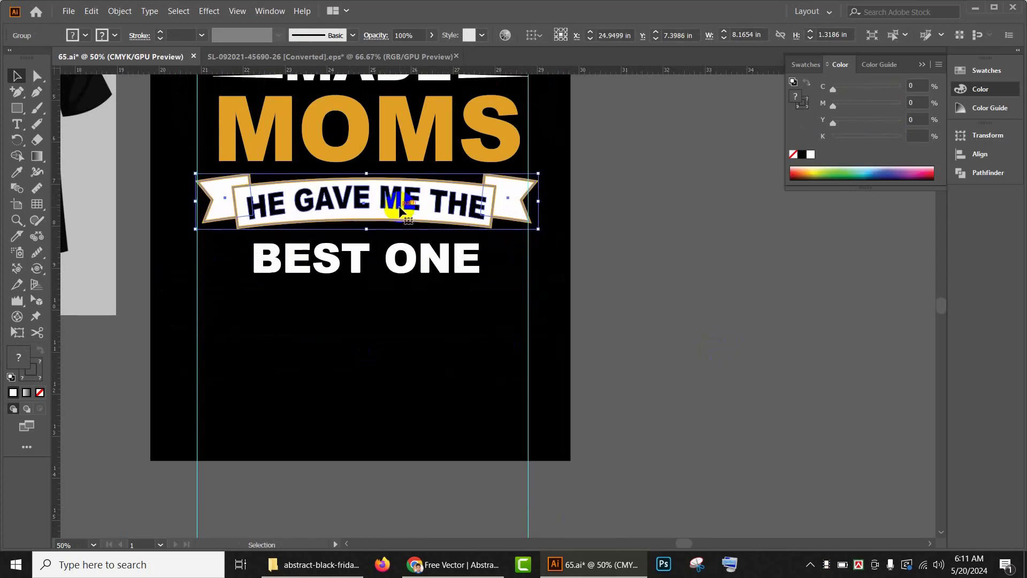
Step: Color the "BEST ONE" text orange by sampling the "MOMS" lettering with the Eyedropper
click(562, 203)
scroll(595, 212, down, 3)
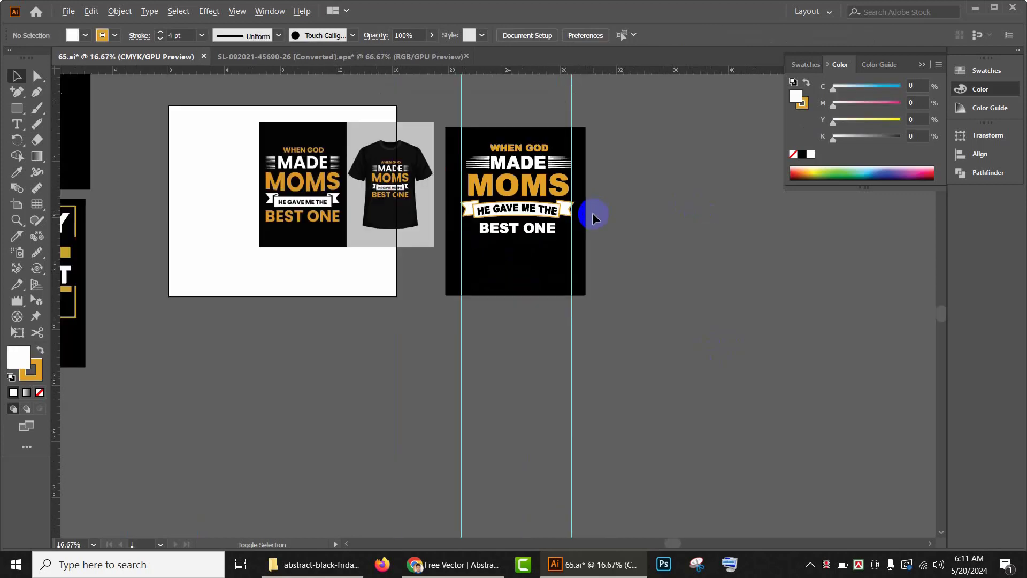
scroll(322, 236, up, 1)
click(590, 228)
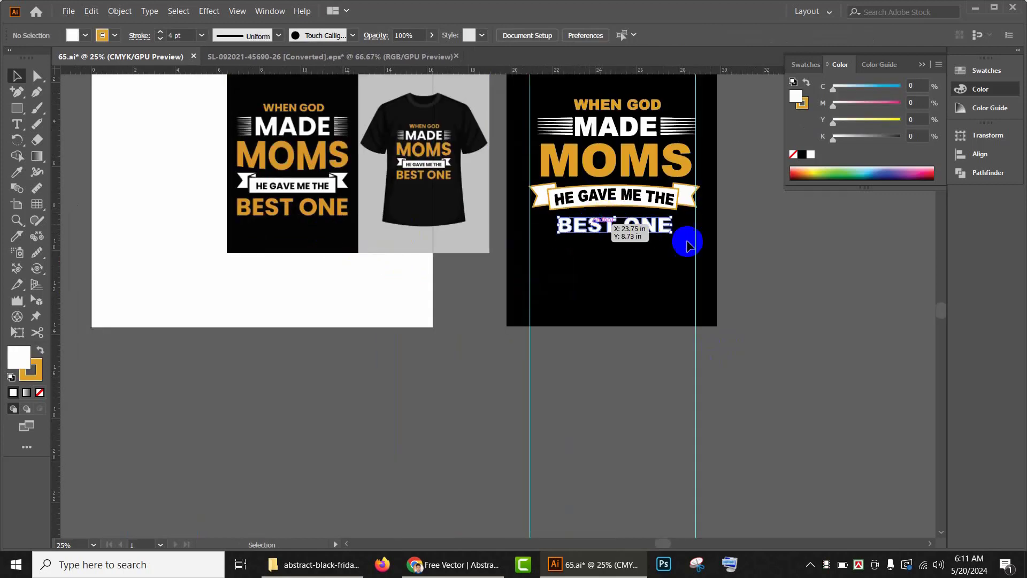
drag(672, 236, 693, 242)
key(i)
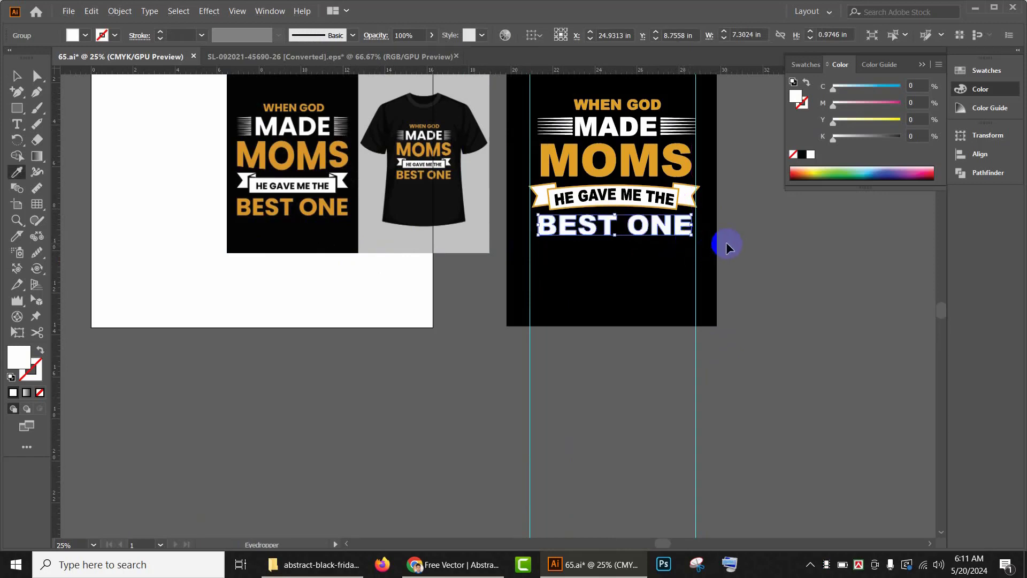
click(655, 158)
click(13, 67)
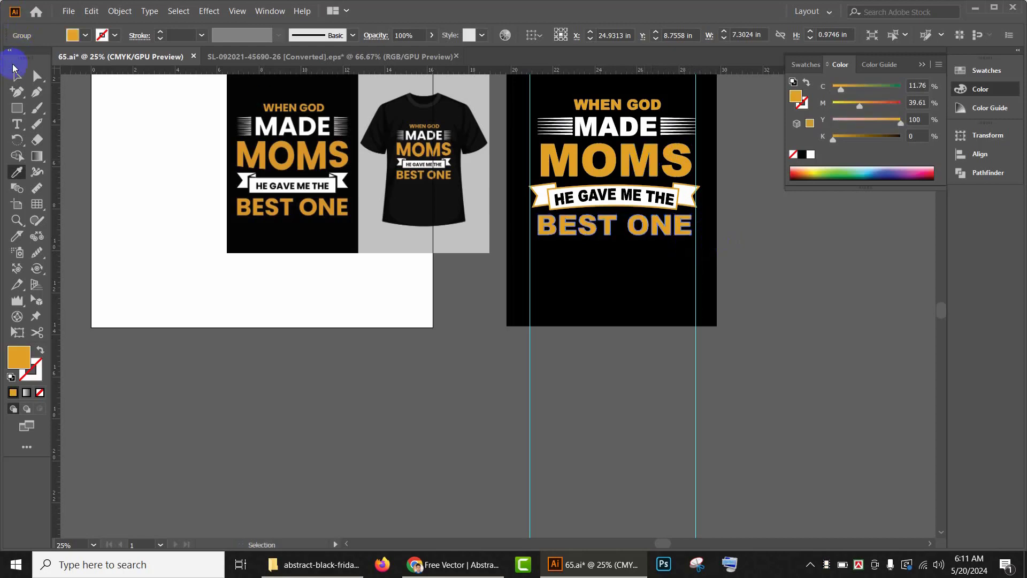
click(762, 277)
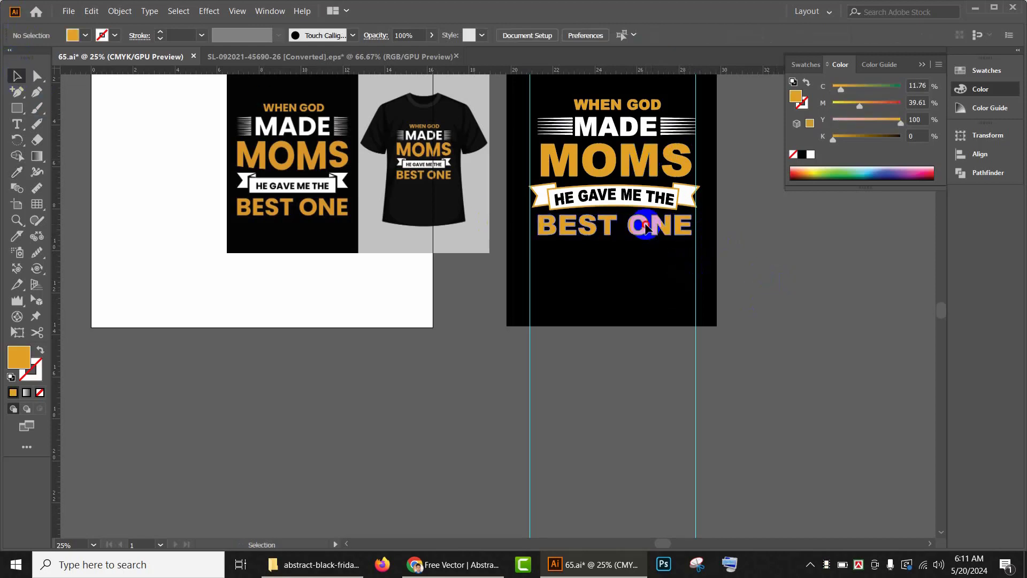
click(646, 227)
click(756, 246)
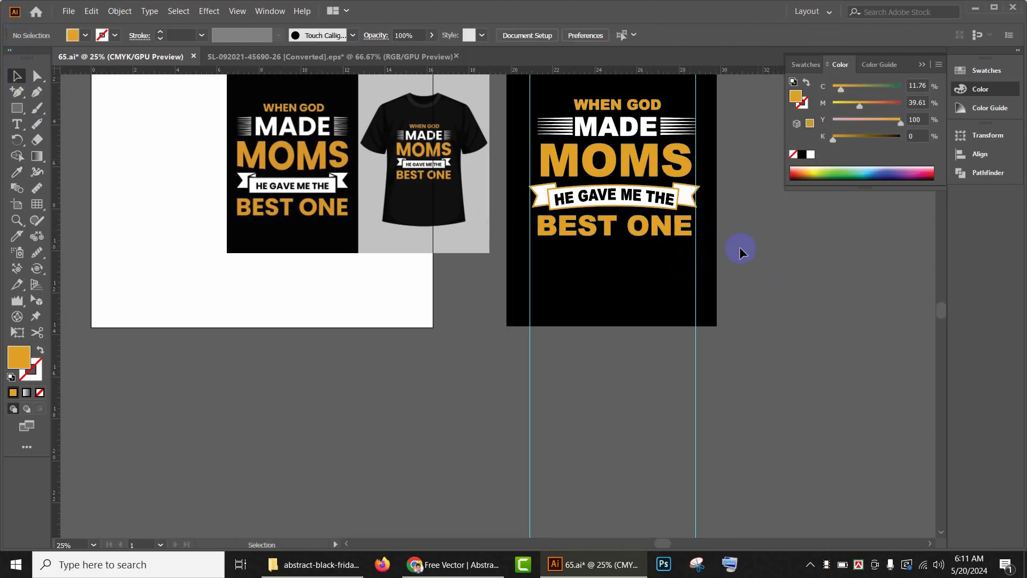
scroll(699, 229, down, 1)
drag(758, 234, 649, 268)
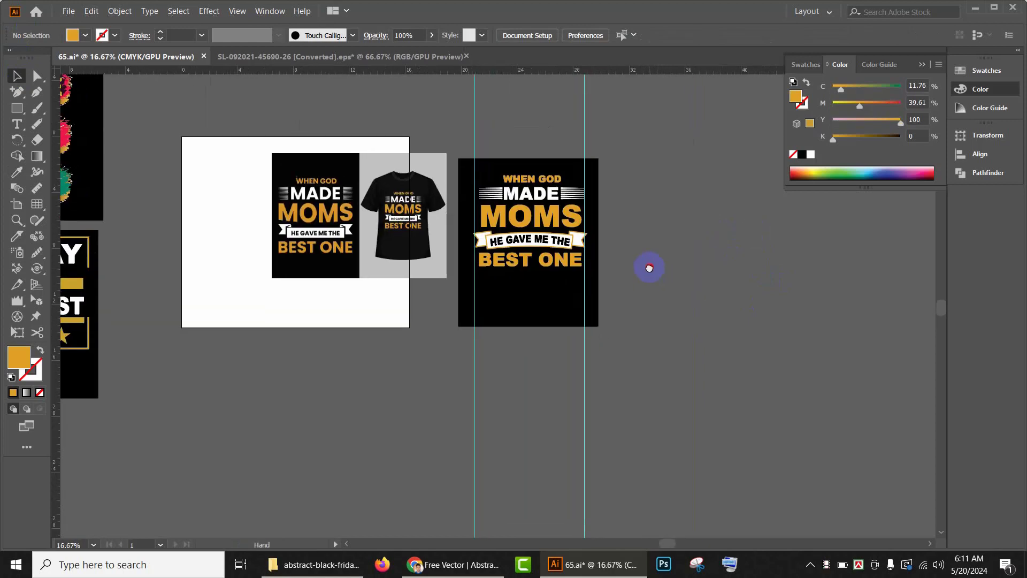
scroll(517, 241, up, 1)
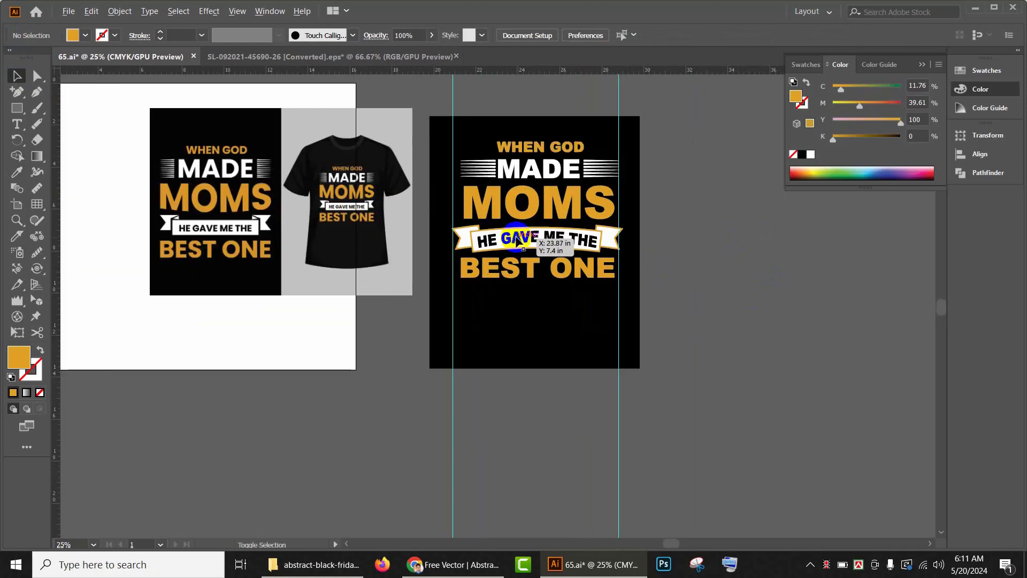
Step: Select all the lettering, lines and banner of the MOMS design and group them together
click(574, 276)
click(563, 250)
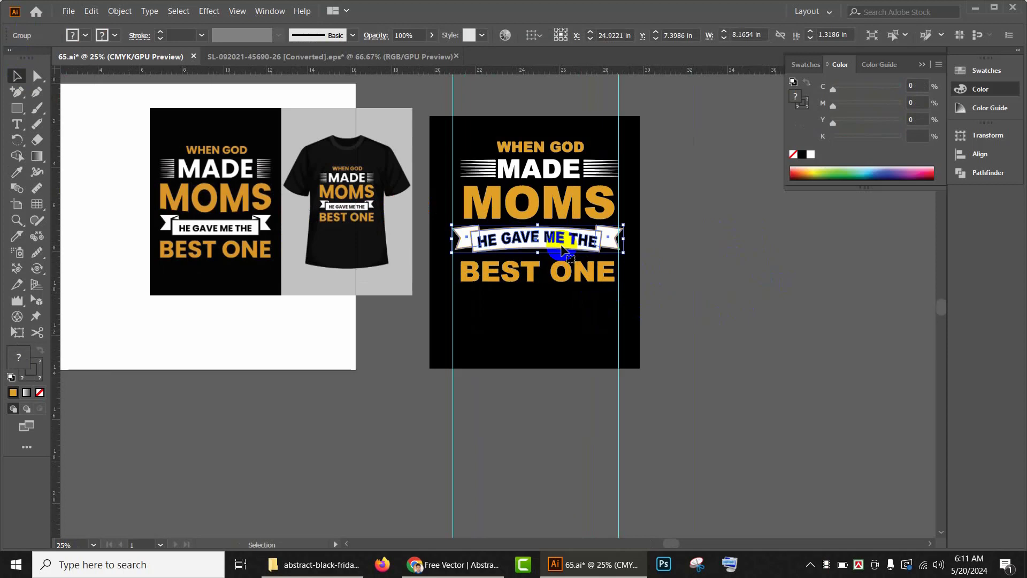
click(732, 260)
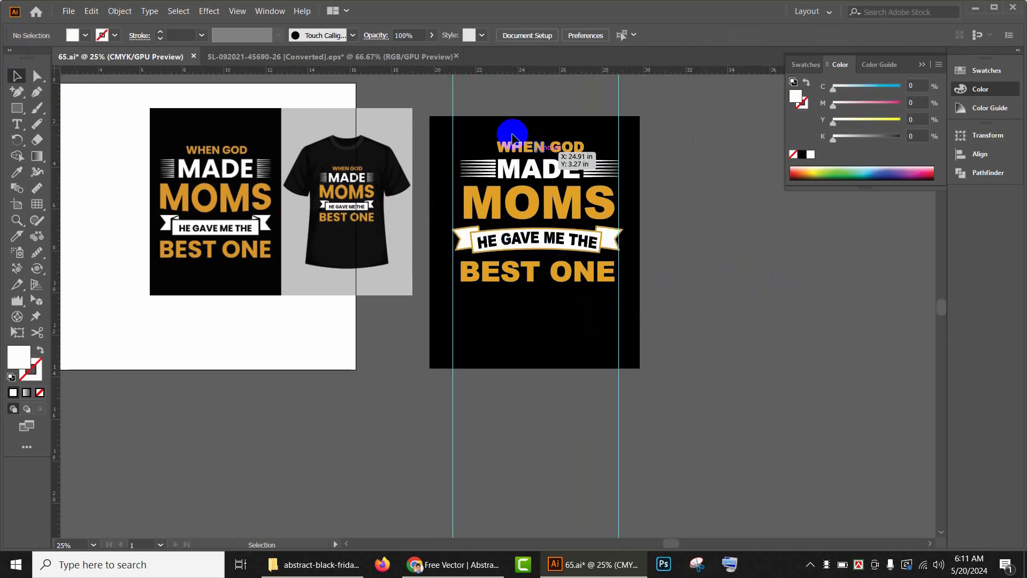
drag(453, 125, 688, 346)
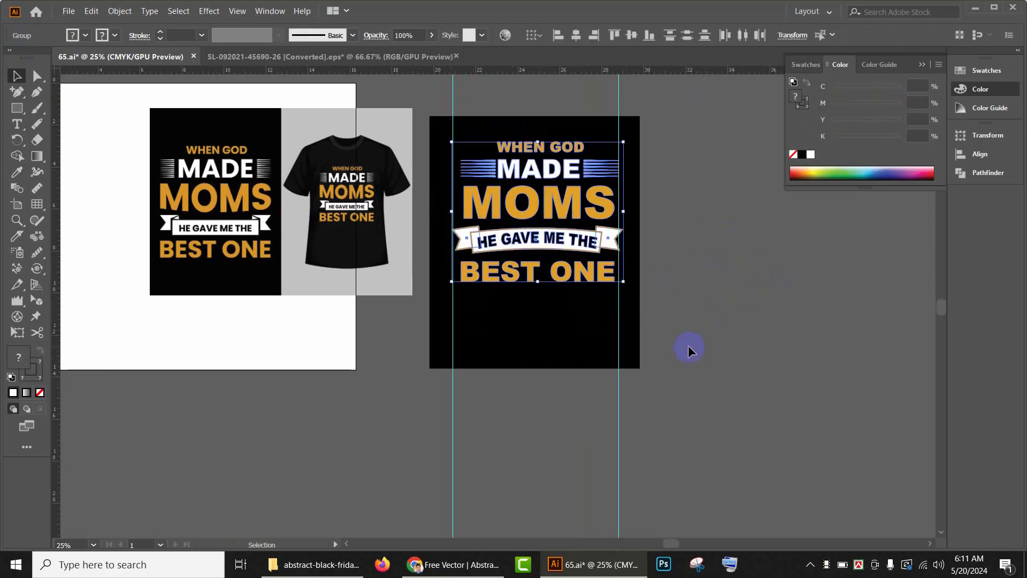
key(ctrl+g)
Step: Unlock the black background and centre the grouped design on it horizontally and vertically
scroll(714, 259, down, 2)
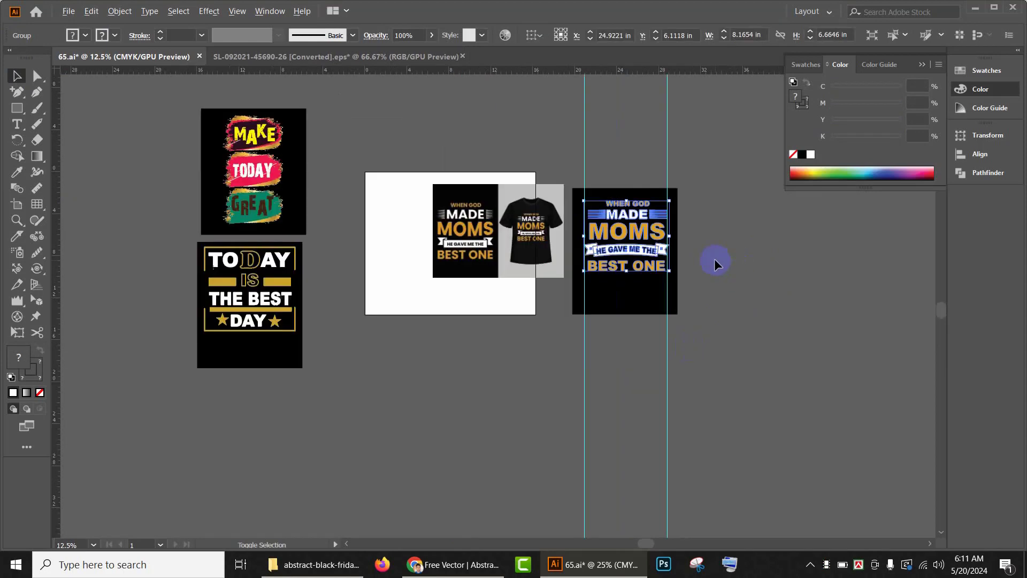
drag(752, 339, 736, 350)
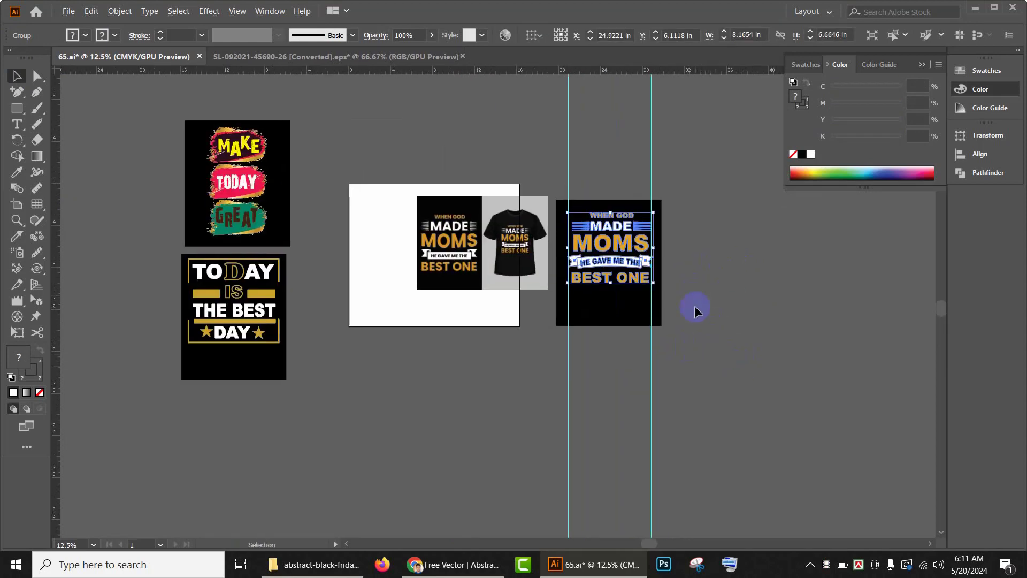
key(ctrl+alt+2)
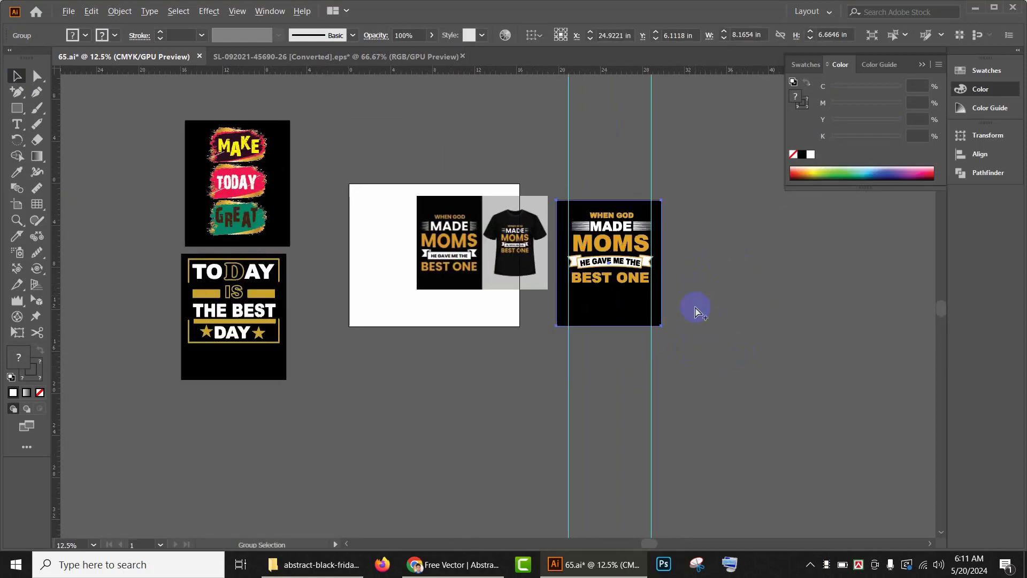
click(695, 307)
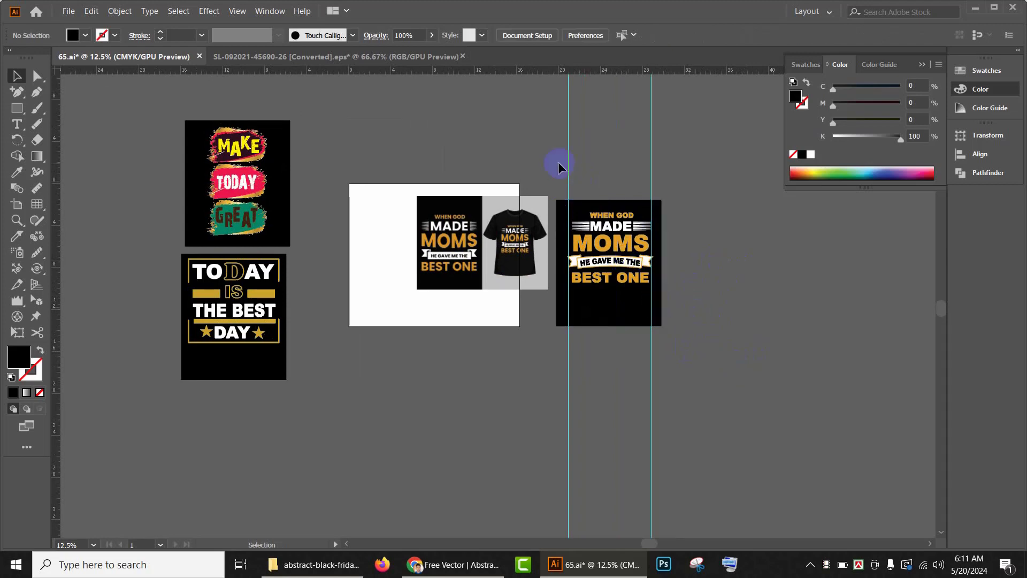
drag(557, 162, 707, 410)
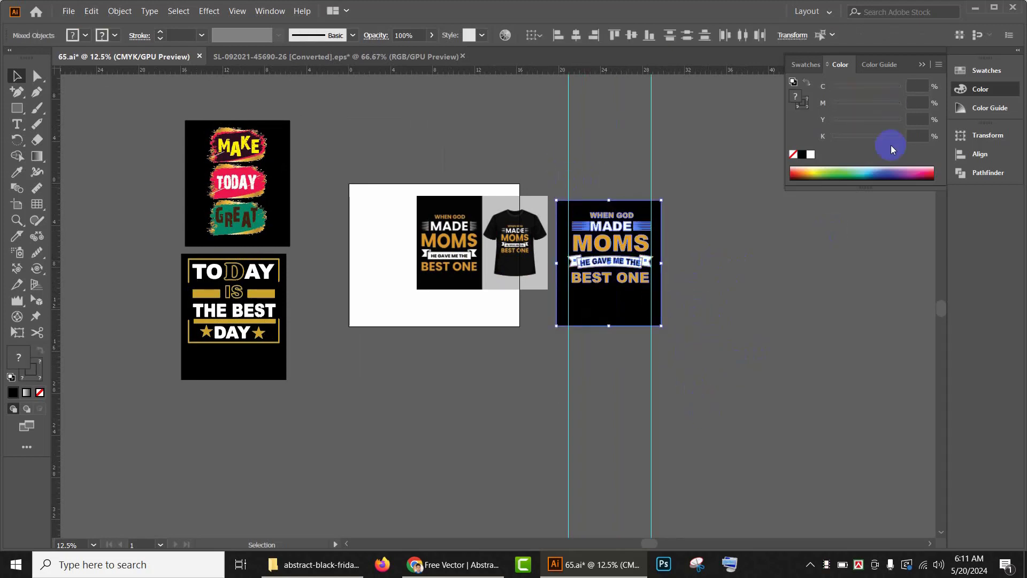
click(577, 37)
click(689, 37)
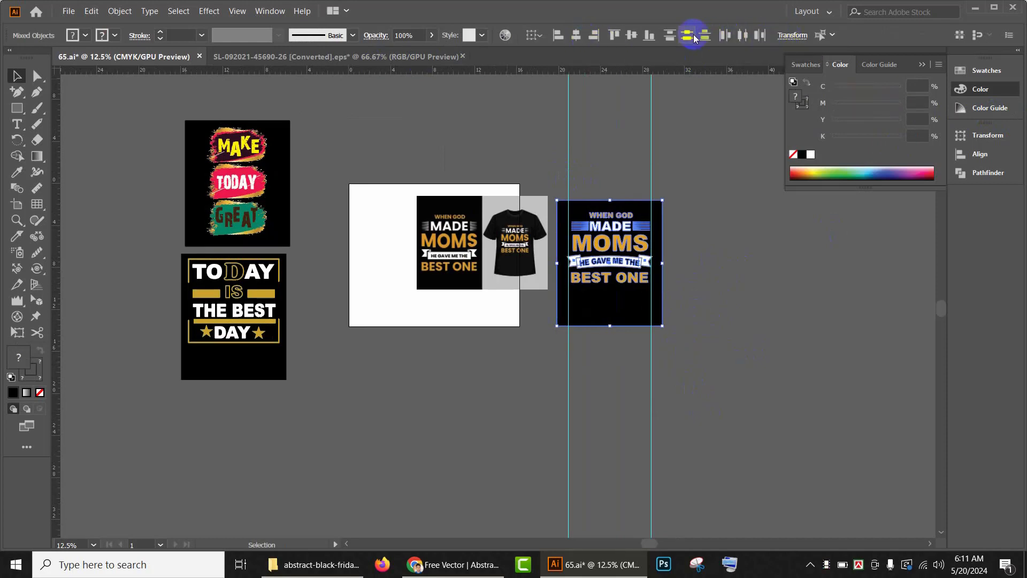
click(630, 34)
click(689, 286)
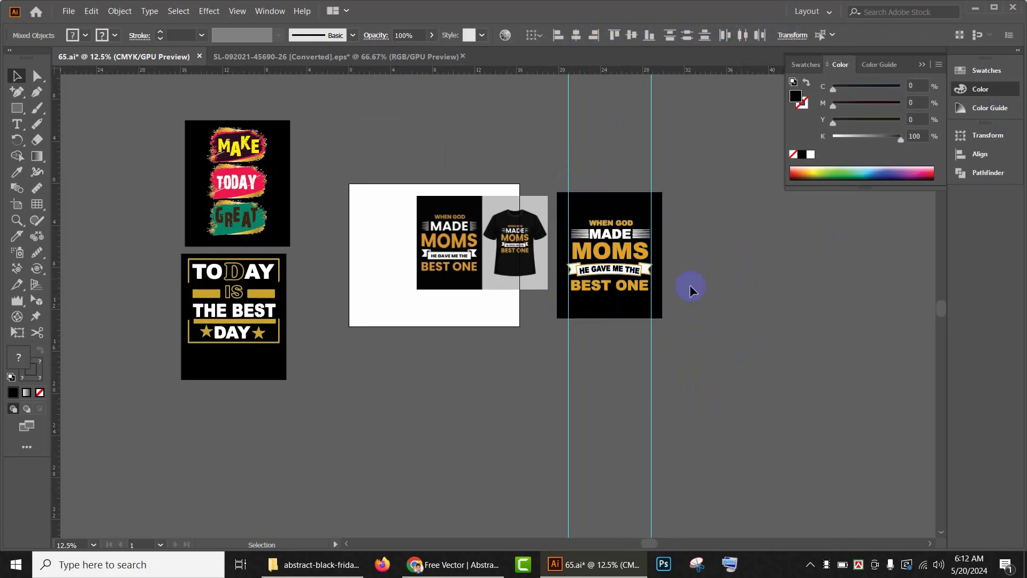
Step: Move the finished design with its background below the reference, then delete the reference T-shirt image
drag(555, 162, 674, 371)
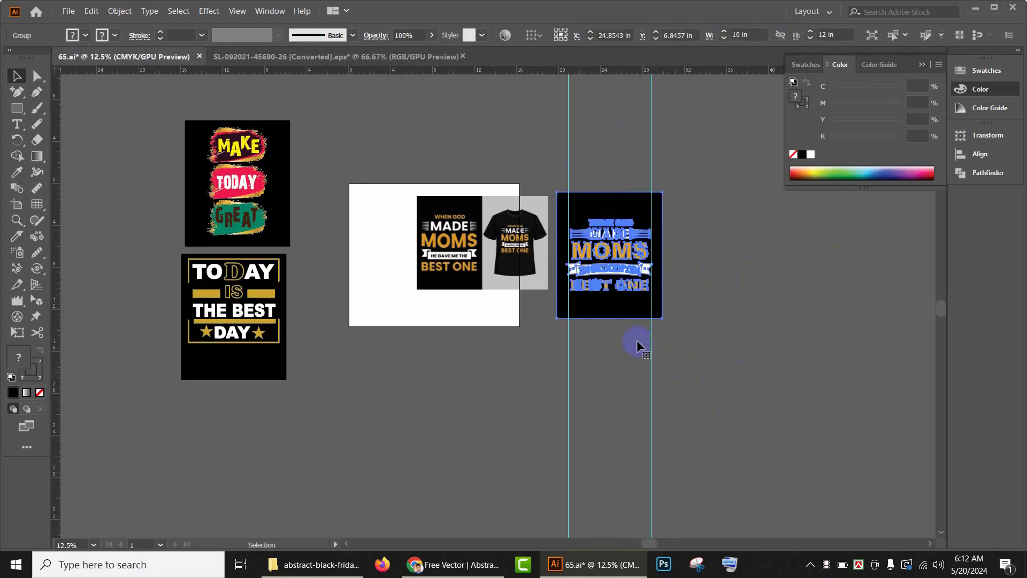
drag(640, 269, 223, 353)
click(540, 275)
key(Delete)
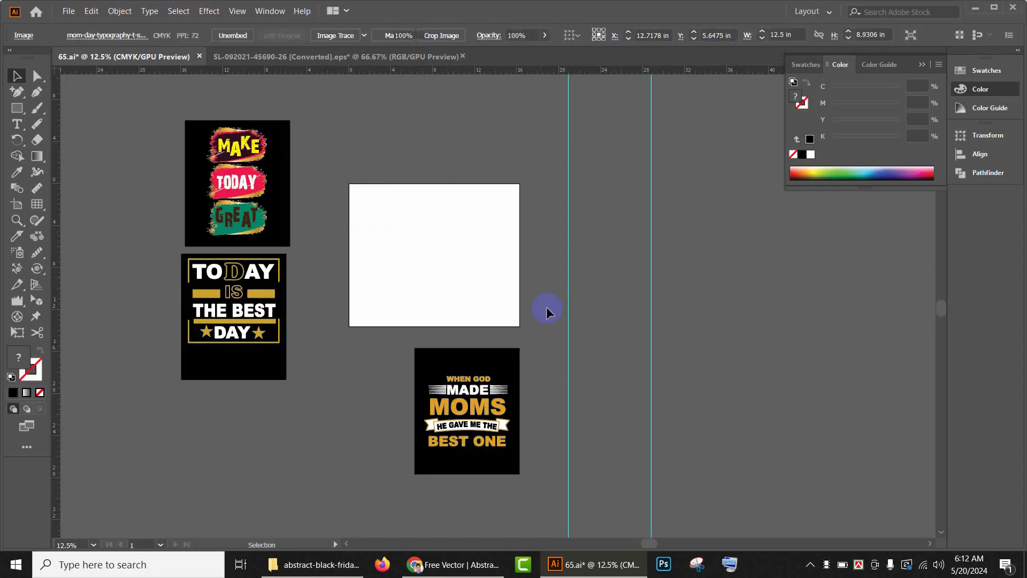
Step: Centre the TODAY IS THE BEST DAY lettering vertically and horizontally on its black background
drag(184, 292, 336, 431)
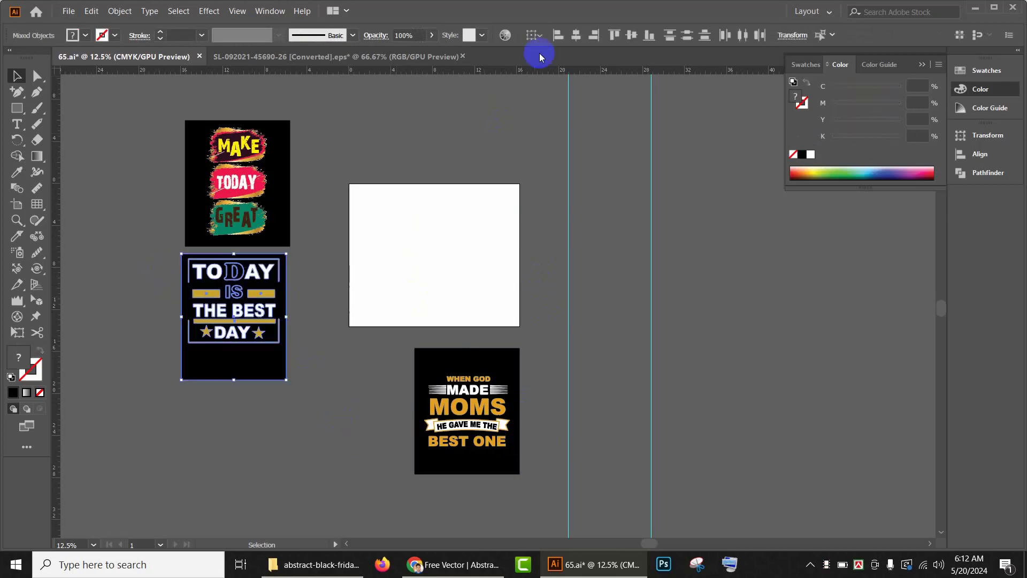
click(630, 36)
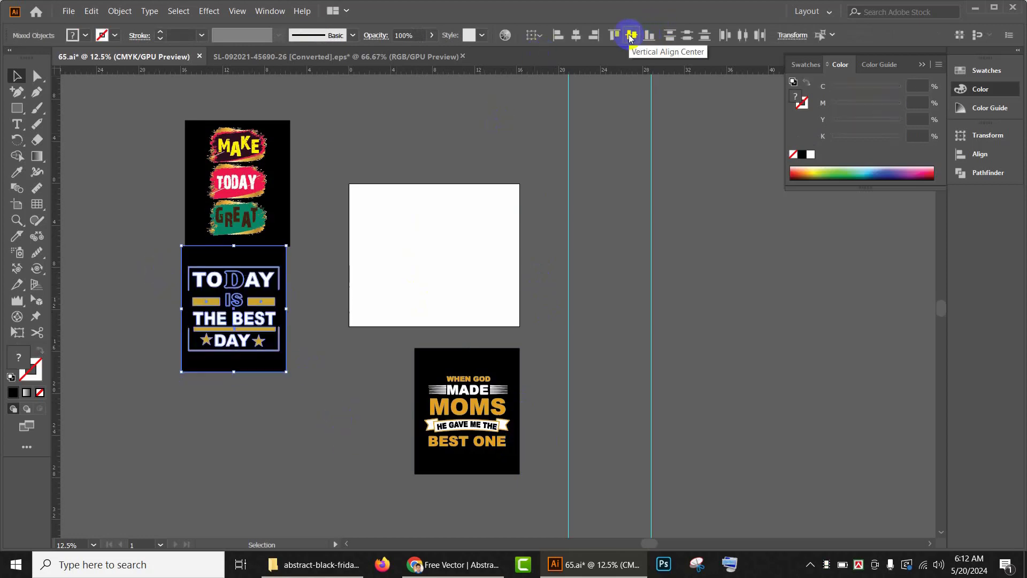
click(576, 35)
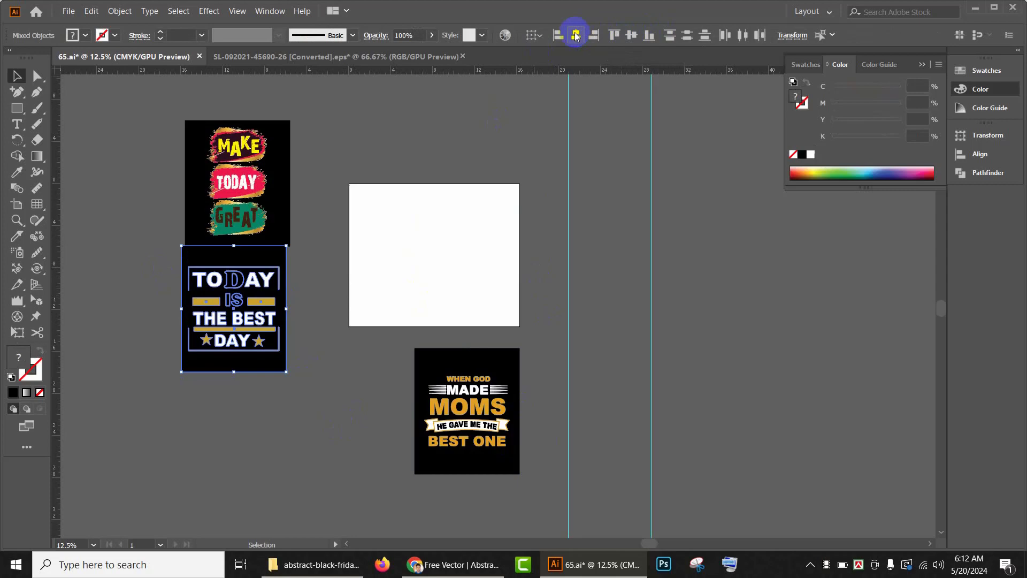
click(339, 170)
Step: Place the TODAY IS THE BEST DAY design right of the MOMS design and MAKE TODAY GREAT left of it
drag(149, 261, 270, 390)
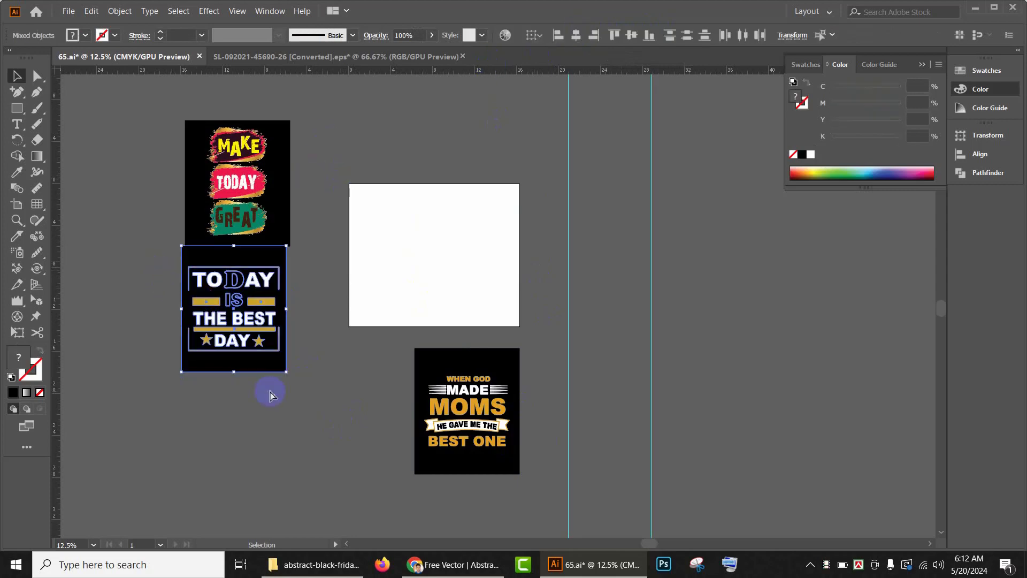
click(250, 297)
drag(251, 298, 598, 400)
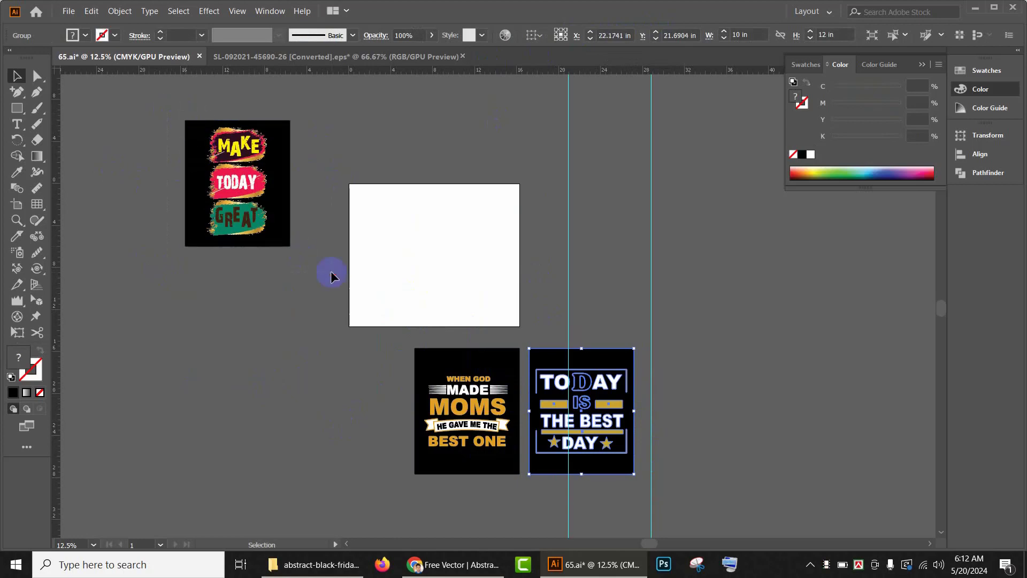
drag(167, 111, 331, 272)
drag(252, 203, 367, 414)
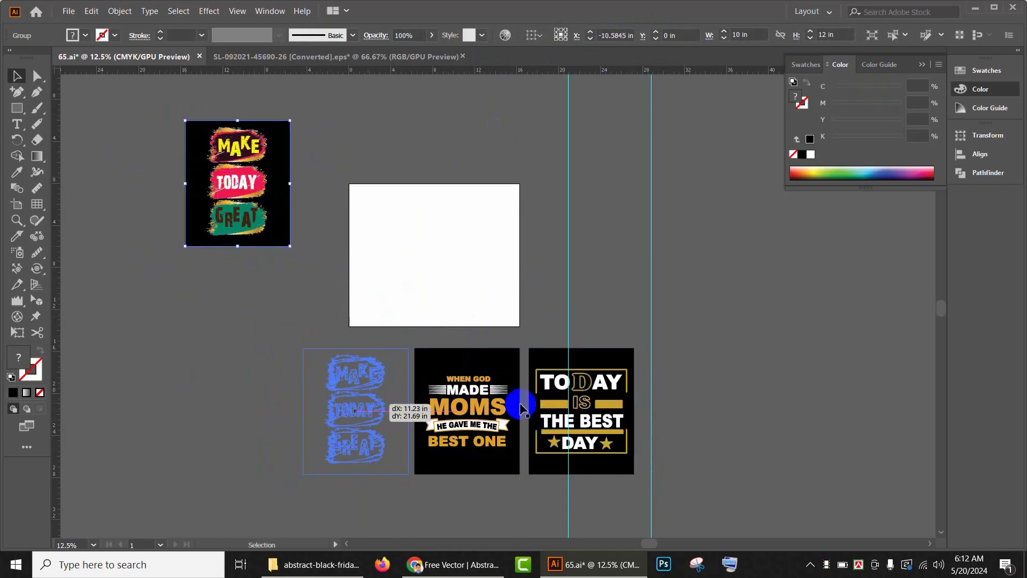
Step: Review the three designs lined up side by side
scroll(524, 405, up, 2)
drag(706, 445, 736, 275)
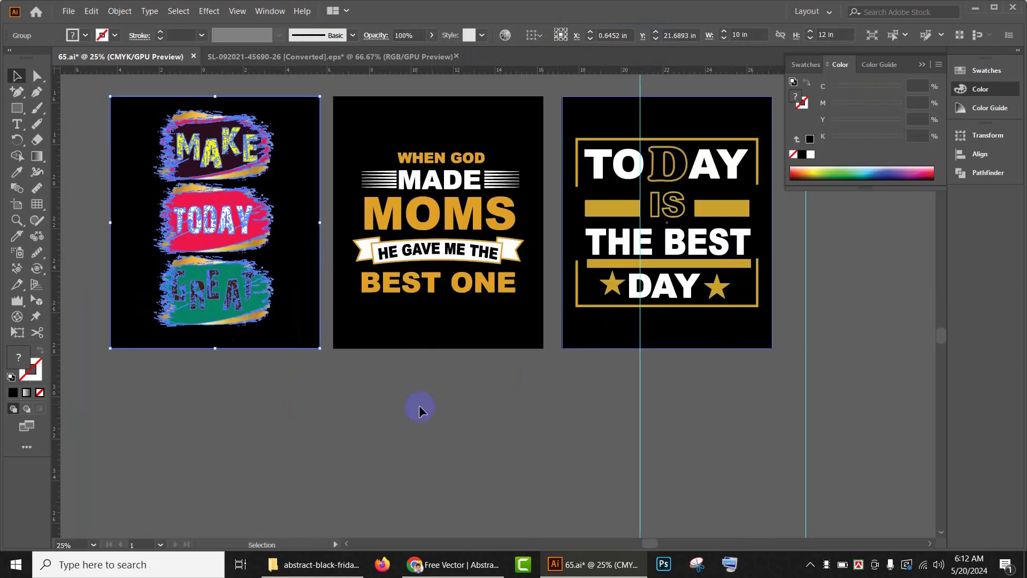
scroll(420, 405, down, 1)
click(467, 460)
drag(656, 489, 679, 492)
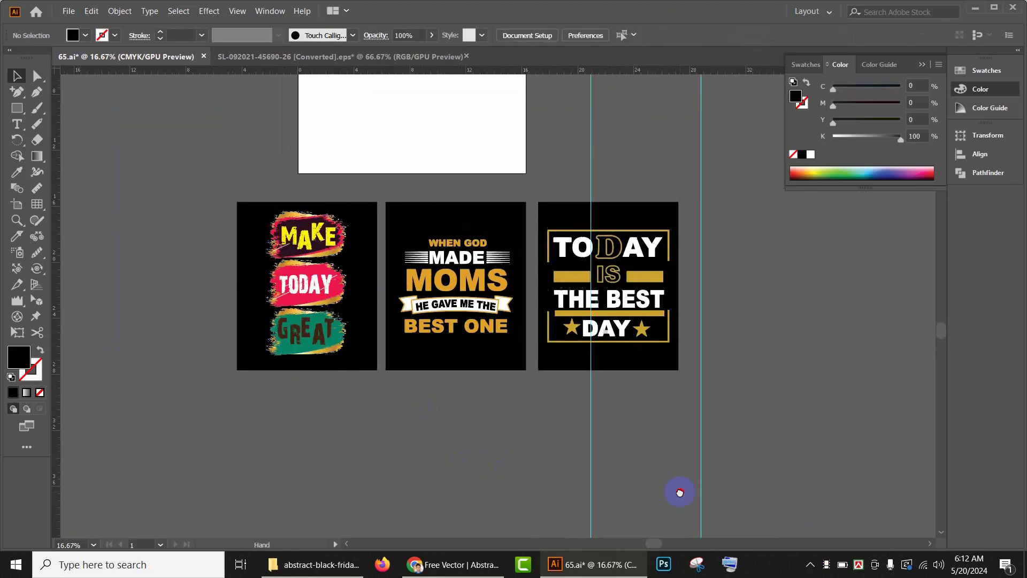